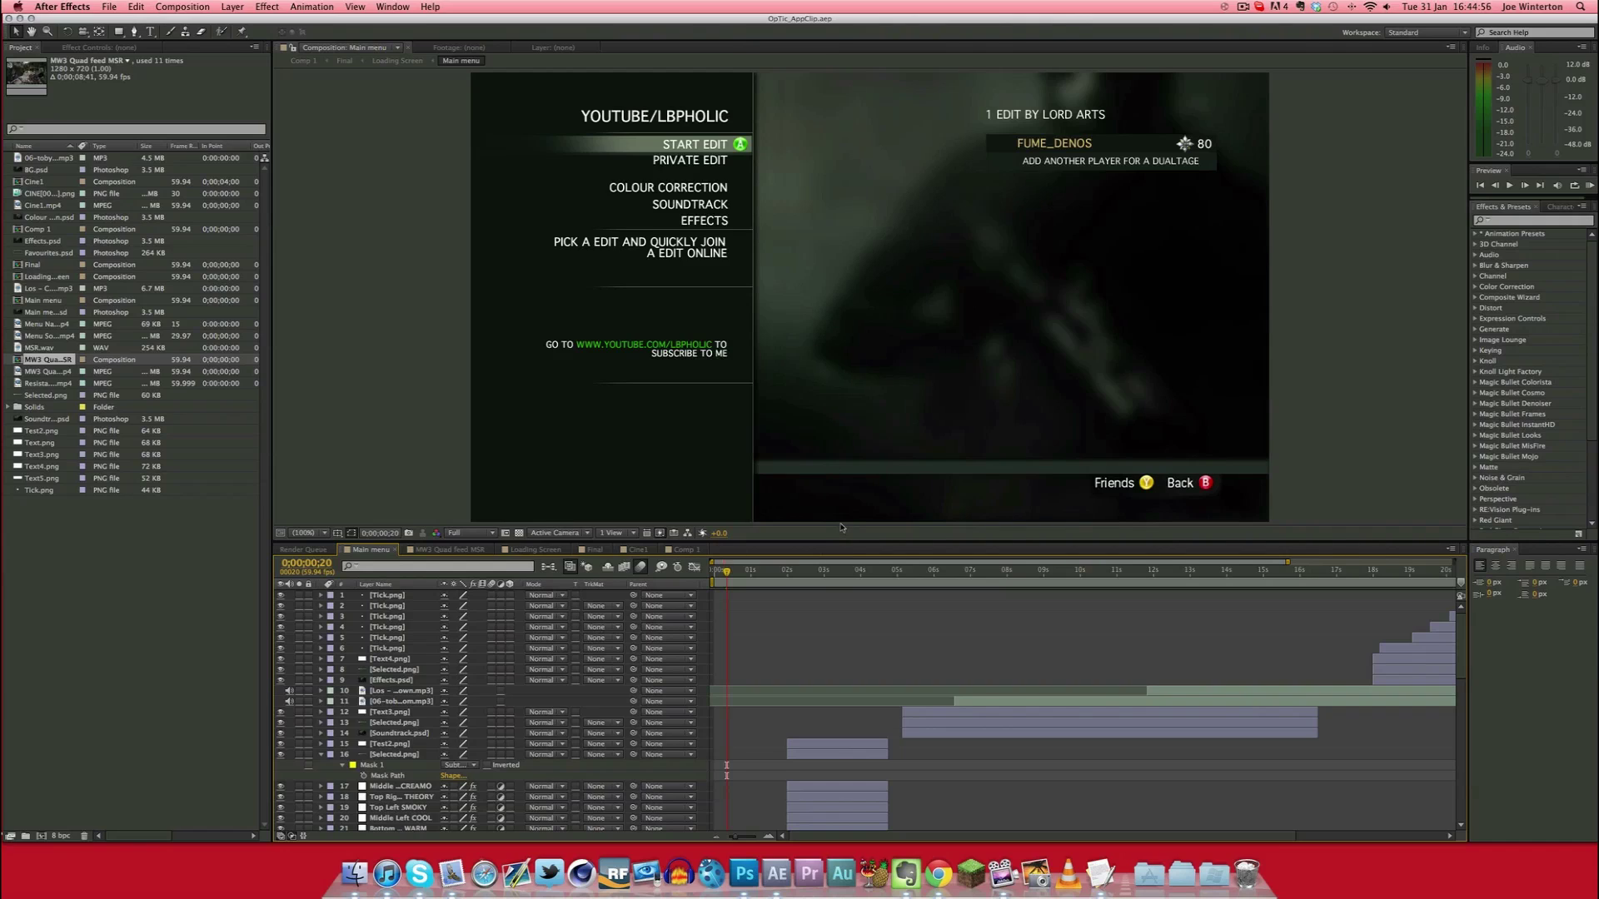
Scrub the first second of the Main menu composition to preview the selection highlight's movement, ending at 0;00;00;00
{"action": "mouse_move", "coordinate": [727, 572]}
{"action": "left_mouse_down"}
{"action": "mouse_move", "coordinate": [1443, 572]}
{"action": "mouse_move", "coordinate": [714, 573]}
{"action": "left_mouse_up"}
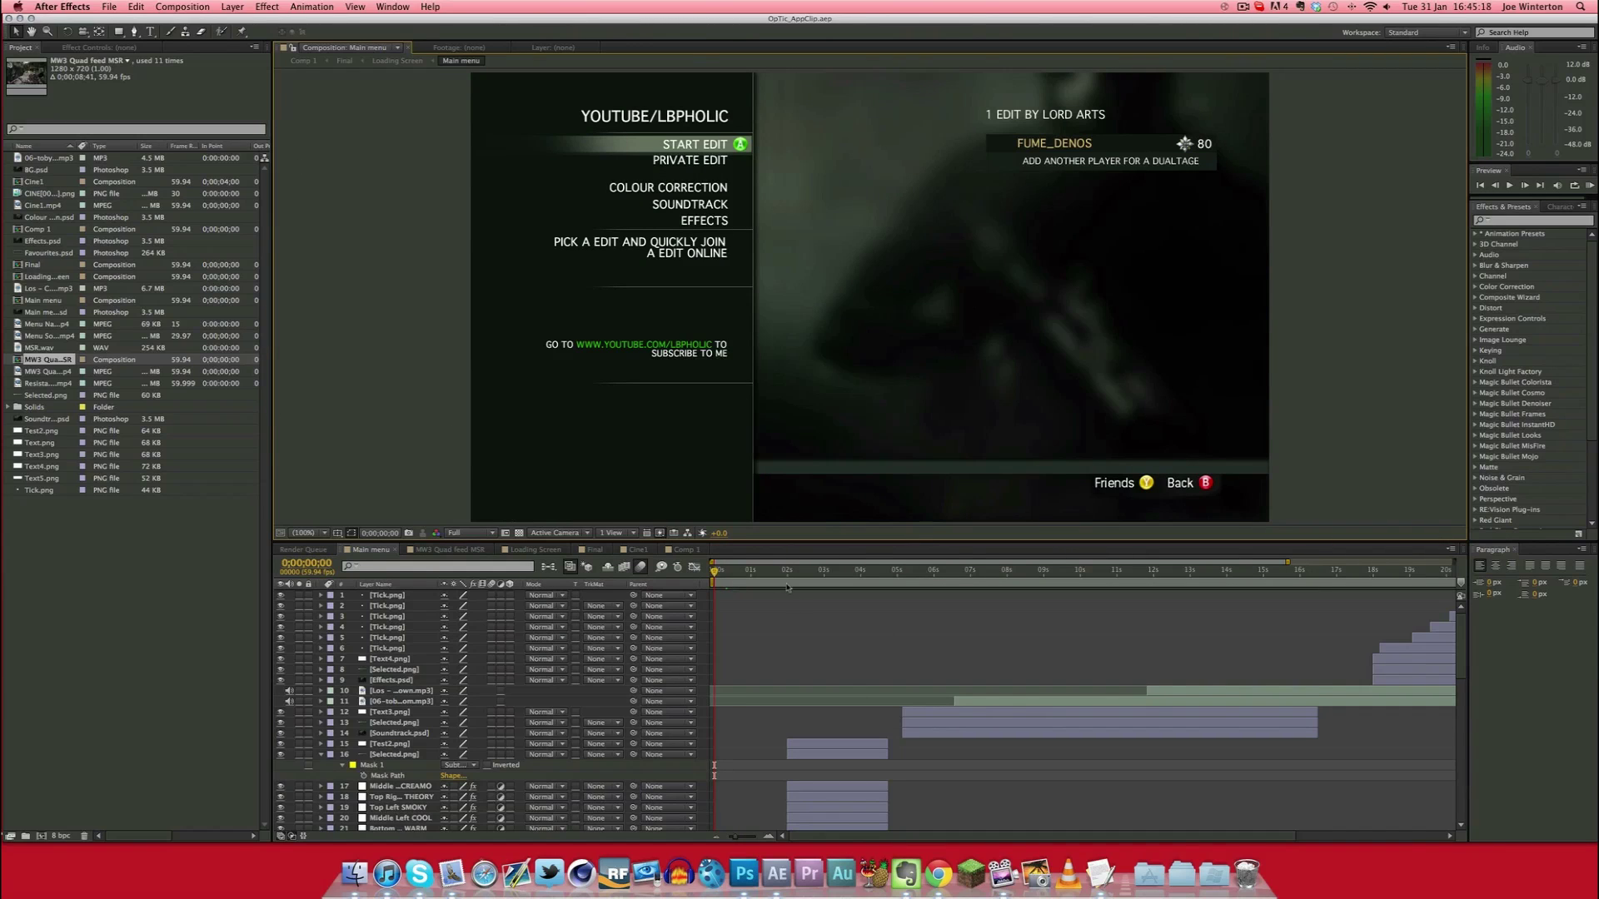
{"action": "left_click_drag", "start_coordinate": [729, 572], "coordinate": [752, 563]}
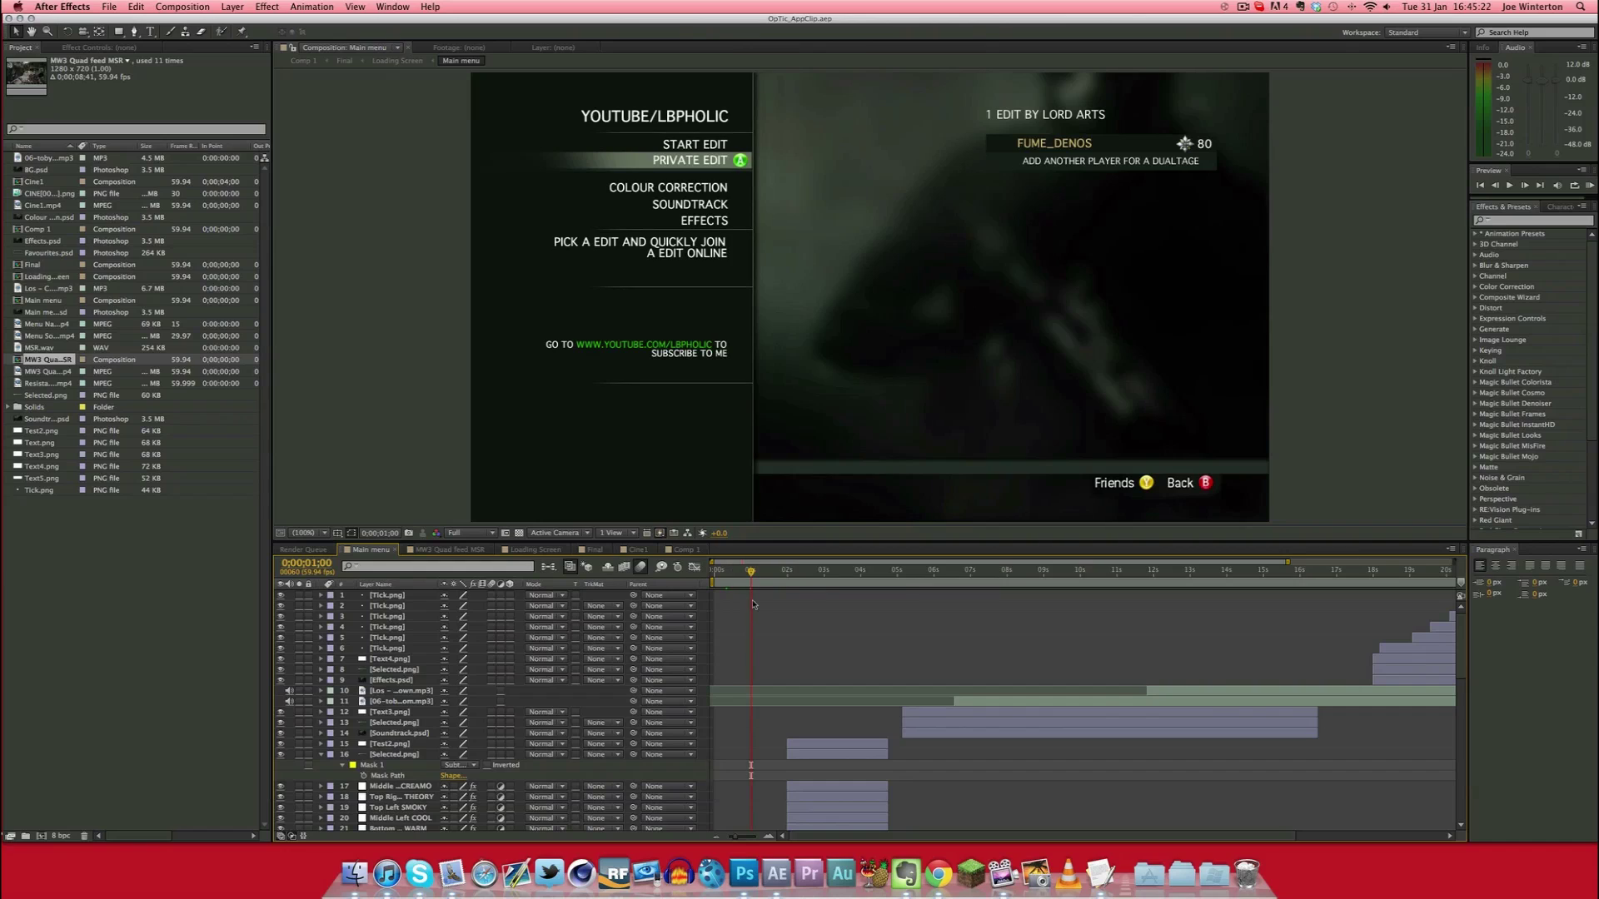
{"action": "left_click_drag", "start_coordinate": [751, 573], "coordinate": [749, 573]}
{"action": "left_click", "coordinate": [736, 572]}
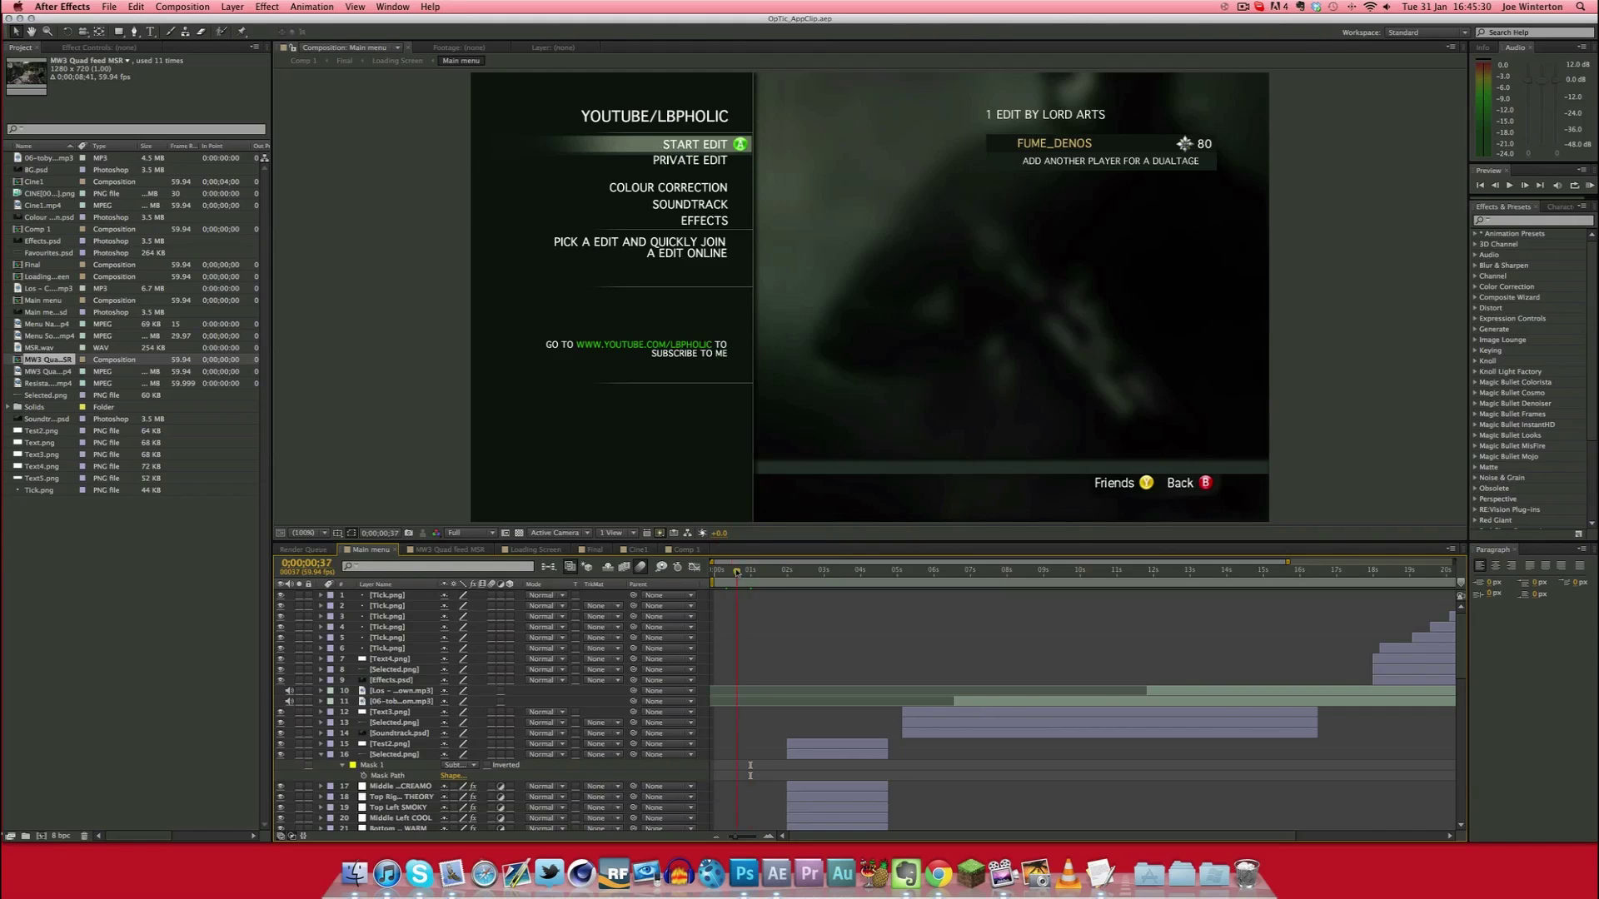
{"action": "left_click_drag", "start_coordinate": [736, 573], "coordinate": [714, 573]}
{"action": "mouse_move", "coordinate": [733, 572]}
{"action": "left_mouse_down"}
{"action": "mouse_move", "coordinate": [710, 571]}
{"action": "mouse_move", "coordinate": [909, 572]}
{"action": "mouse_move", "coordinate": [714, 573]}
{"action": "left_mouse_up"}
Delete the menu soundtrack layer and all menu navigation sound layers from the Main menu composition
{"action": "scroll", "coordinate": [862, 720], "scroll_direction": "down", "scroll_amount": 15}
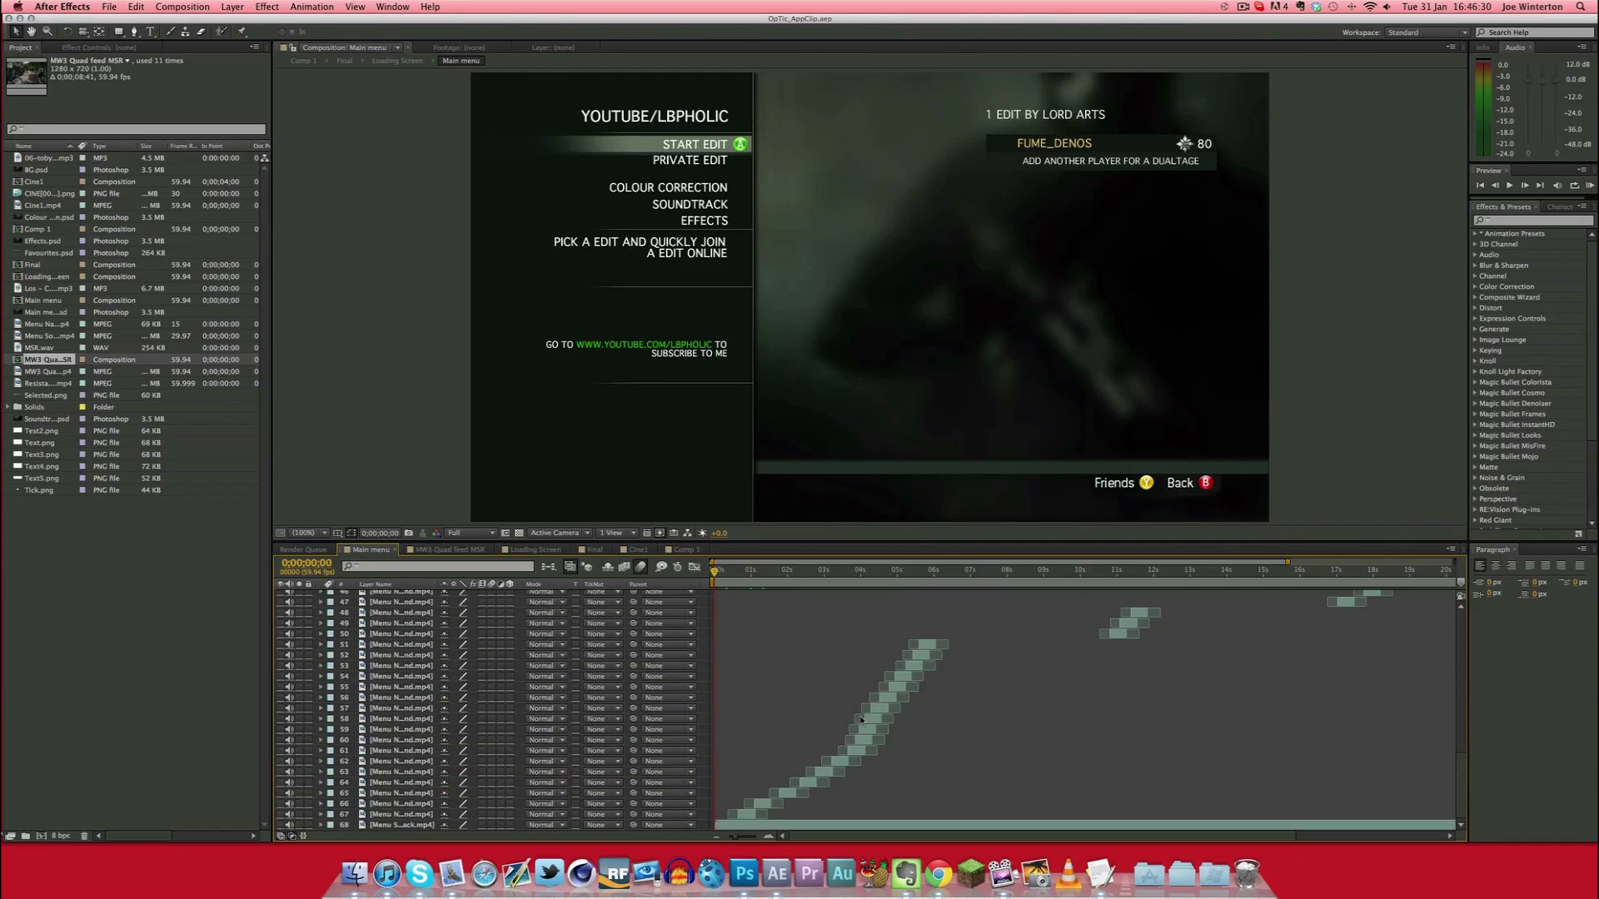
{"action": "left_click", "coordinate": [485, 824]}
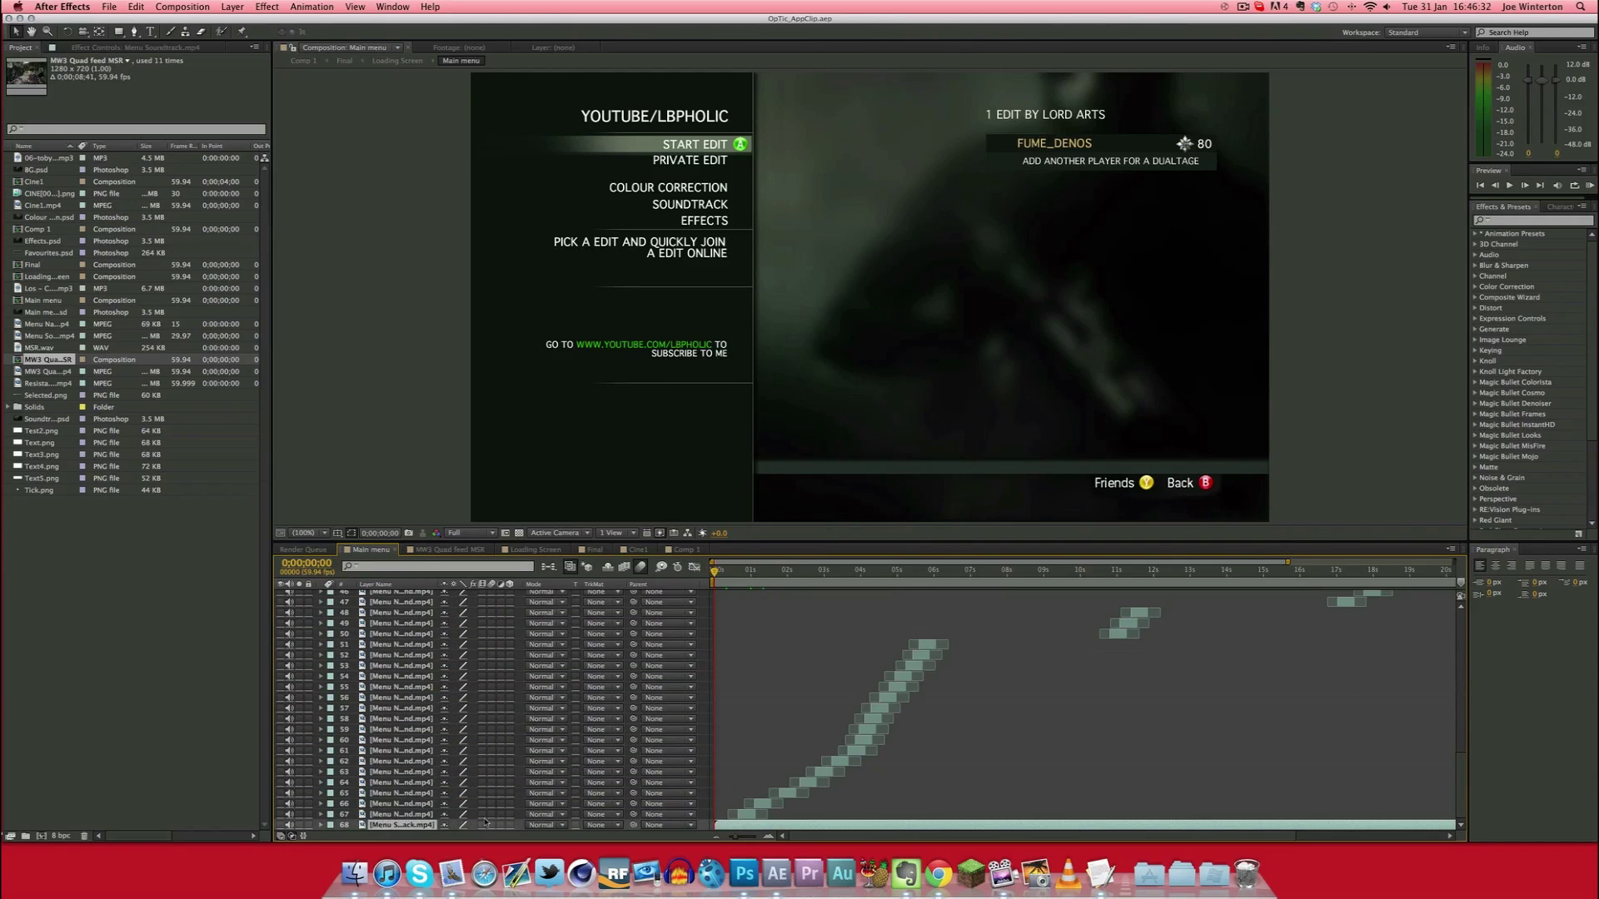
{"action": "scroll", "coordinate": [390, 762], "scroll_direction": "up", "scroll_amount": 5}
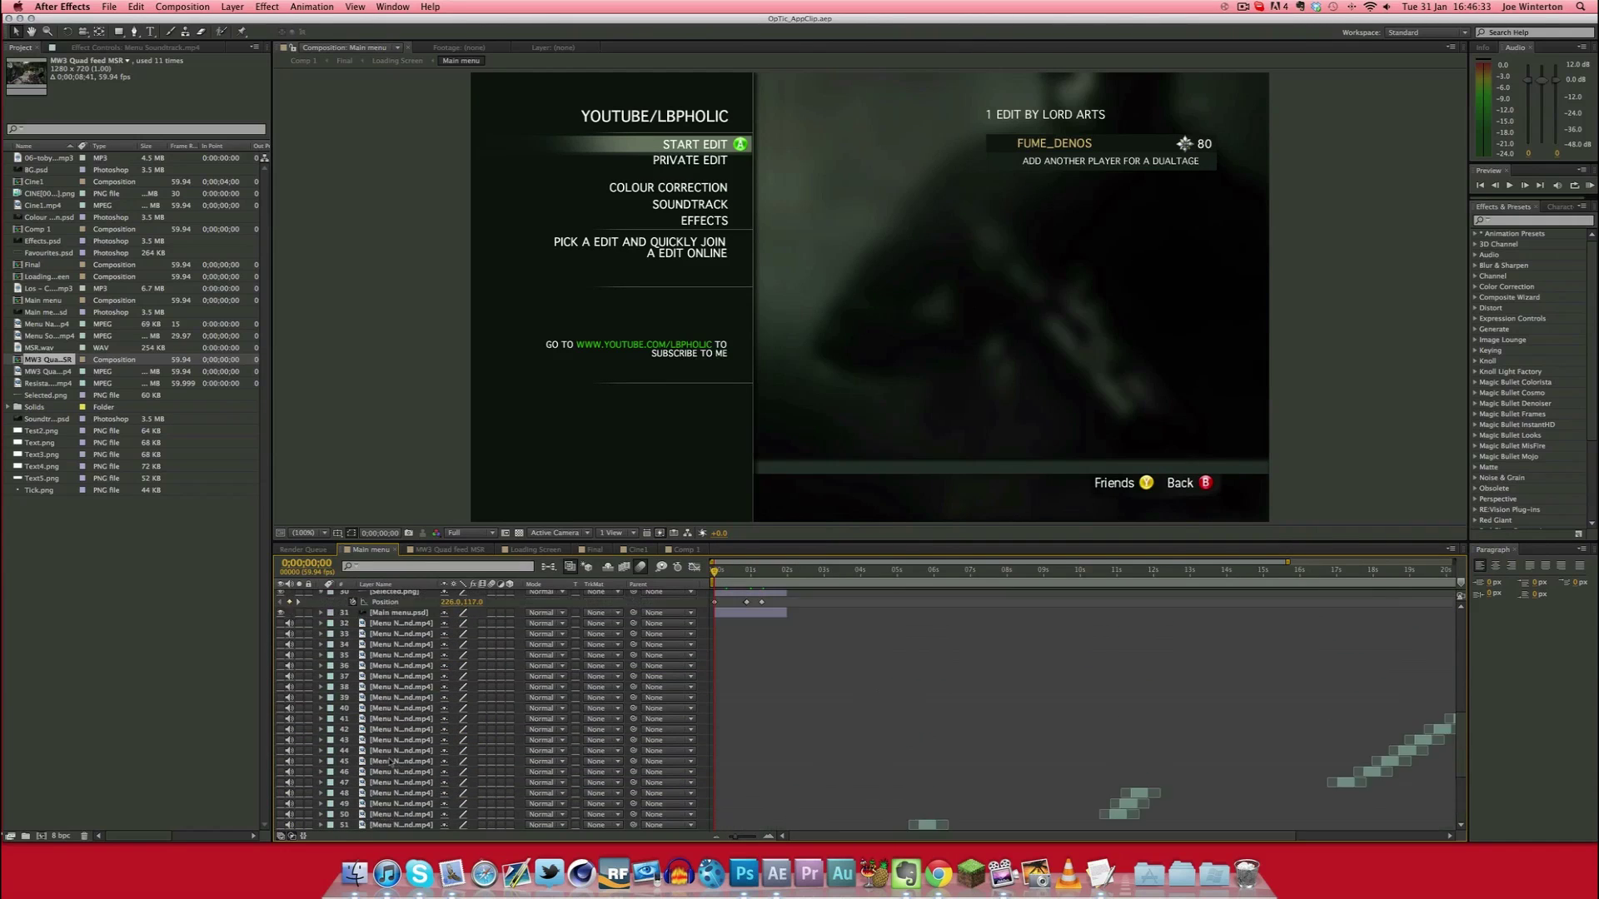
{"action": "left_click", "coordinate": [405, 623]}
{"action": "scroll", "coordinate": [417, 658], "scroll_direction": "down", "scroll_amount": 5}
{"action": "key", "text": "super+a"}
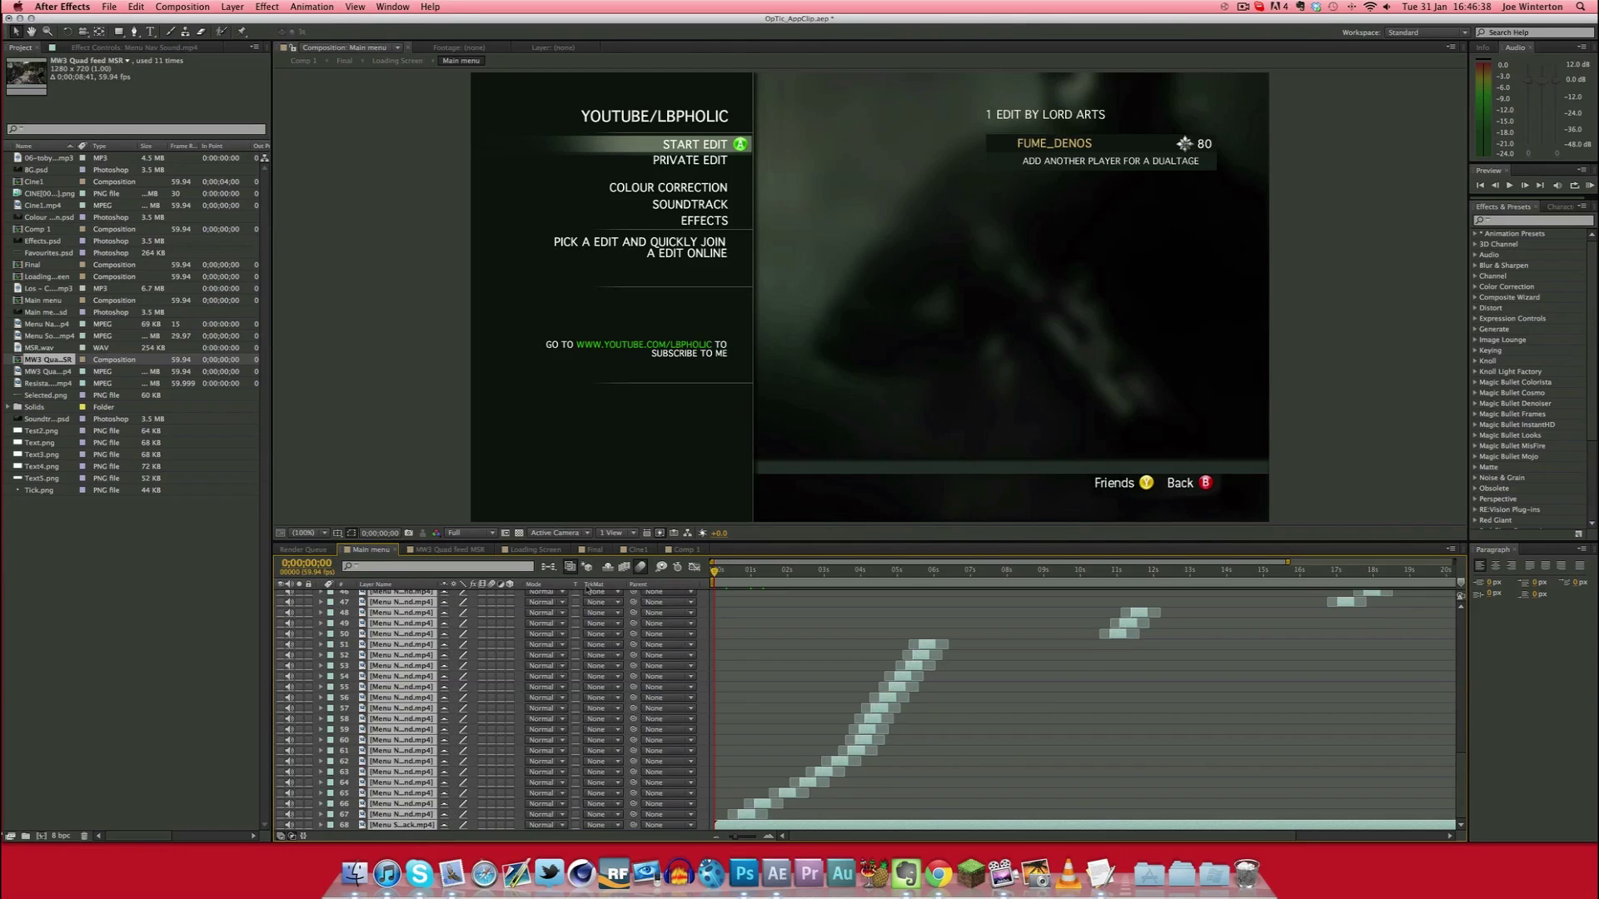
{"action": "key", "text": "Delete"}
{"action": "scroll", "coordinate": [502, 732], "scroll_direction": "up", "scroll_amount": 10}
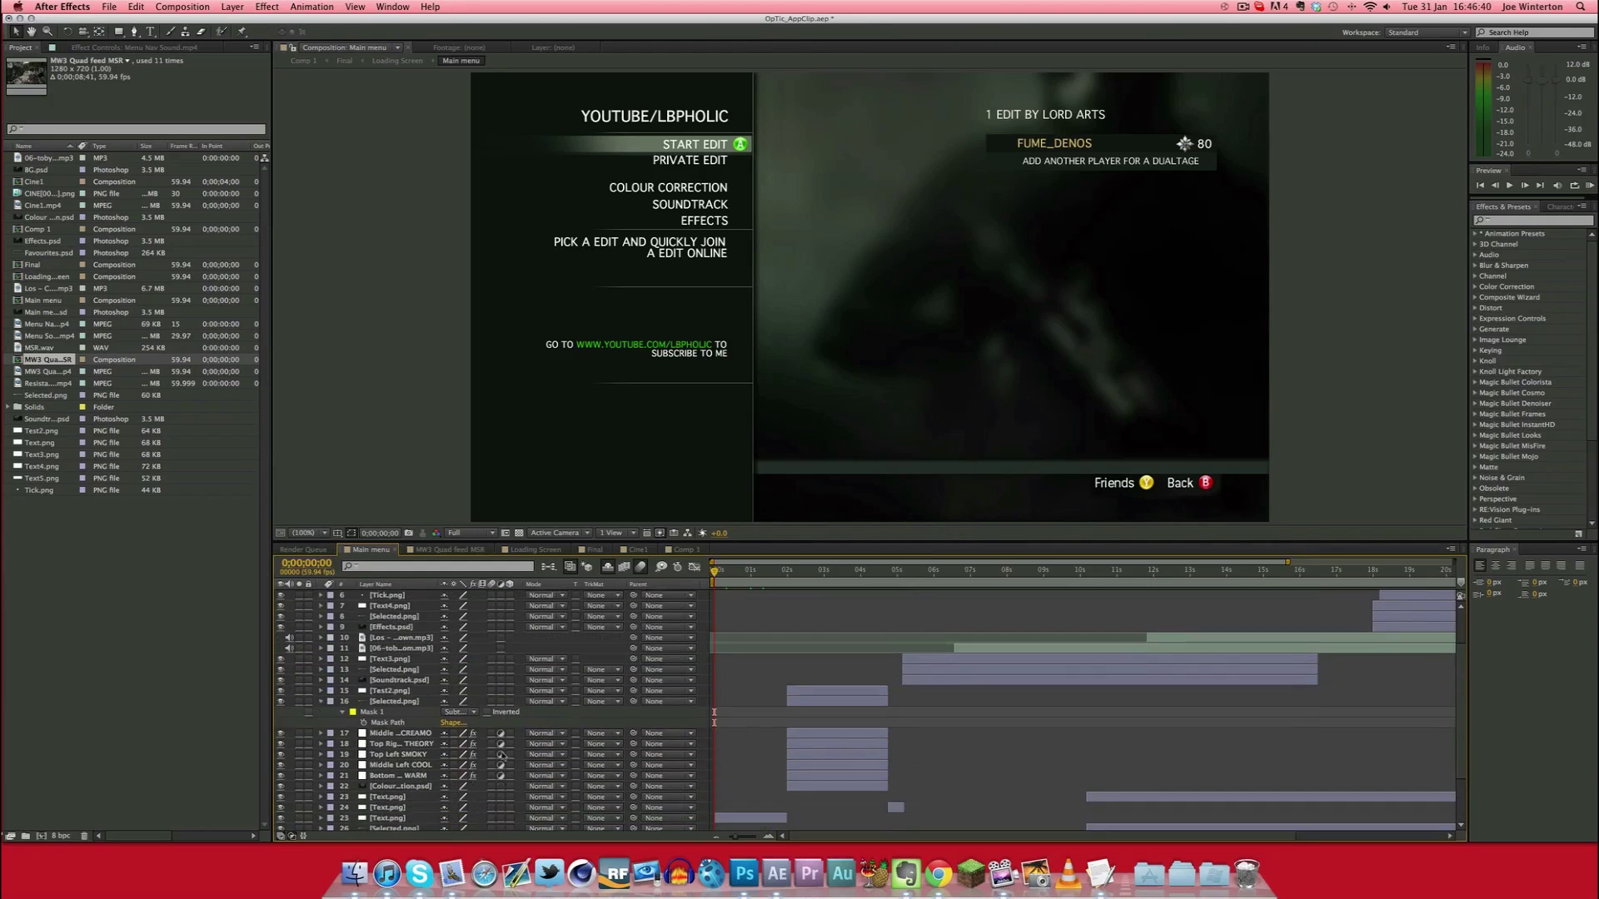
{"action": "scroll", "coordinate": [541, 724], "scroll_direction": "up", "scroll_amount": 4}
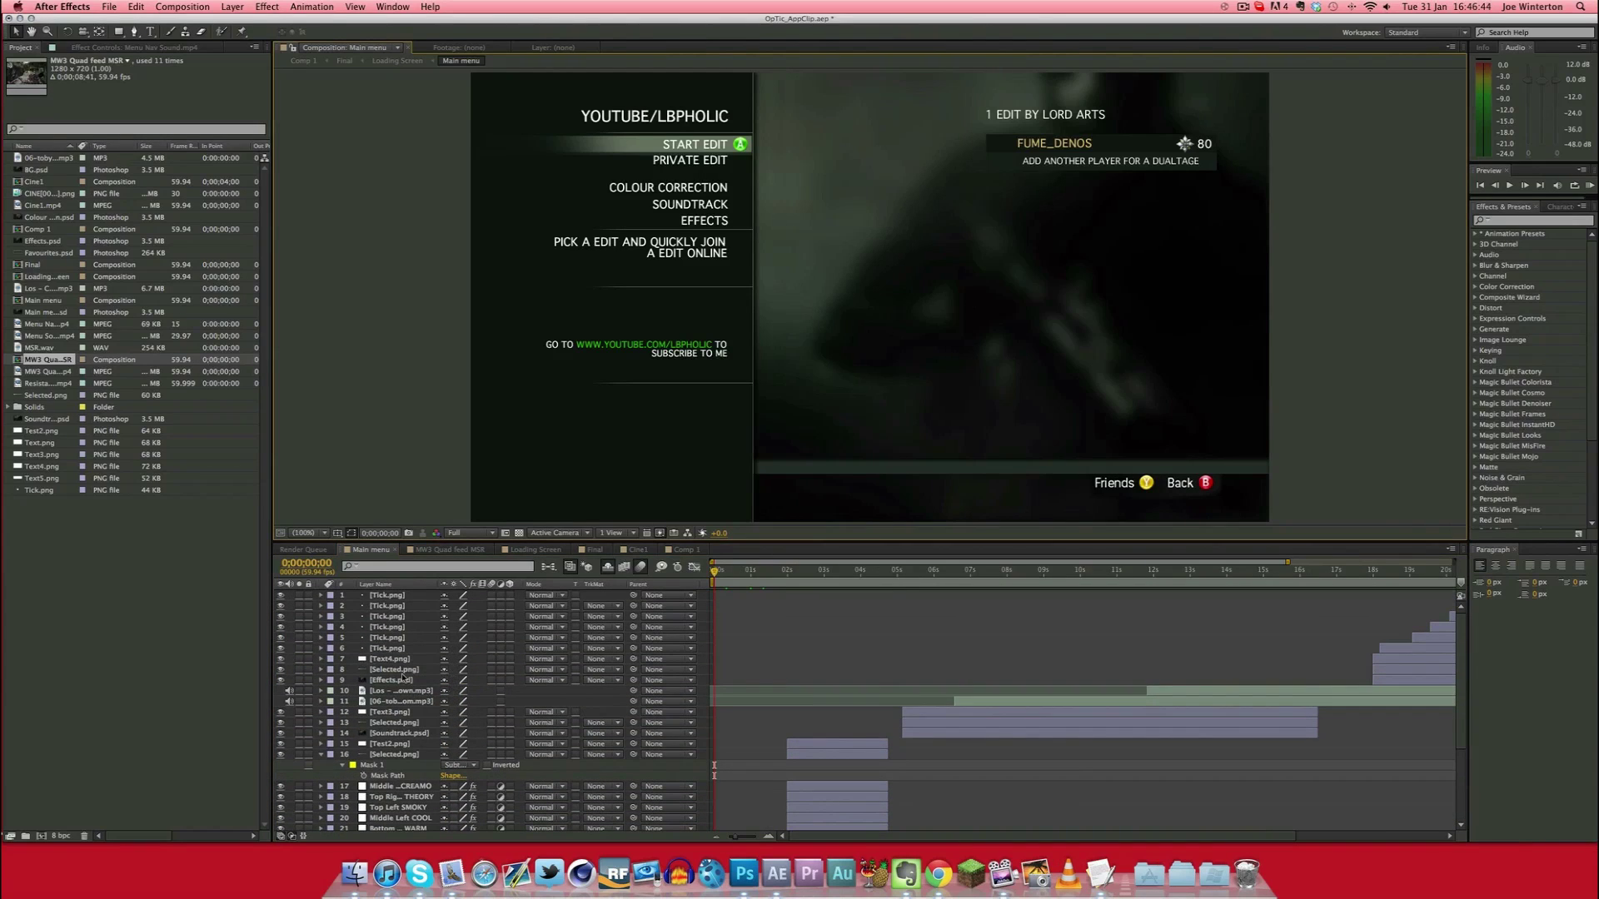
{"action": "scroll", "coordinate": [405, 680], "scroll_direction": "down", "scroll_amount": 5}
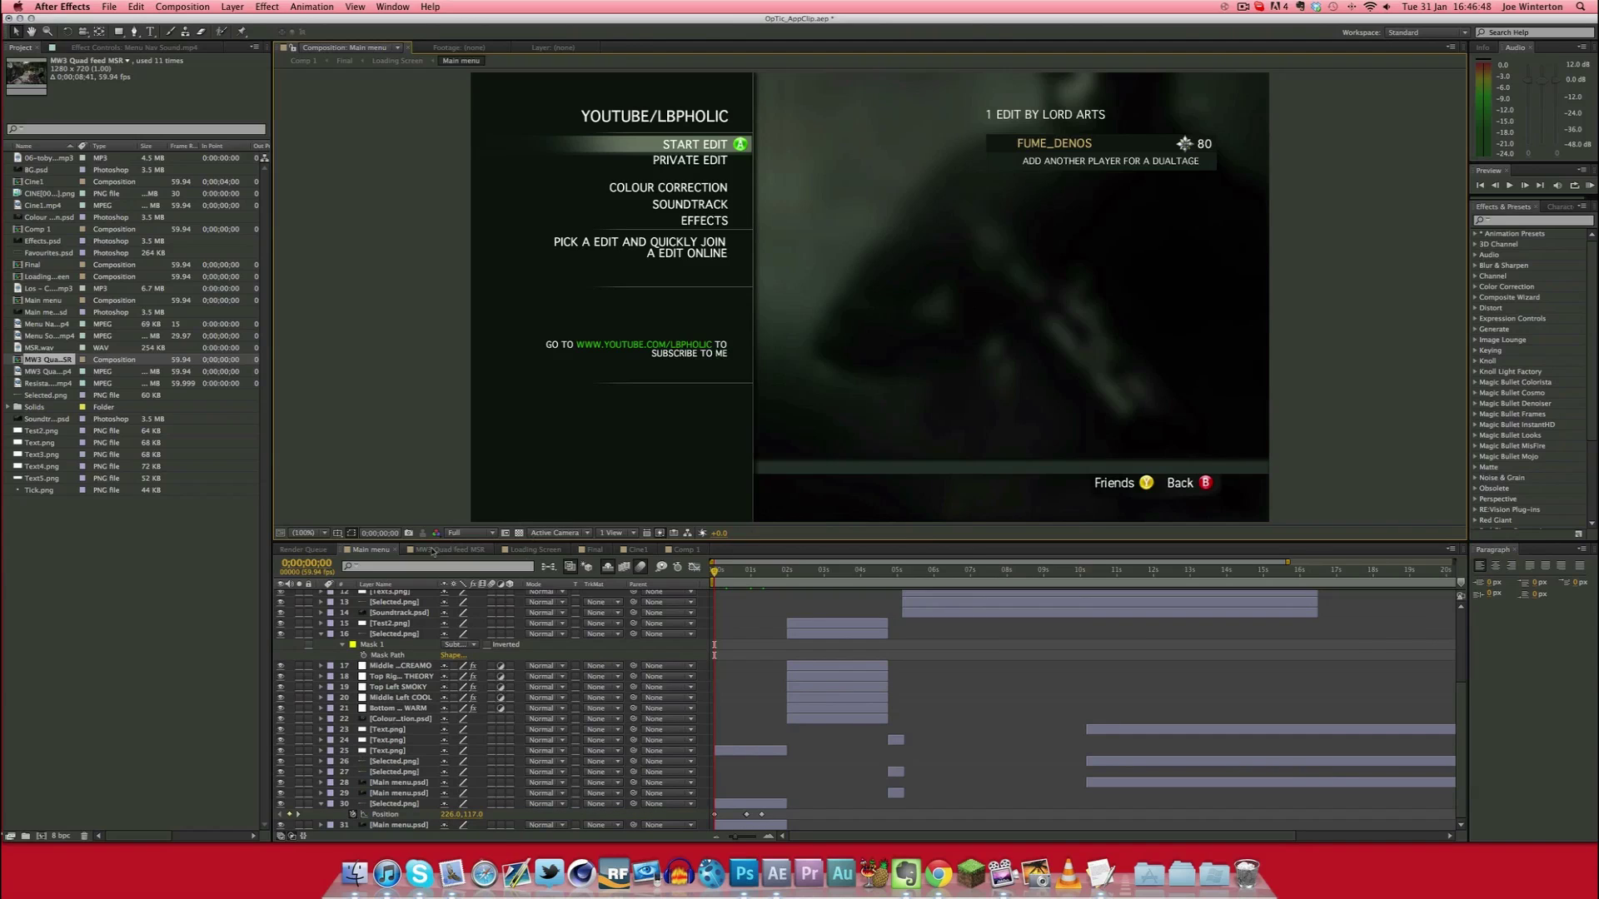
{"action": "left_click", "coordinate": [538, 551]}
{"action": "left_click", "coordinate": [371, 551]}
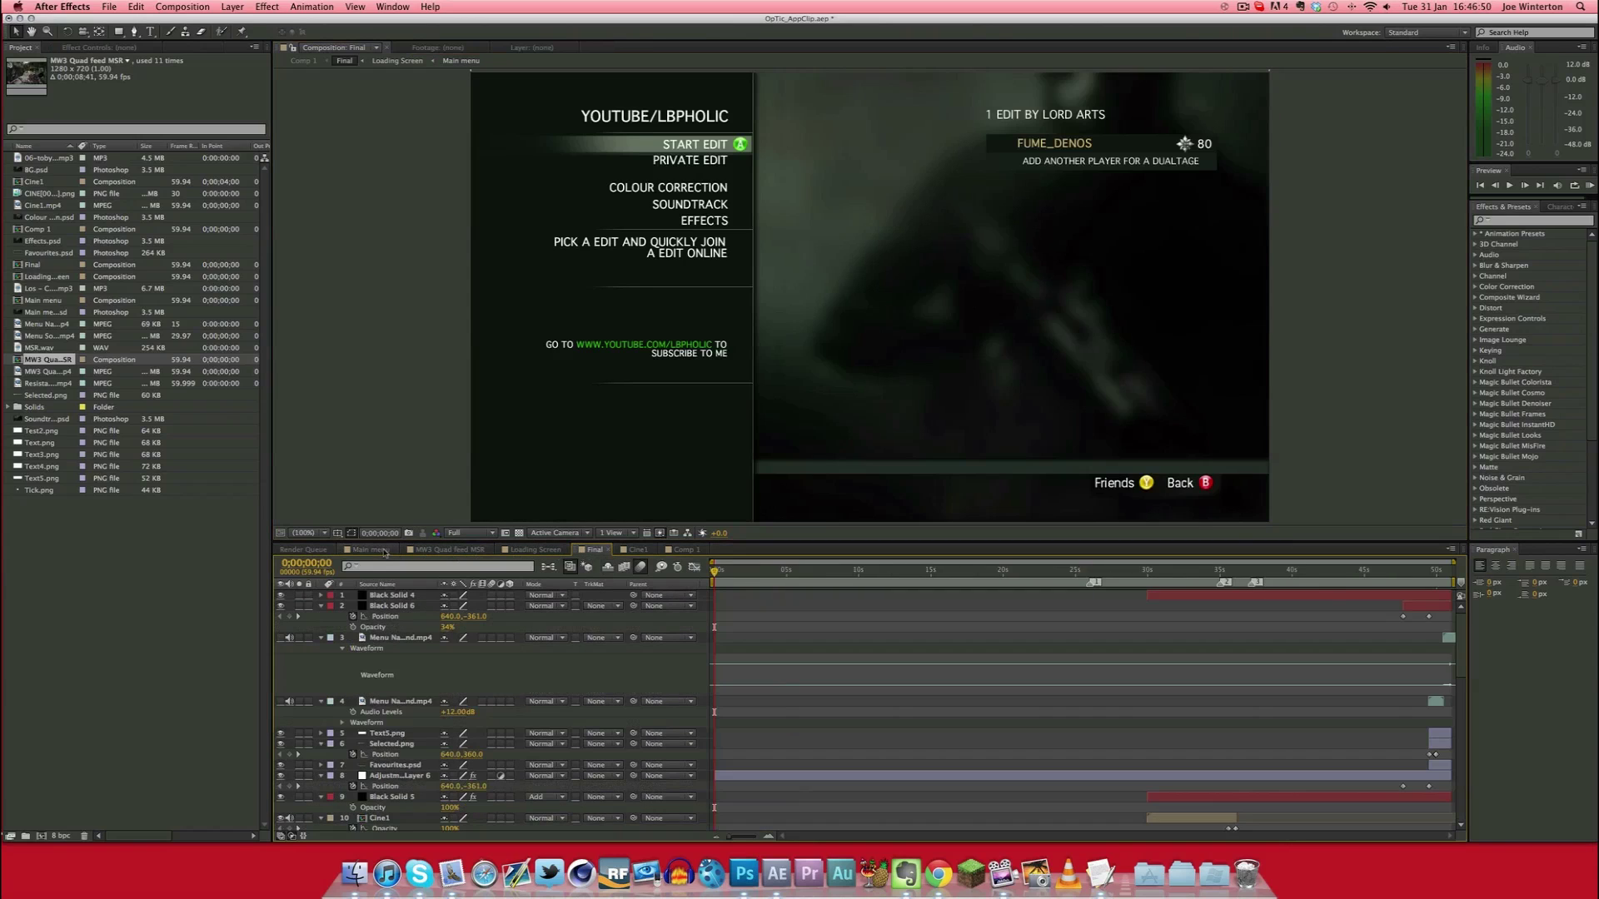
Hide the upper layers of the Main menu composition, down through the Text.png layer numbered 24
{"action": "scroll", "coordinate": [281, 633], "scroll_direction": "up", "scroll_amount": 5}
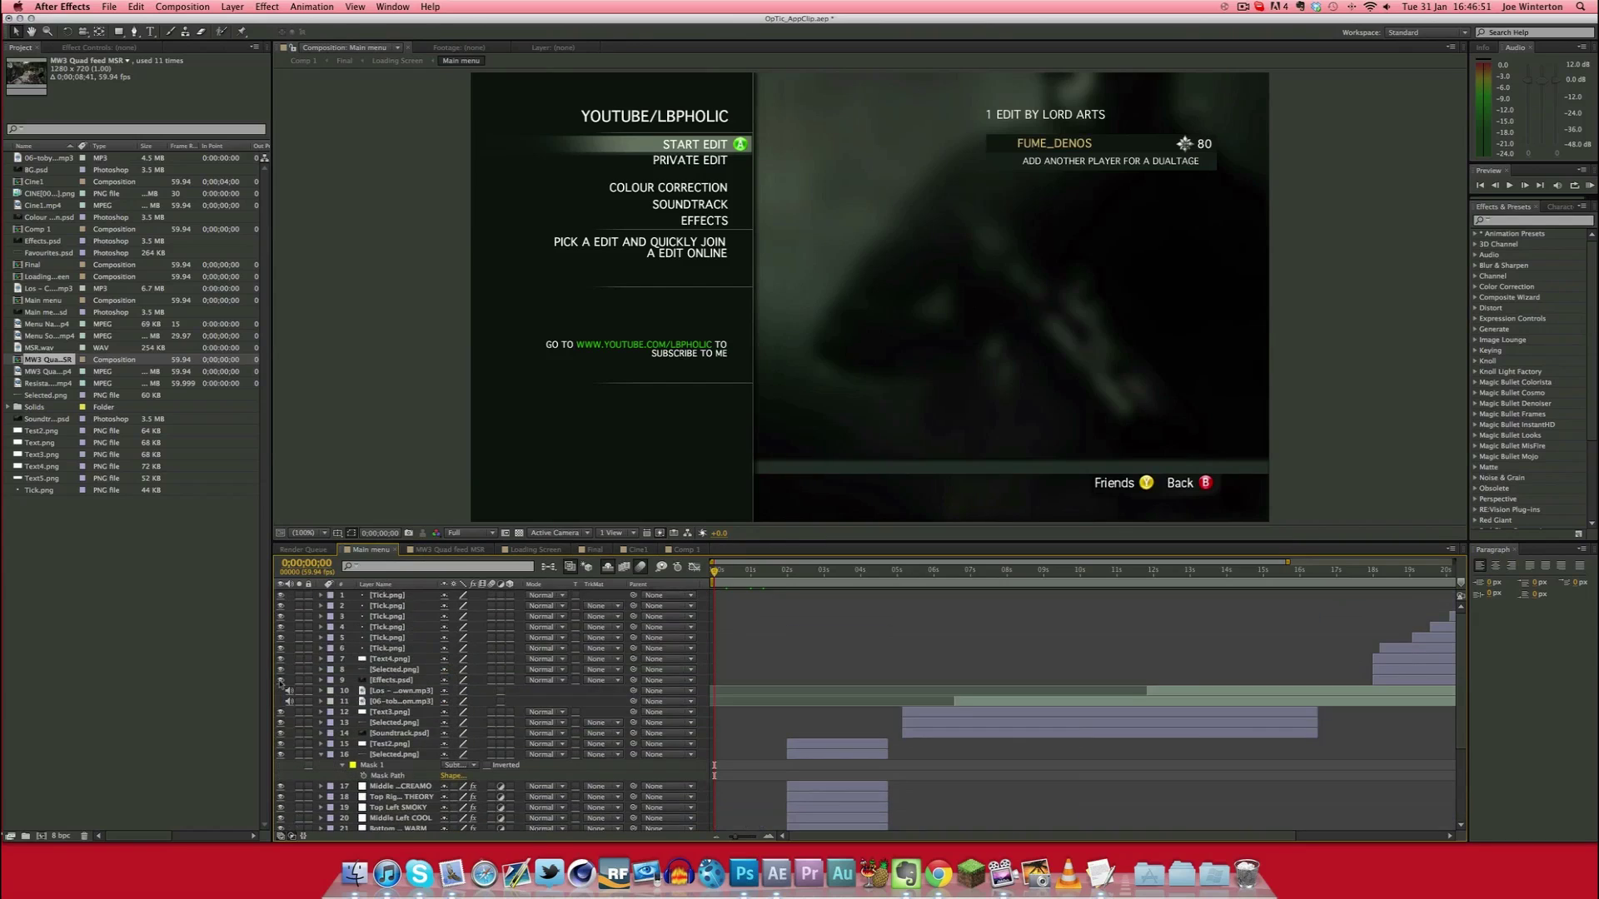
{"action": "left_click_drag", "start_coordinate": [289, 690], "coordinate": [282, 754]}
{"action": "scroll", "coordinate": [282, 752], "scroll_direction": "down", "scroll_amount": 5}
{"action": "left_click_drag", "start_coordinate": [282, 666], "coordinate": [282, 721]}
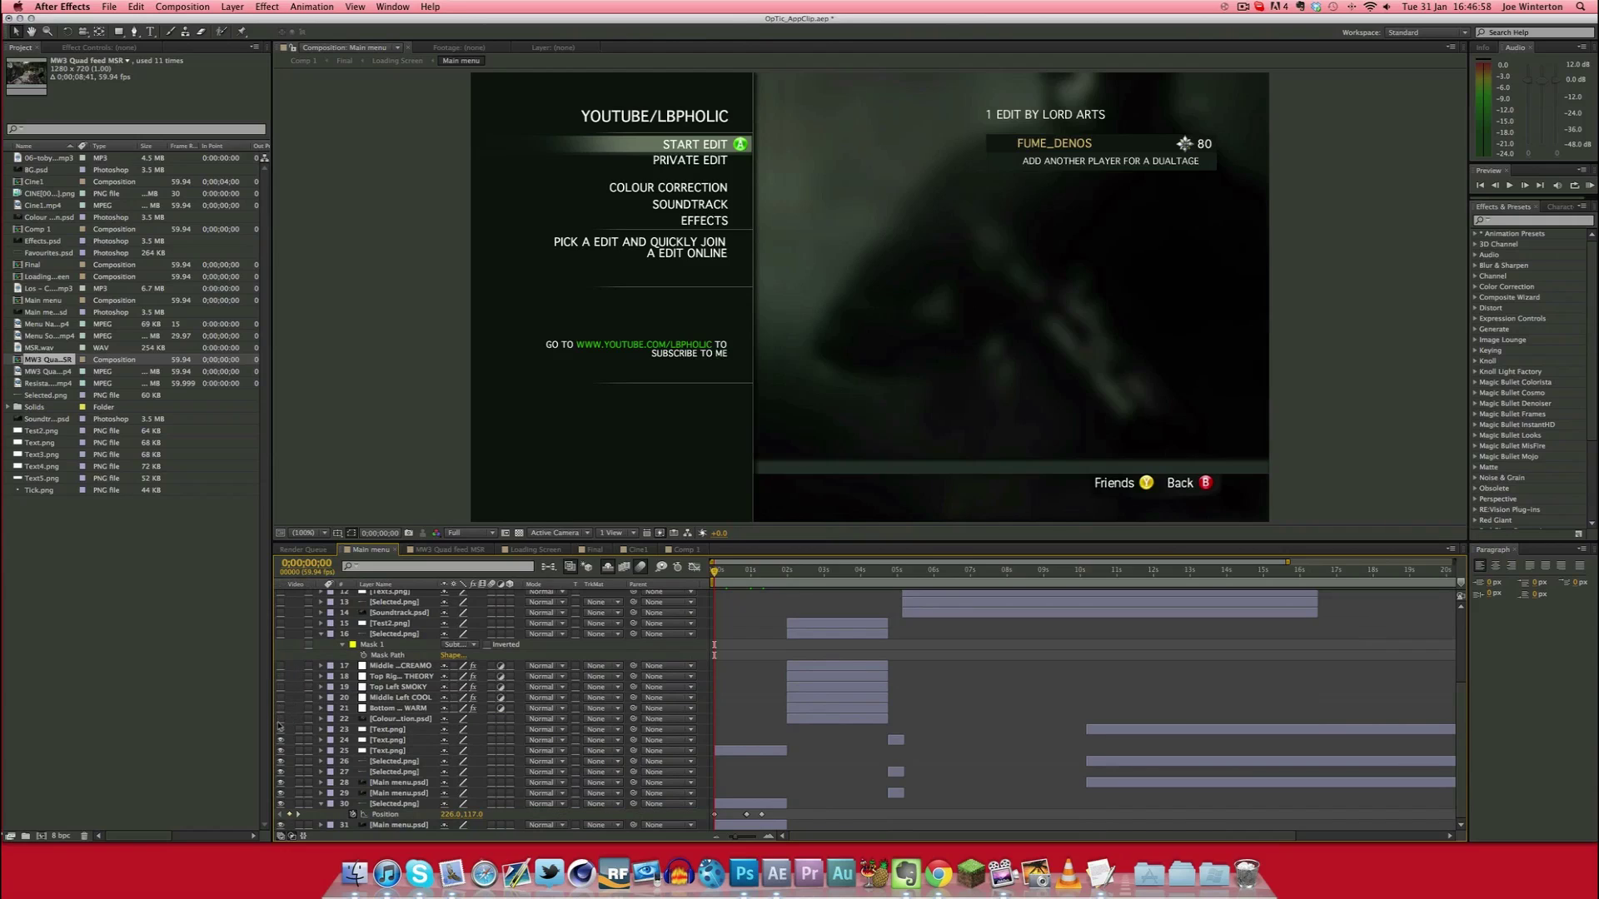
{"action": "left_click", "coordinate": [382, 730]}
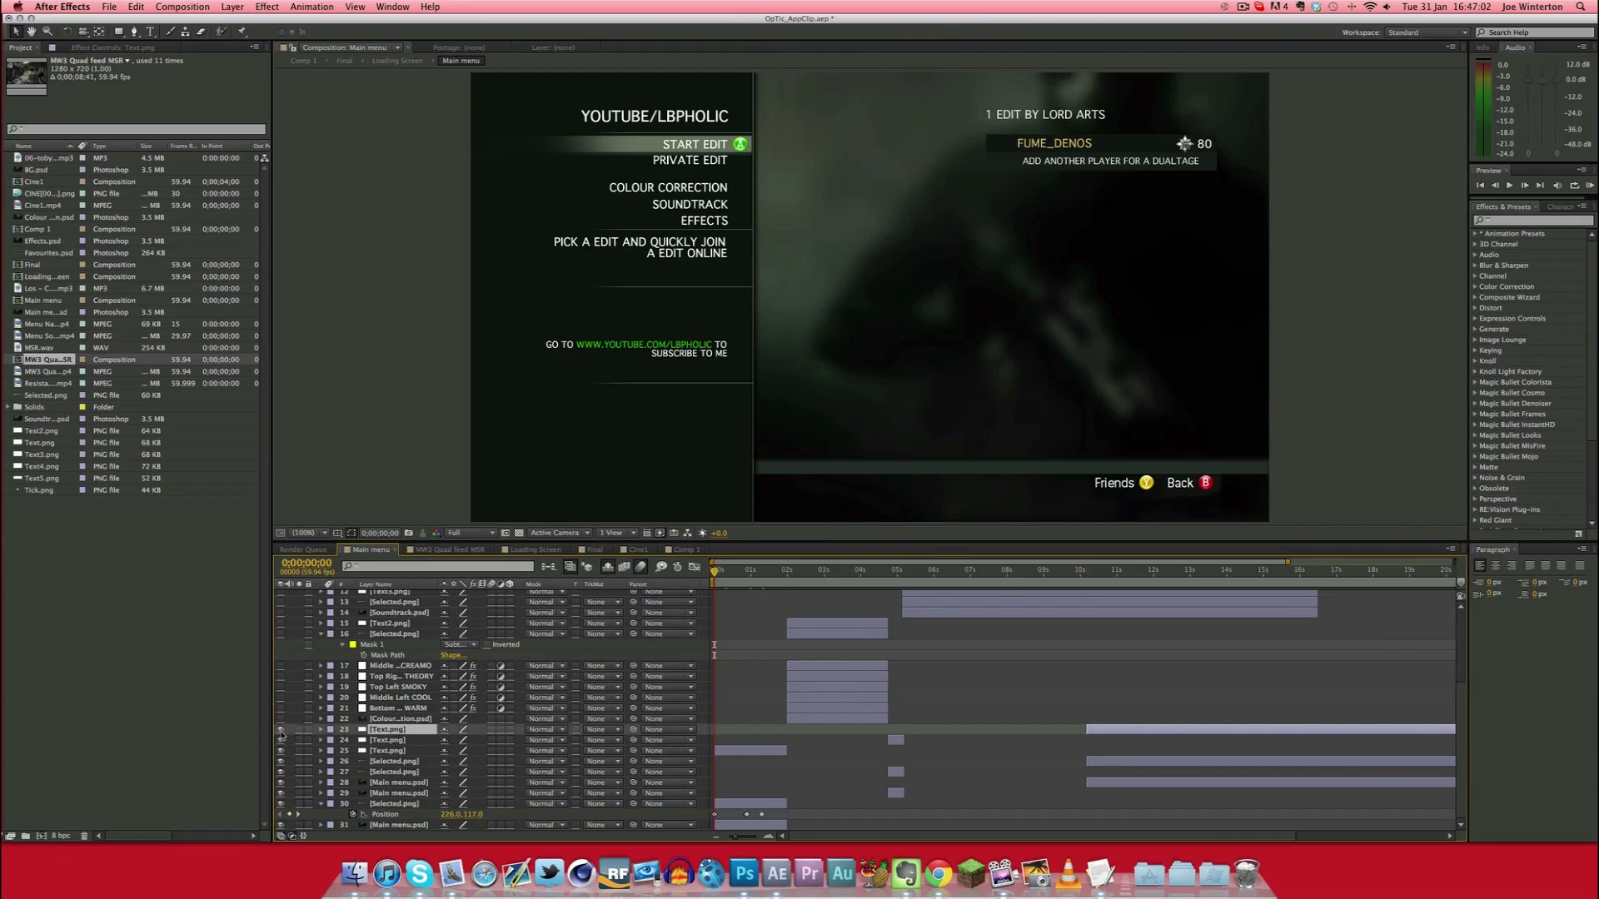
{"action": "left_click_drag", "start_coordinate": [280, 731], "coordinate": [280, 752]}
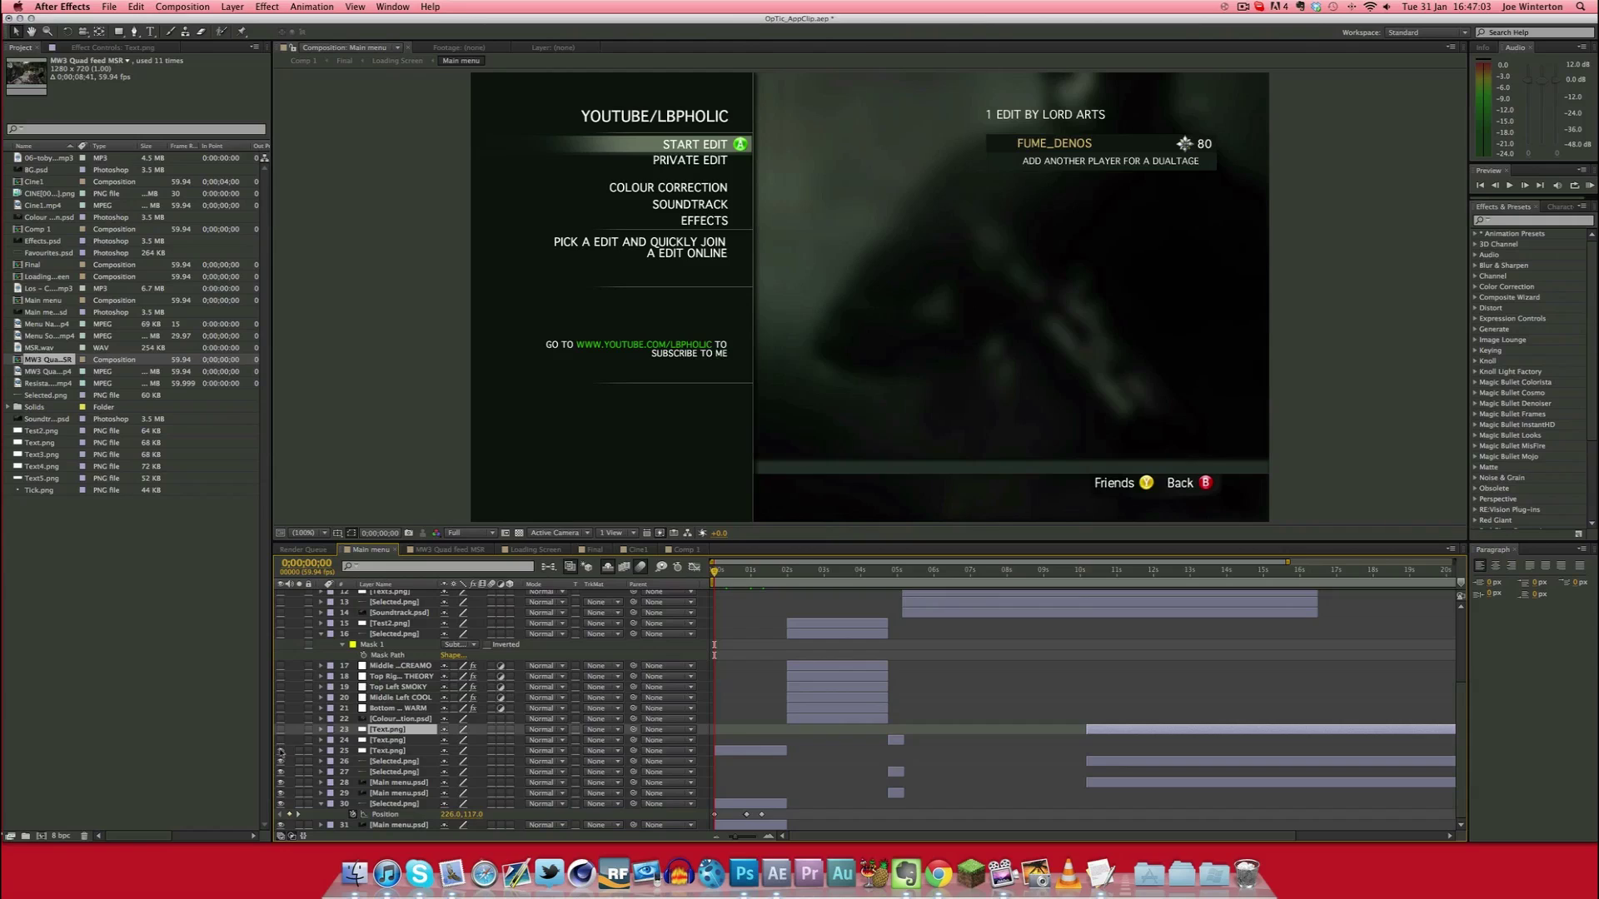
Keep the Text.png layer 25 visible and hide the Selected.png and Main menu.psd layers numbered 26 to 29
{"action": "left_click", "coordinate": [424, 751]}
{"action": "left_click", "coordinate": [280, 751]}
{"action": "left_click", "coordinate": [281, 751]}
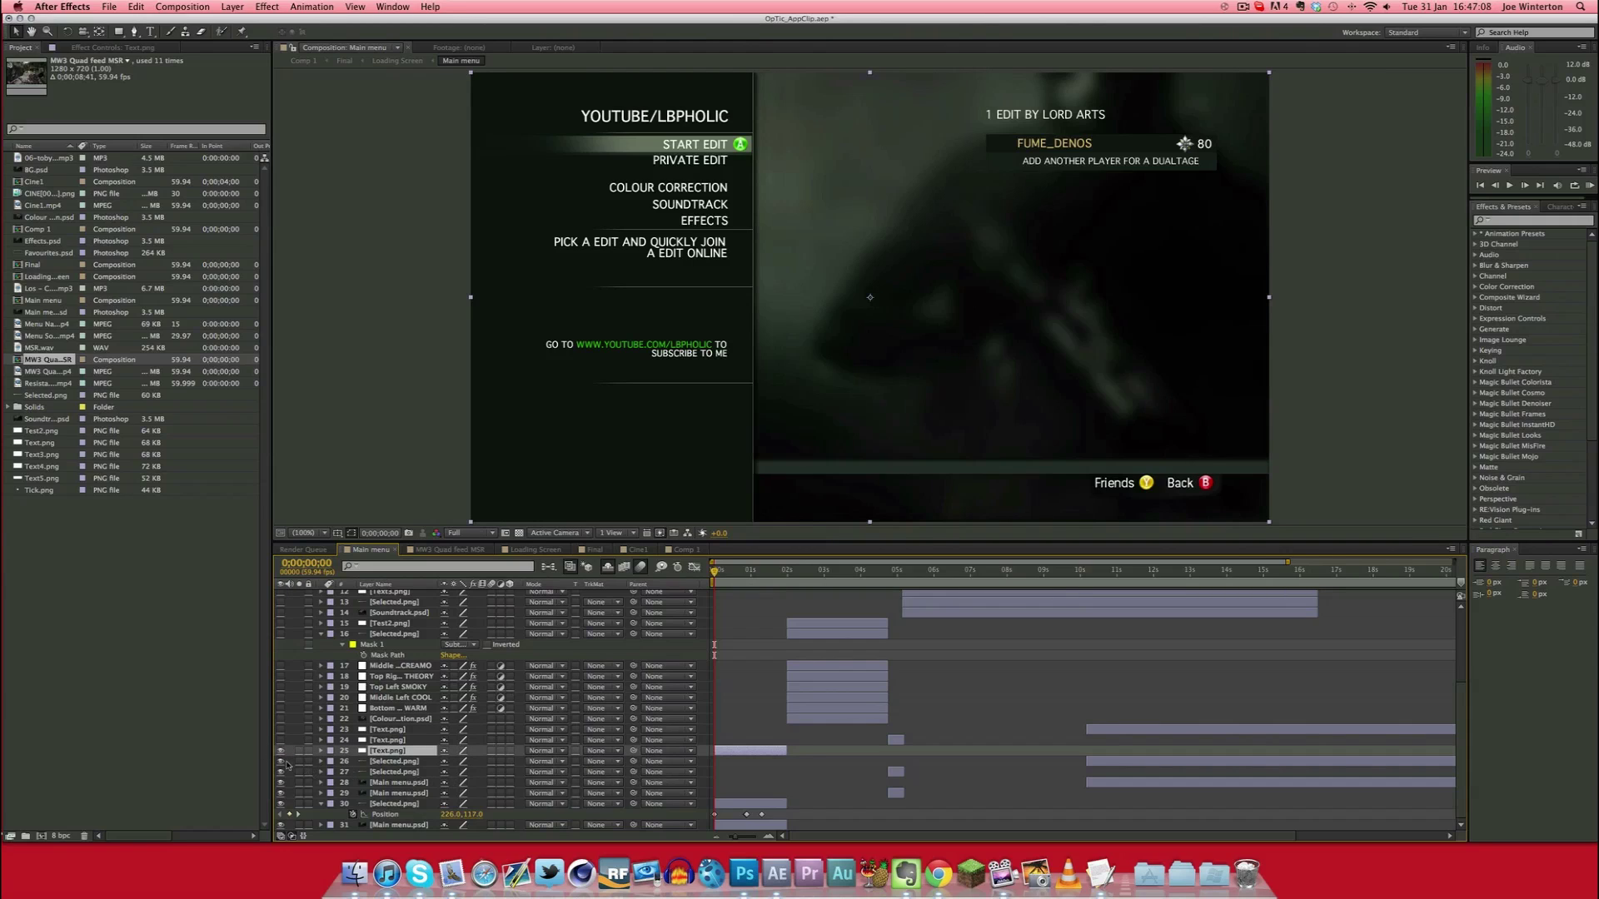
{"action": "left_click_drag", "start_coordinate": [281, 762], "coordinate": [280, 783]}
{"action": "left_click", "coordinate": [281, 793]}
Toggle the visibility of Text.png layer 25, Selected.png layer 30 and Main menu.psd layer 31 to examine what each contributes
{"action": "left_click", "coordinate": [281, 751]}
{"action": "left_click", "coordinate": [281, 751]}
{"action": "left_click", "coordinate": [281, 751]}
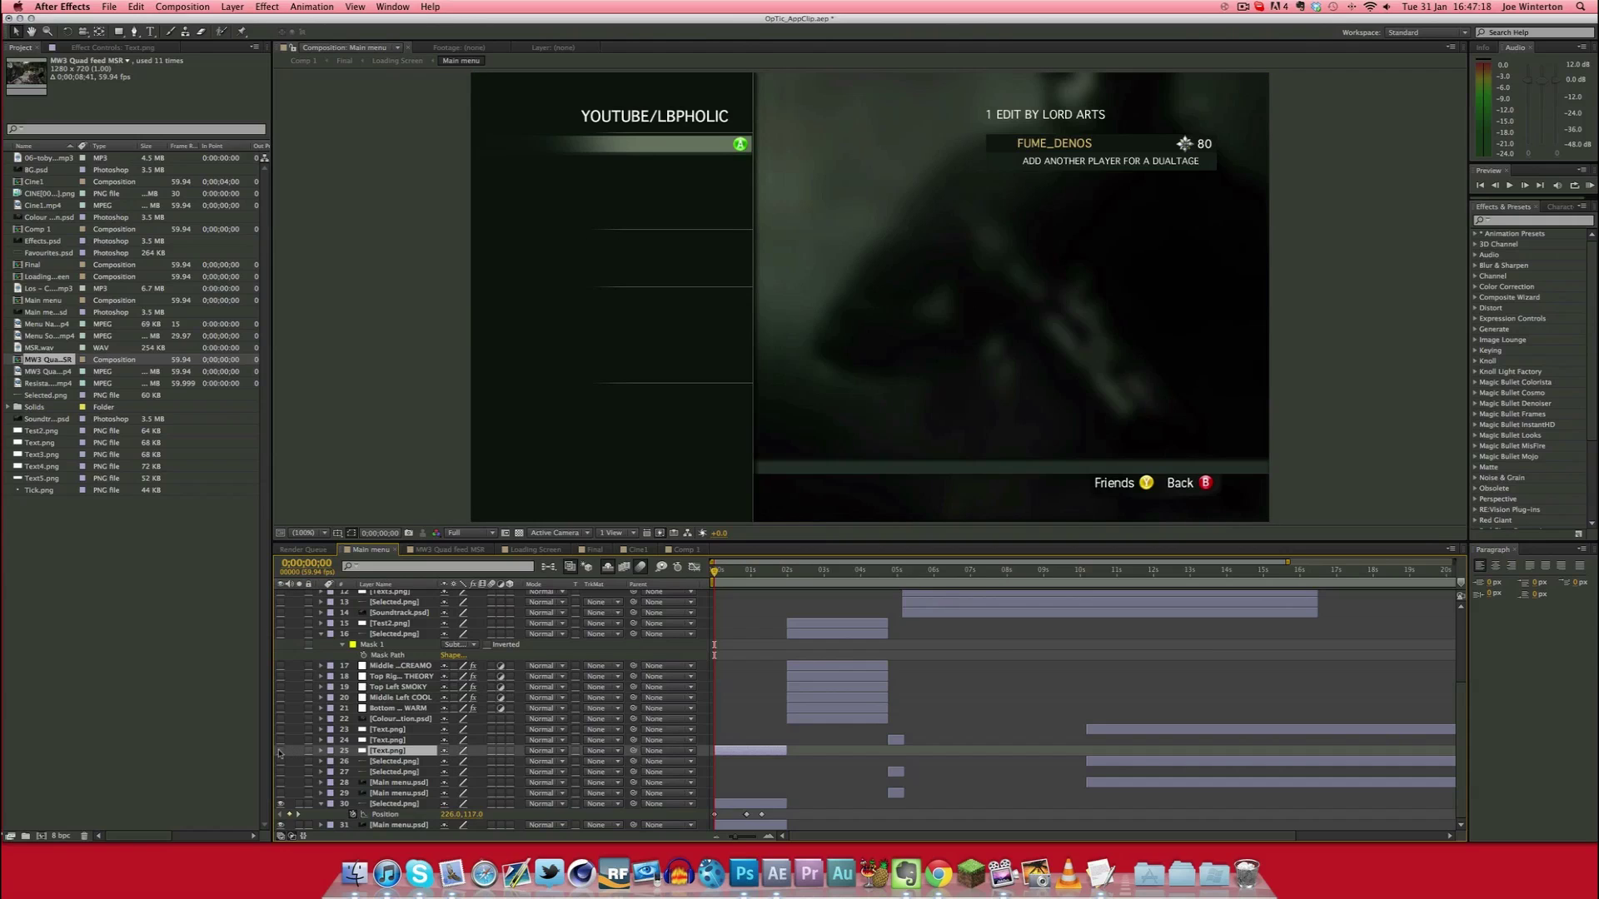
{"action": "left_click", "coordinate": [281, 751]}
{"action": "left_click", "coordinate": [281, 751]}
{"action": "left_click", "coordinate": [281, 751]}
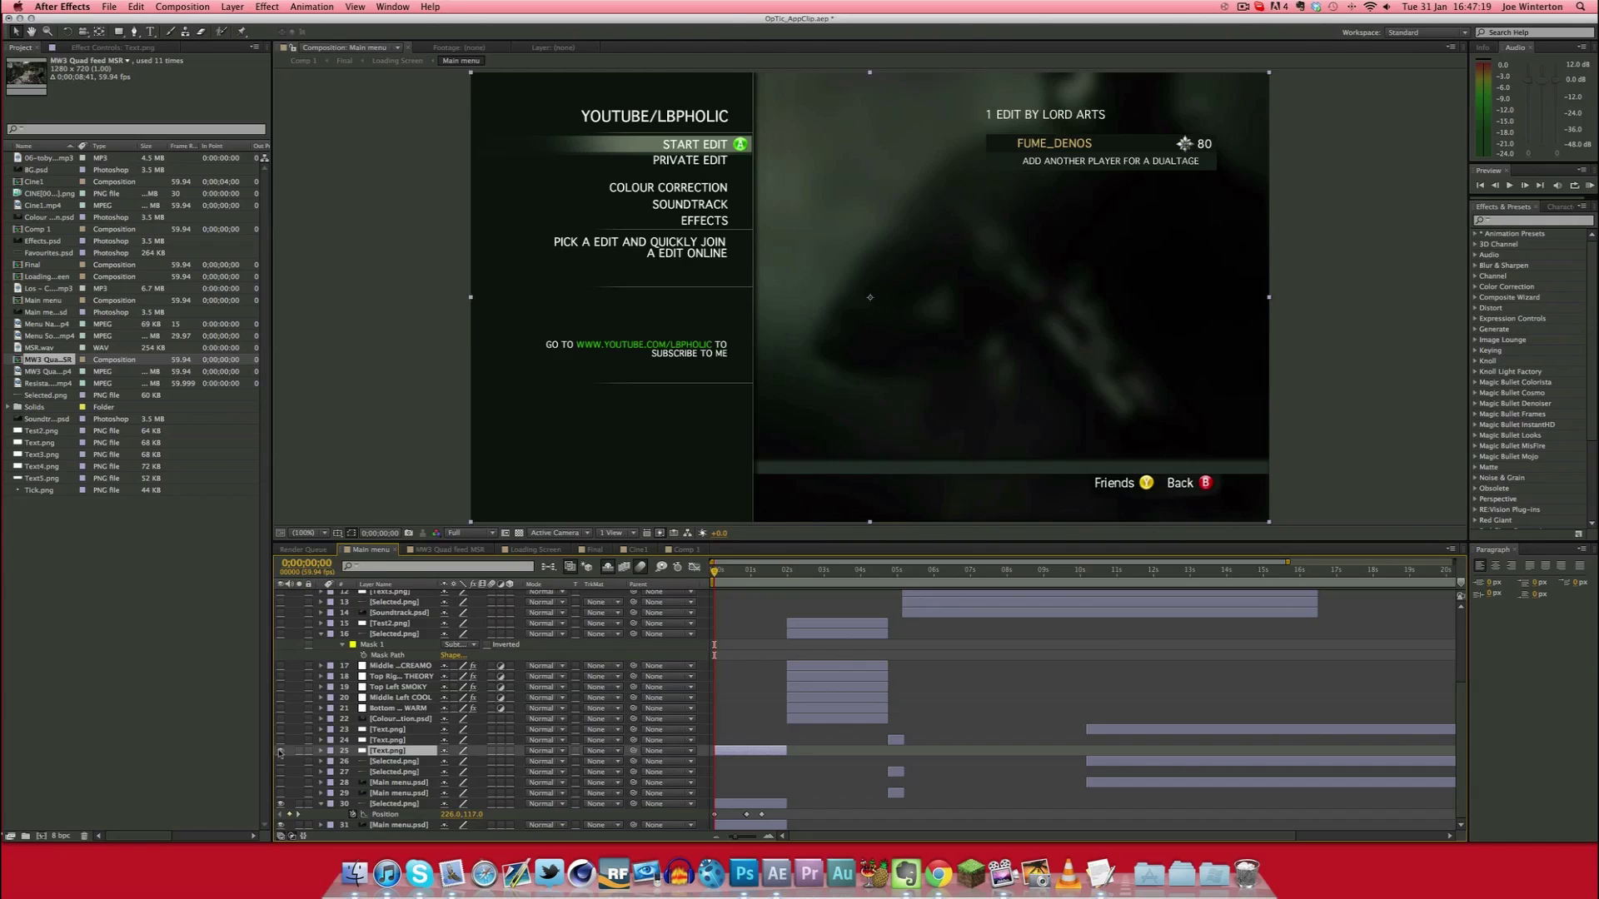
{"action": "left_click", "coordinate": [421, 803]}
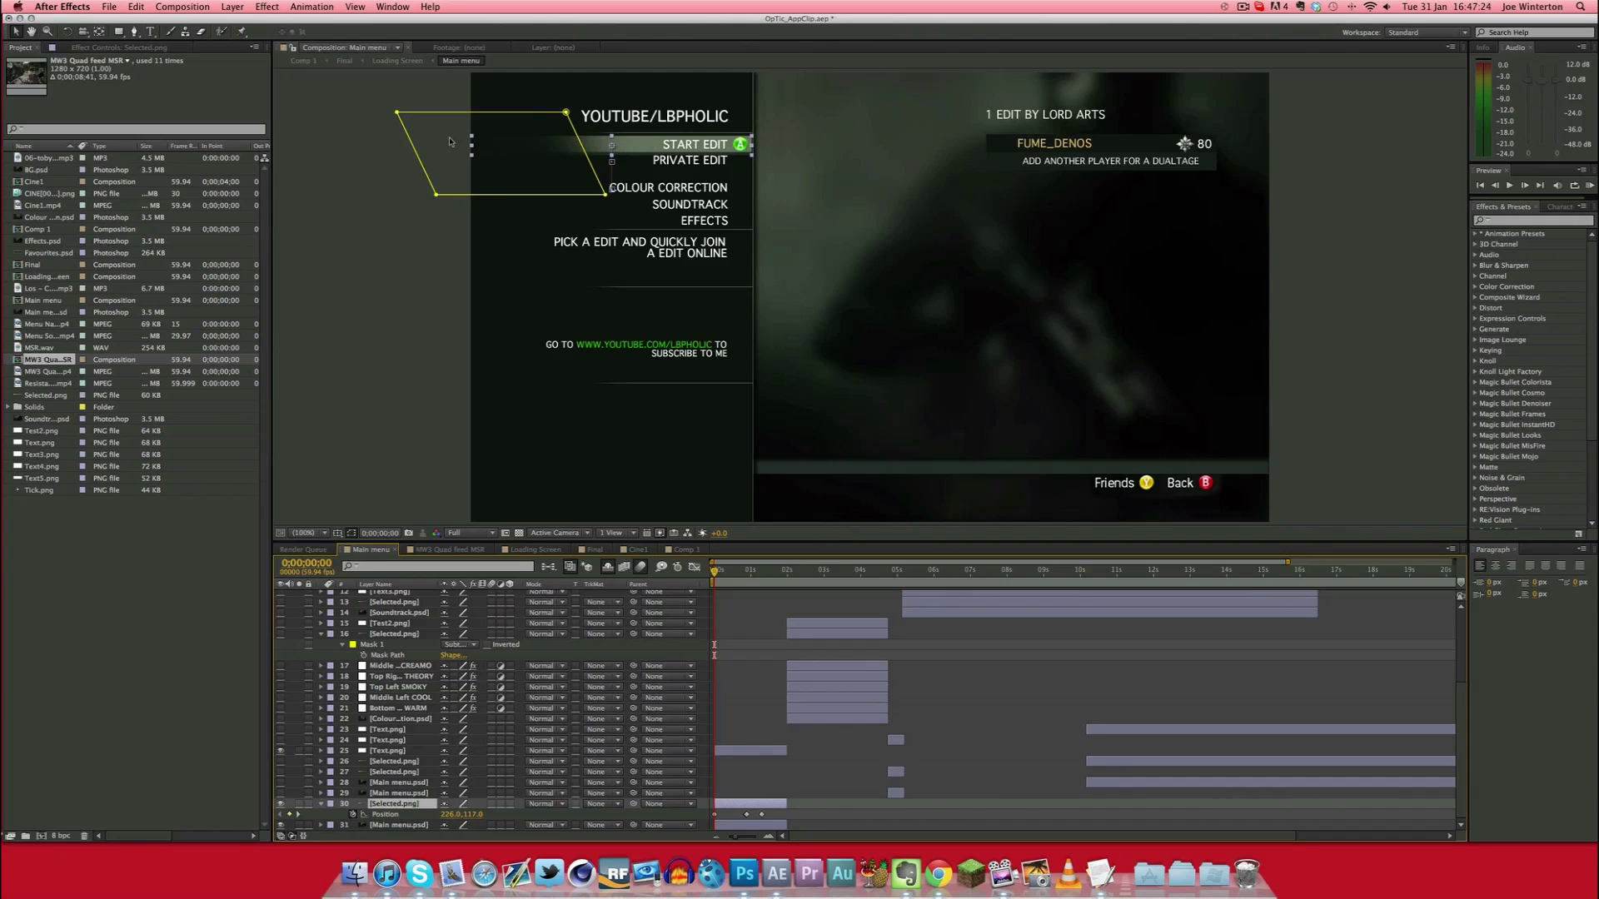
{"action": "left_click", "coordinate": [281, 804]}
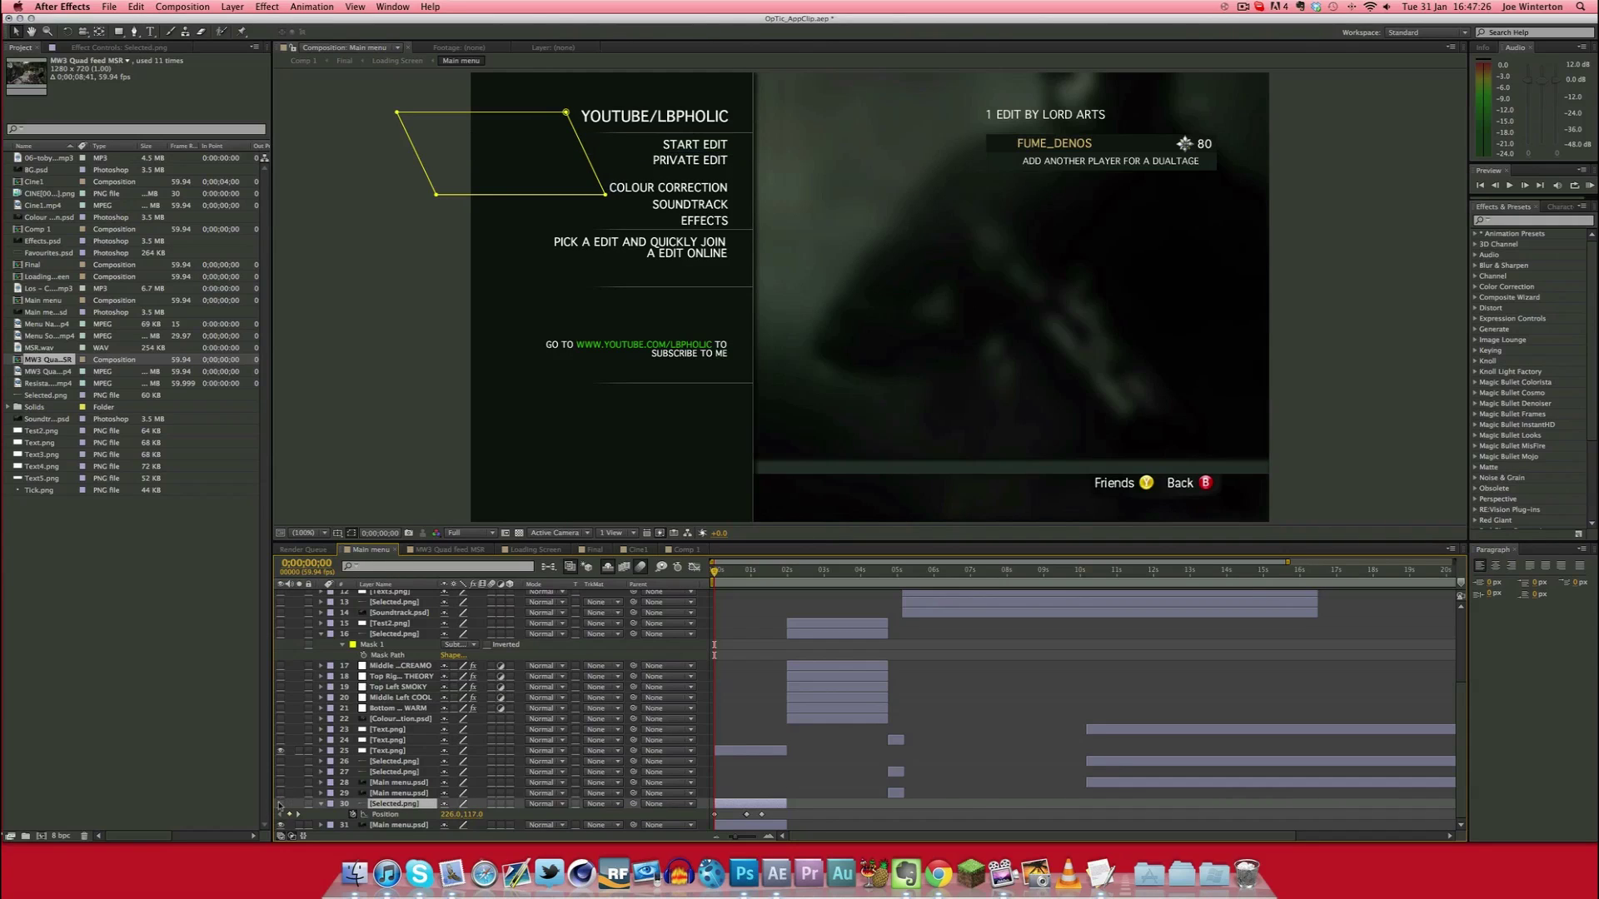
{"action": "left_click", "coordinate": [280, 803]}
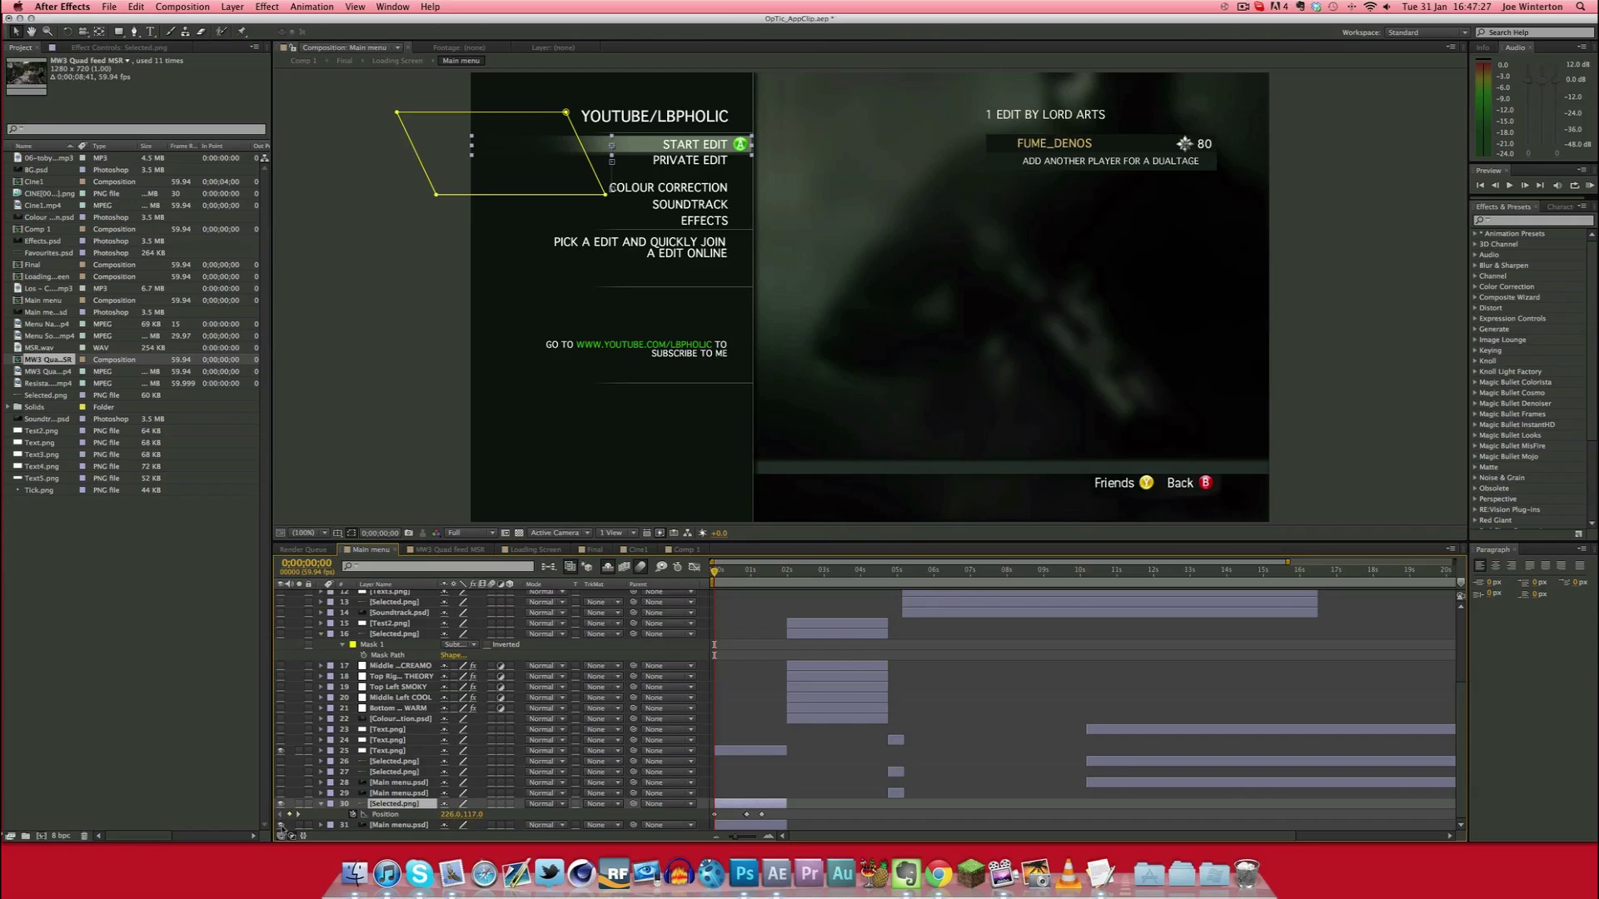
{"action": "left_click", "coordinate": [281, 825]}
{"action": "left_click", "coordinate": [280, 826]}
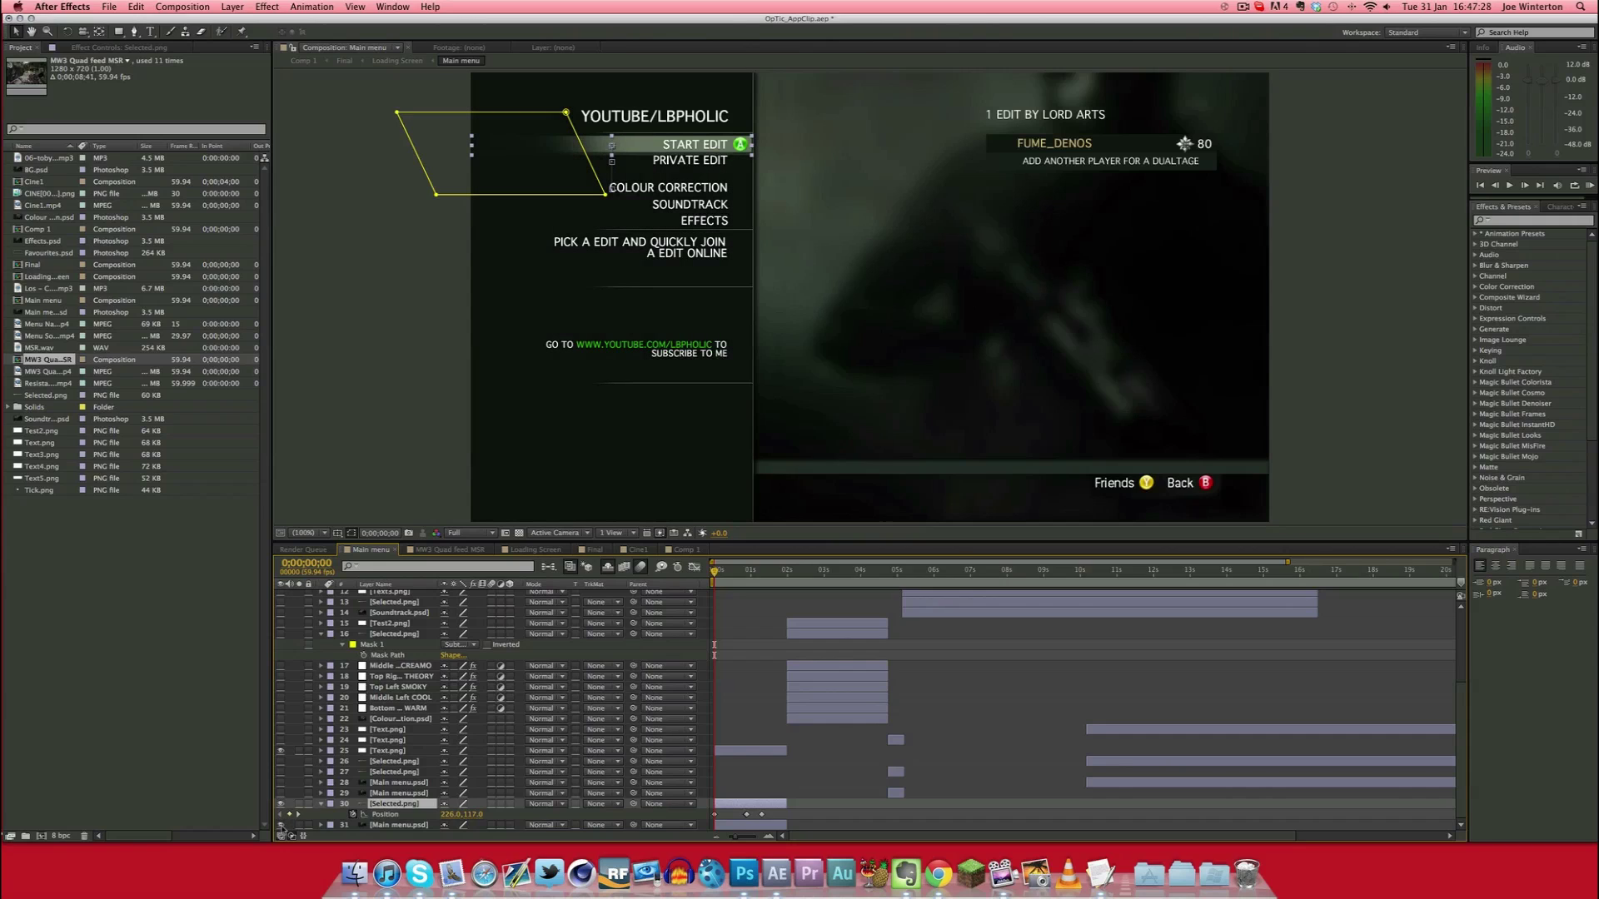
Hide Text.png layer 25 and Selected.png layer 30, leaving only the Main menu.psd background showing
{"action": "left_click", "coordinate": [280, 750]}
{"action": "left_click", "coordinate": [281, 804]}
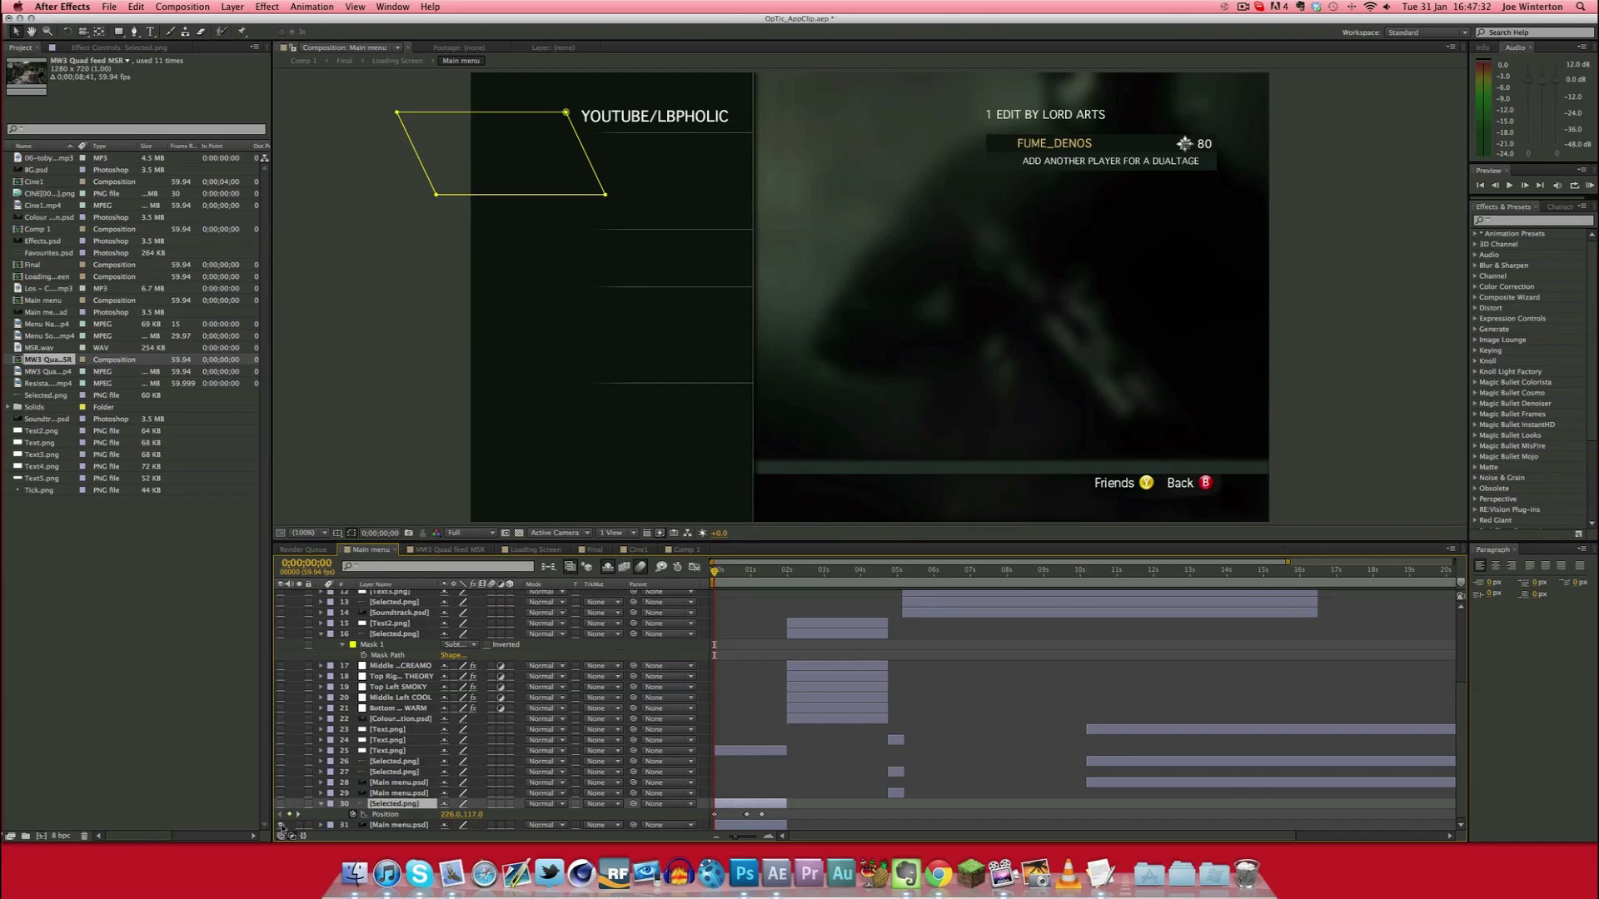
{"action": "left_click", "coordinate": [316, 377]}
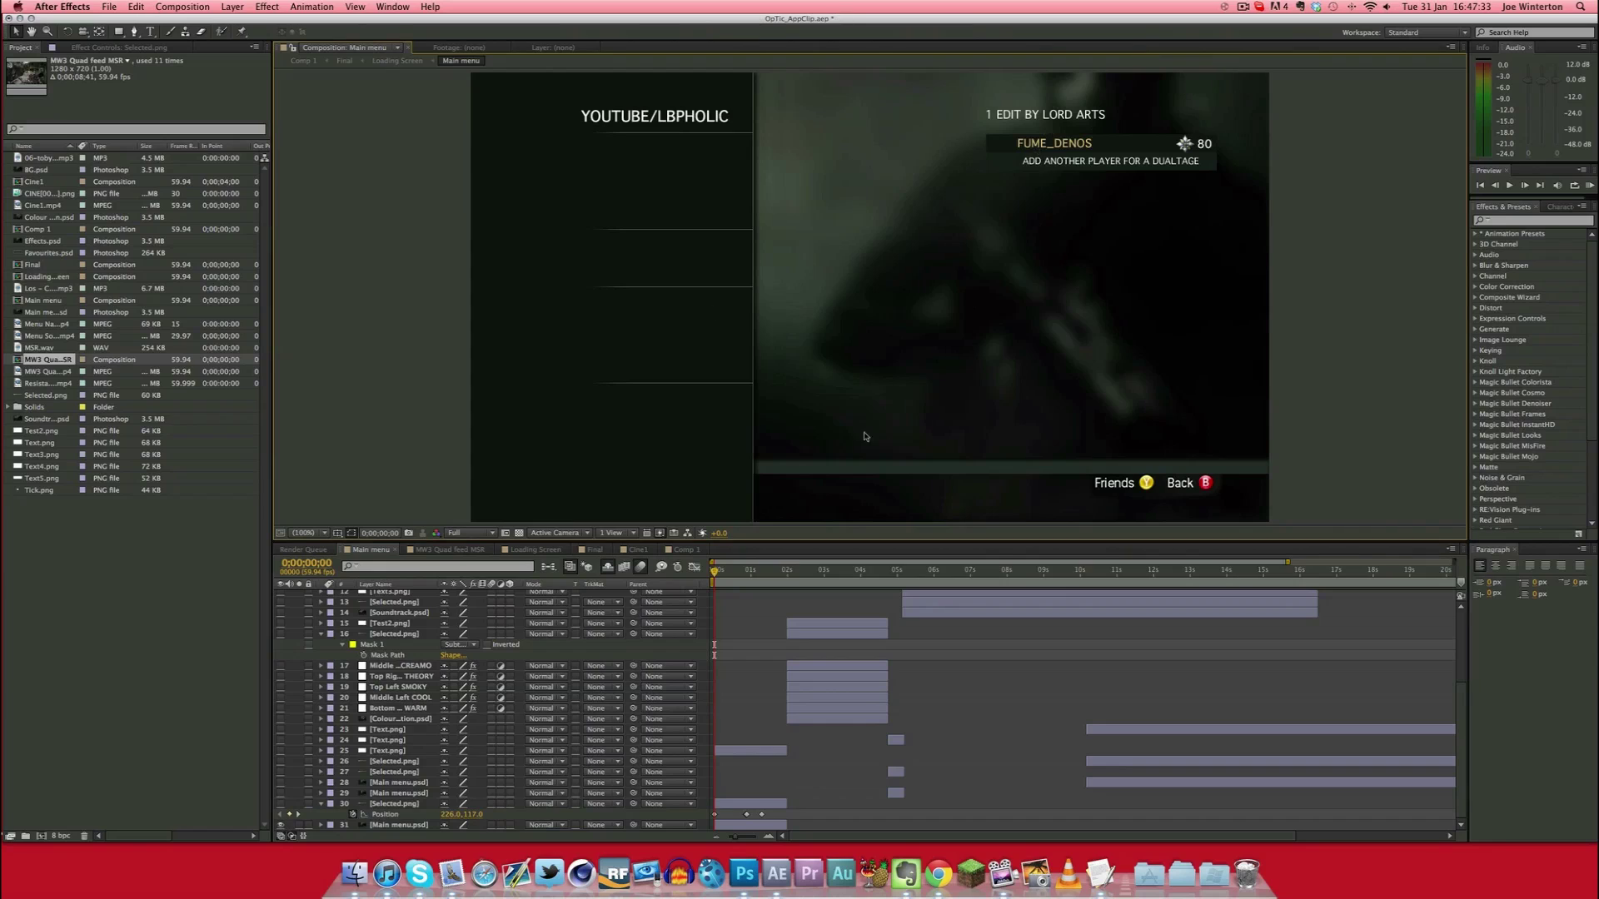
{"action": "left_click", "coordinate": [281, 825]}
{"action": "left_click", "coordinate": [281, 825]}
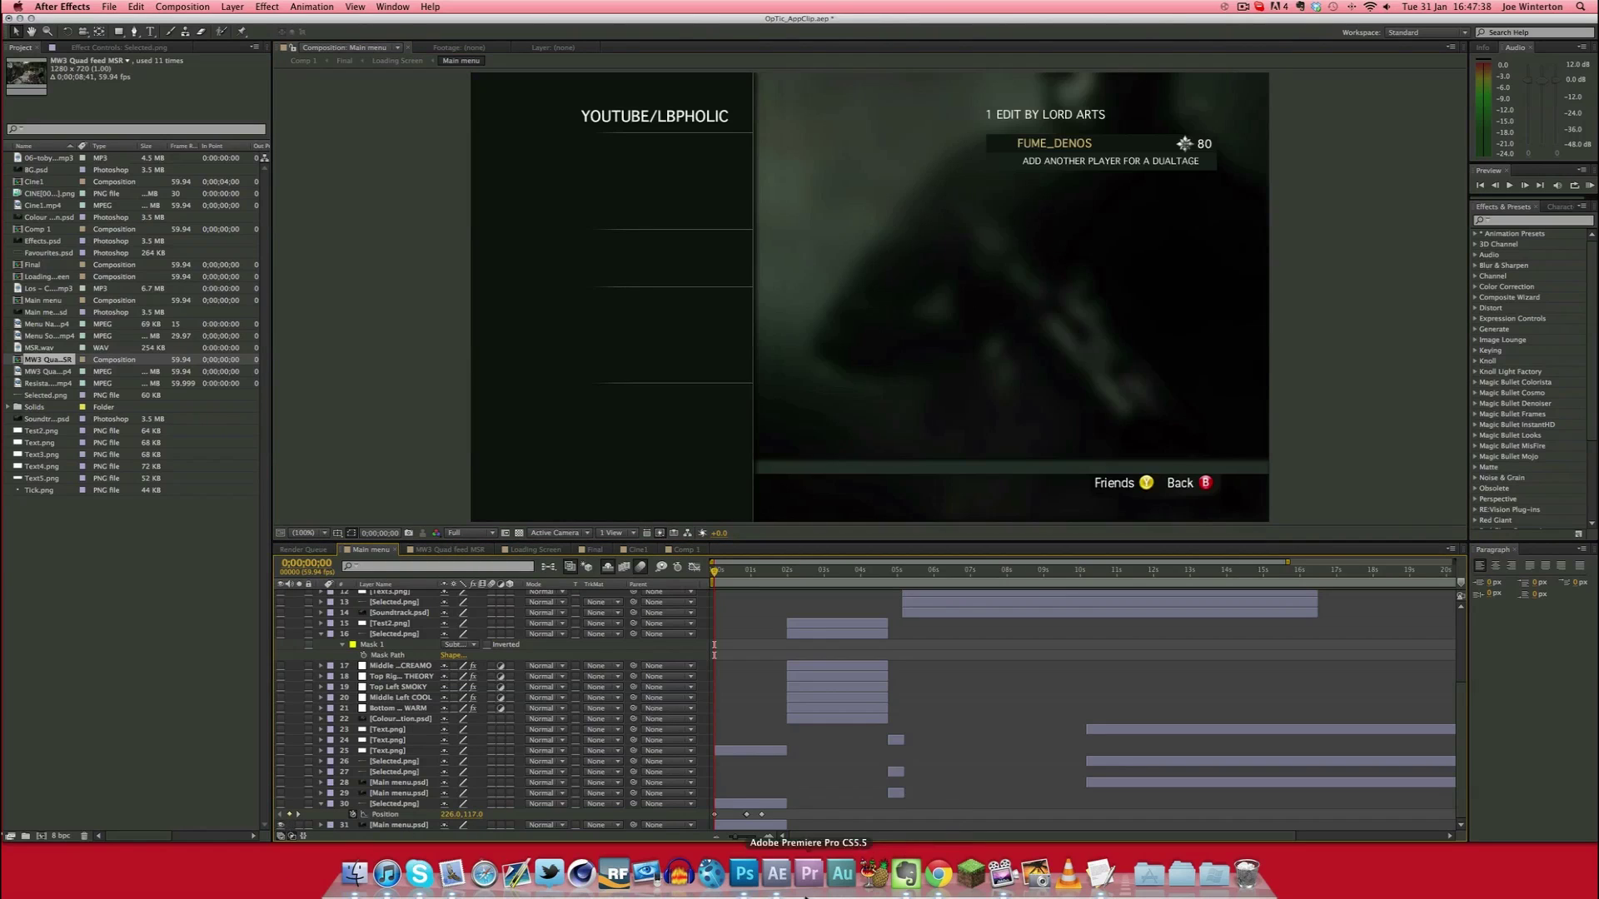
Switch to Photoshop and bring the BG.psd document window into view over the lower part of the screen
{"action": "left_click", "coordinate": [743, 874]}
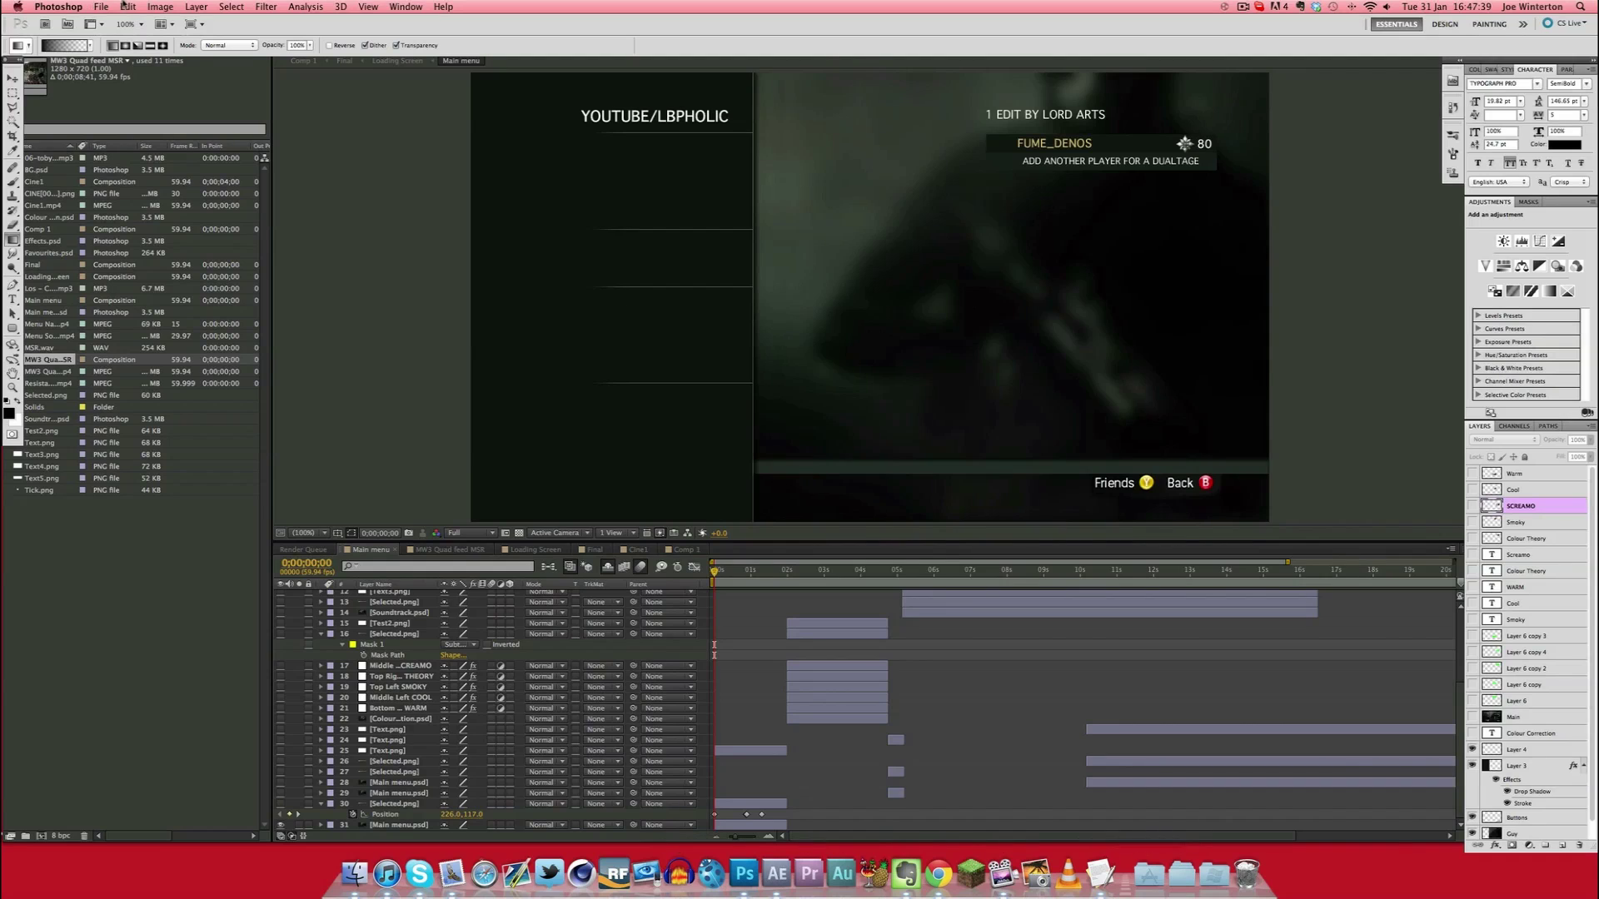
{"action": "left_click", "coordinate": [406, 7]}
{"action": "left_click", "coordinate": [445, 437]}
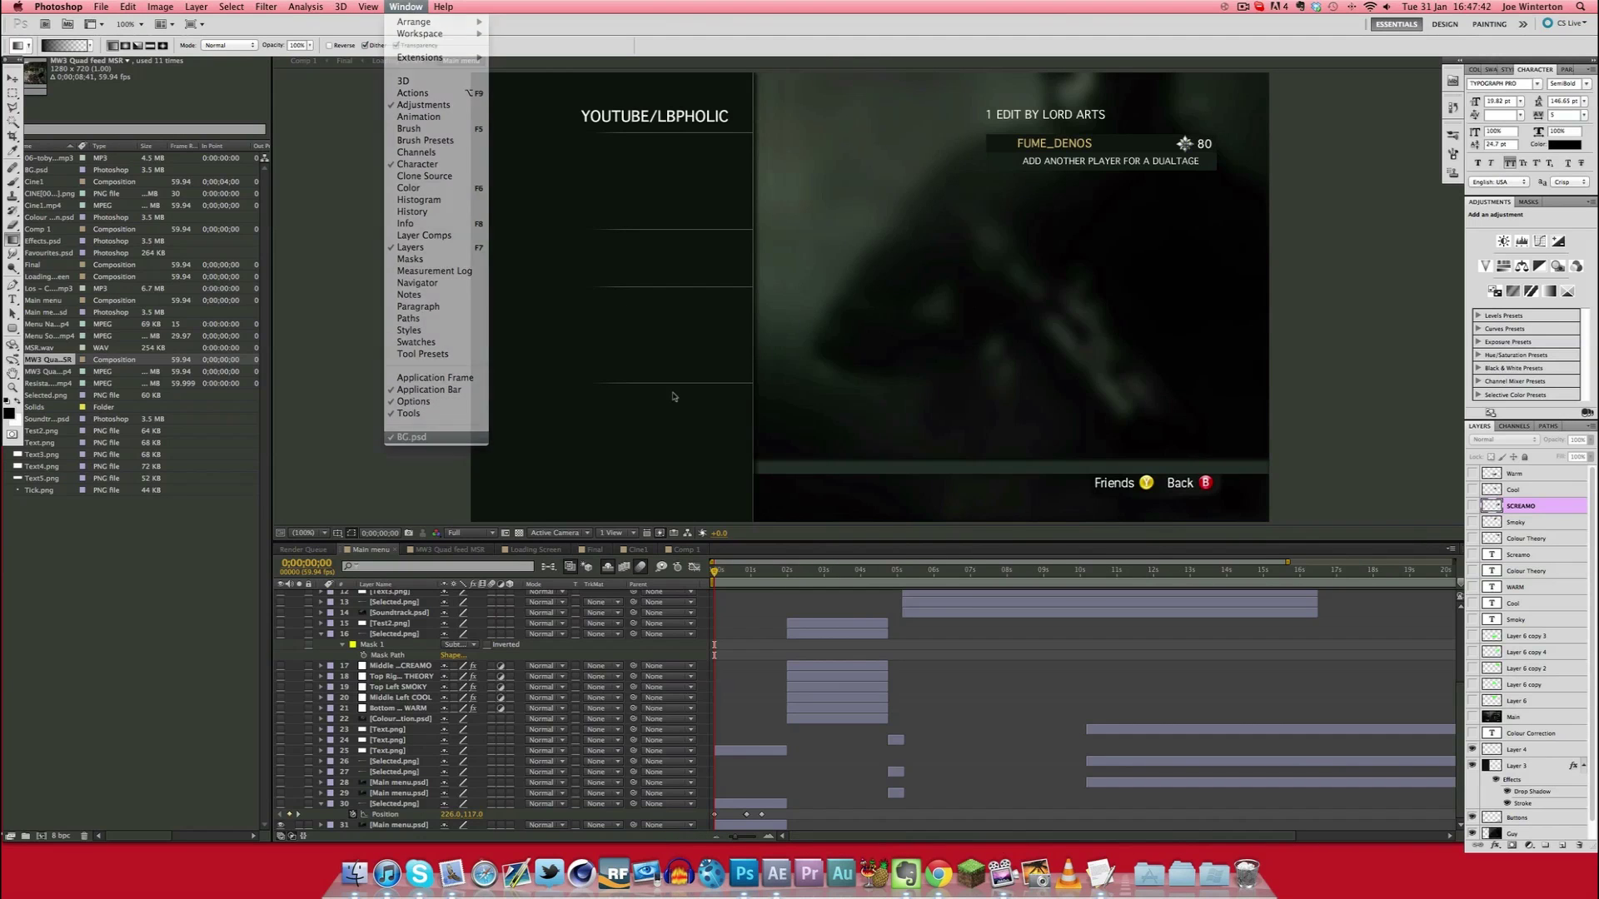
{"action": "left_click_drag", "start_coordinate": [566, 73], "coordinate": [942, 213]}
{"action": "key", "text": "super+Tab"}
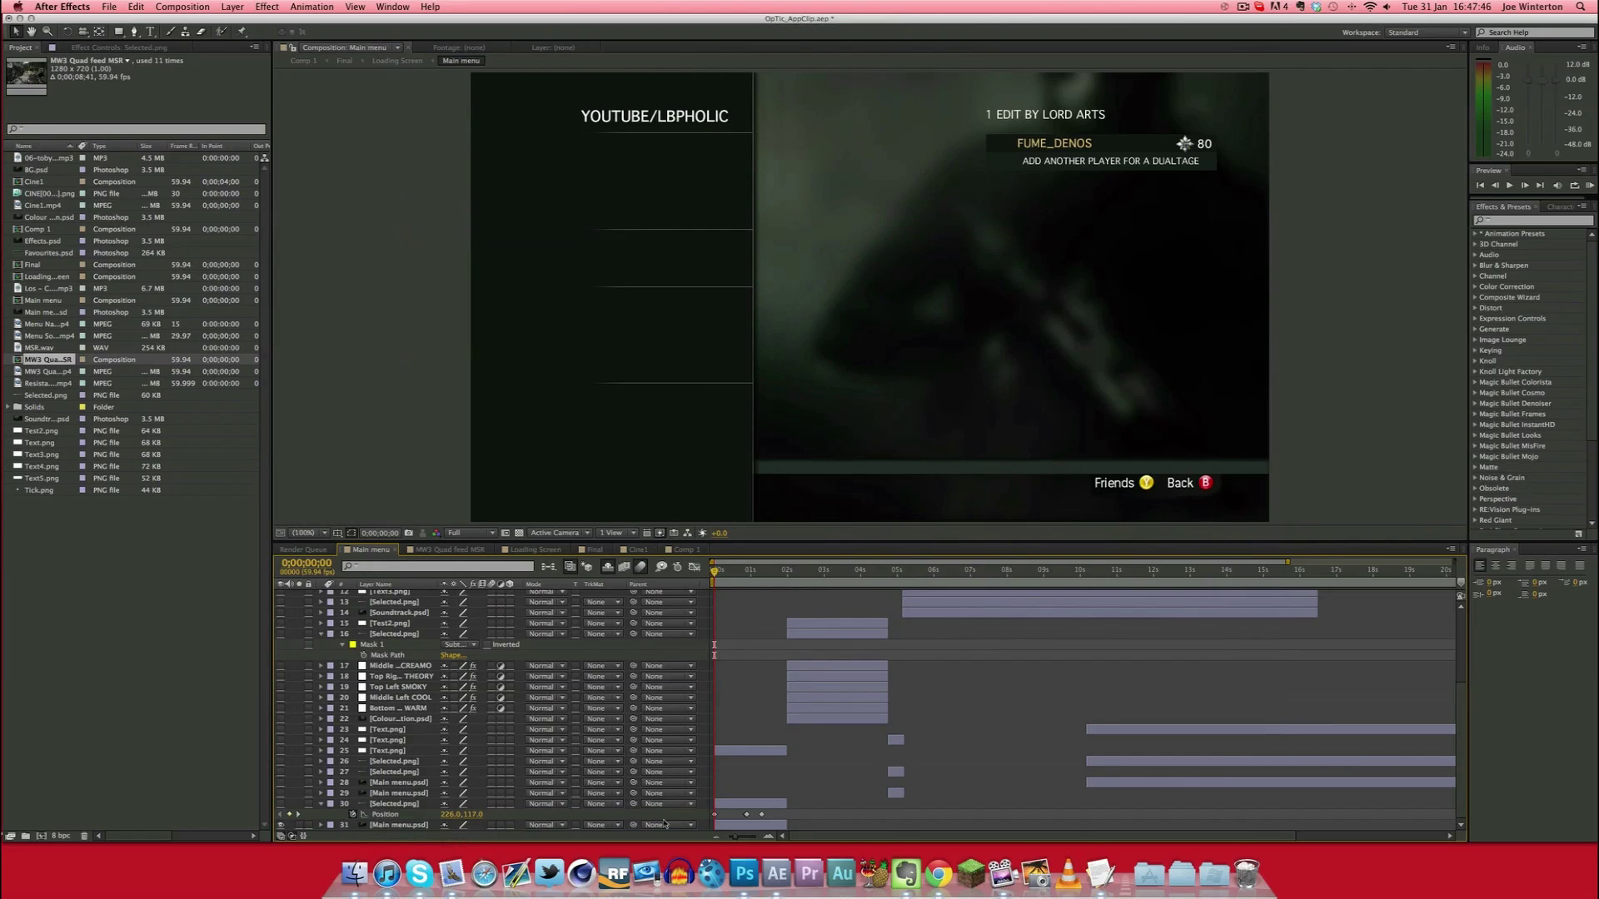
{"action": "left_click", "coordinate": [743, 874]}
{"action": "left_click_drag", "start_coordinate": [814, 219], "coordinate": [749, 171]}
{"action": "left_click_drag", "start_coordinate": [641, 169], "coordinate": [746, 317]}
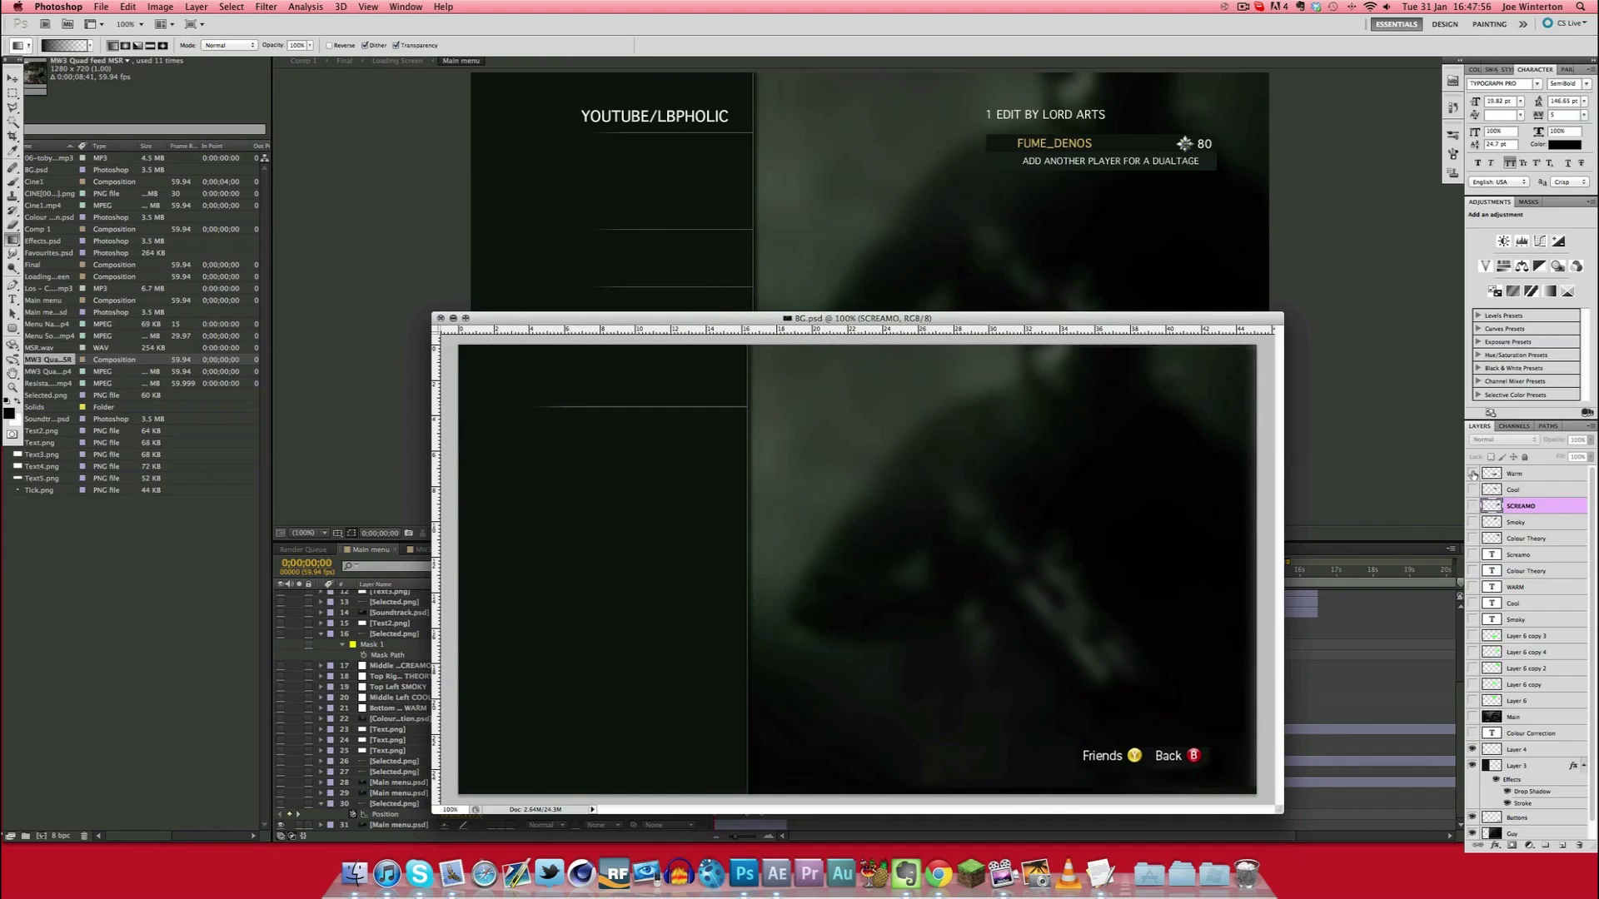
Show the five option text layers and the green Layer 6 placeholder rectangles in BG.psd, with the thumbnail image layers hidden
{"action": "left_click_drag", "start_coordinate": [1472, 473], "coordinate": [1473, 619]}
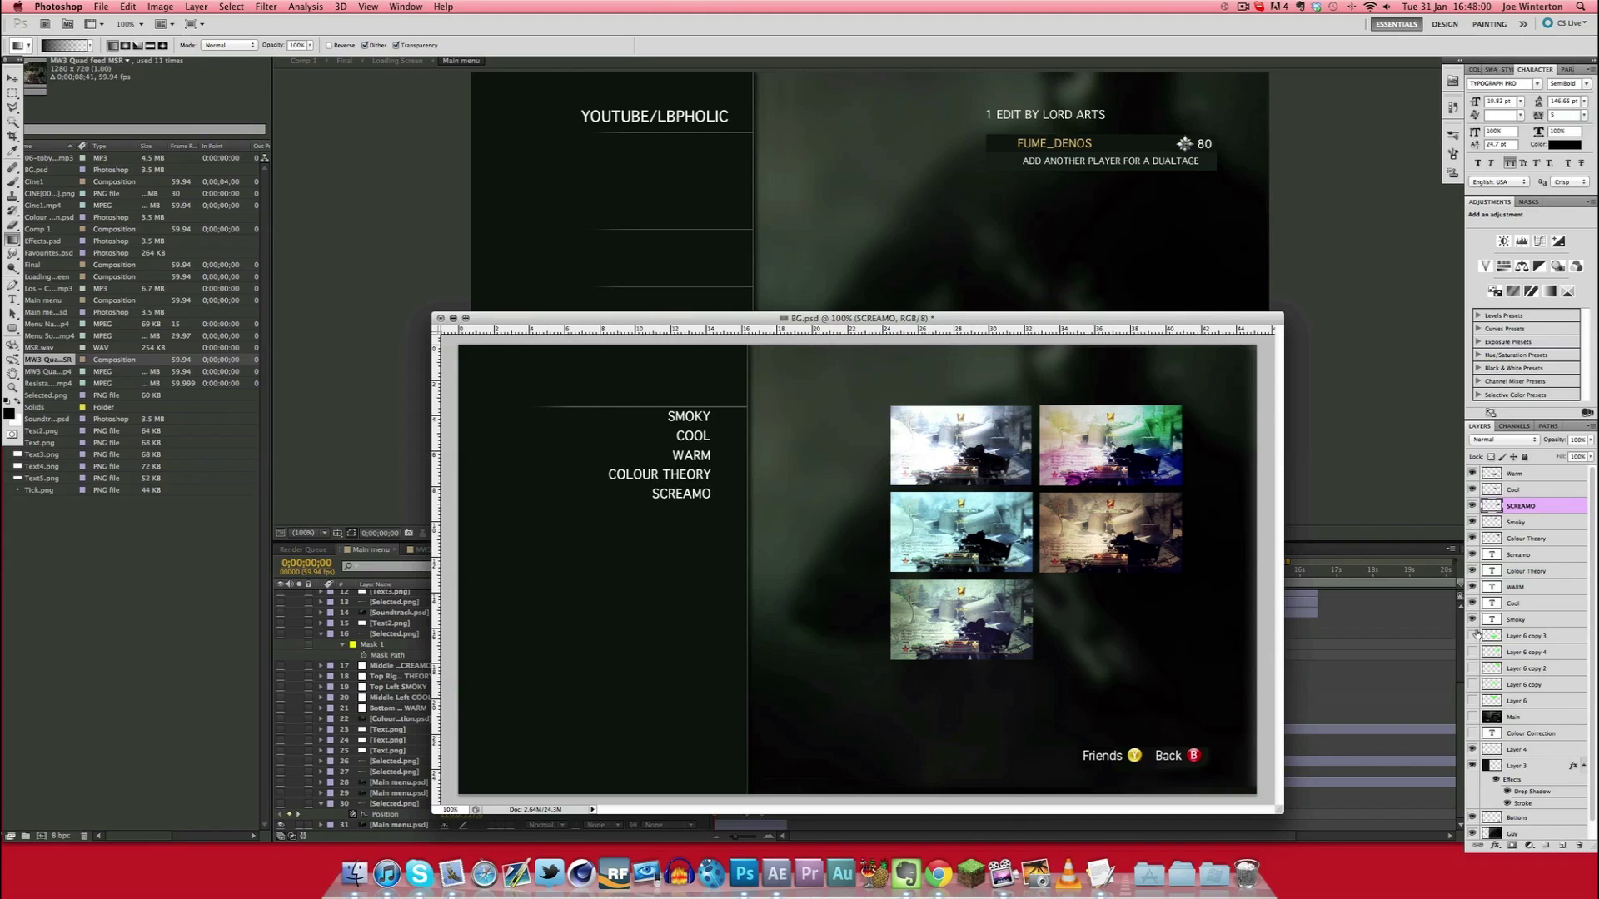
{"action": "left_click_drag", "start_coordinate": [1473, 473], "coordinate": [1473, 538]}
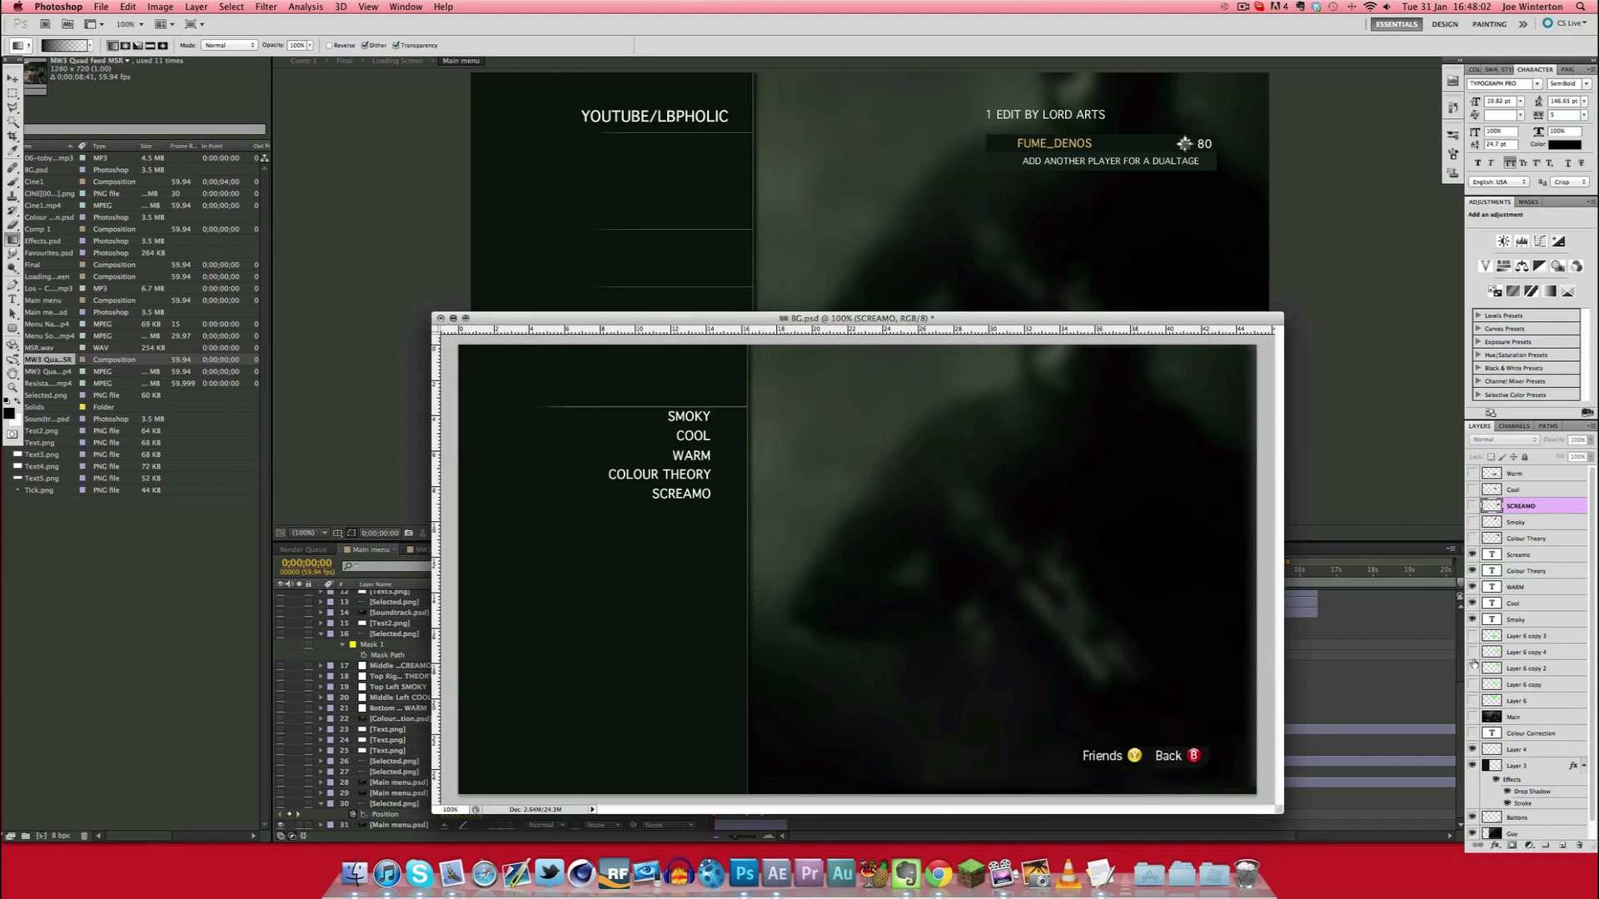
{"action": "left_click_drag", "start_coordinate": [1474, 643], "coordinate": [1472, 702]}
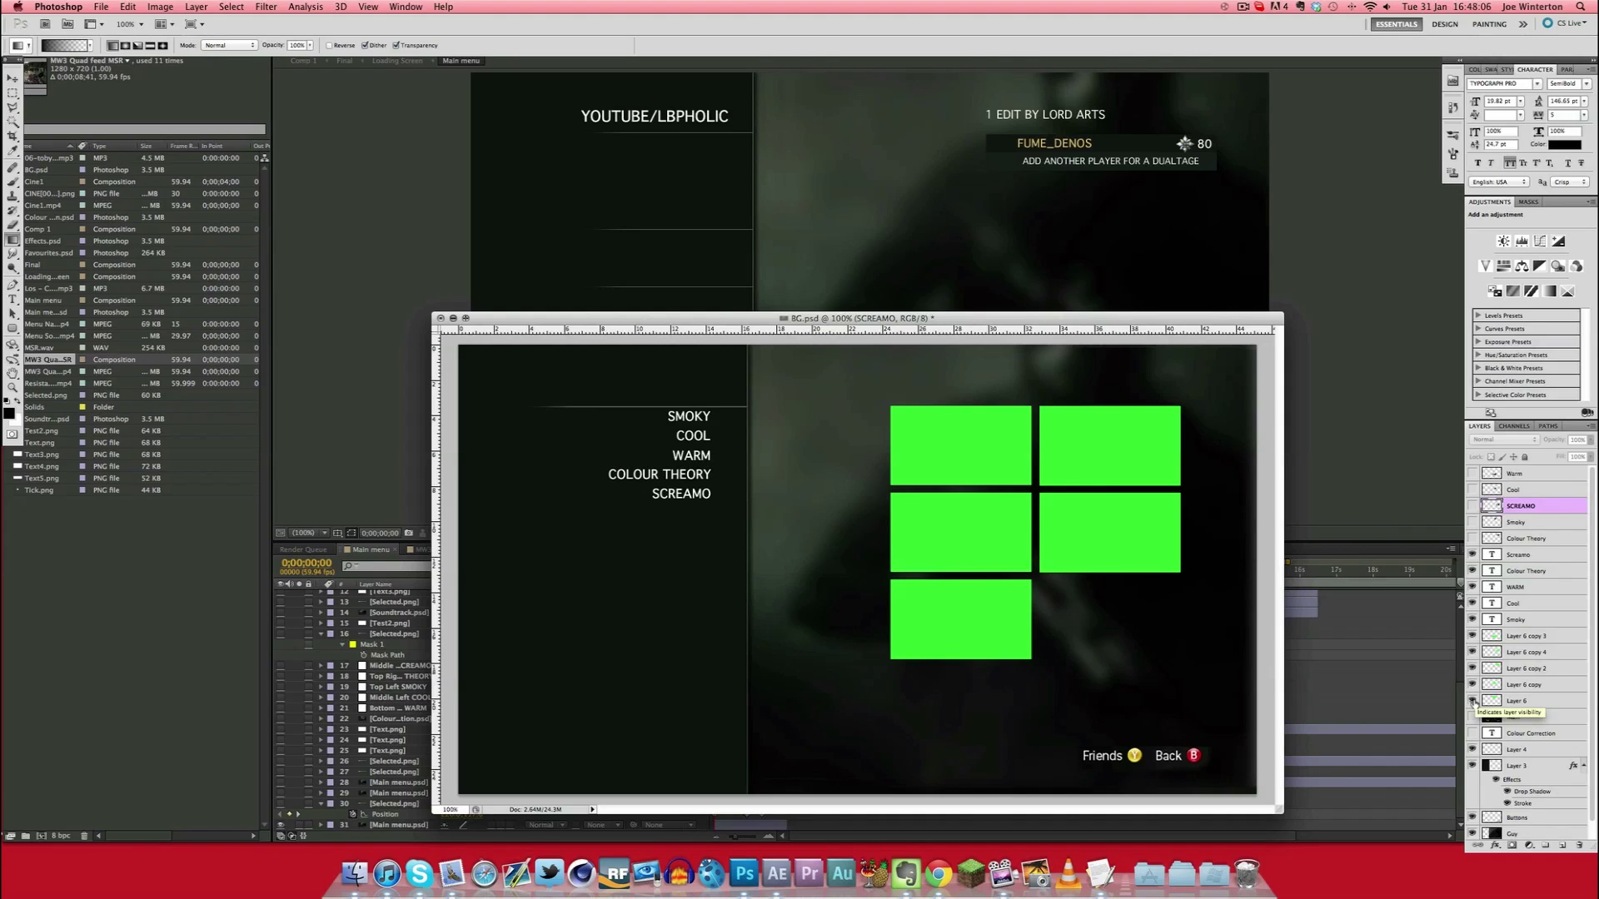
Show the Warm, Cool, SCREAMO, Smoky and Colour Theory thumbnail layers and hide the green Layer 6 placeholders
{"action": "left_click", "coordinate": [1472, 473]}
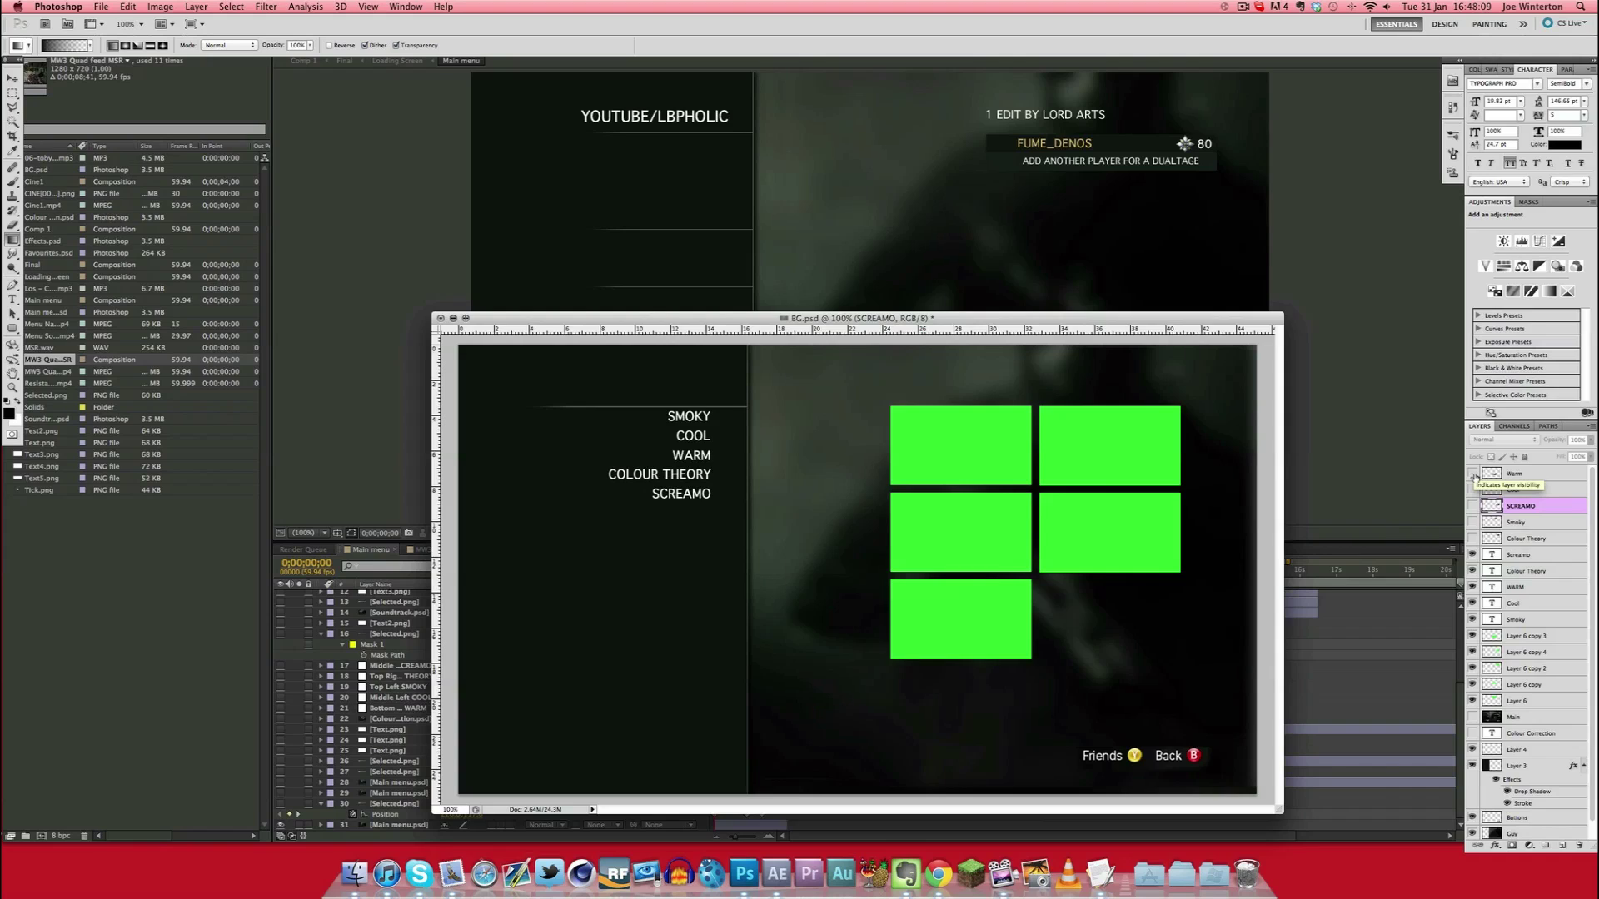
{"action": "left_click_drag", "start_coordinate": [1472, 489], "coordinate": [1473, 571]}
{"action": "left_click_drag", "start_coordinate": [1472, 635], "coordinate": [1527, 472]}
Move the Main layer to the top of the layer stack in BG.psd and make it visible
{"action": "left_click", "coordinate": [1531, 718]}
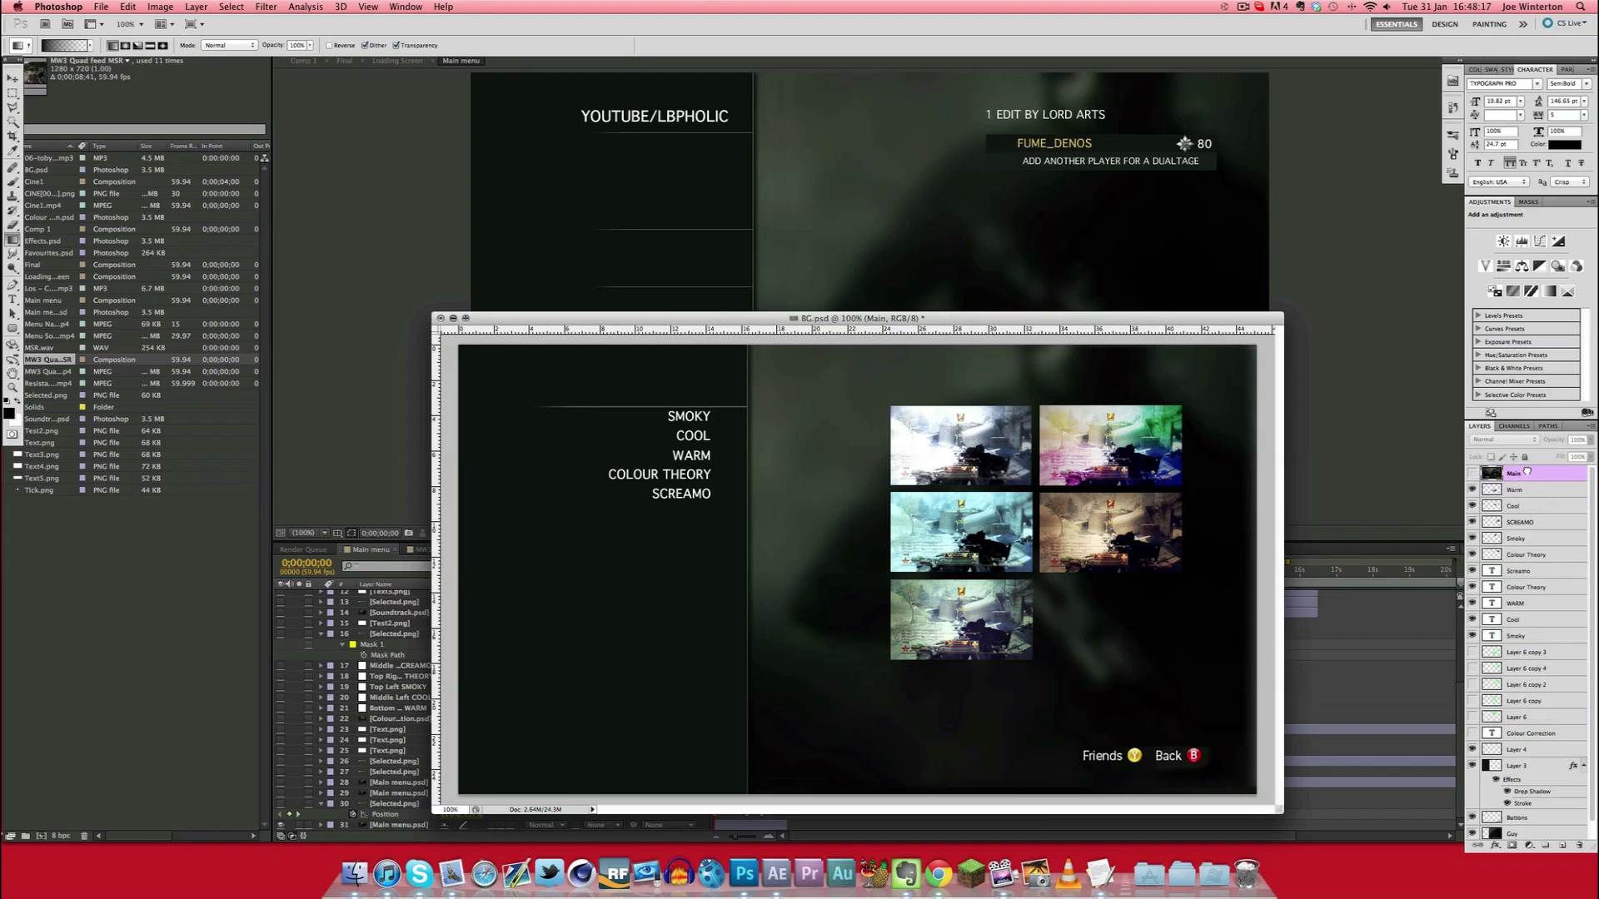
{"action": "left_click", "coordinate": [1471, 473]}
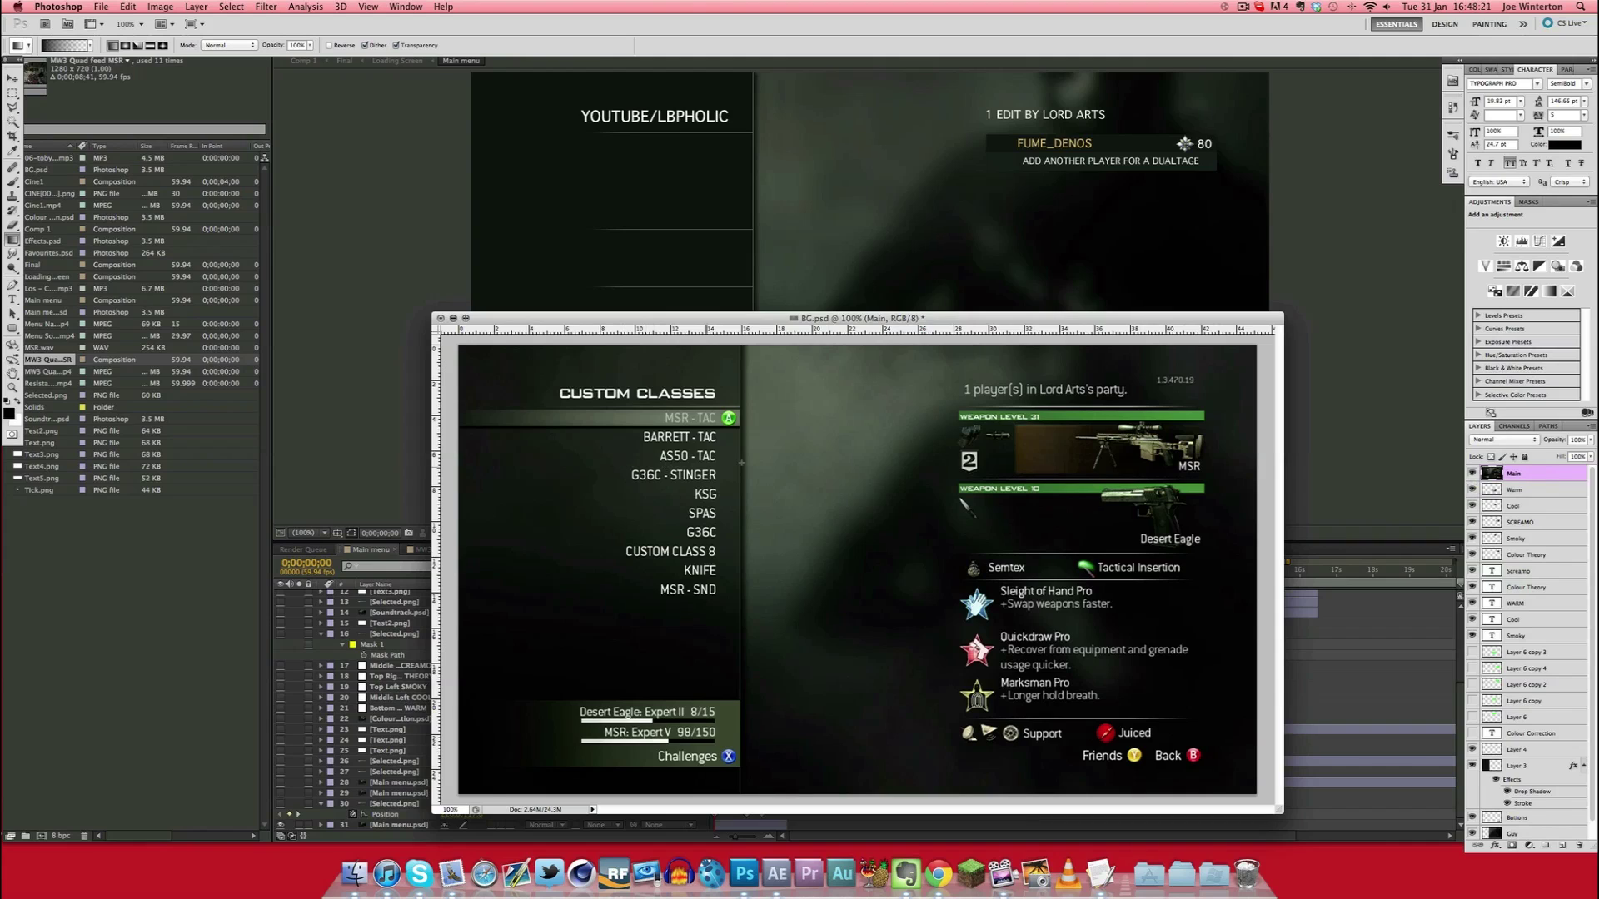
Toggle the Main reference layer in BG.psd to compare it with the recreated menu, then hide it
{"action": "left_click", "coordinate": [1471, 473]}
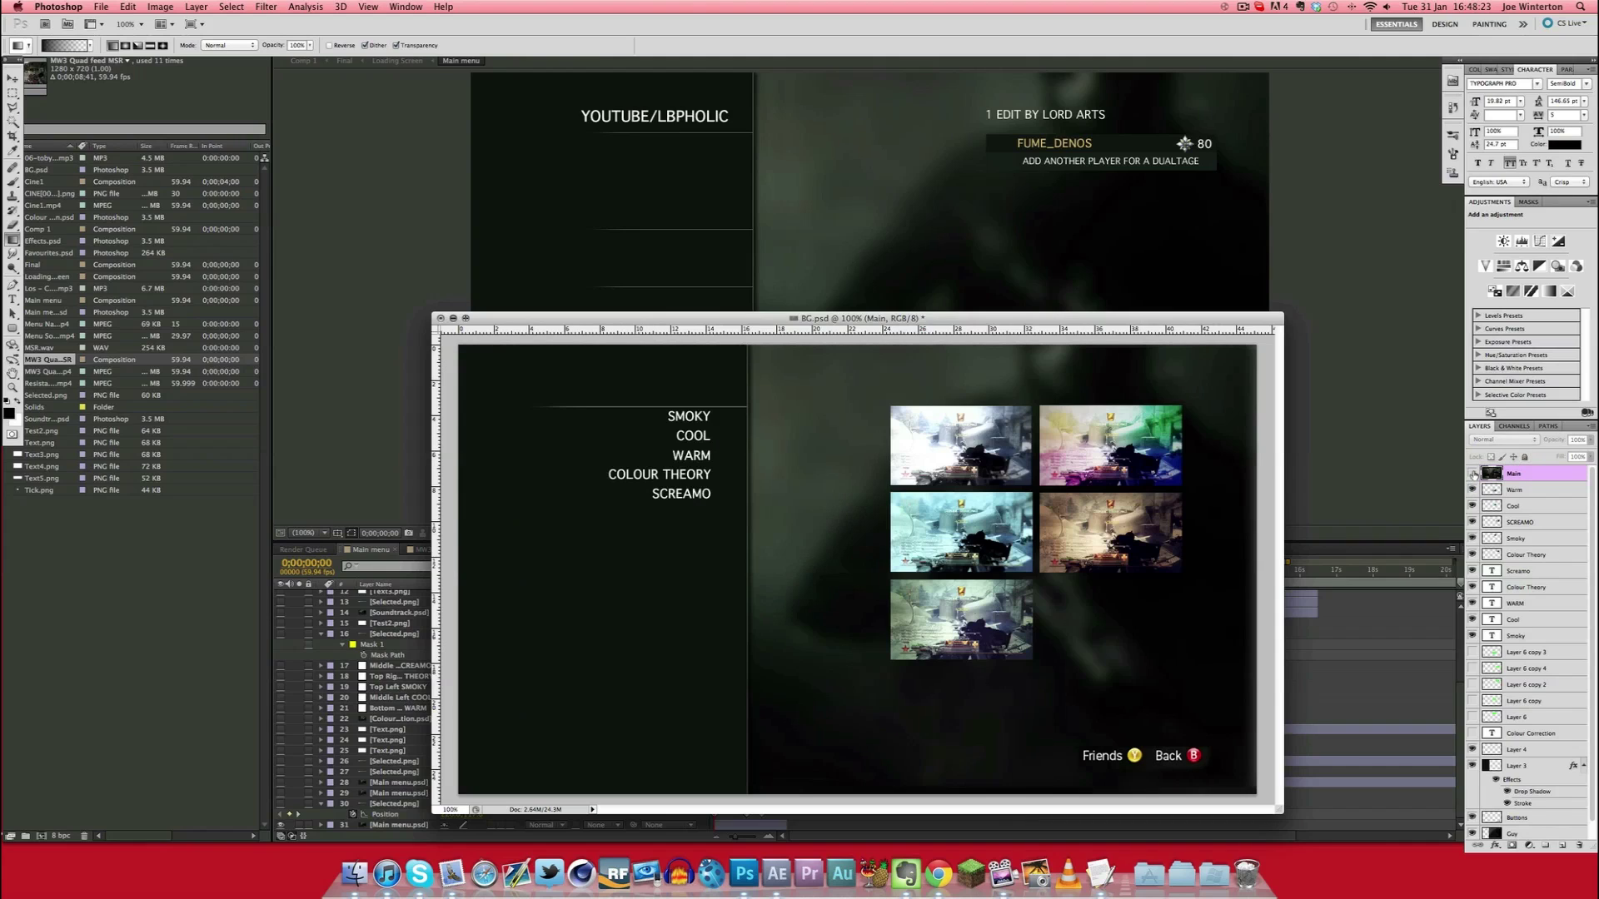
{"action": "left_click", "coordinate": [1472, 473]}
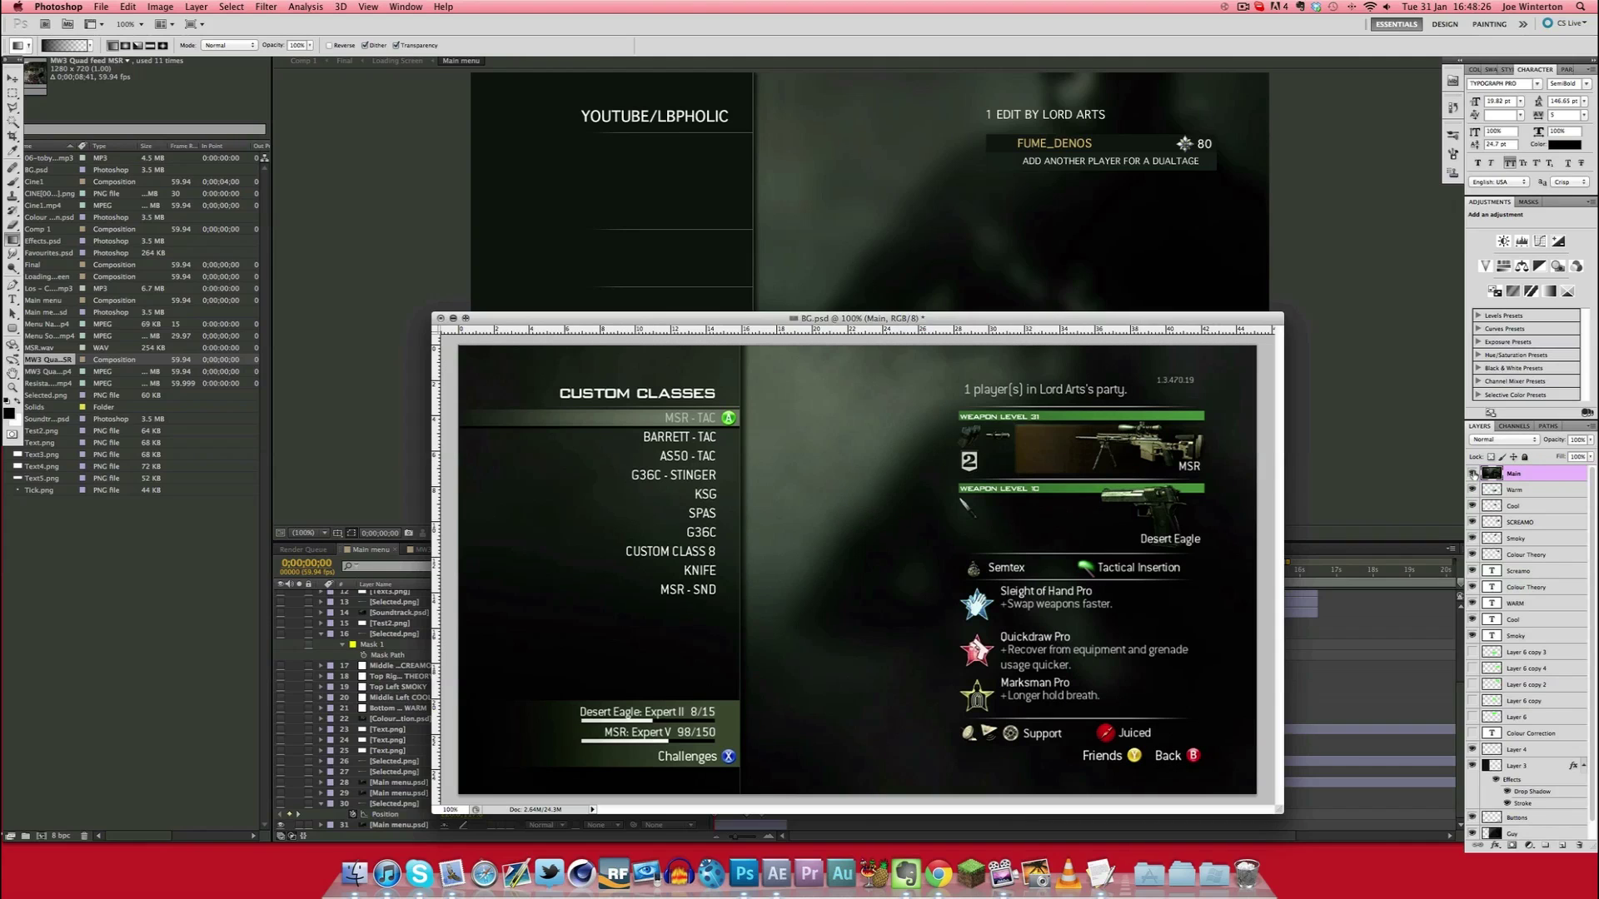
{"action": "left_click", "coordinate": [1473, 473]}
{"action": "left_click", "coordinate": [1472, 473]}
{"action": "left_click", "coordinate": [1472, 473]}
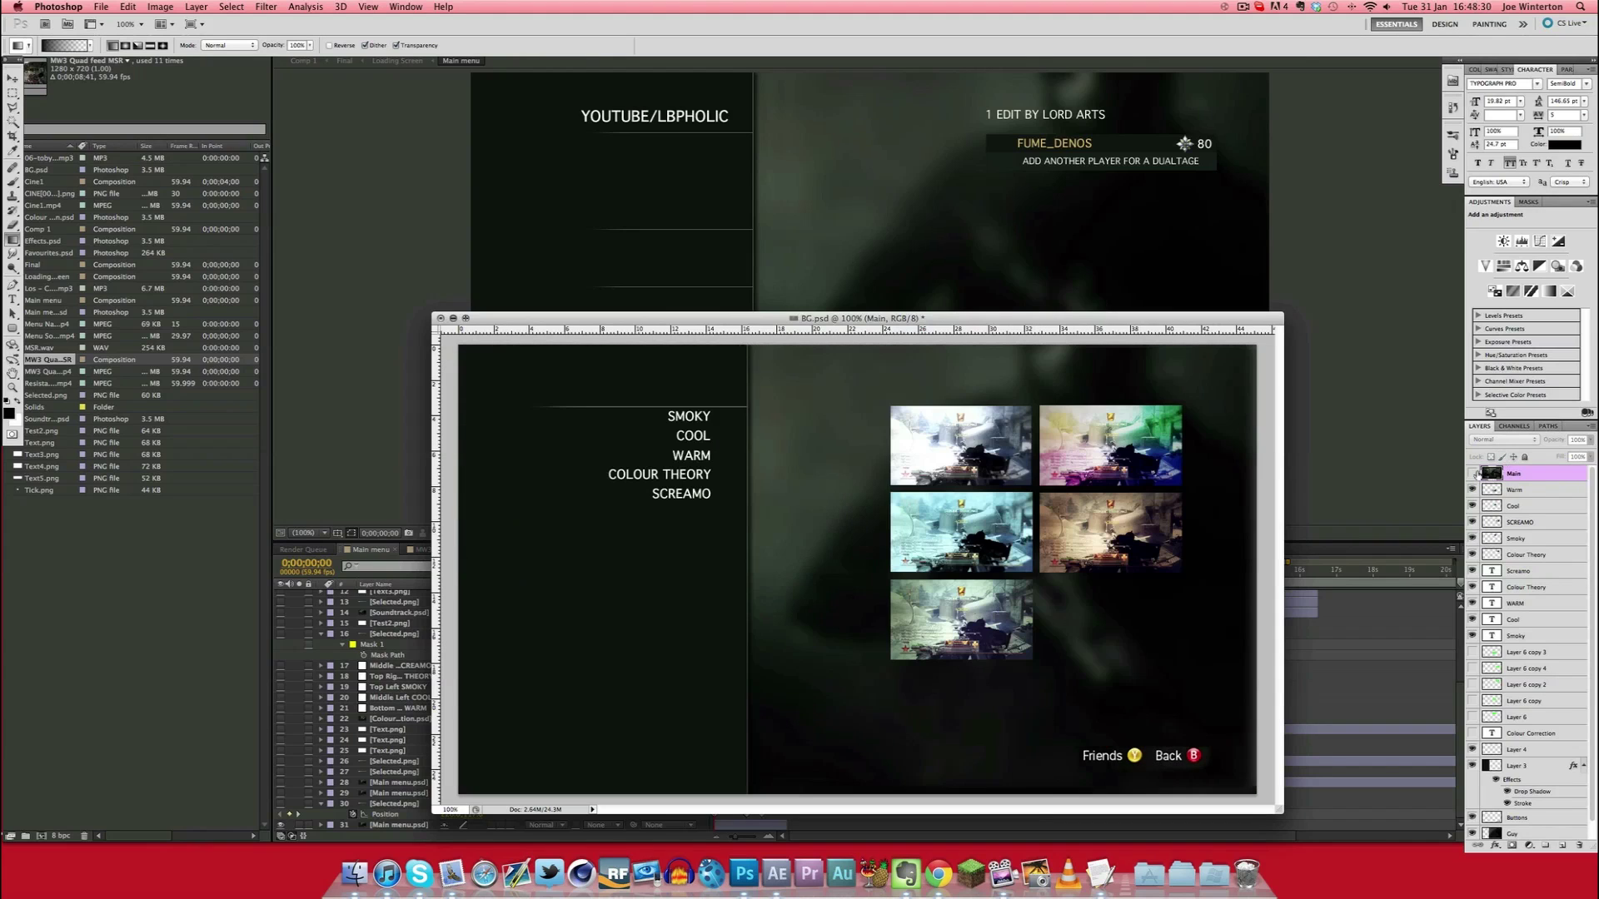
Show the Colour Correction heading text layer and toggle the Layer 4 divider line off and back on
{"action": "scroll", "coordinate": [1517, 658], "scroll_direction": "down", "scroll_amount": 1}
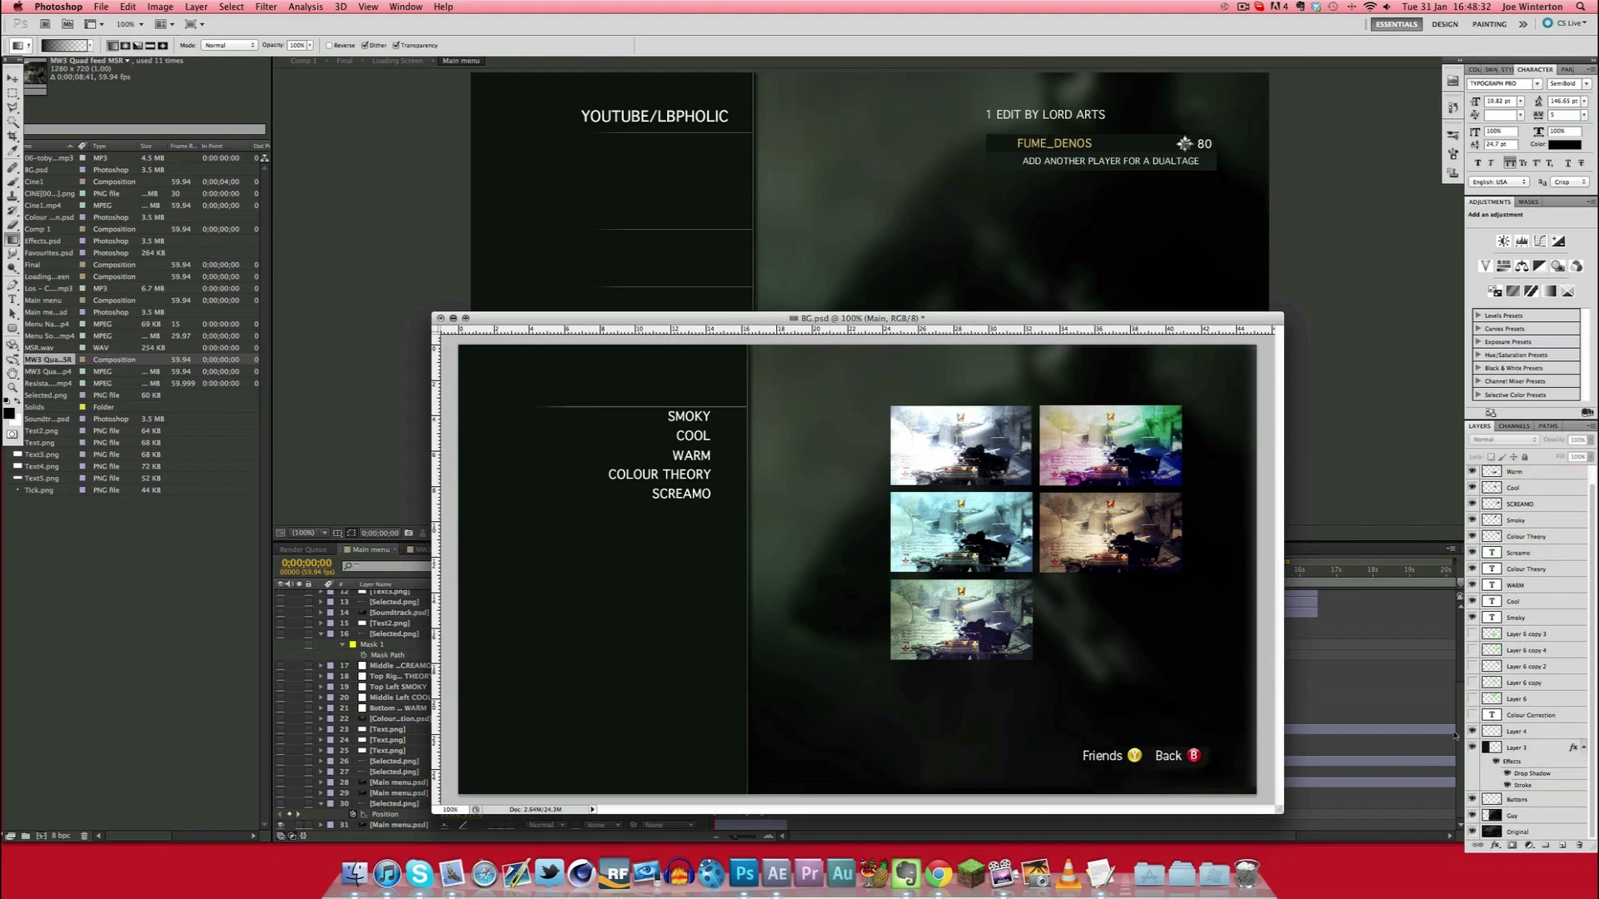
{"action": "left_click", "coordinate": [1473, 715]}
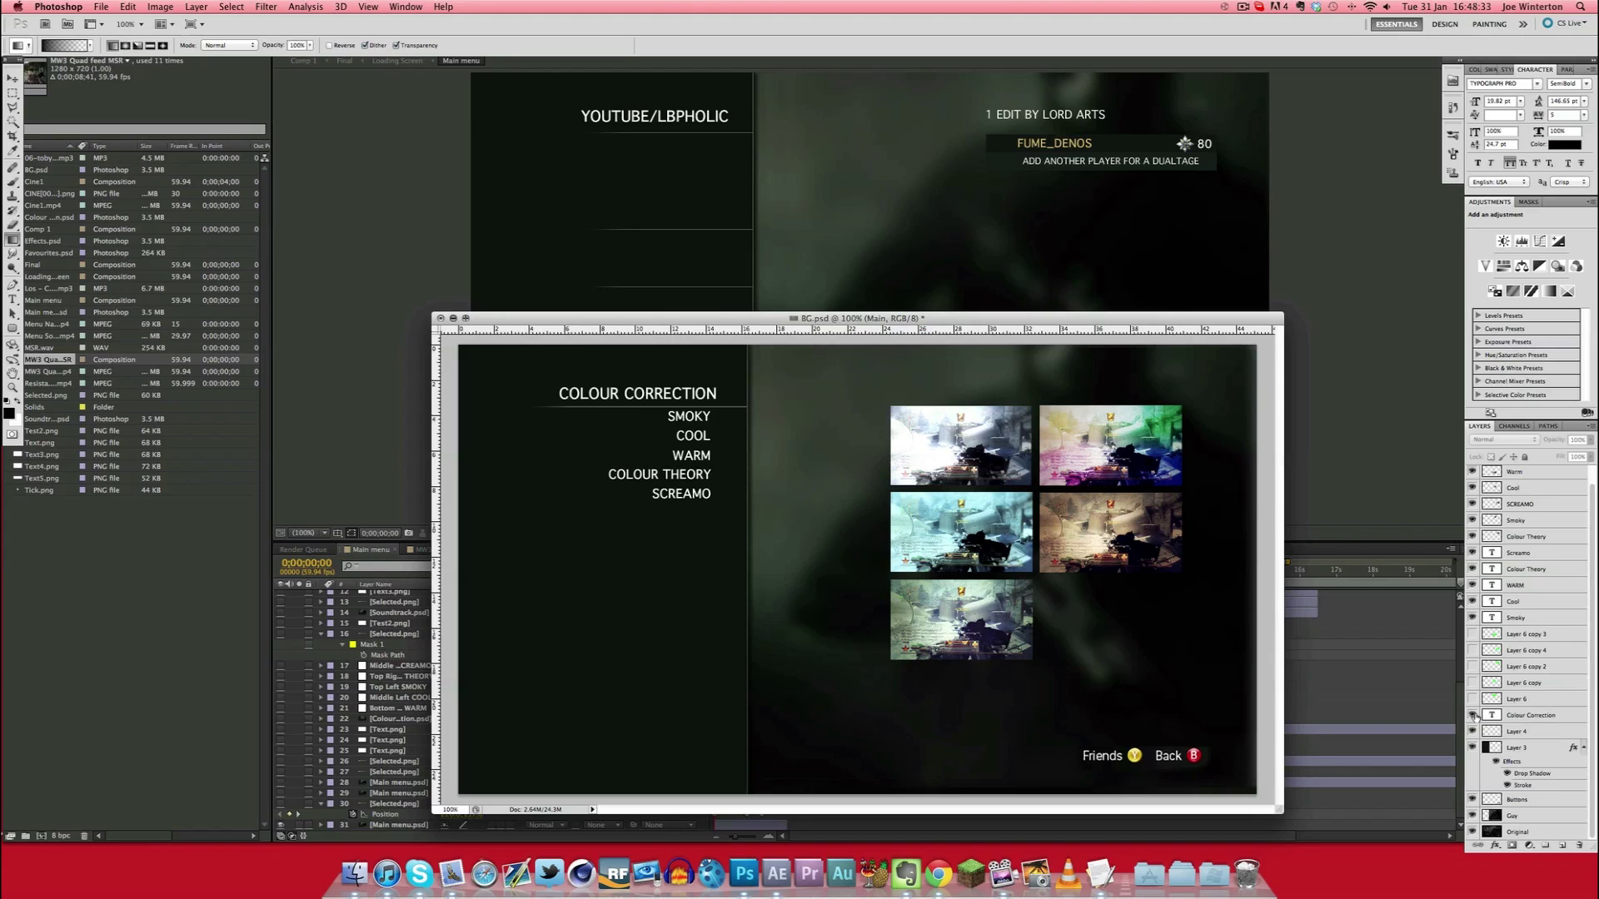
{"action": "left_click", "coordinate": [1472, 731]}
{"action": "left_click", "coordinate": [1472, 731]}
{"action": "left_click", "coordinate": [1472, 731]}
{"action": "left_click", "coordinate": [1473, 732]}
Select Layer 3, the menu's dark side panel with drop shadow and stroke, and toggle its visibility to inspect it
{"action": "left_click", "coordinate": [1534, 752]}
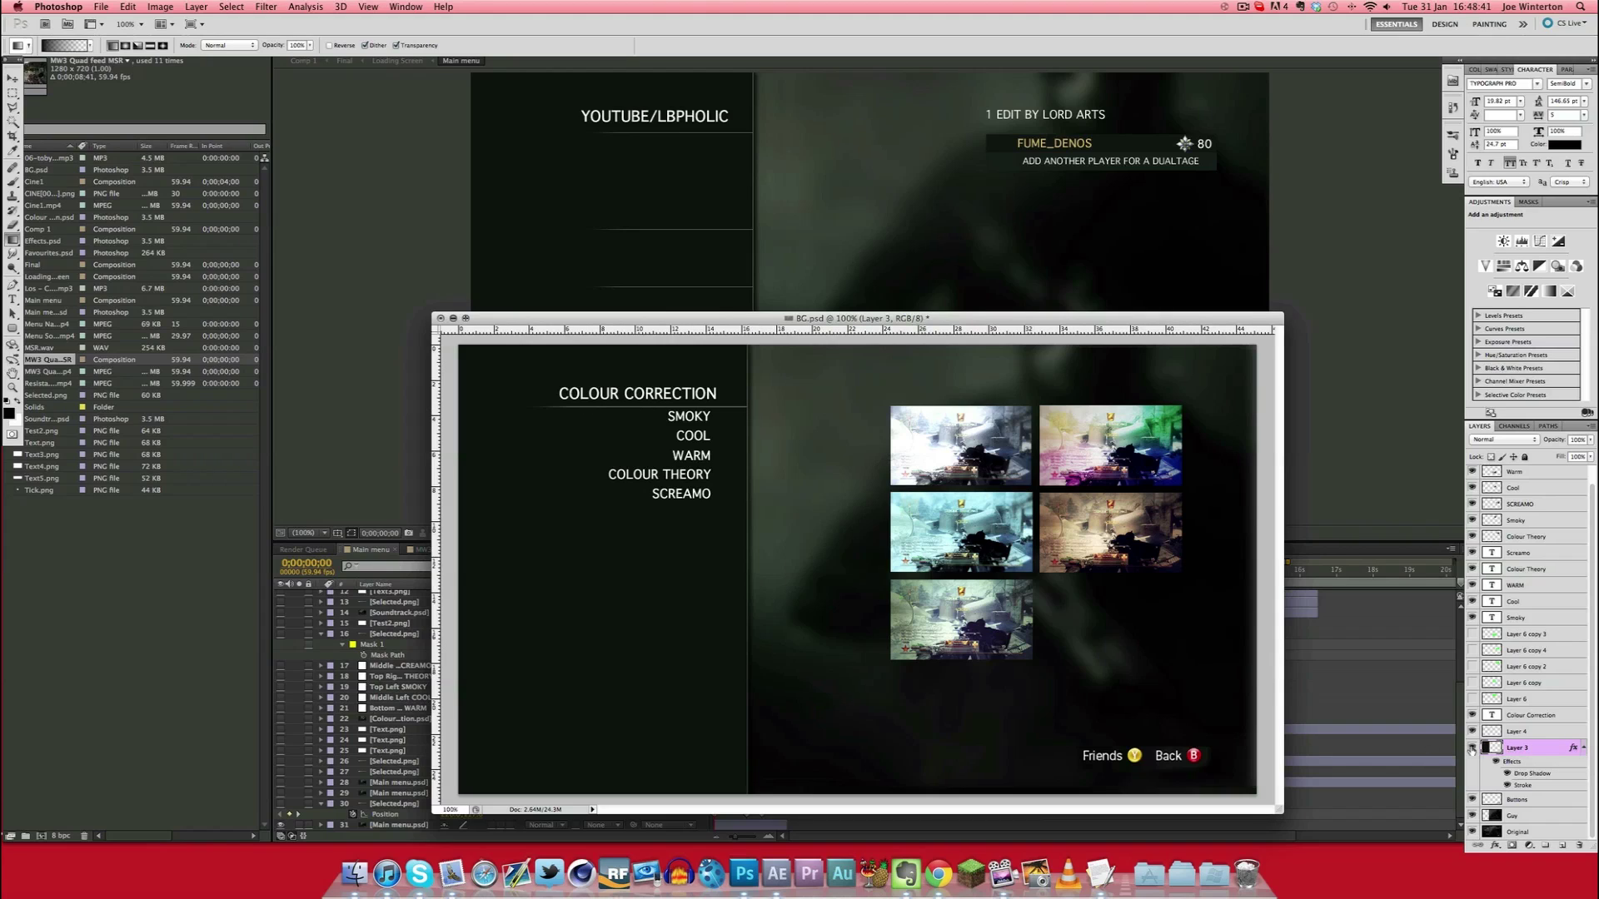
{"action": "left_click", "coordinate": [1472, 747]}
{"action": "left_click", "coordinate": [1472, 748]}
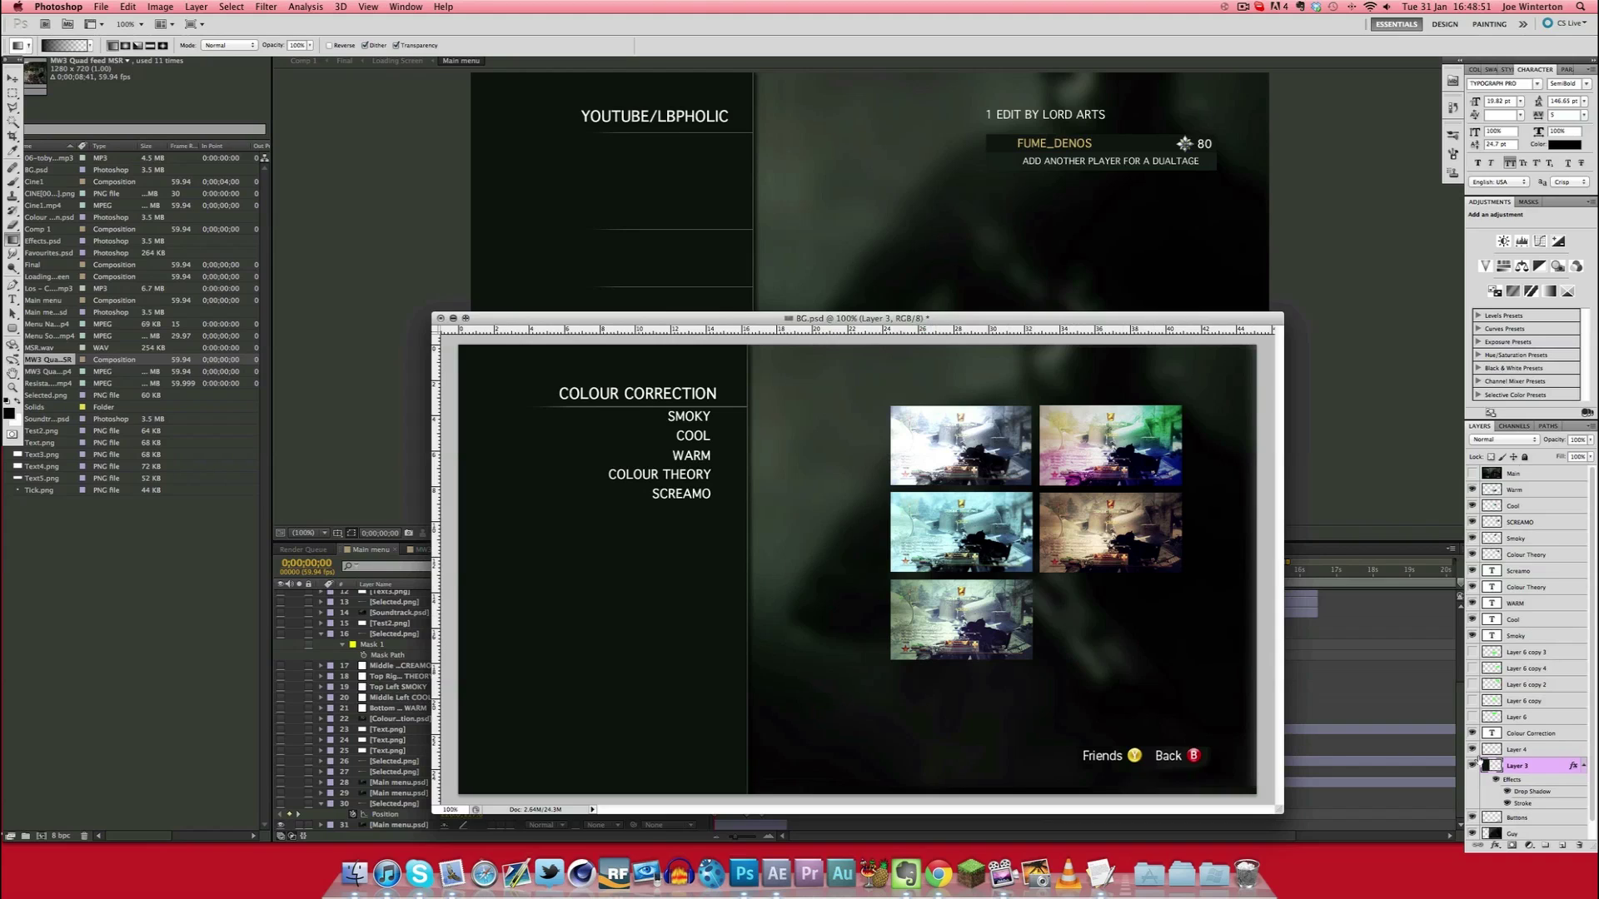
Hide every layer except Original in BG.psd, and select the Original layer with the Move tool active
{"action": "scroll", "coordinate": [1479, 759], "scroll_direction": "down", "scroll_amount": 1}
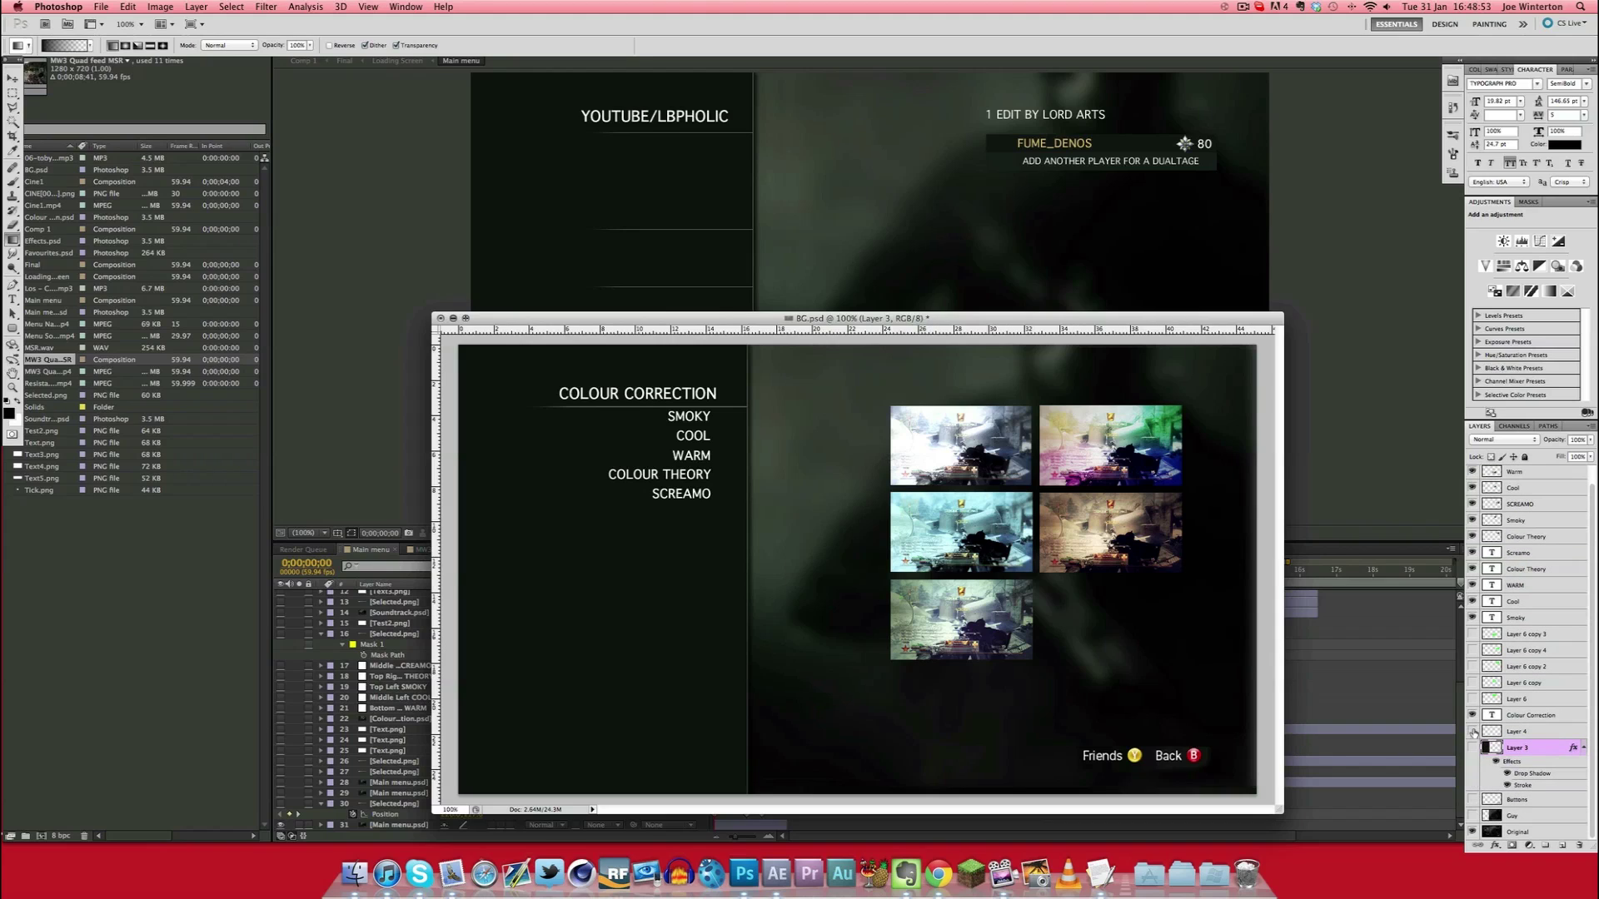
{"action": "scroll", "coordinate": [1473, 485], "scroll_direction": "up", "scroll_amount": 1}
{"action": "left_click", "coordinate": [1472, 473]}
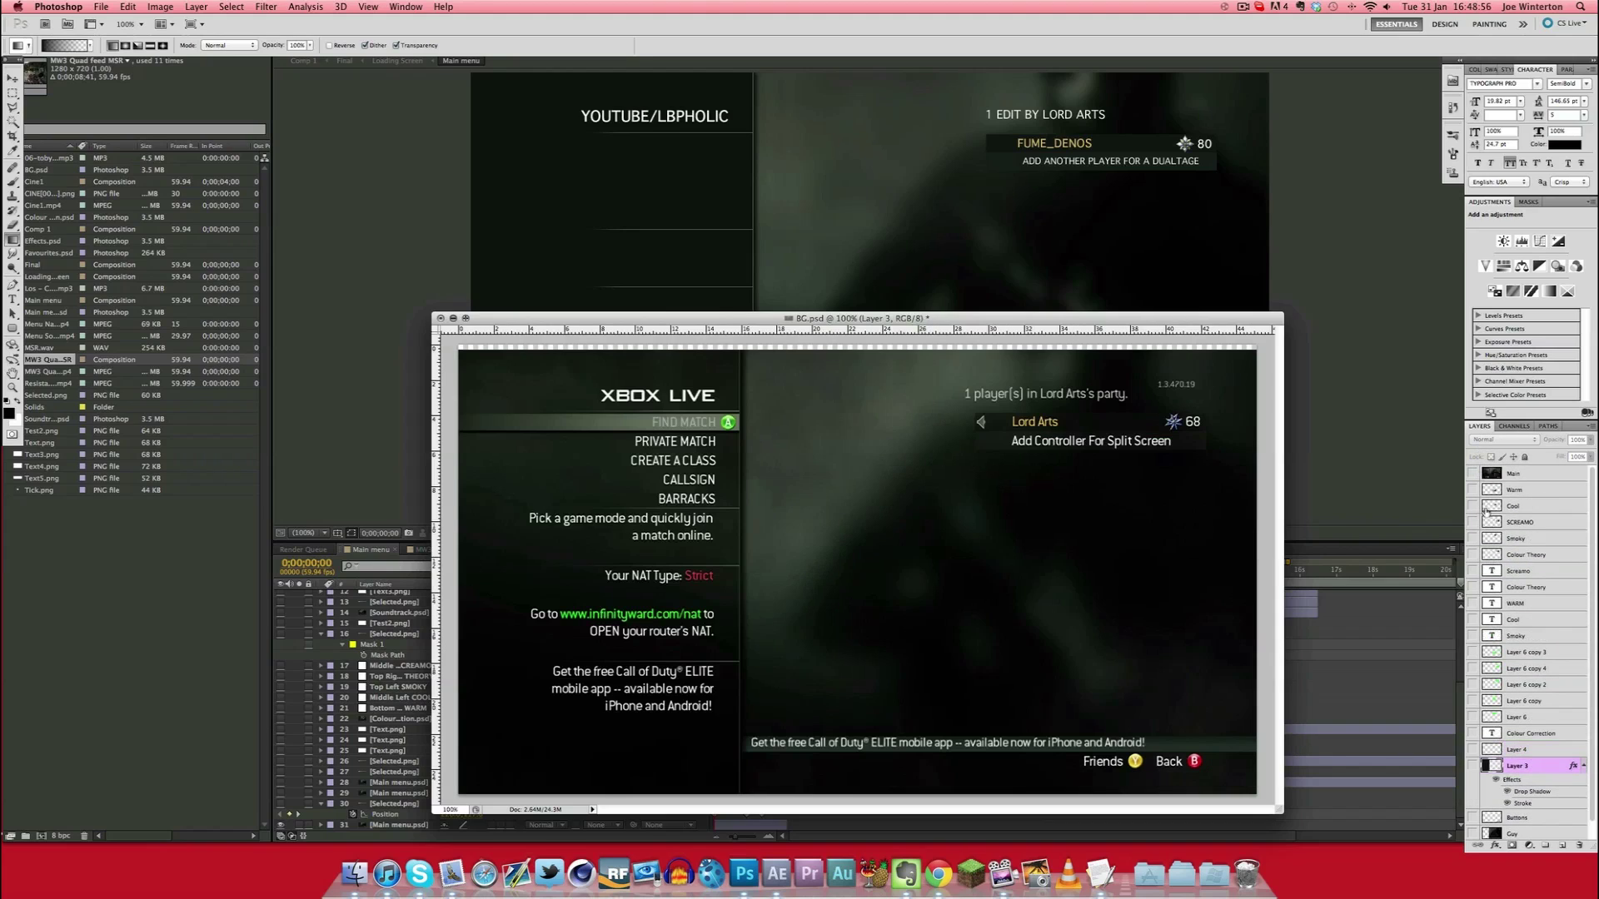
{"action": "scroll", "coordinate": [1486, 509], "scroll_direction": "down", "scroll_amount": 1}
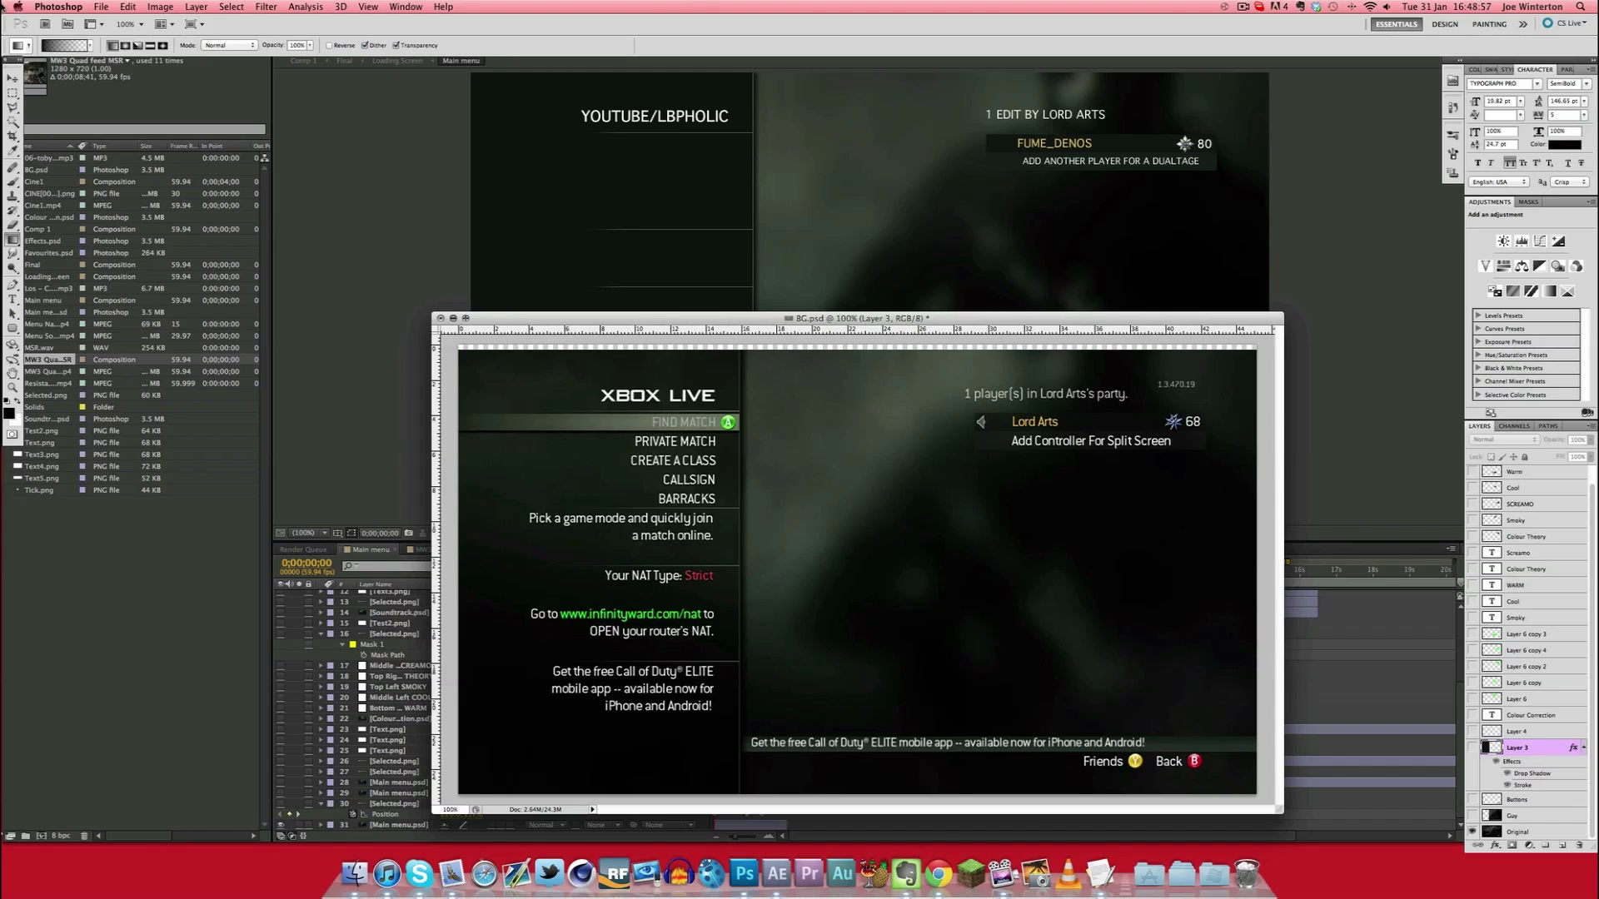
{"action": "left_click", "coordinate": [13, 79]}
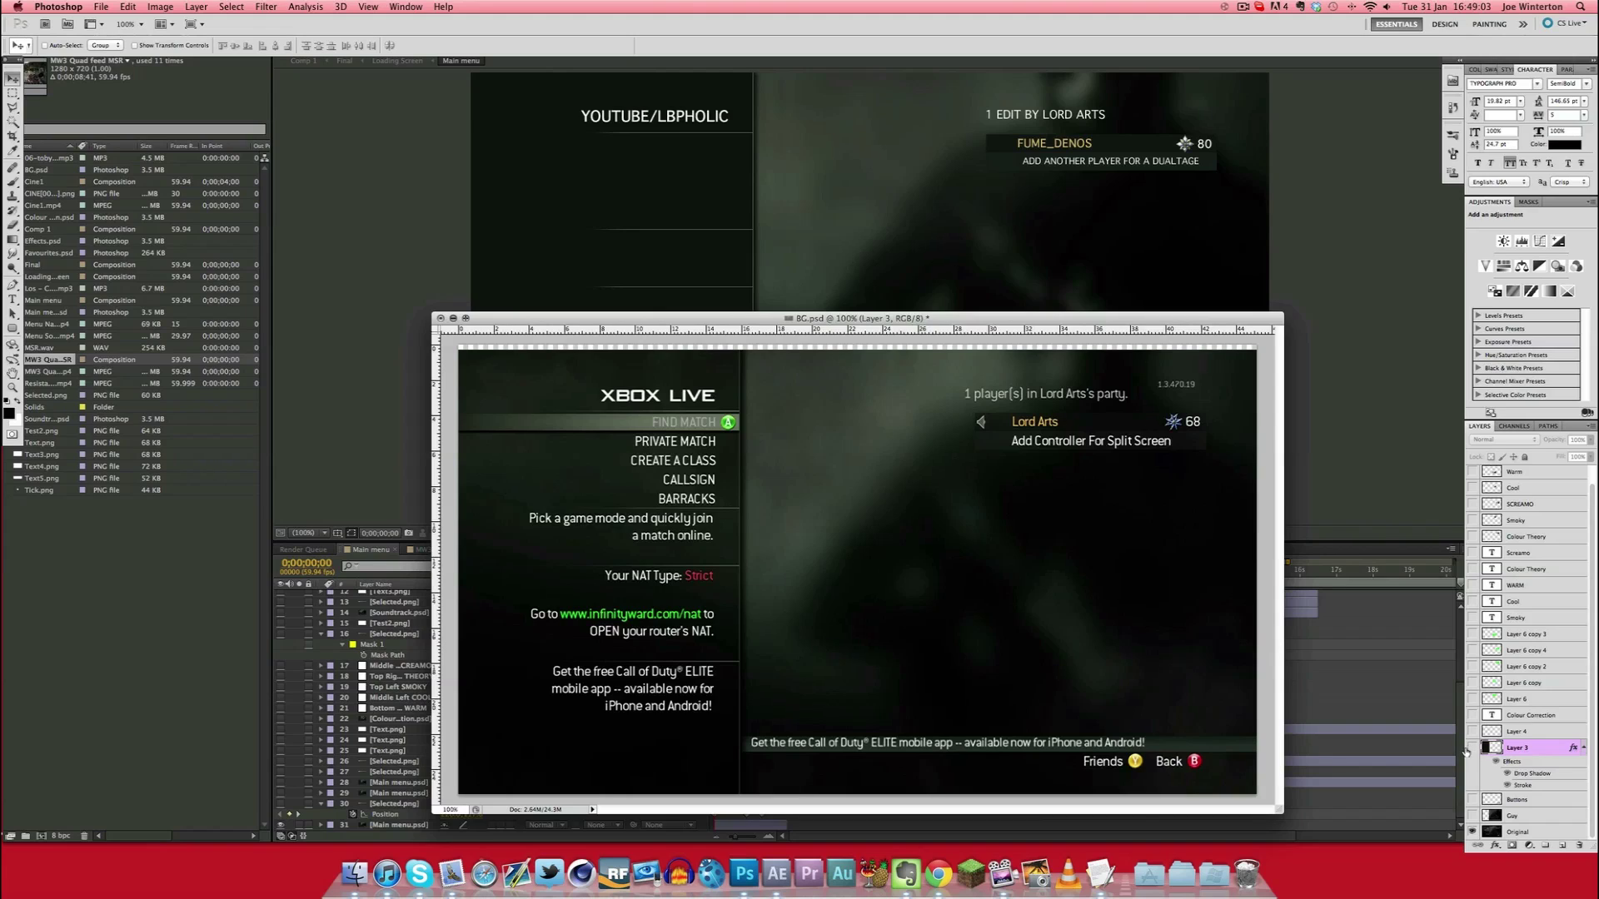
{"action": "left_click", "coordinate": [1522, 832]}
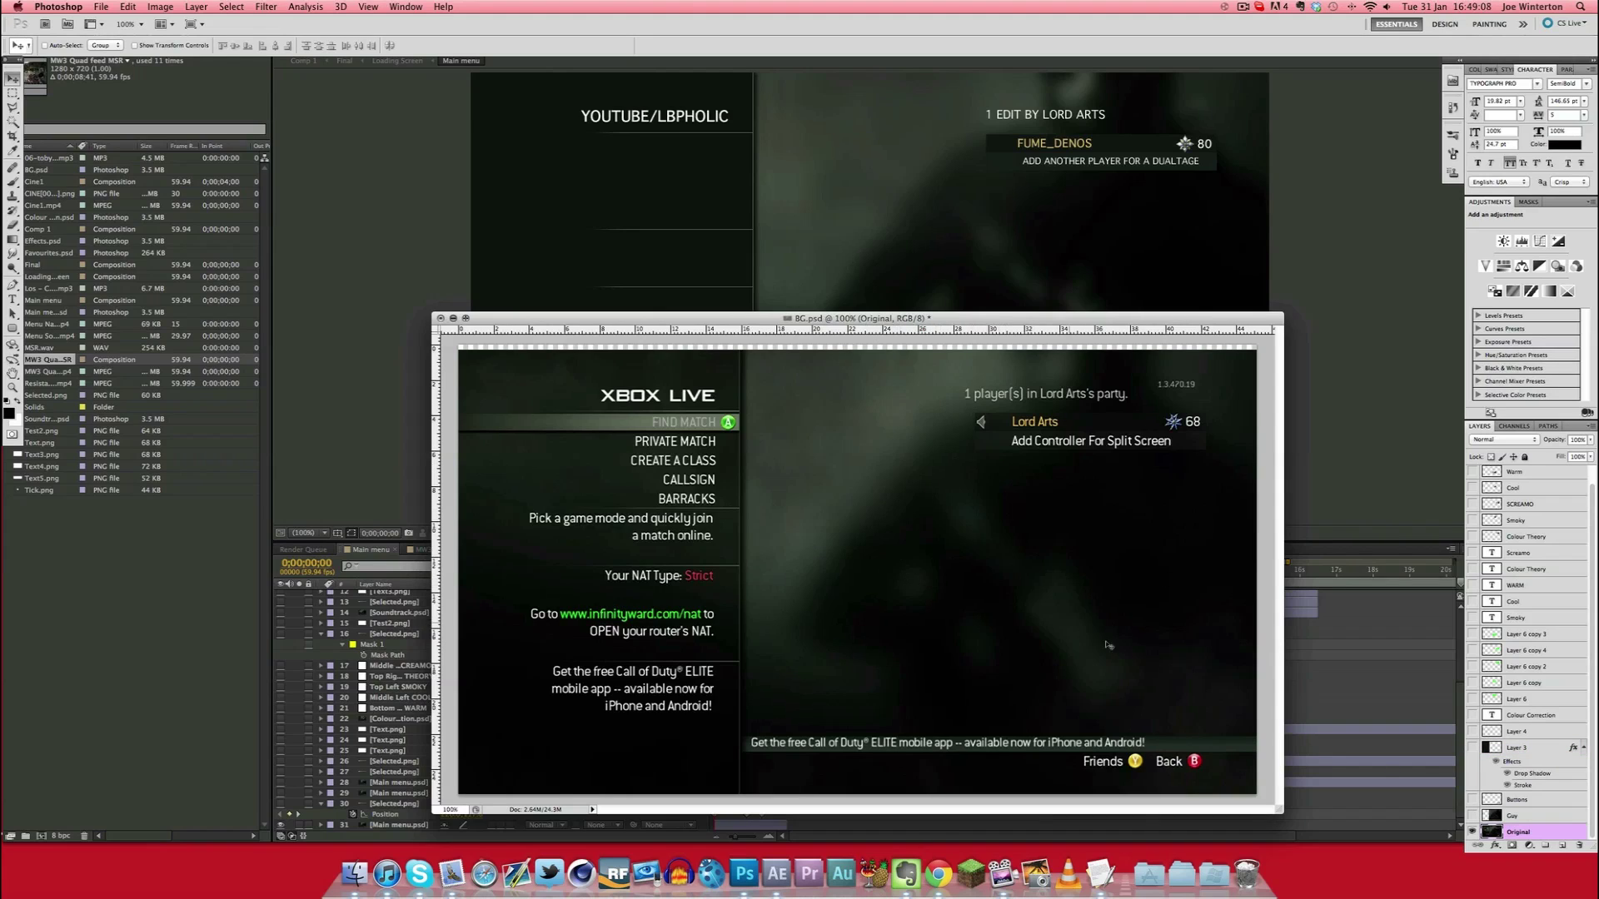
Show the Gap and Buttons layers over the Original screenshot, toggling Gap to check what it covers
{"action": "left_click", "coordinate": [1472, 816]}
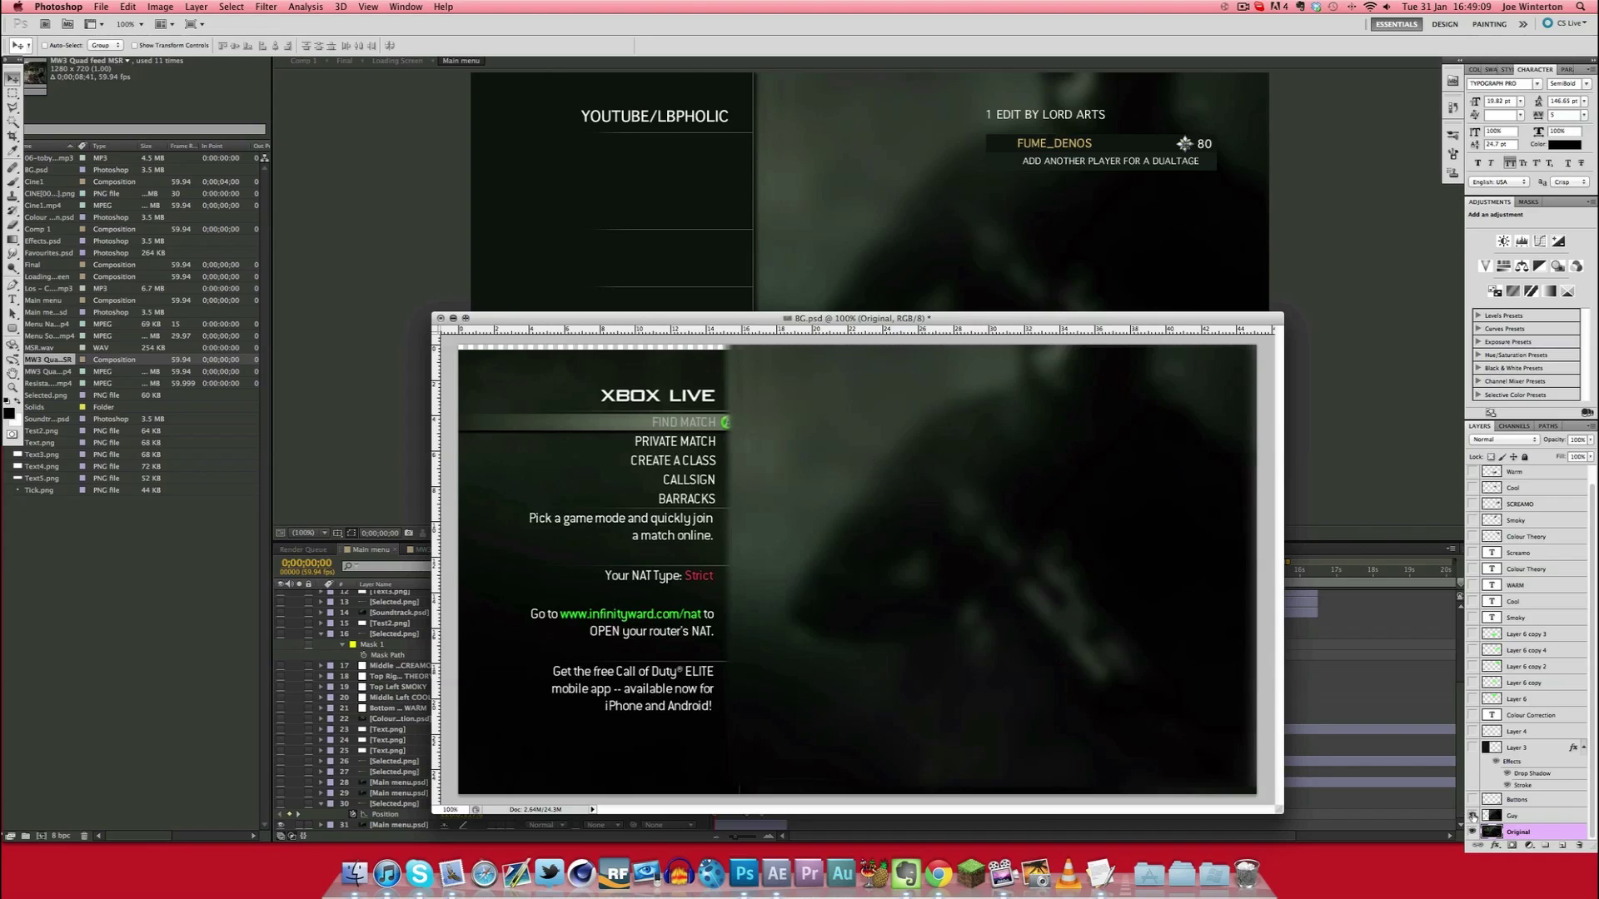
{"action": "left_click", "coordinate": [1472, 816]}
{"action": "left_click", "coordinate": [1472, 816]}
{"action": "left_click", "coordinate": [1472, 799]}
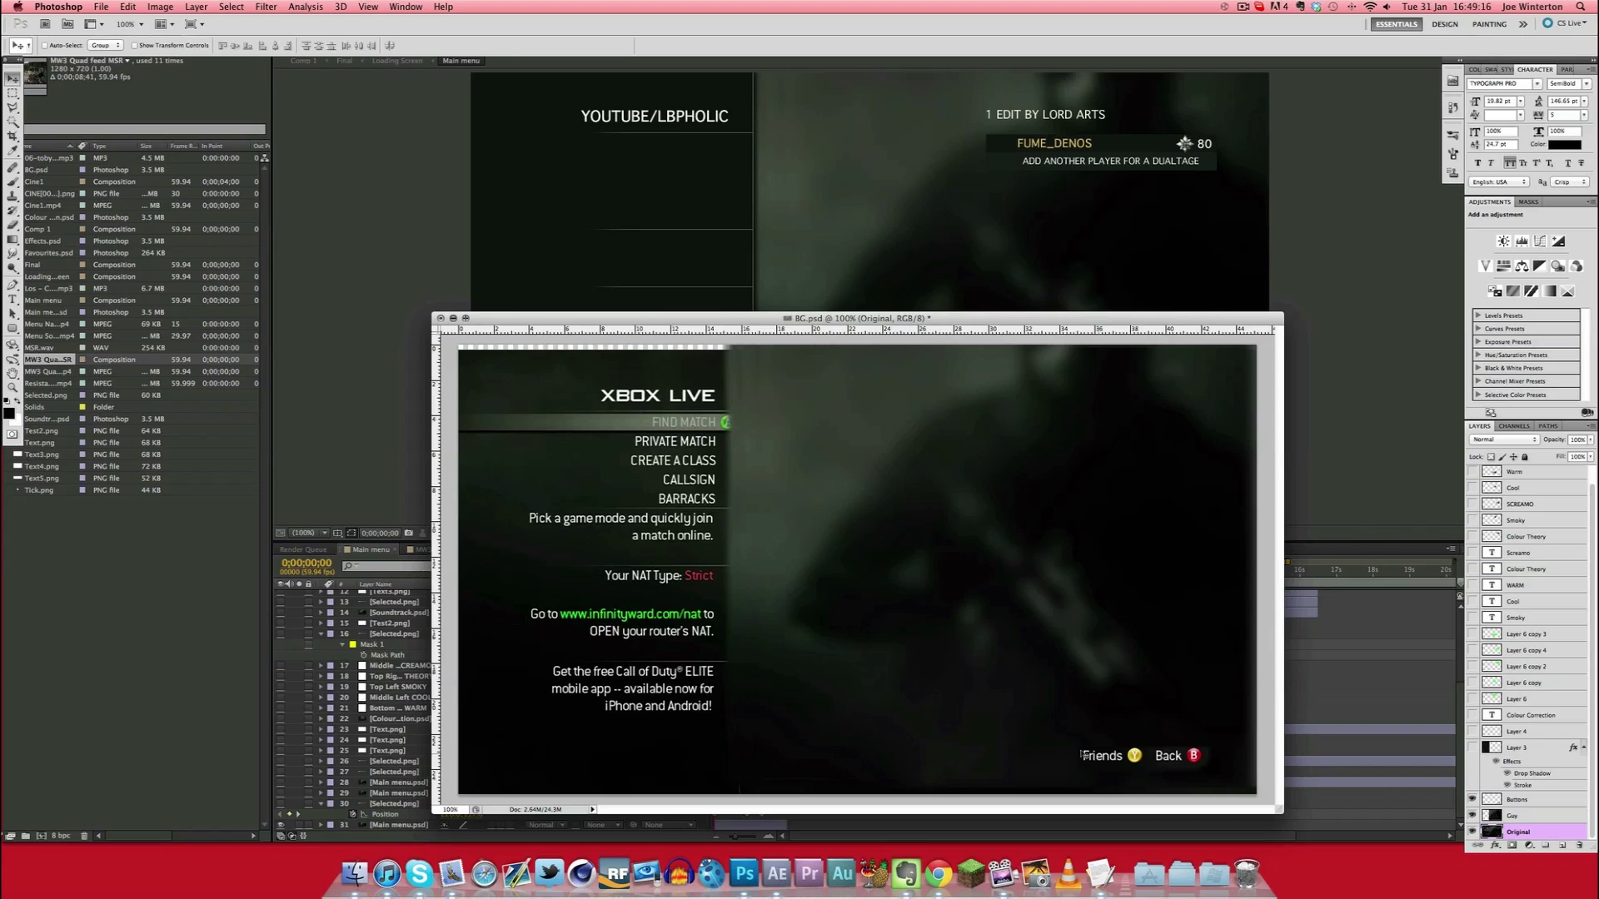
{"action": "left_click", "coordinate": [1472, 816]}
{"action": "left_click", "coordinate": [1472, 816]}
Show the Layer 3 side panel and Layer 4 divider line, previewing the Colour Correction heading and hiding it again
{"action": "left_click", "coordinate": [1472, 747]}
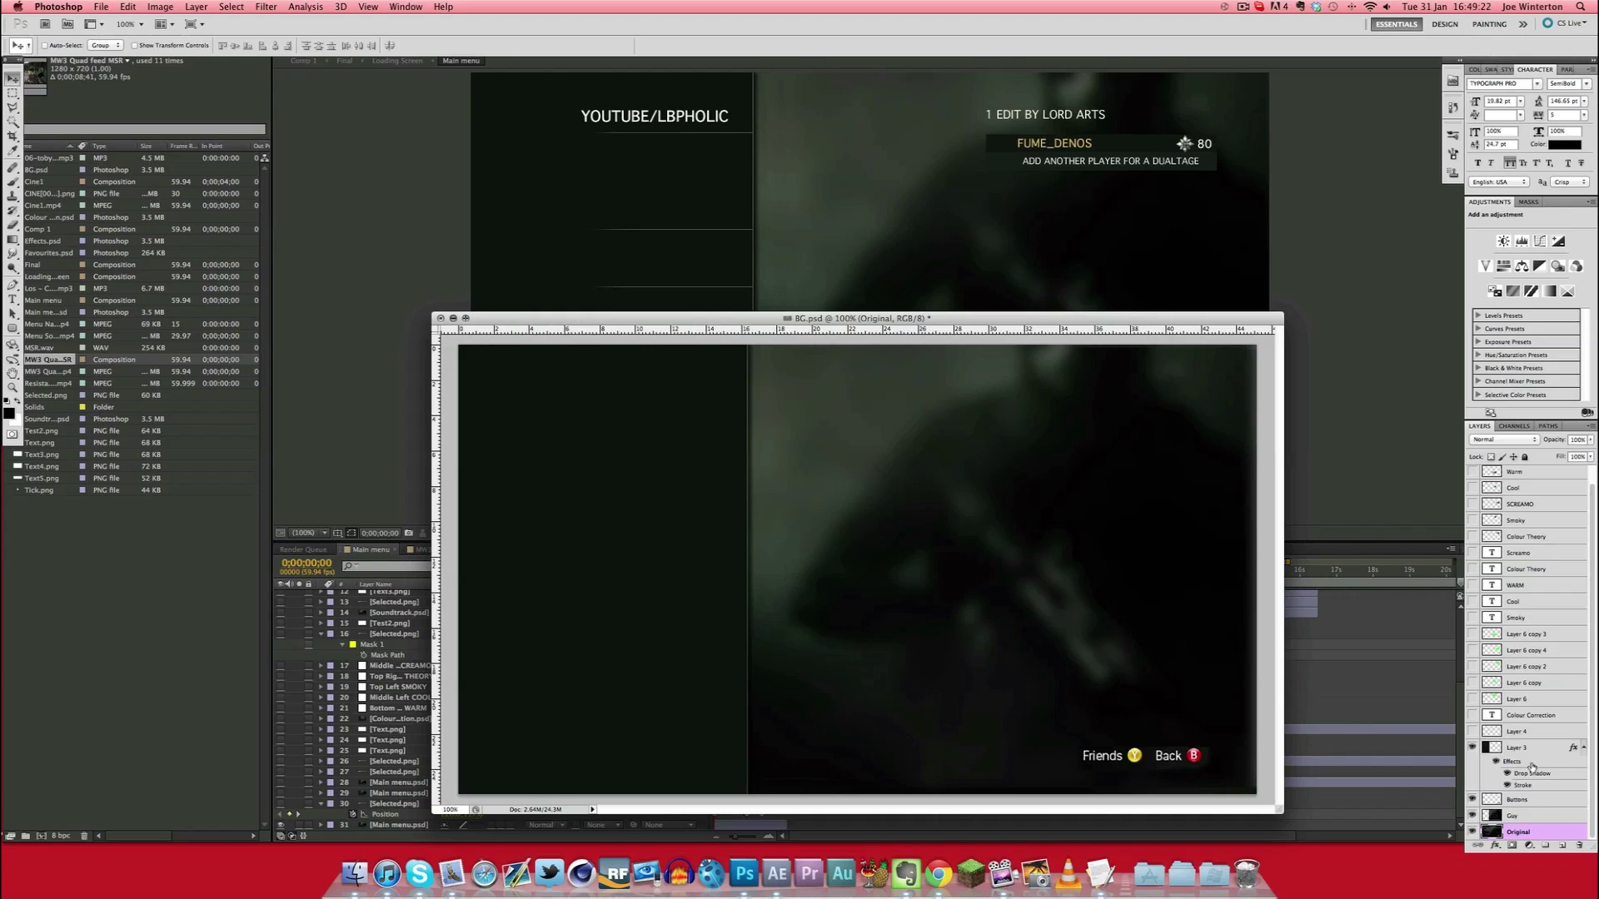
{"action": "left_click", "coordinate": [1472, 731]}
{"action": "left_click", "coordinate": [1472, 715]}
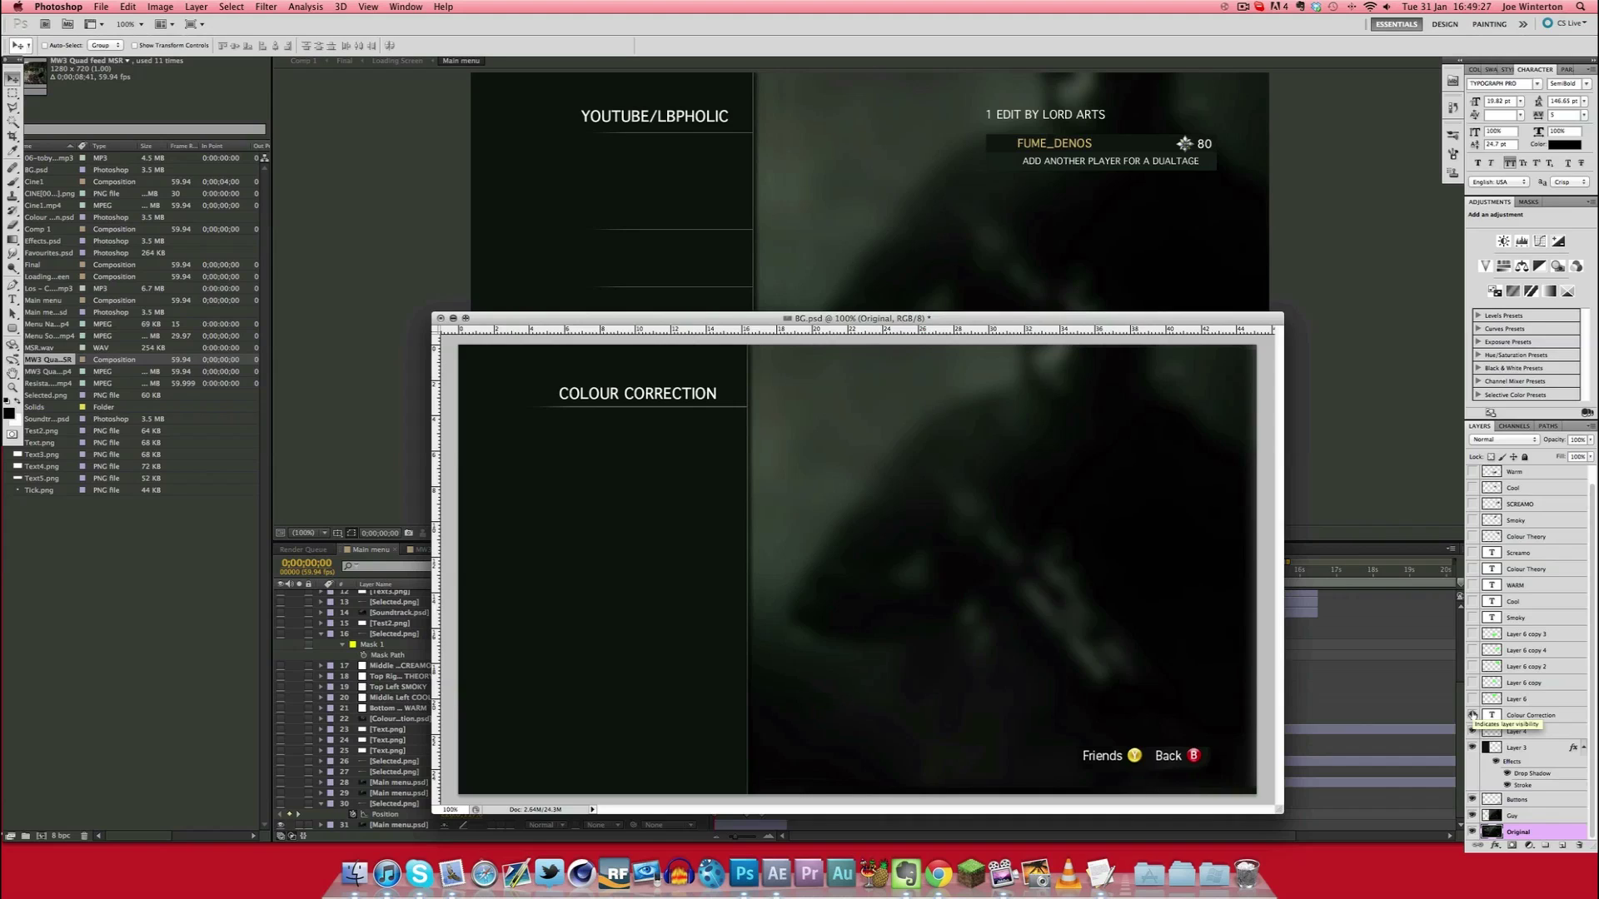
{"action": "left_click", "coordinate": [1472, 715]}
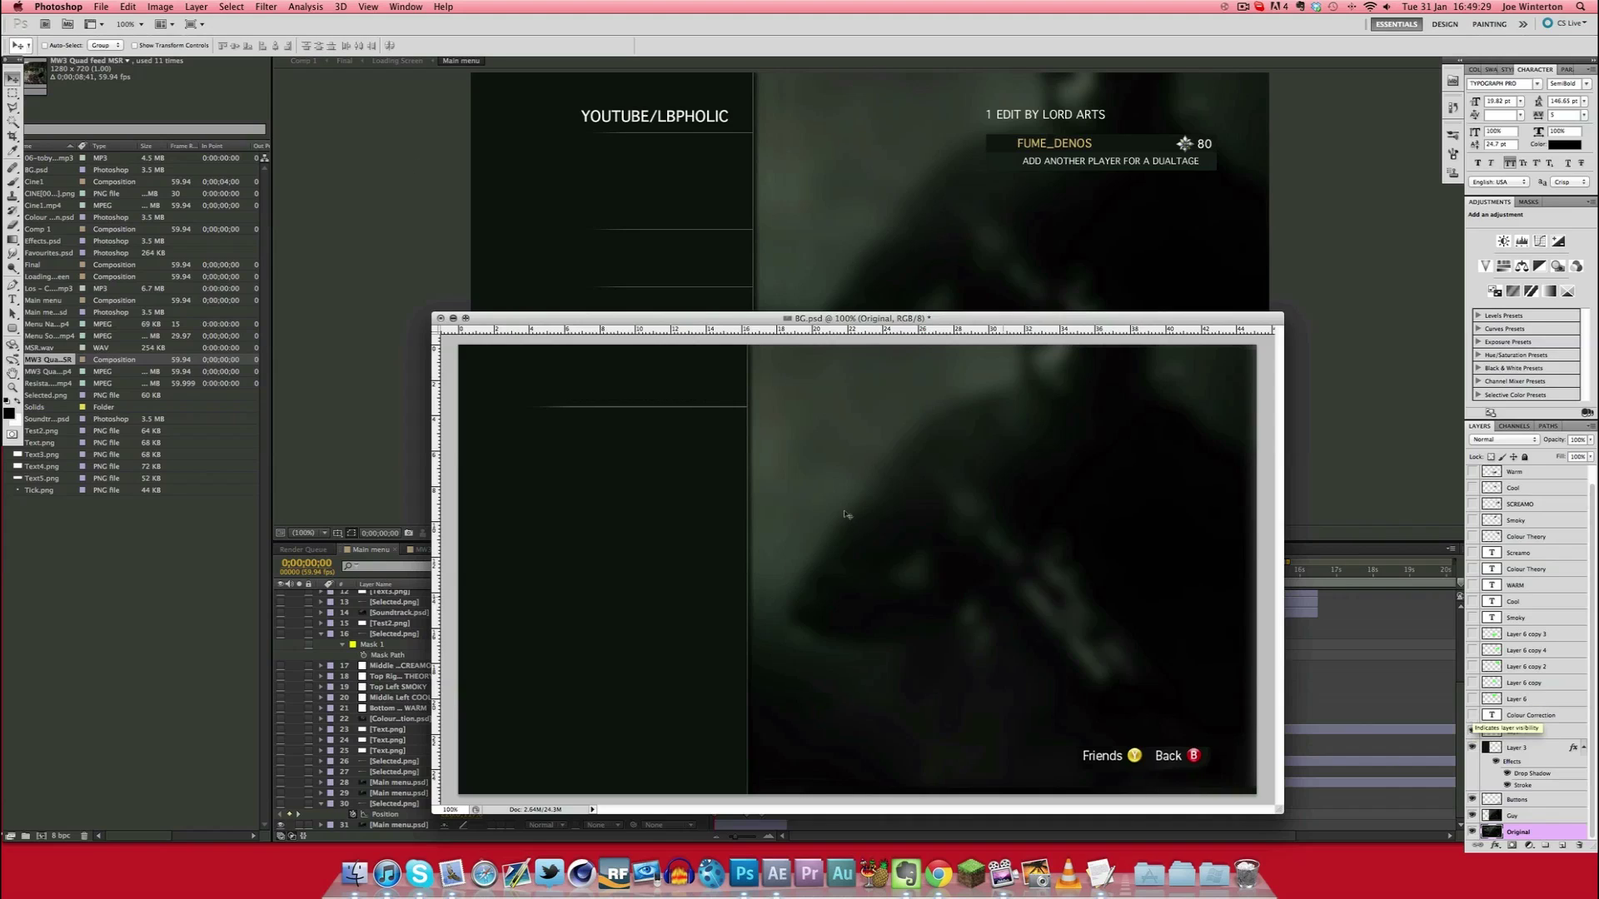
Open the recent file Main menu.psd and move its document window up over the composition preview
{"action": "left_click", "coordinate": [96, 5]}
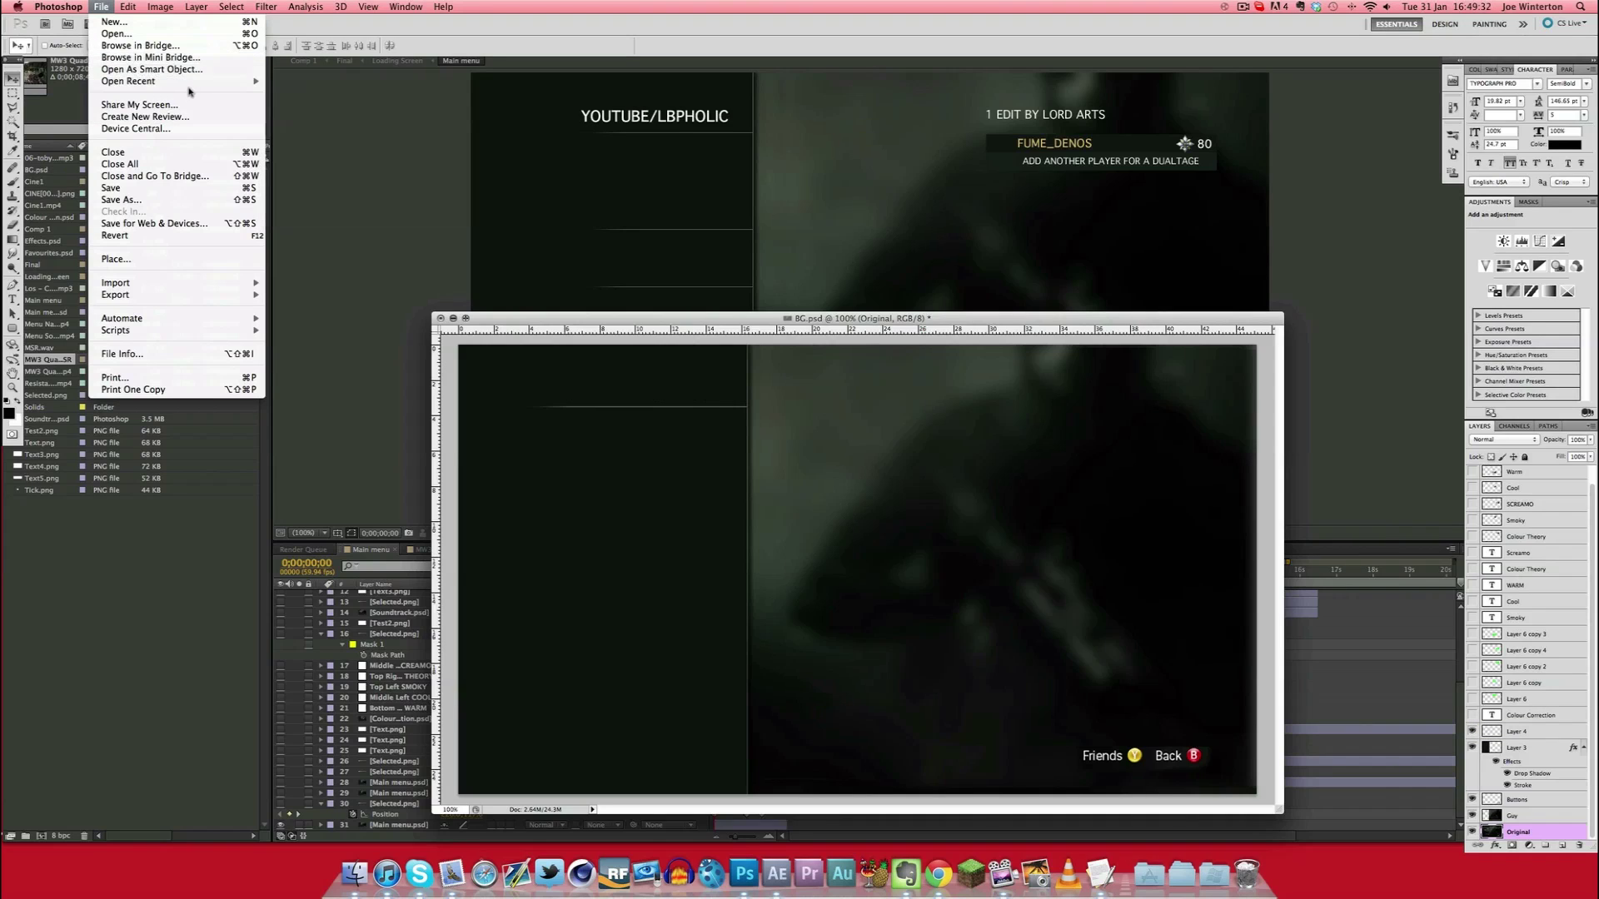
{"action": "mouse_move", "coordinate": [192, 81]}
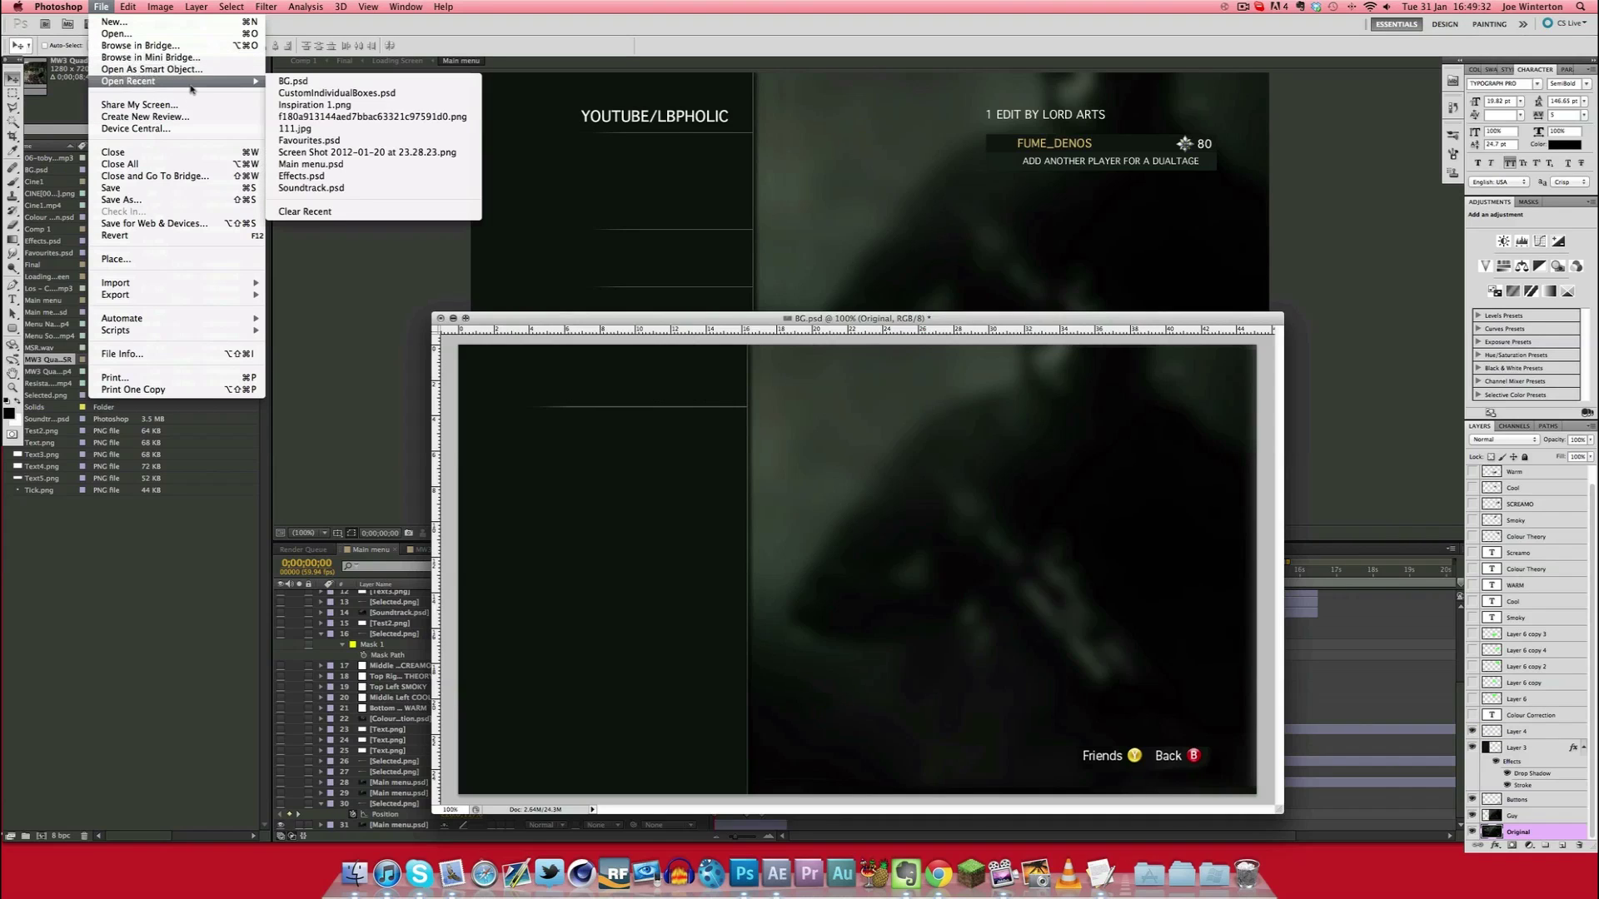
{"action": "left_click", "coordinate": [413, 164]}
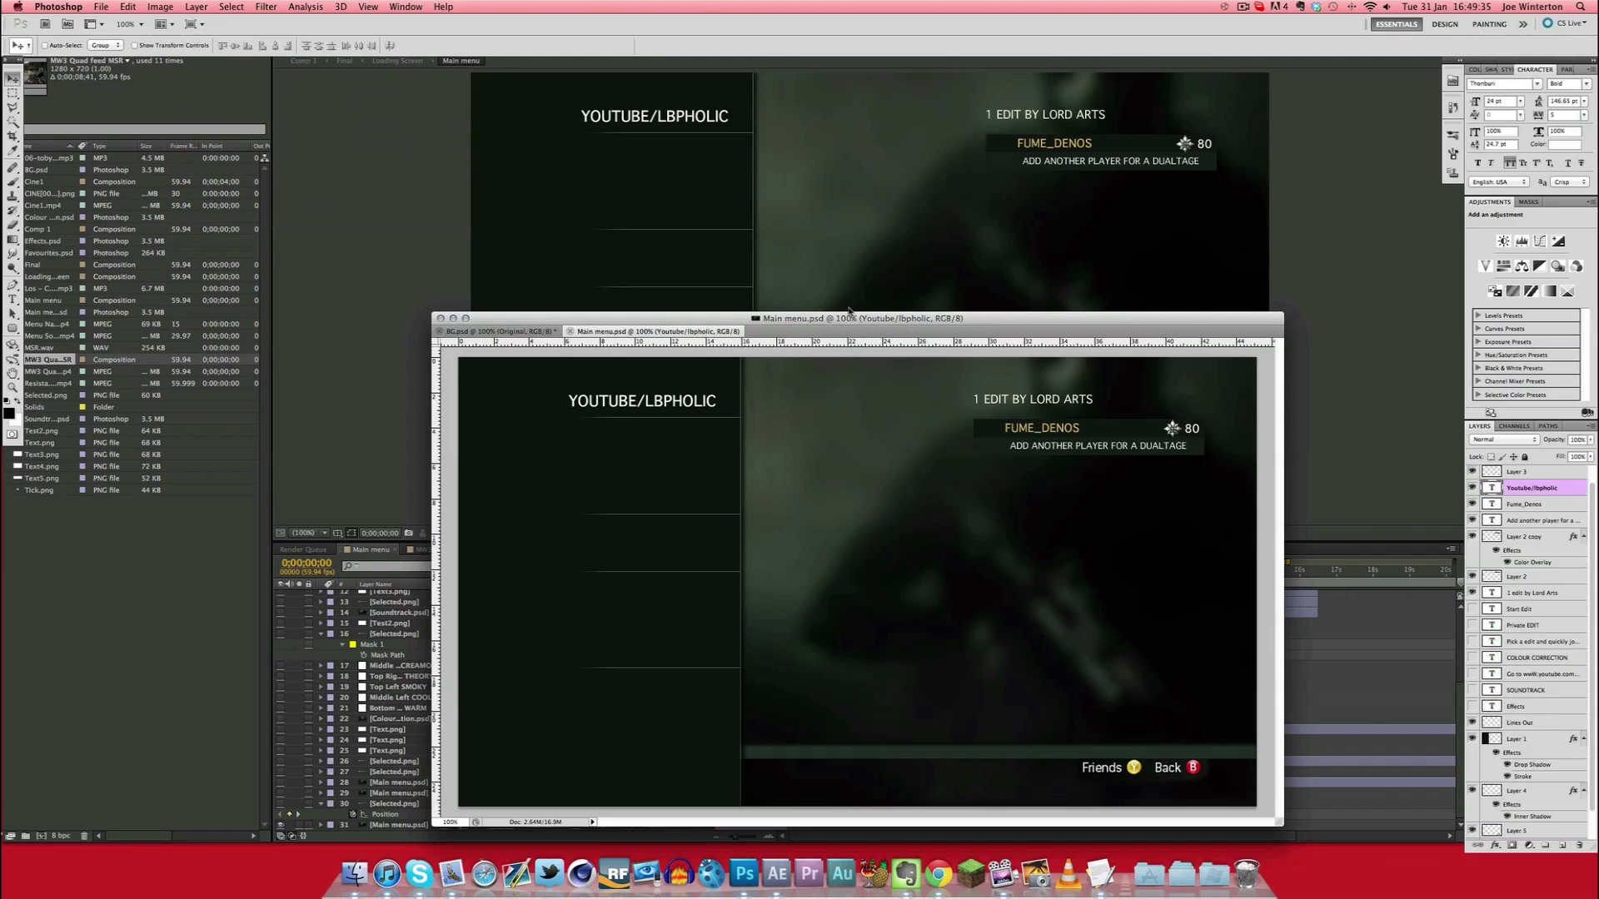
{"action": "left_click_drag", "start_coordinate": [849, 319], "coordinate": [766, 252]}
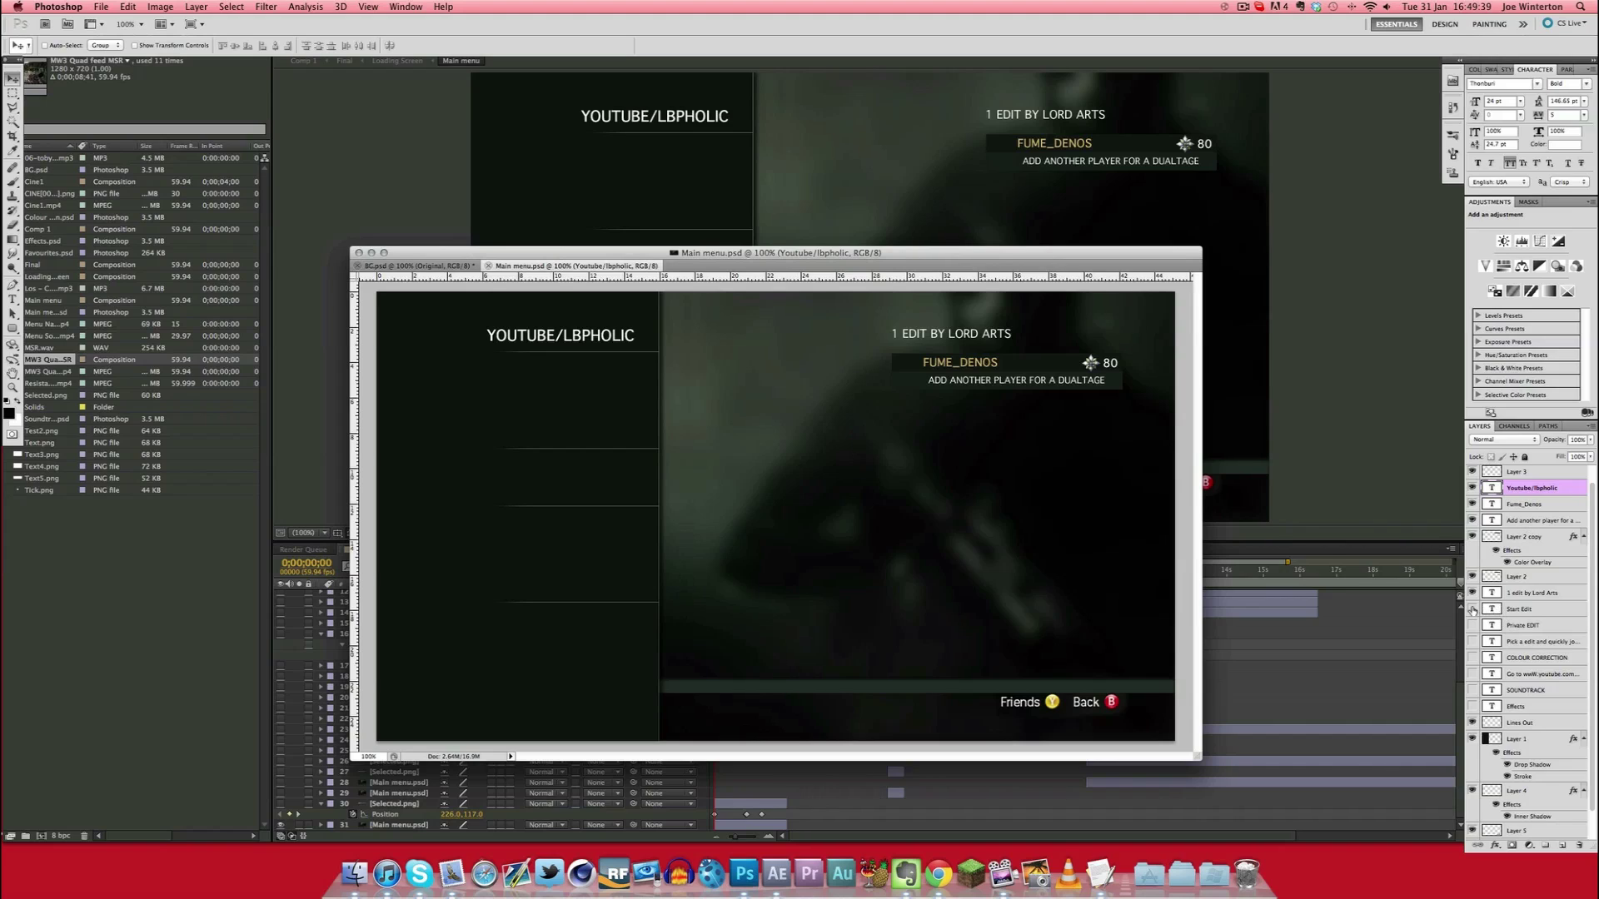
Show the menu text layers from Start Edit to Effects, check the 80 text and Layer 3 by toggling them, and select Layer 3
{"action": "left_click_drag", "start_coordinate": [1473, 609], "coordinate": [1472, 714]}
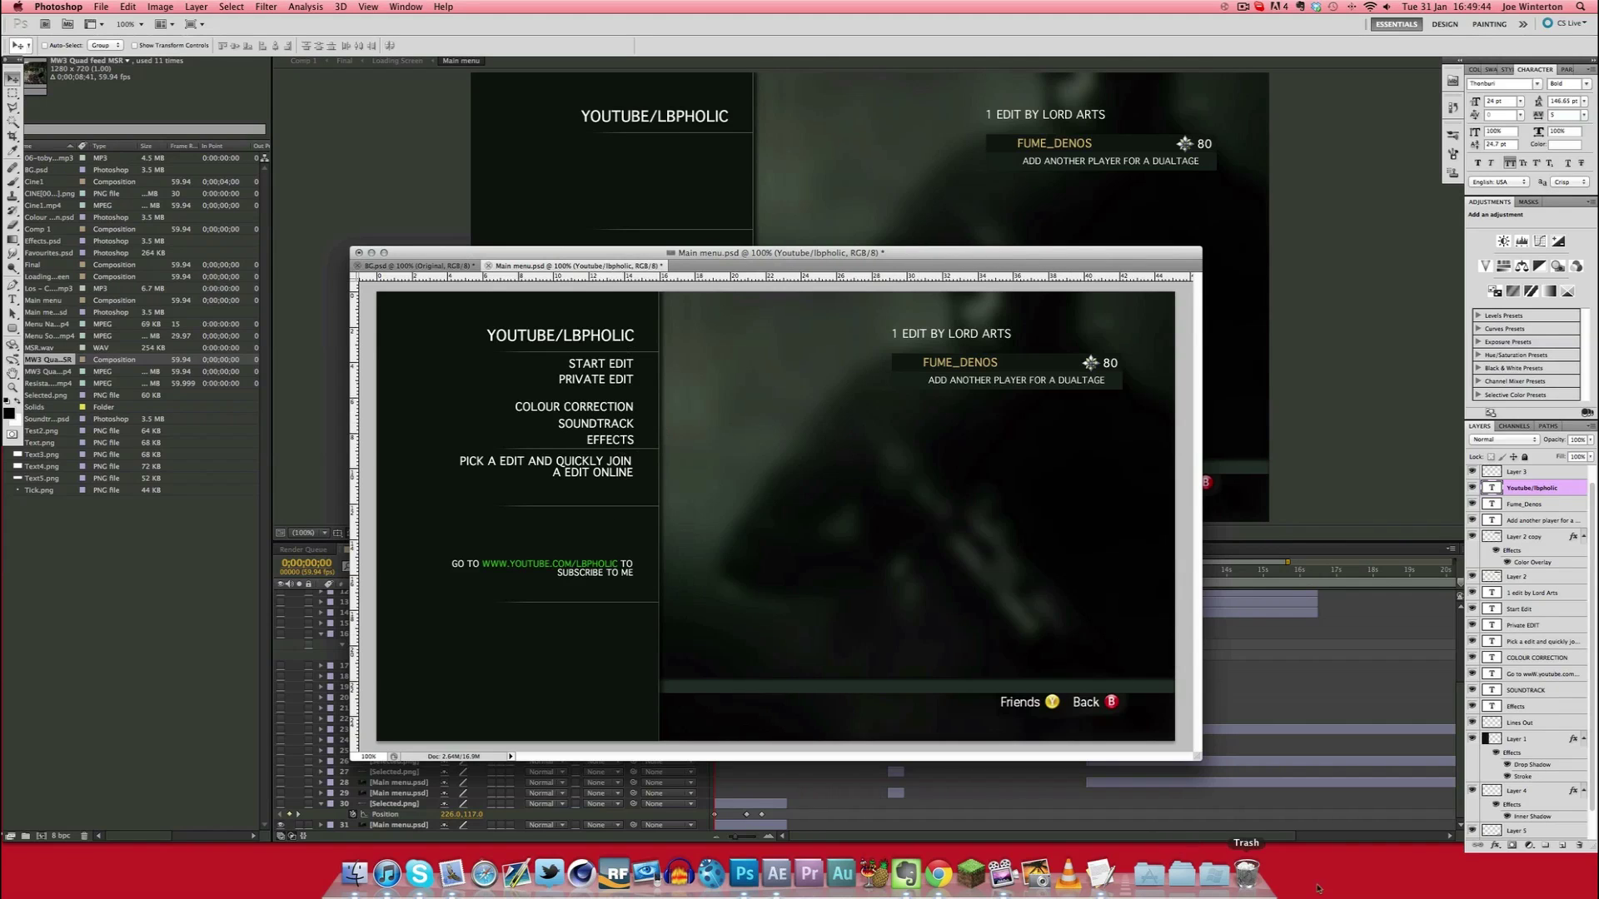
{"action": "scroll", "coordinate": [1514, 475], "scroll_direction": "up", "scroll_amount": 1}
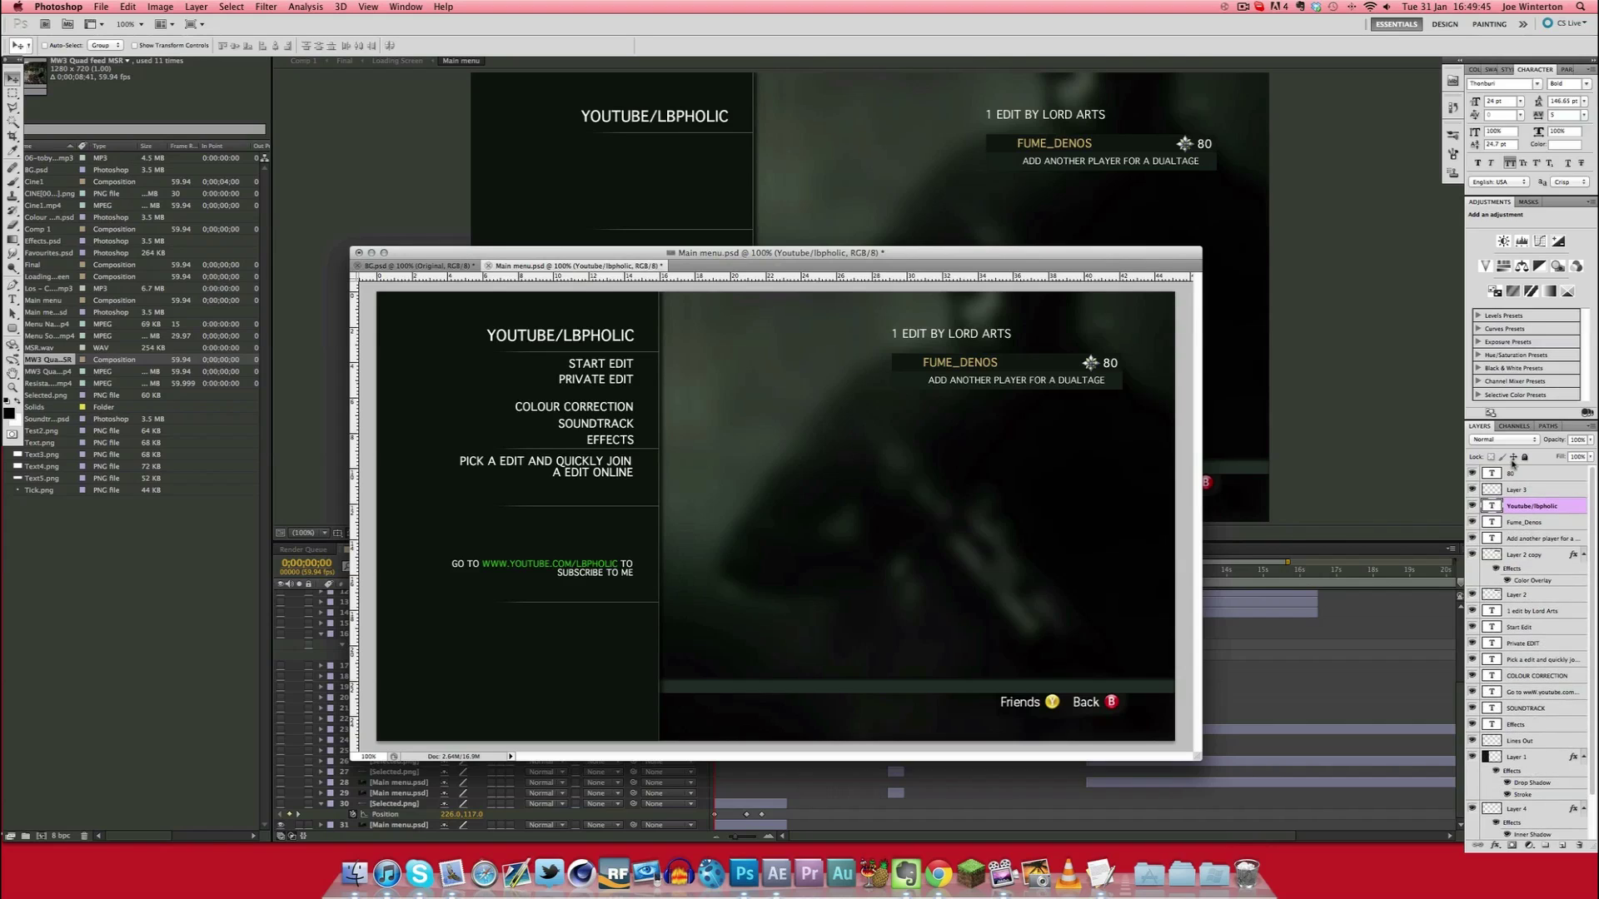
{"action": "left_click", "coordinate": [1472, 473]}
{"action": "left_click", "coordinate": [1472, 473]}
{"action": "left_click", "coordinate": [1471, 490]}
{"action": "left_click", "coordinate": [1472, 489]}
{"action": "left_click", "coordinate": [1515, 491]}
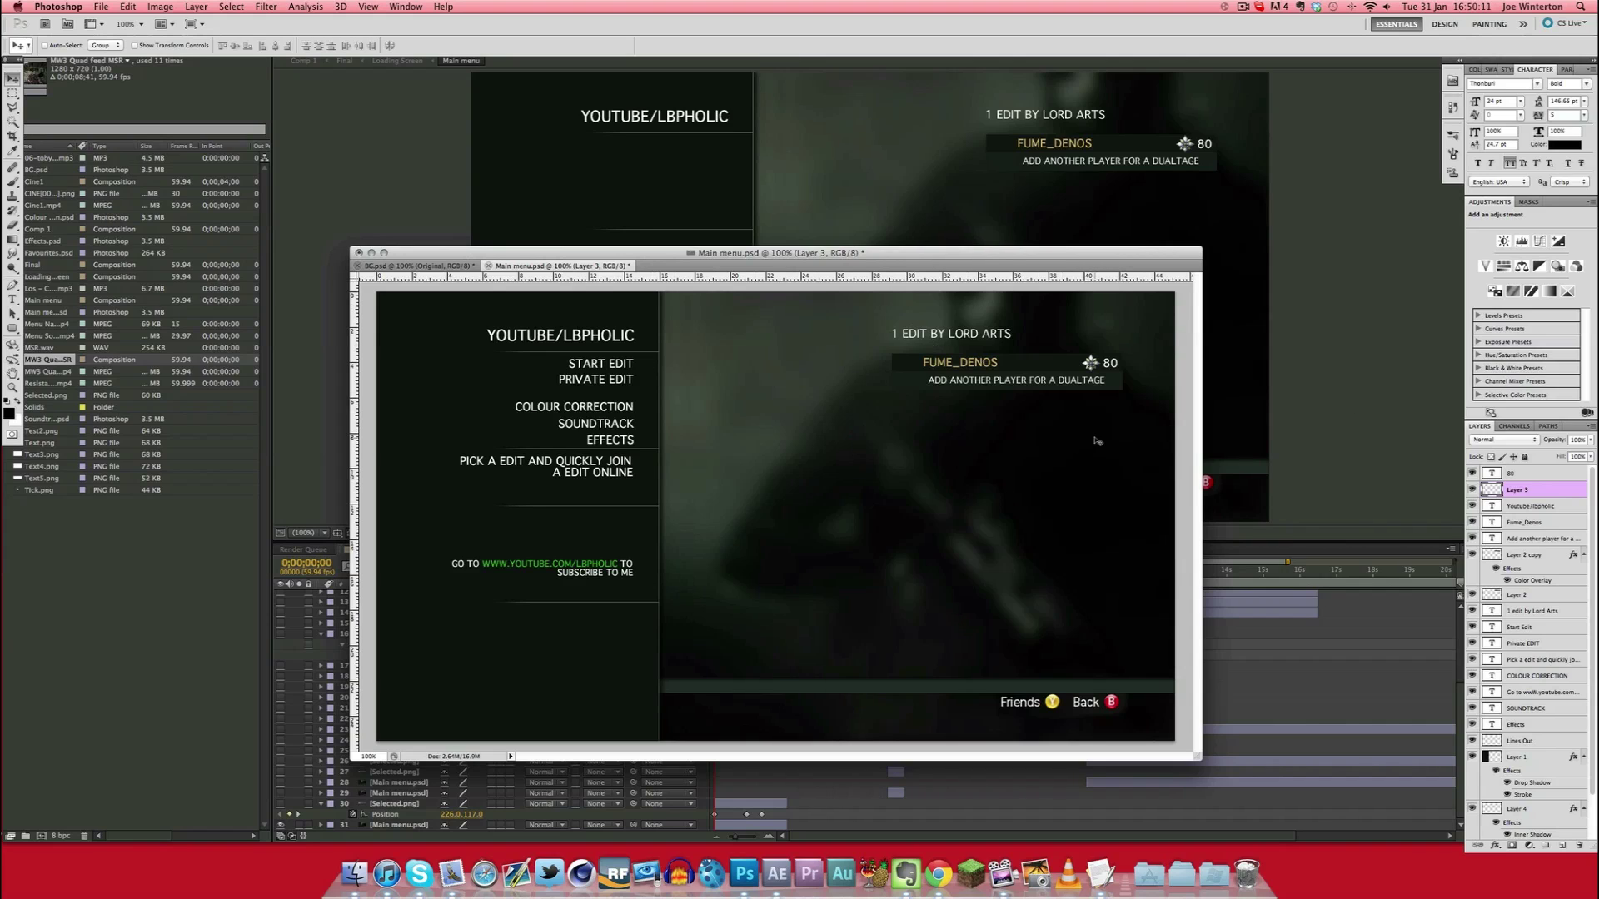
Switch to After Effects and select the Selected.png layer 30, followed by the Text.png layer 25, in the Main menu composition
{"action": "left_click", "coordinate": [1359, 449]}
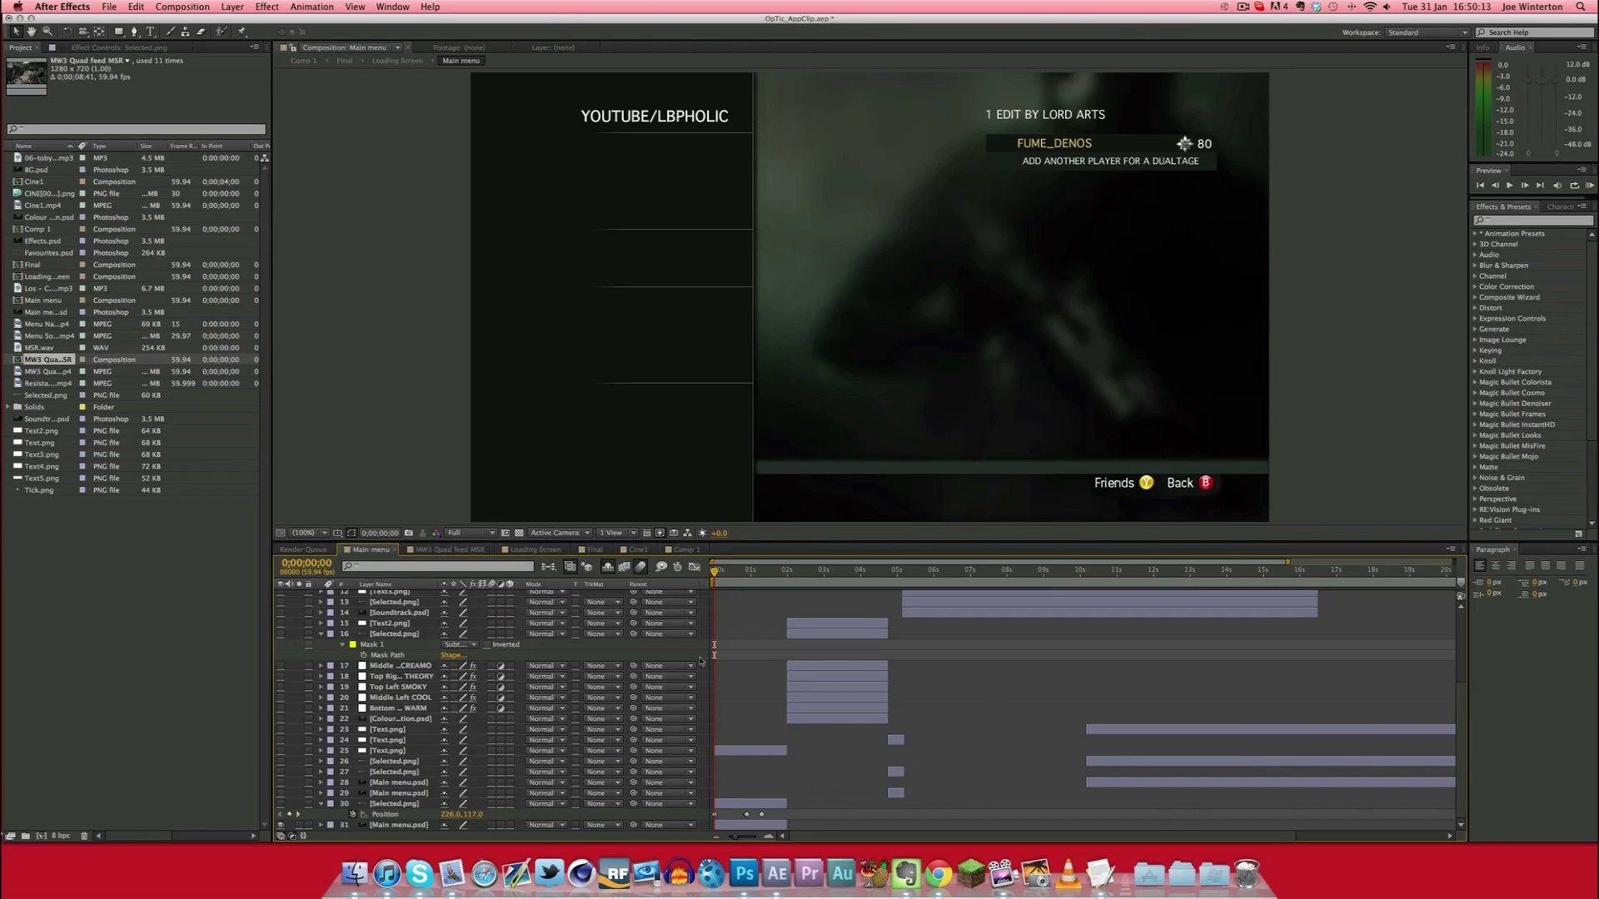
{"action": "left_click", "coordinate": [423, 804]}
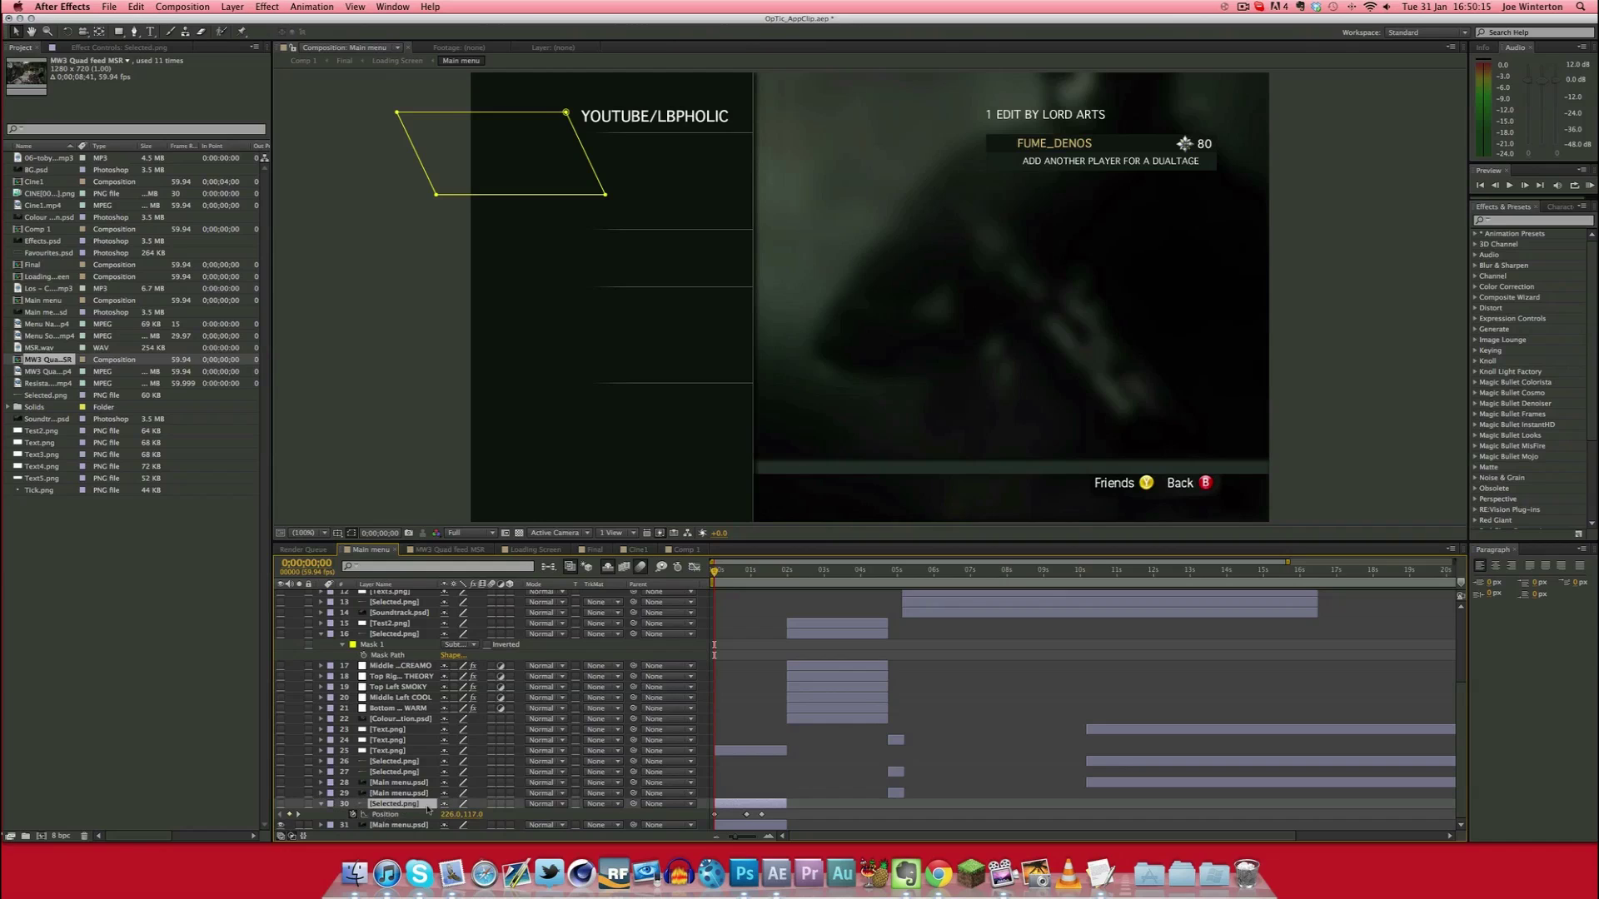
{"action": "left_click", "coordinate": [407, 751]}
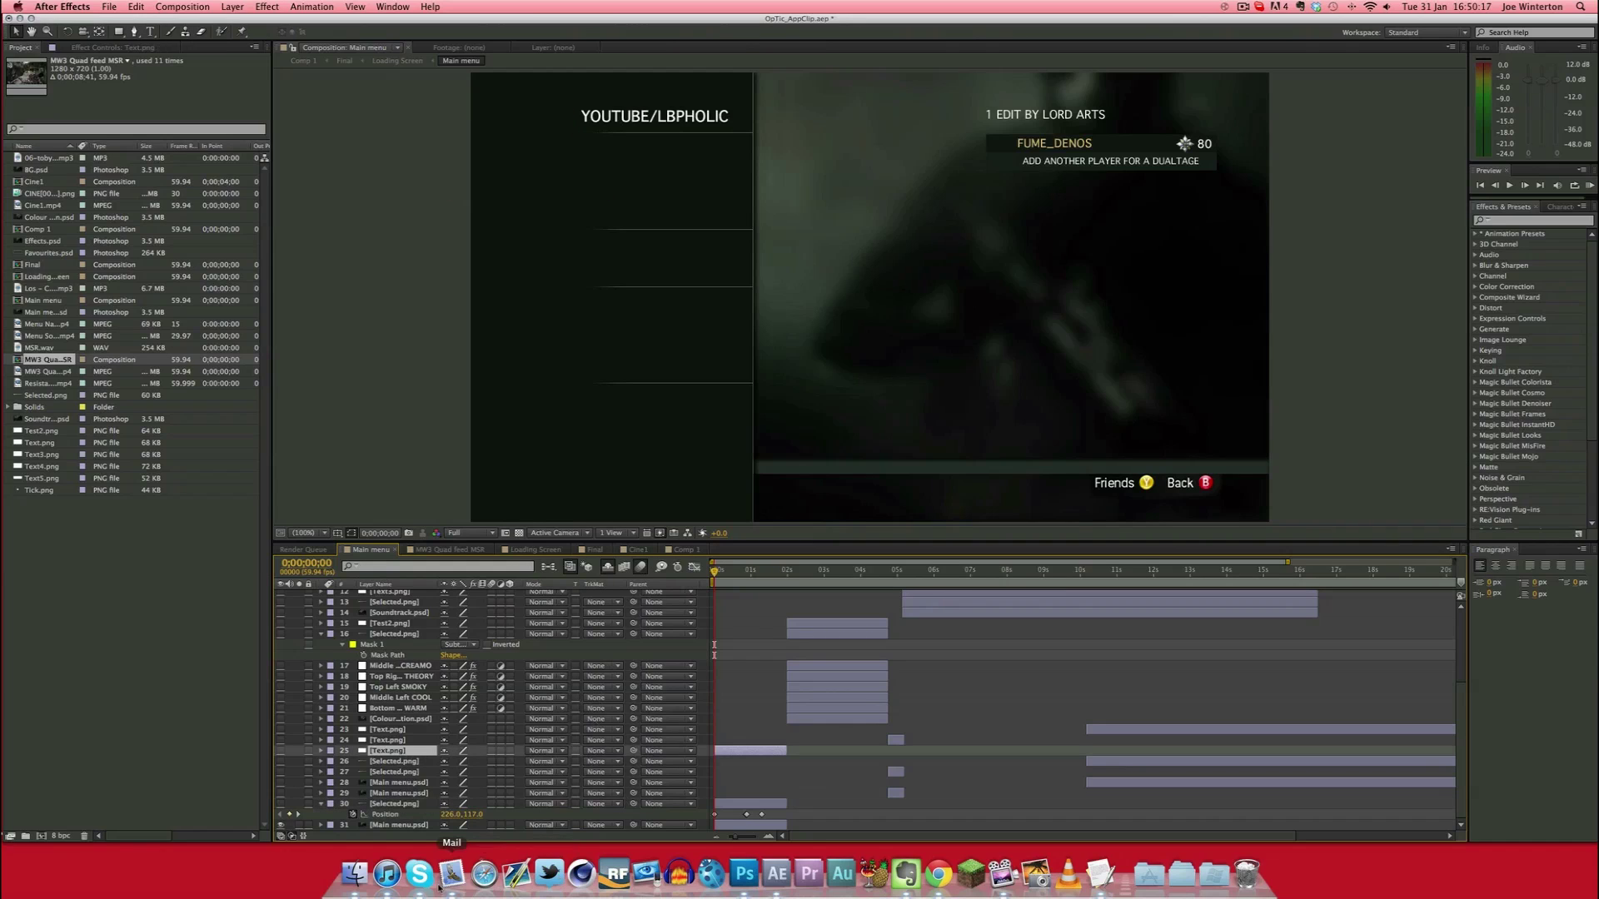
Switch back to Photoshop and bring up Main menu.psd to review its menu text
{"action": "right_click", "coordinate": [741, 876]}
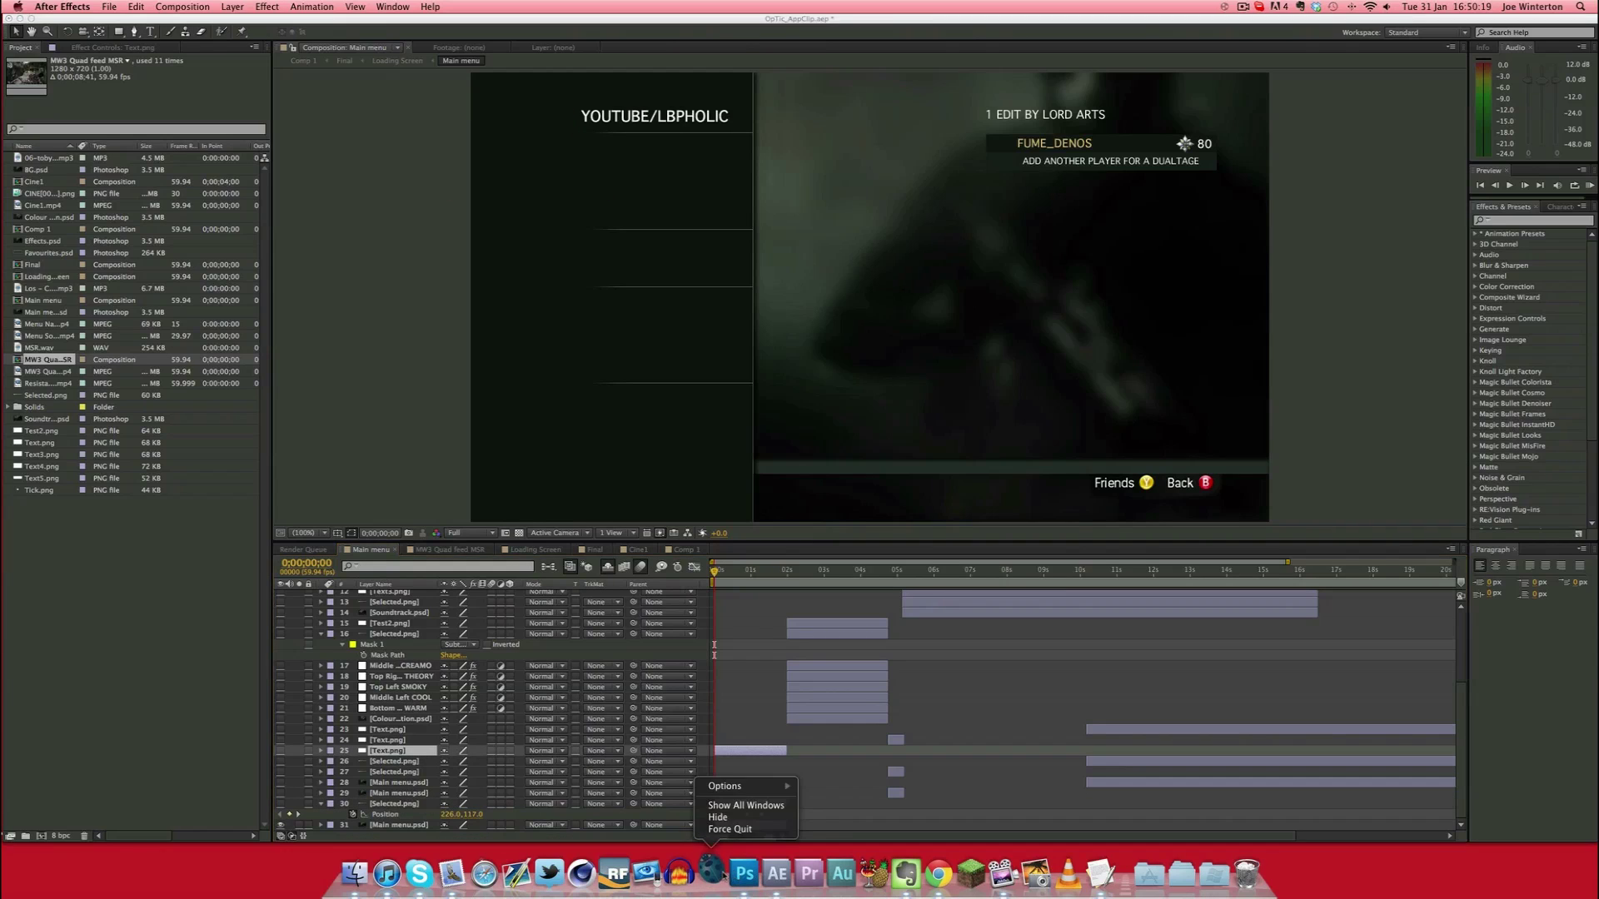
{"action": "left_click", "coordinate": [724, 833]}
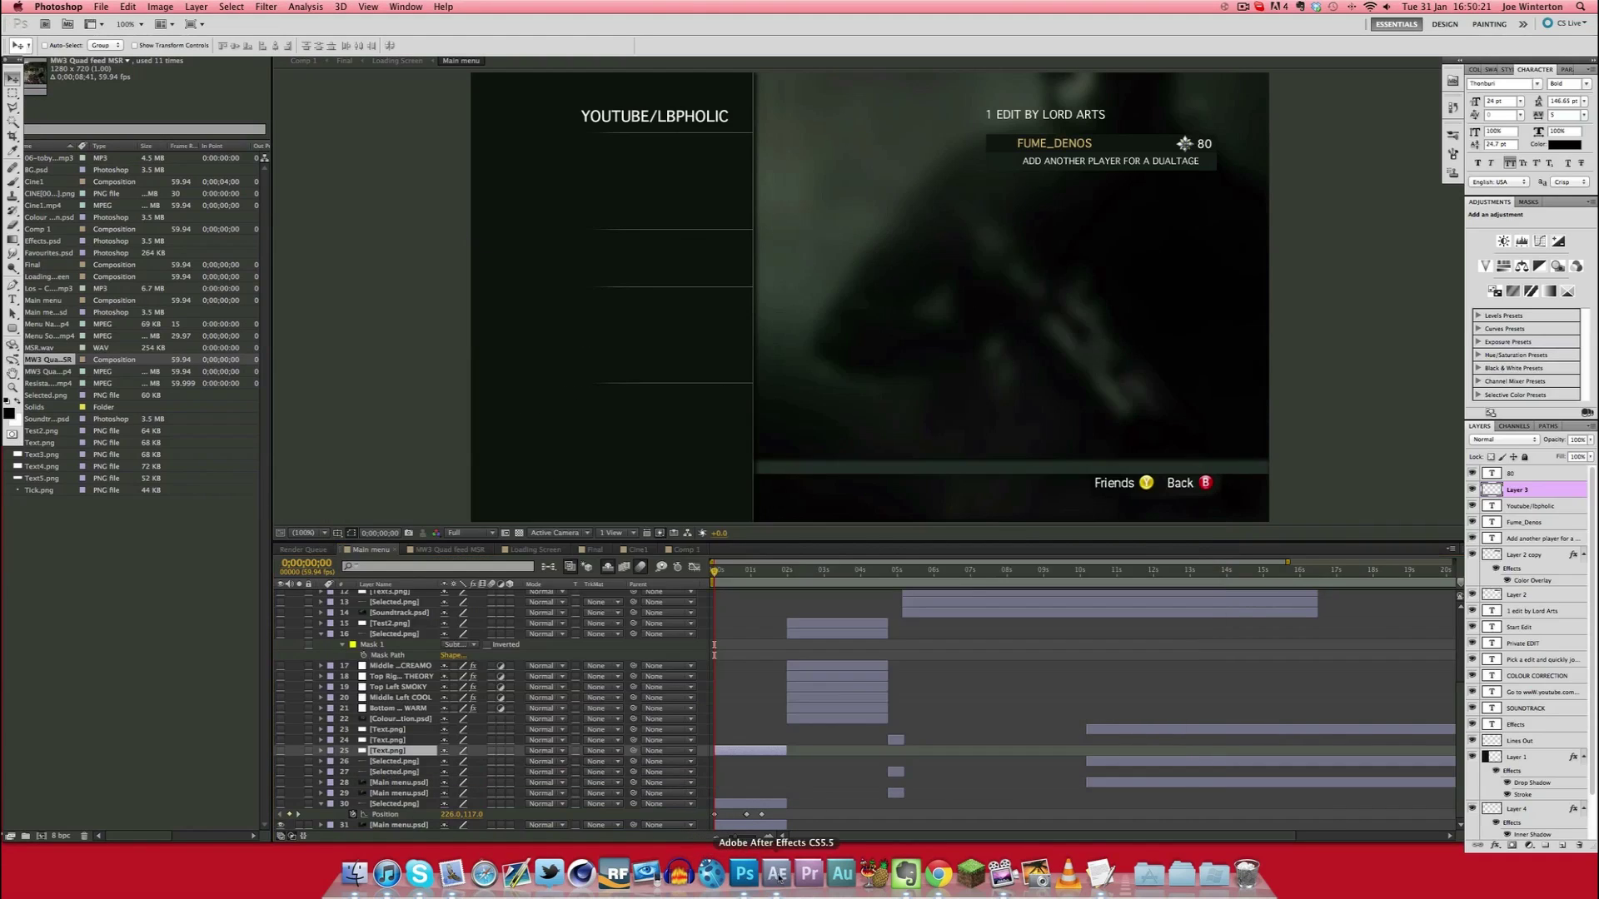
{"action": "left_click", "coordinate": [744, 873]}
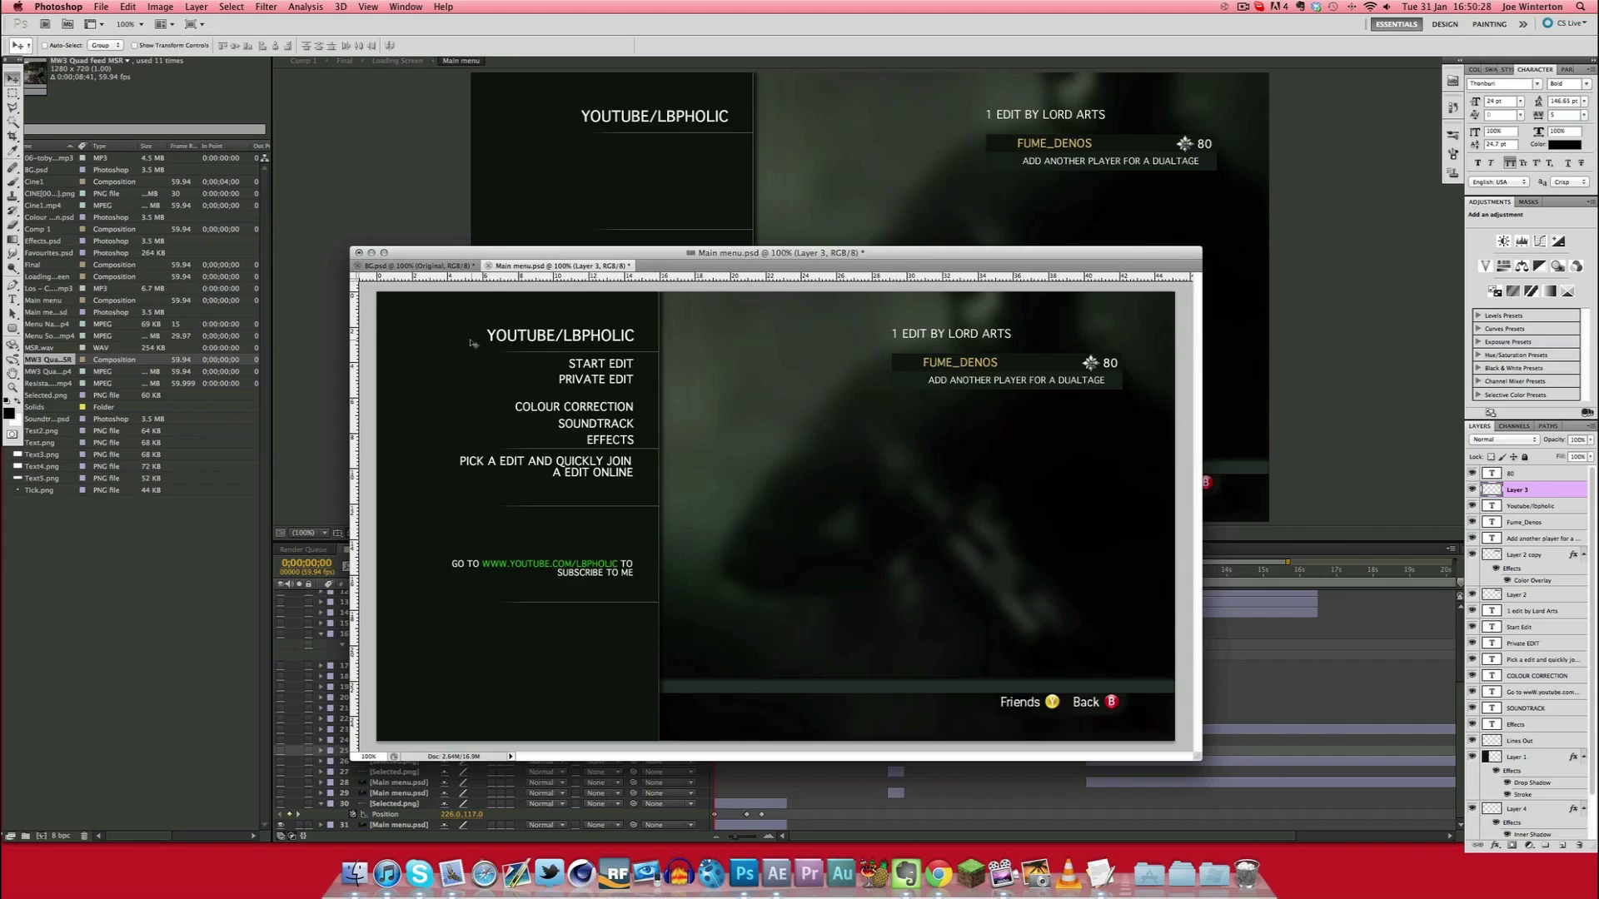
Return to After Effects and make the Text.png layer 25 and the Selected.png highlight layer 30 visible
{"action": "left_click", "coordinate": [289, 777]}
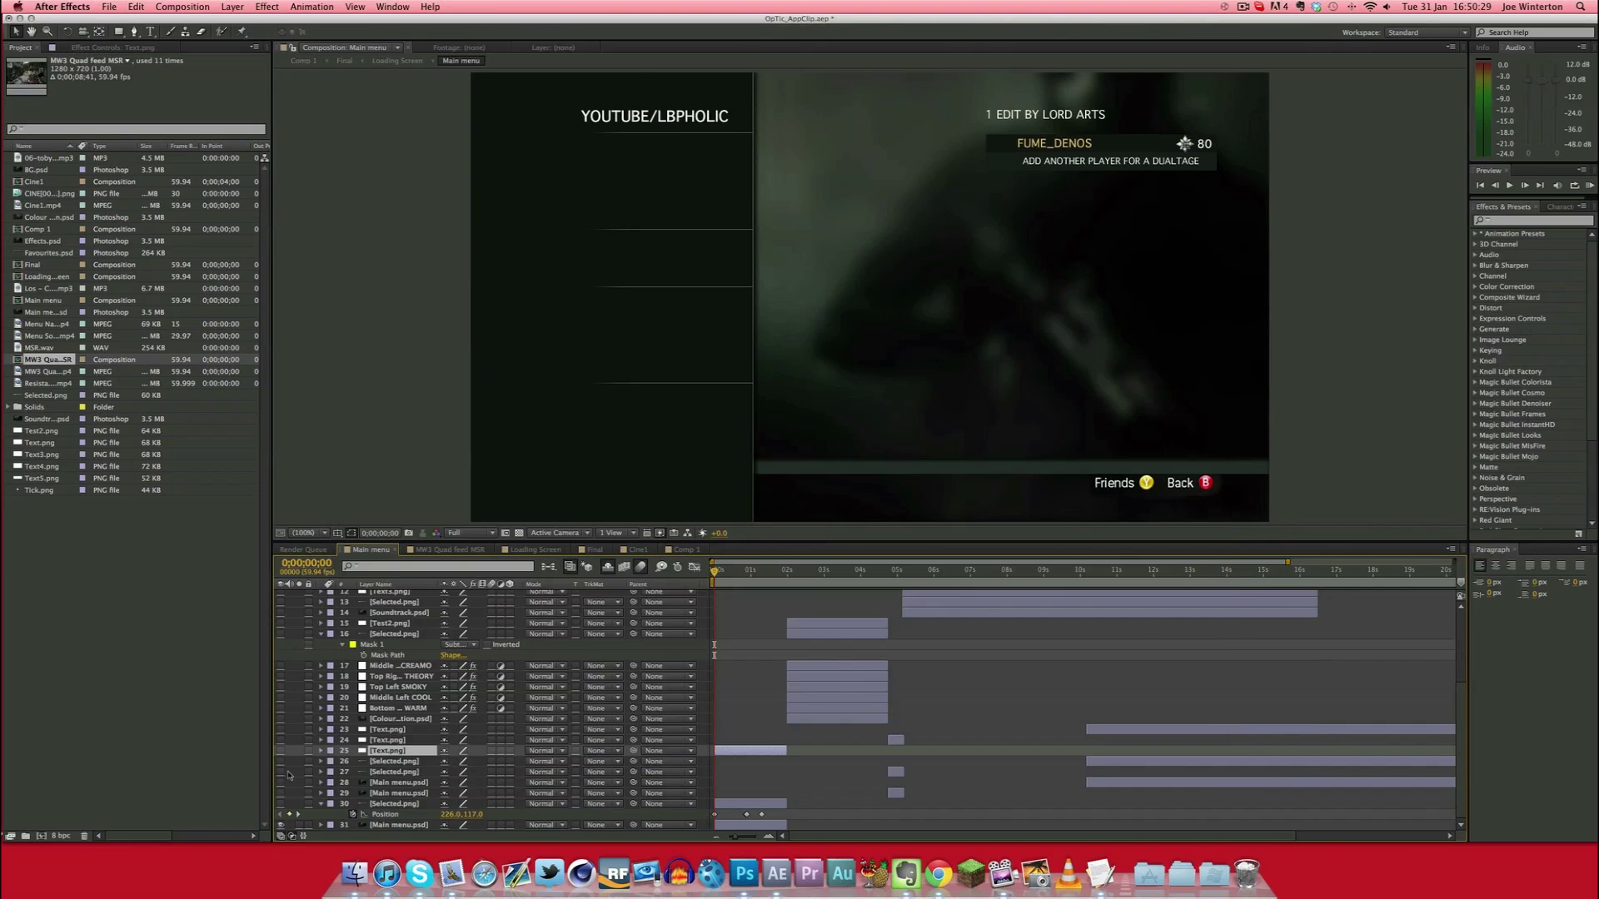
{"action": "left_click", "coordinate": [281, 751]}
{"action": "left_click", "coordinate": [280, 803]}
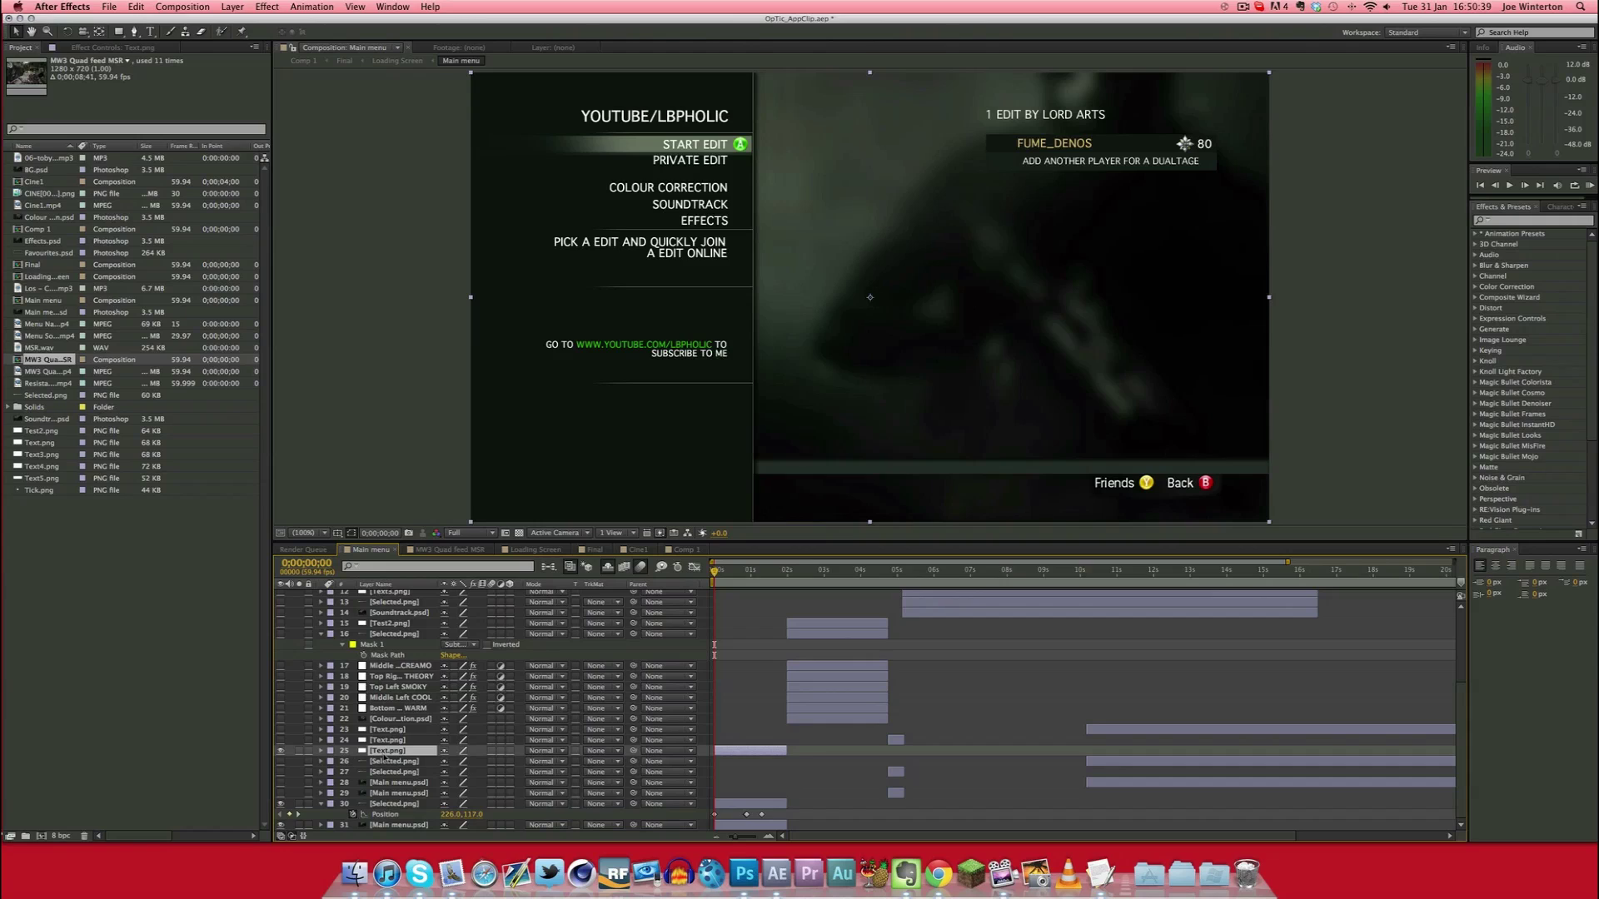
Hide the Selected.png layer 30, toggle the Main menu.psd background layer 31 off and on, and select layer 30
{"action": "left_click", "coordinate": [280, 803]}
{"action": "left_click", "coordinate": [280, 825]}
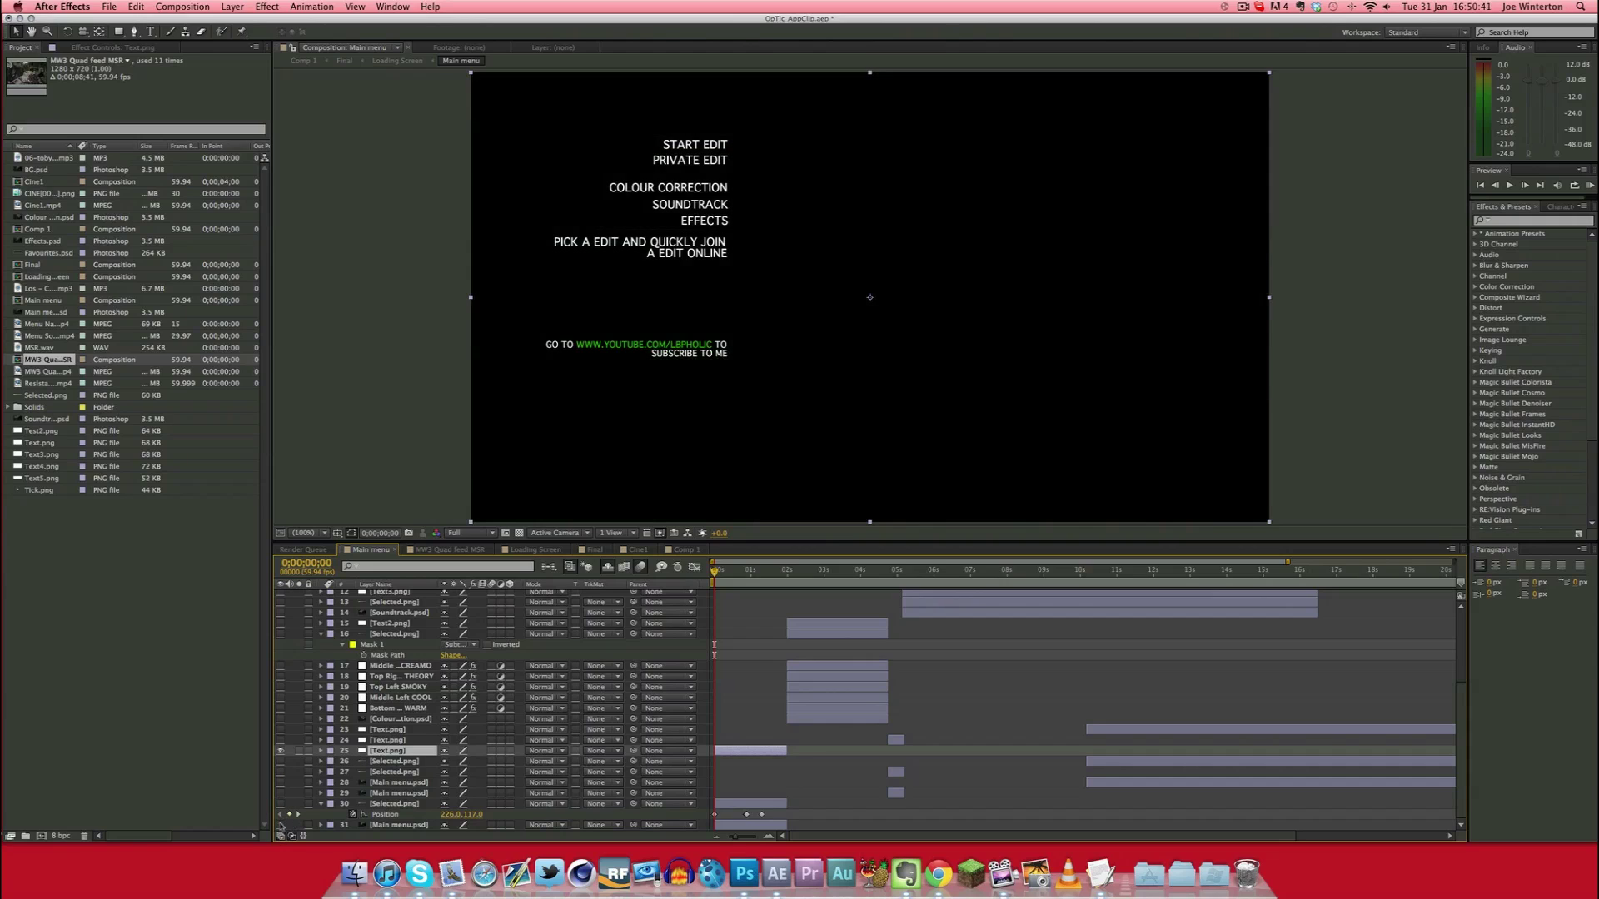
{"action": "left_click", "coordinate": [281, 825]}
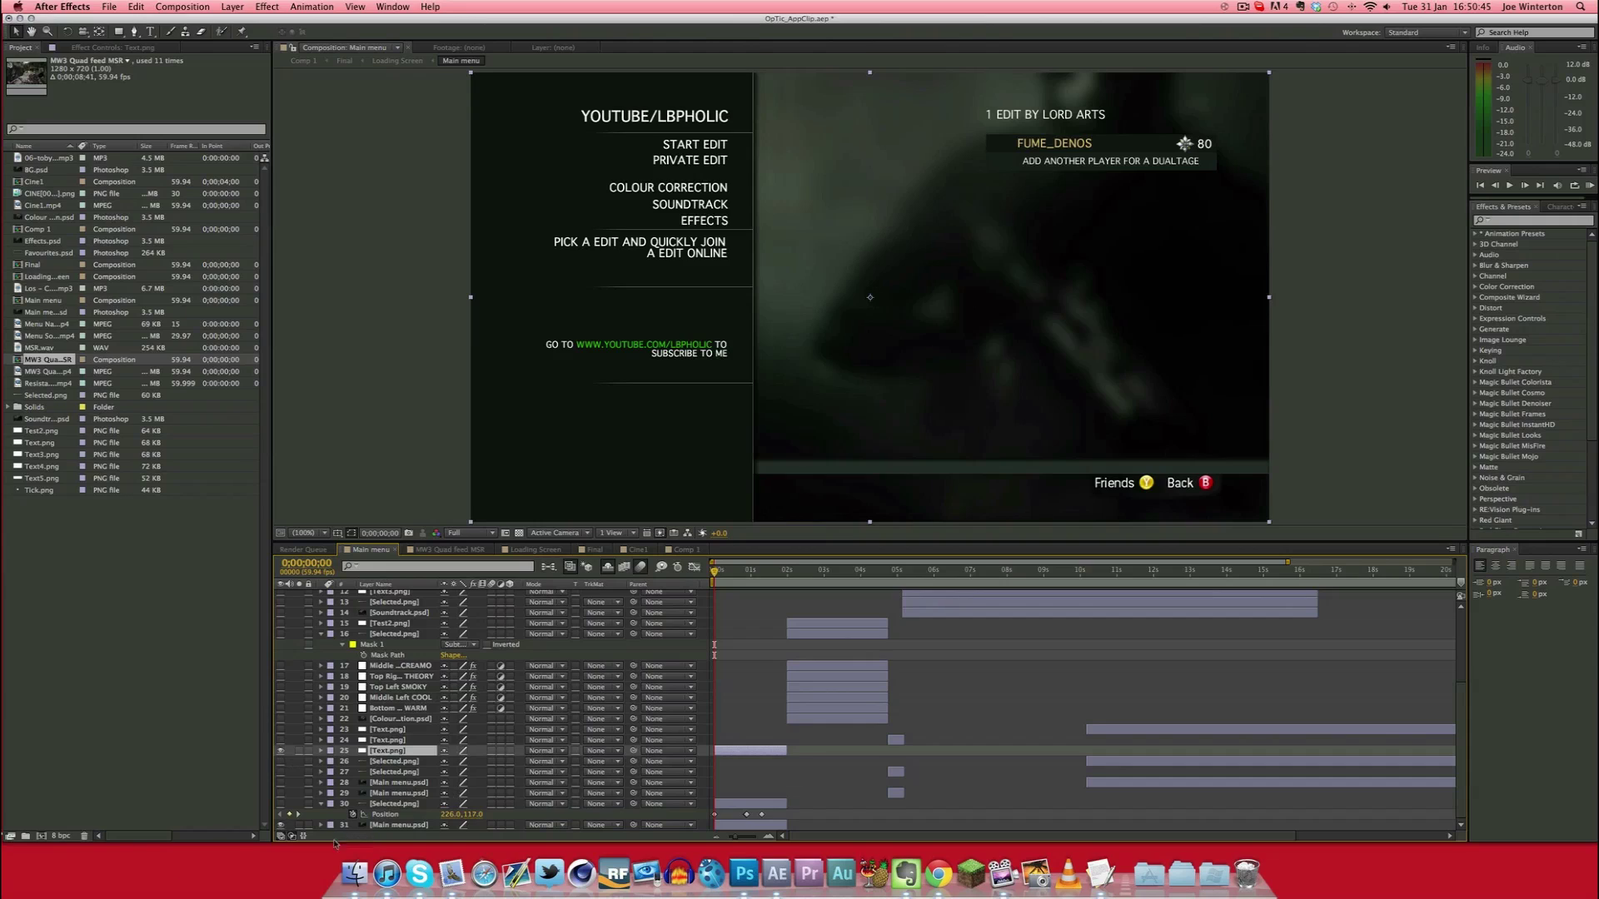
{"action": "left_click", "coordinate": [394, 805]}
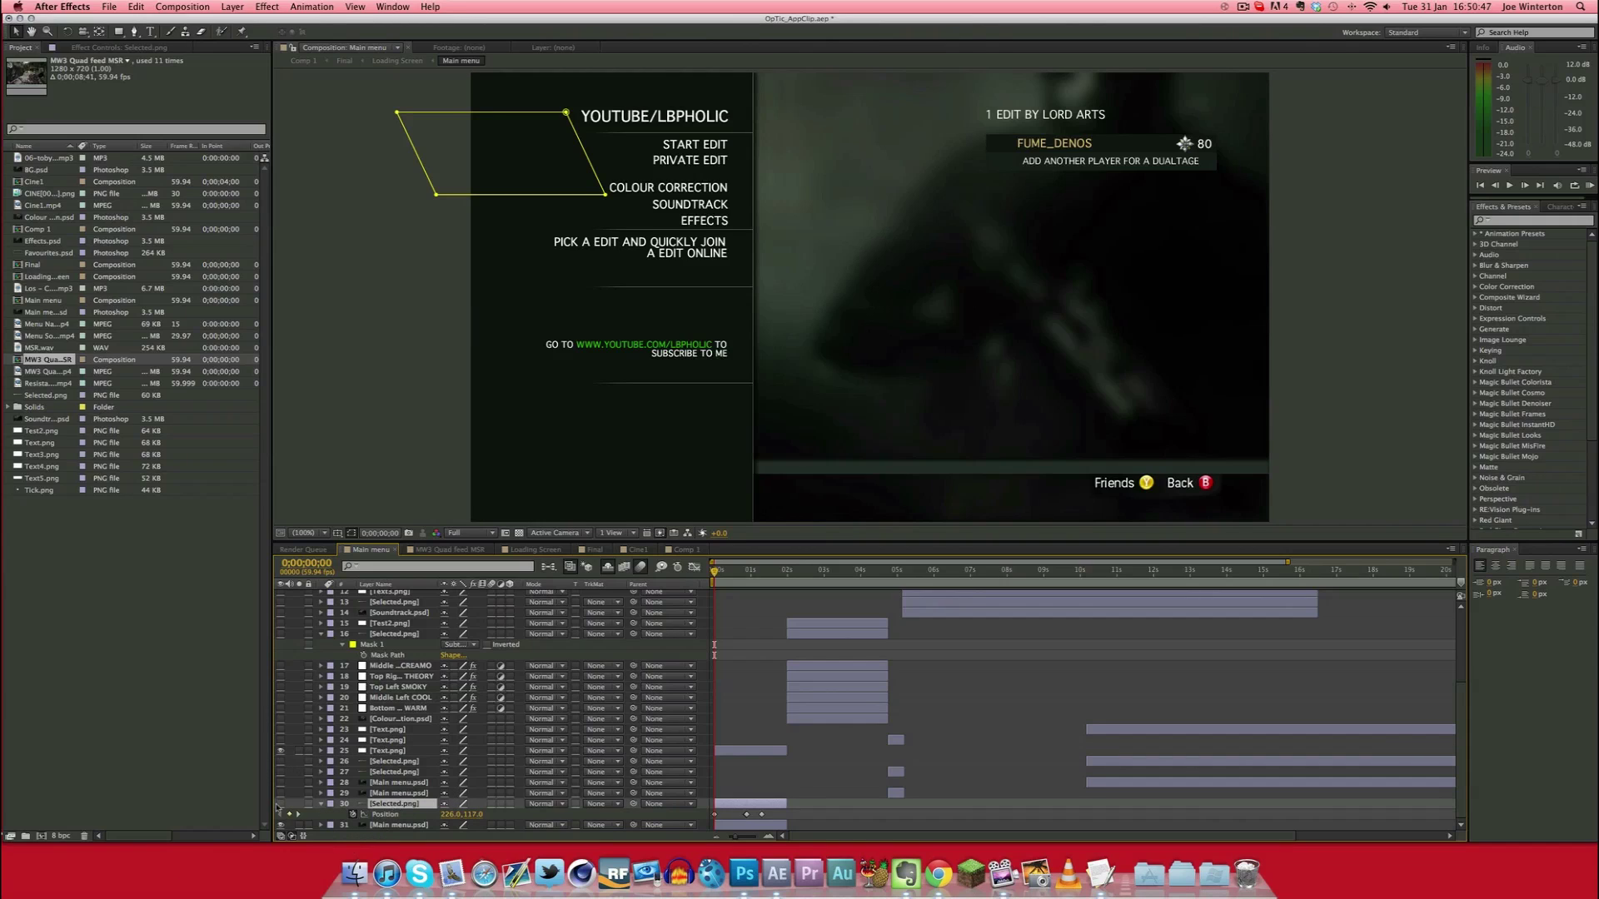
Hide Text.png layer 25 and Main menu.psd layer 31, and show Selected.png layer 30, the text and the background again one by one
{"action": "left_click", "coordinate": [280, 752]}
{"action": "left_click", "coordinate": [281, 824]}
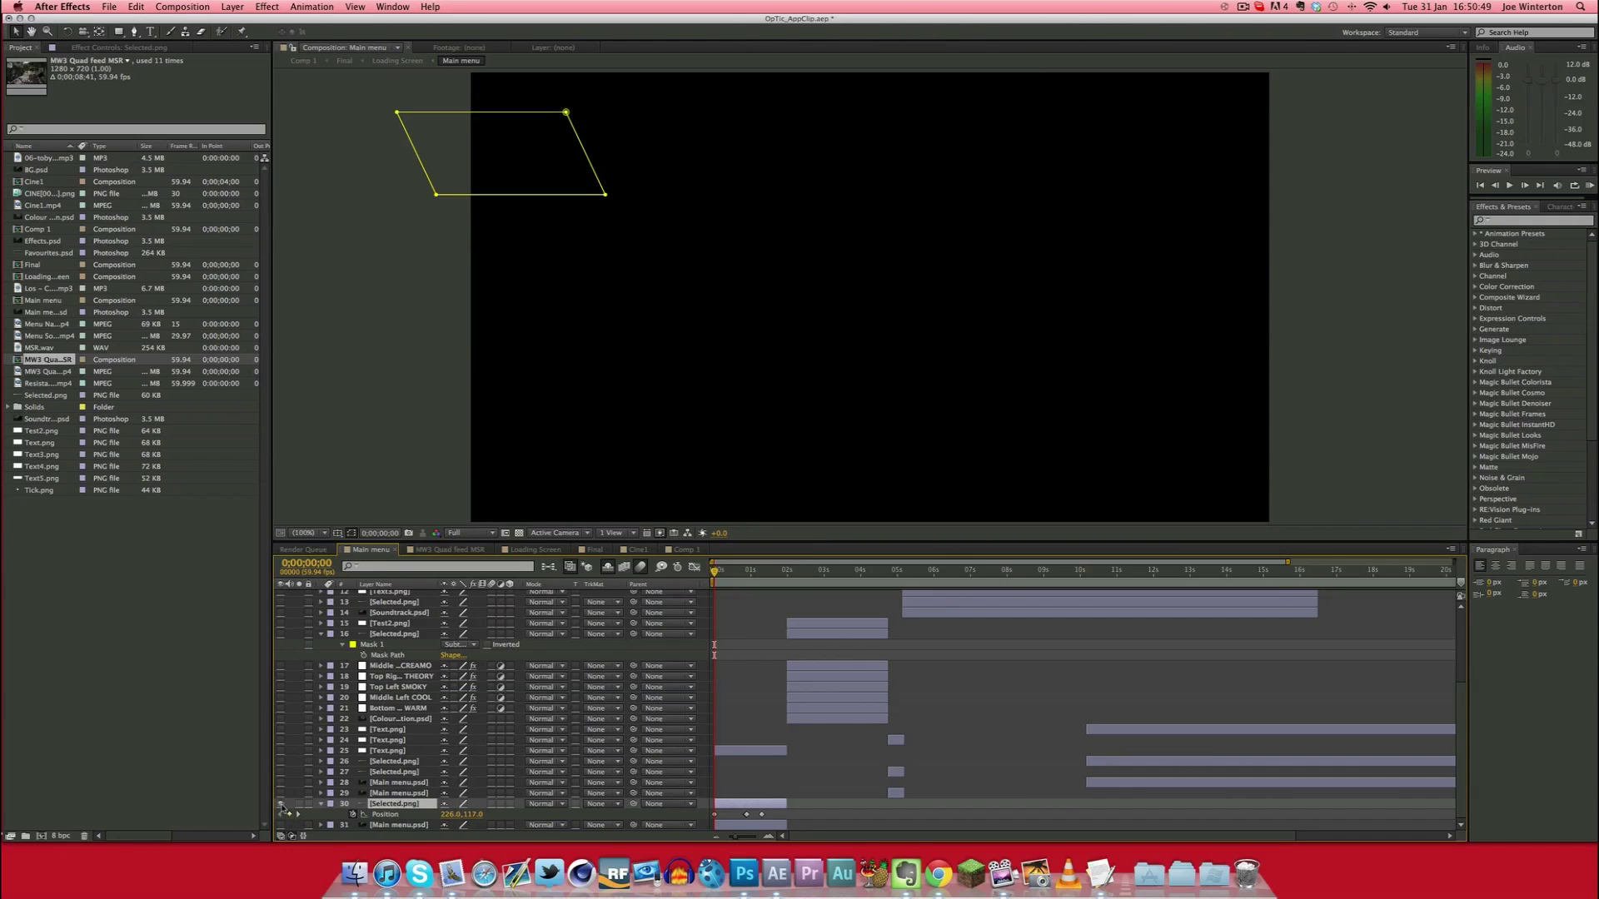
{"action": "left_click", "coordinate": [280, 803]}
{"action": "left_click", "coordinate": [281, 804]}
{"action": "left_click", "coordinate": [281, 804]}
{"action": "left_click", "coordinate": [280, 751]}
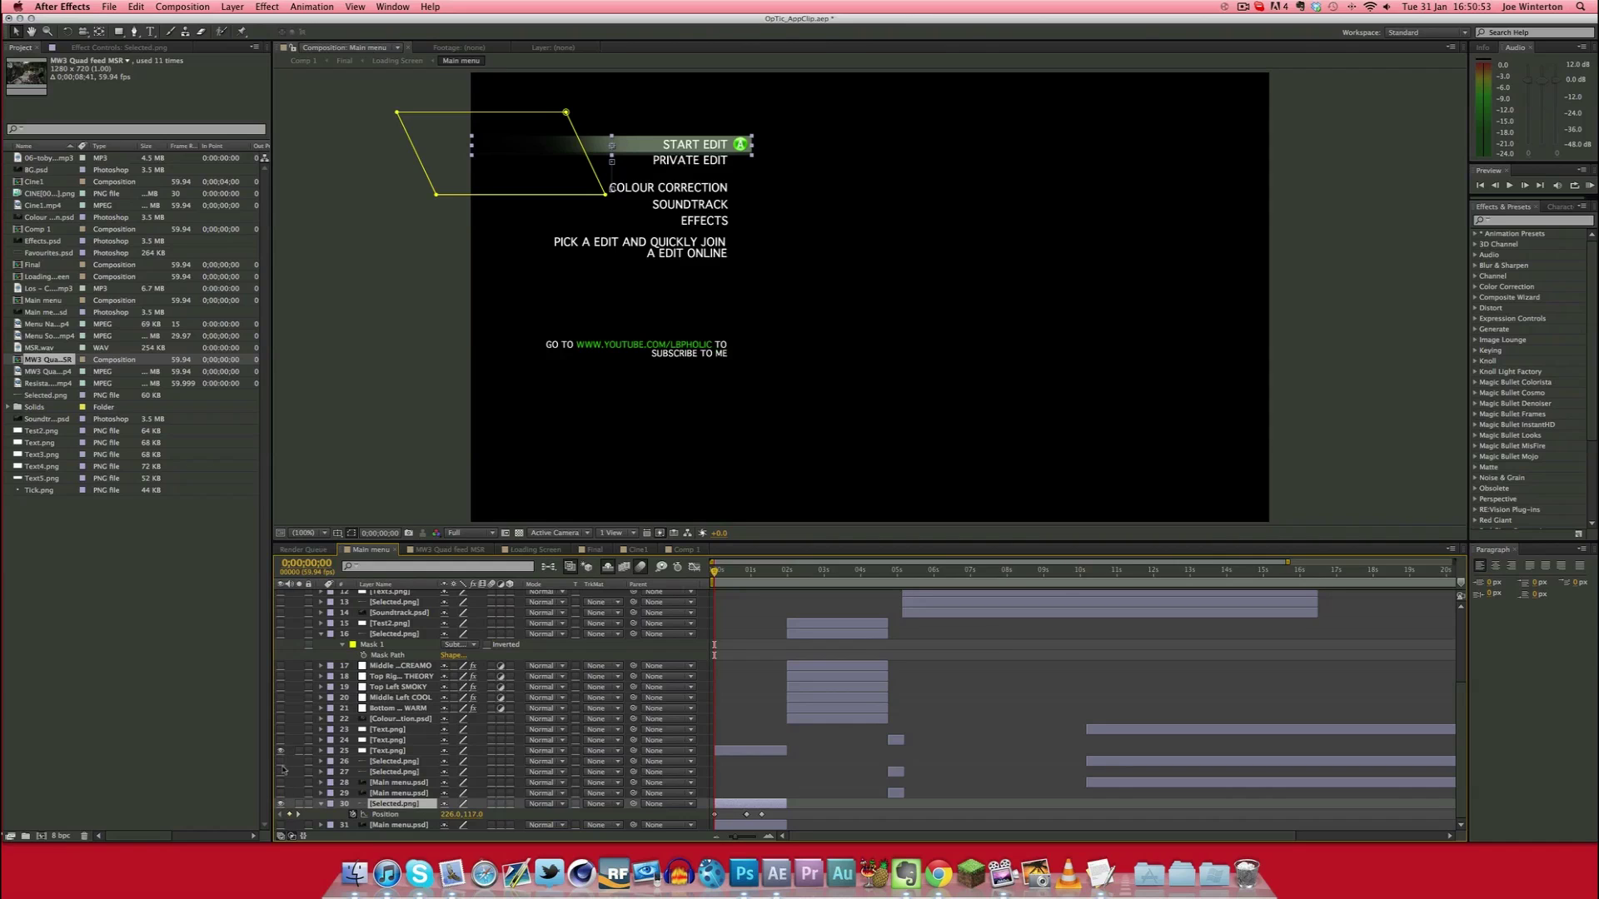
{"action": "left_click", "coordinate": [281, 825]}
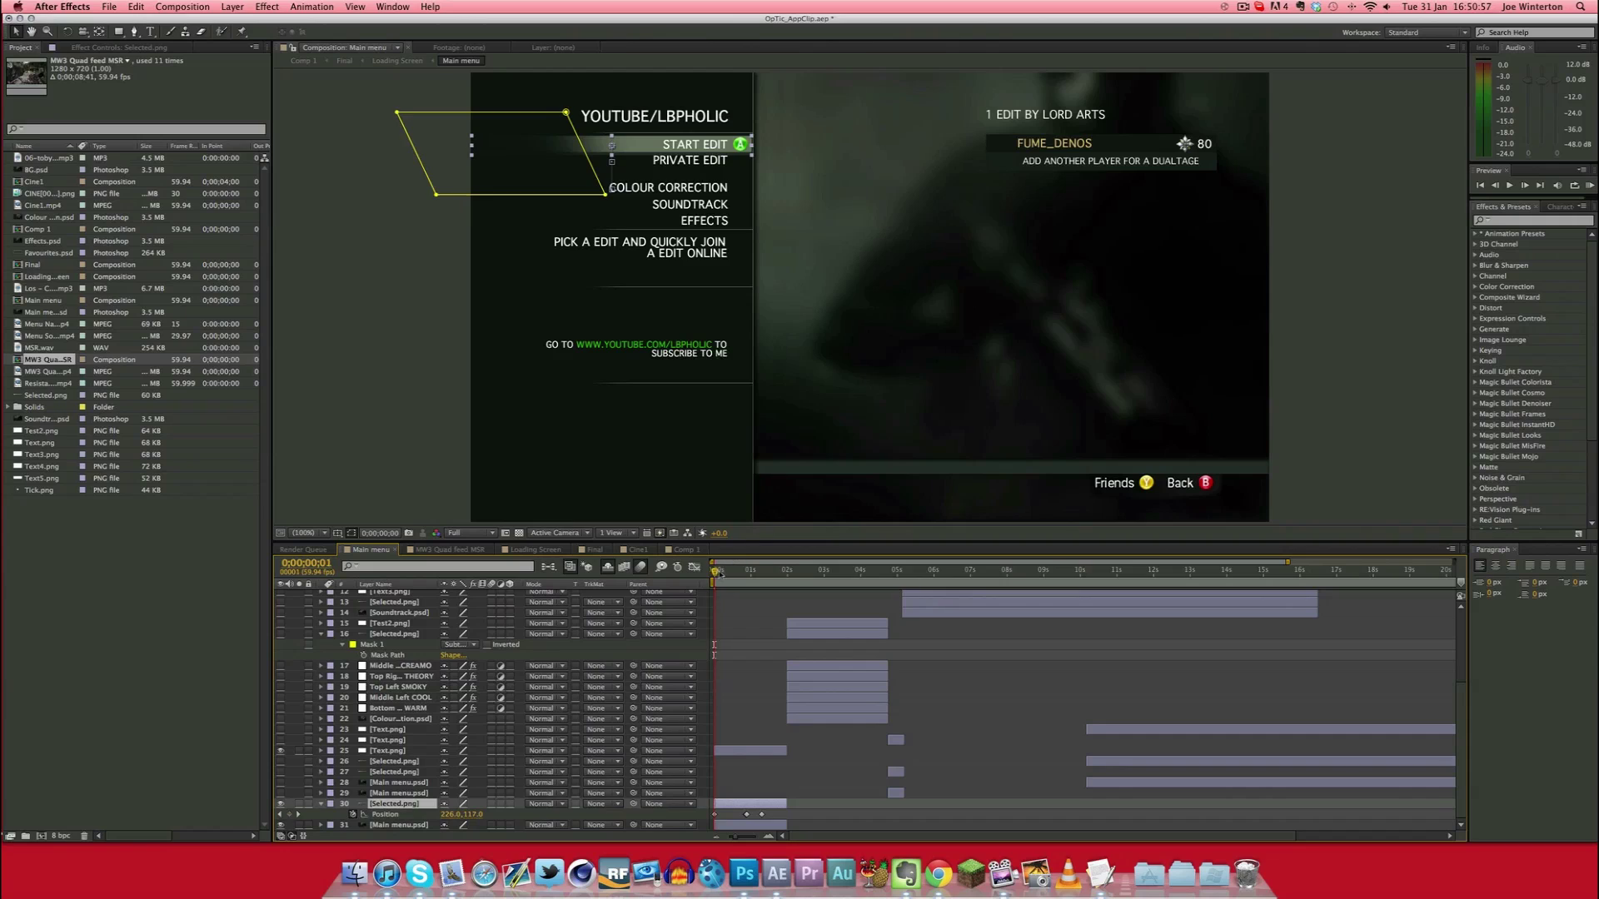
Separate a paired Position keyframe of the Selected.png layer 30, check the highlight's movement, and place the keyframe back beside its neighbour
{"action": "mouse_move", "coordinate": [716, 572]}
{"action": "left_mouse_down"}
{"action": "mouse_move", "coordinate": [773, 573]}
{"action": "mouse_move", "coordinate": [745, 573]}
{"action": "left_mouse_up"}
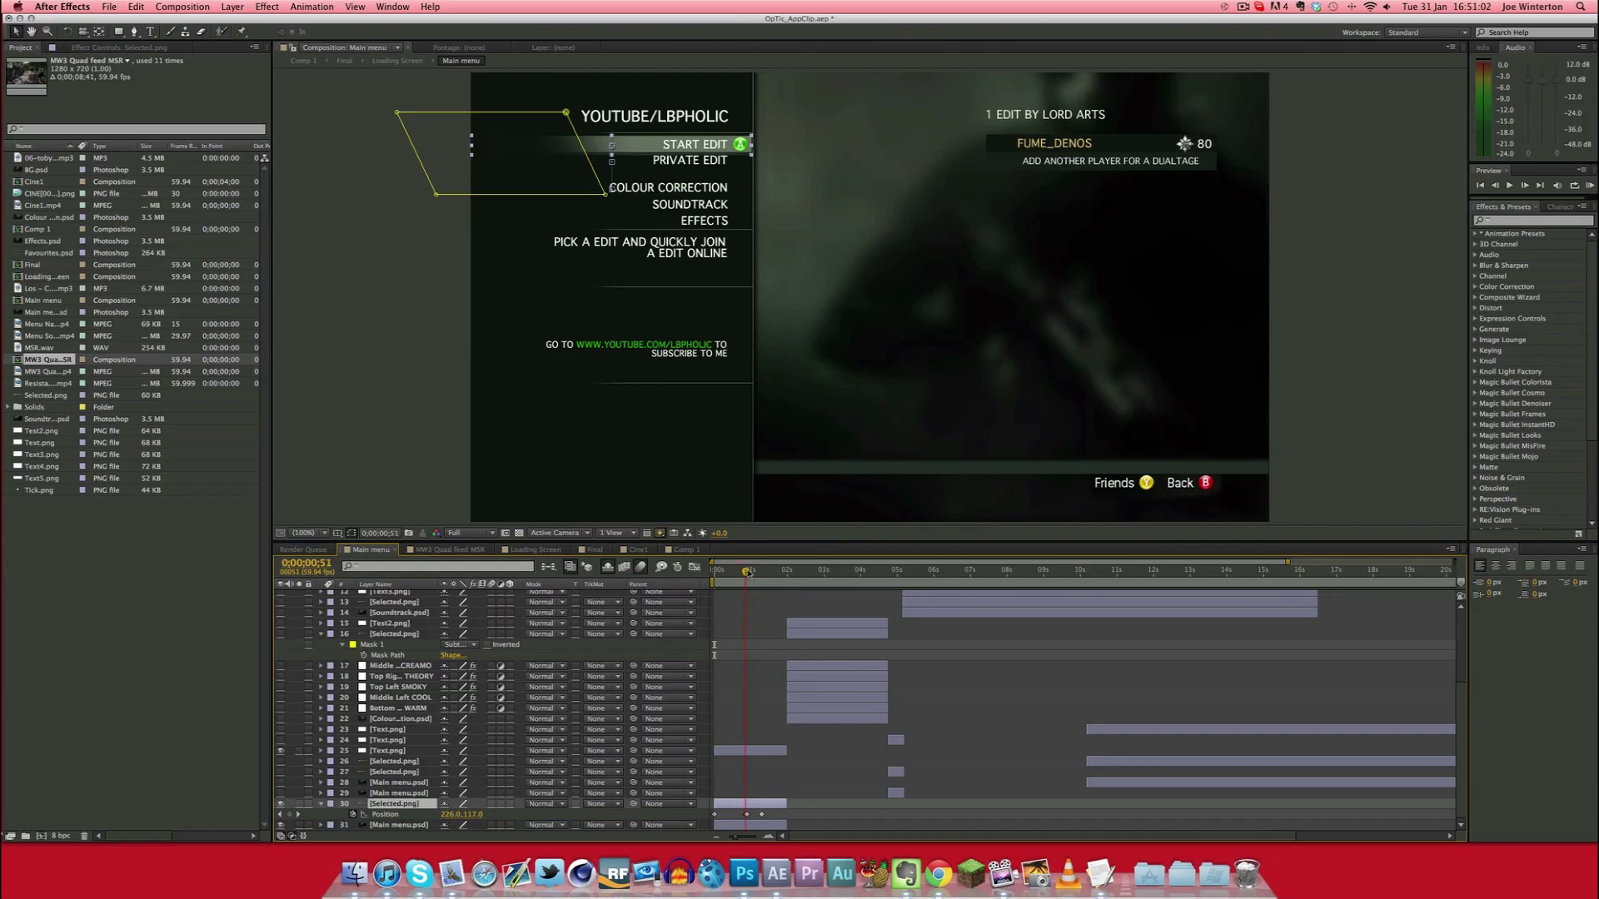
{"action": "left_click", "coordinate": [770, 837]}
{"action": "left_click", "coordinate": [771, 837]}
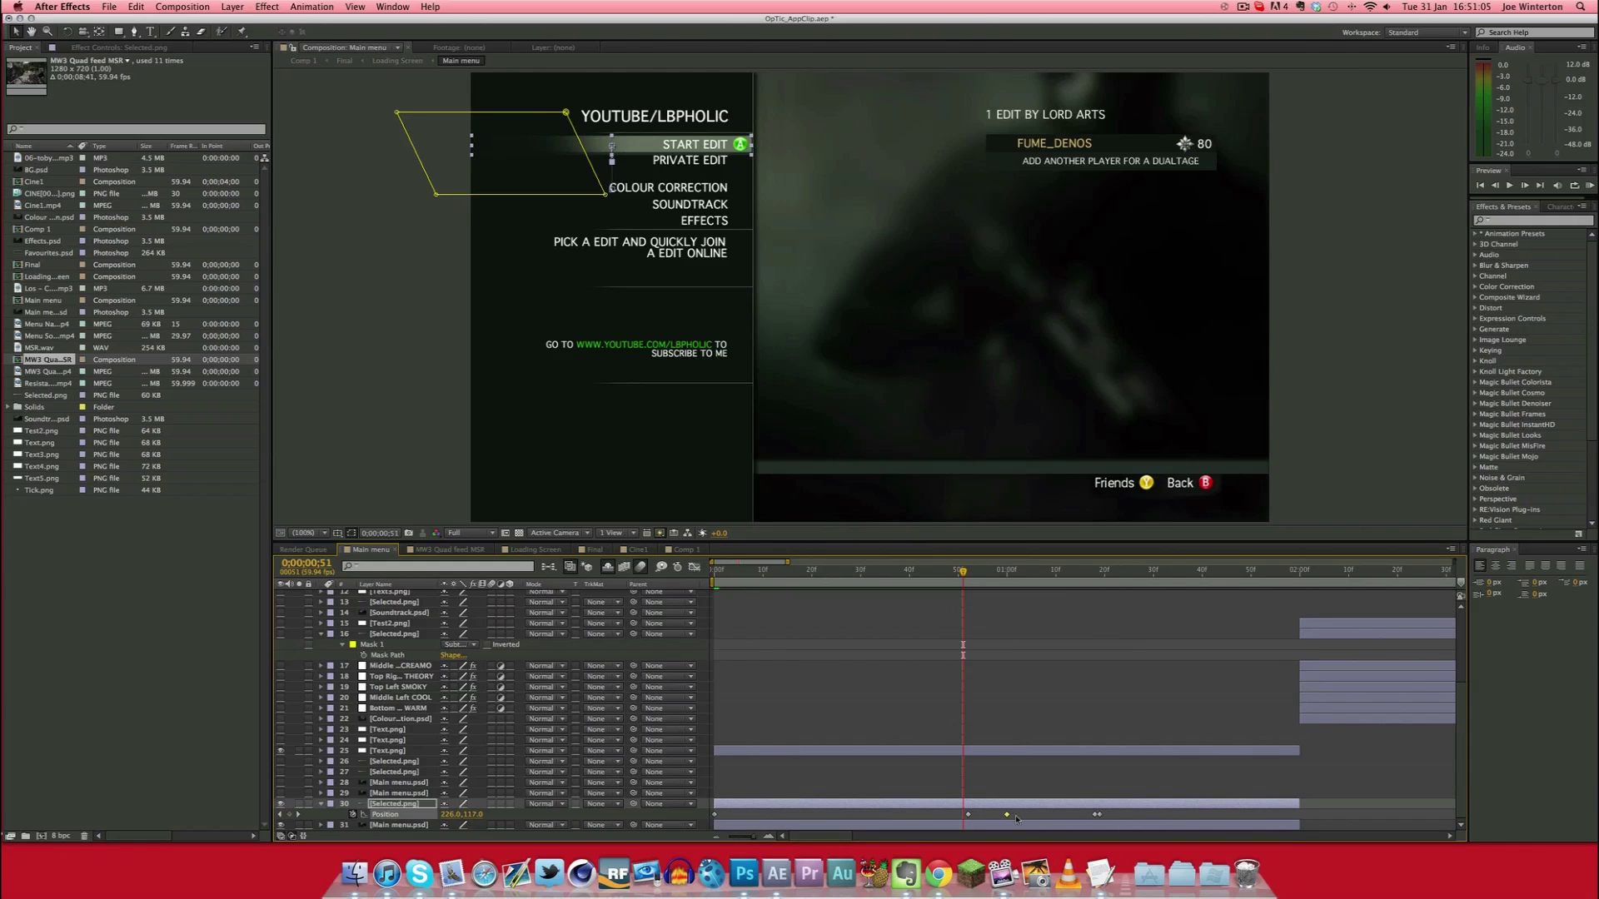
{"action": "left_click_drag", "start_coordinate": [1009, 815], "coordinate": [1032, 815]}
{"action": "mouse_move", "coordinate": [978, 574]}
{"action": "left_mouse_down"}
{"action": "mouse_move", "coordinate": [1037, 575]}
{"action": "mouse_move", "coordinate": [971, 586]}
{"action": "left_mouse_up"}
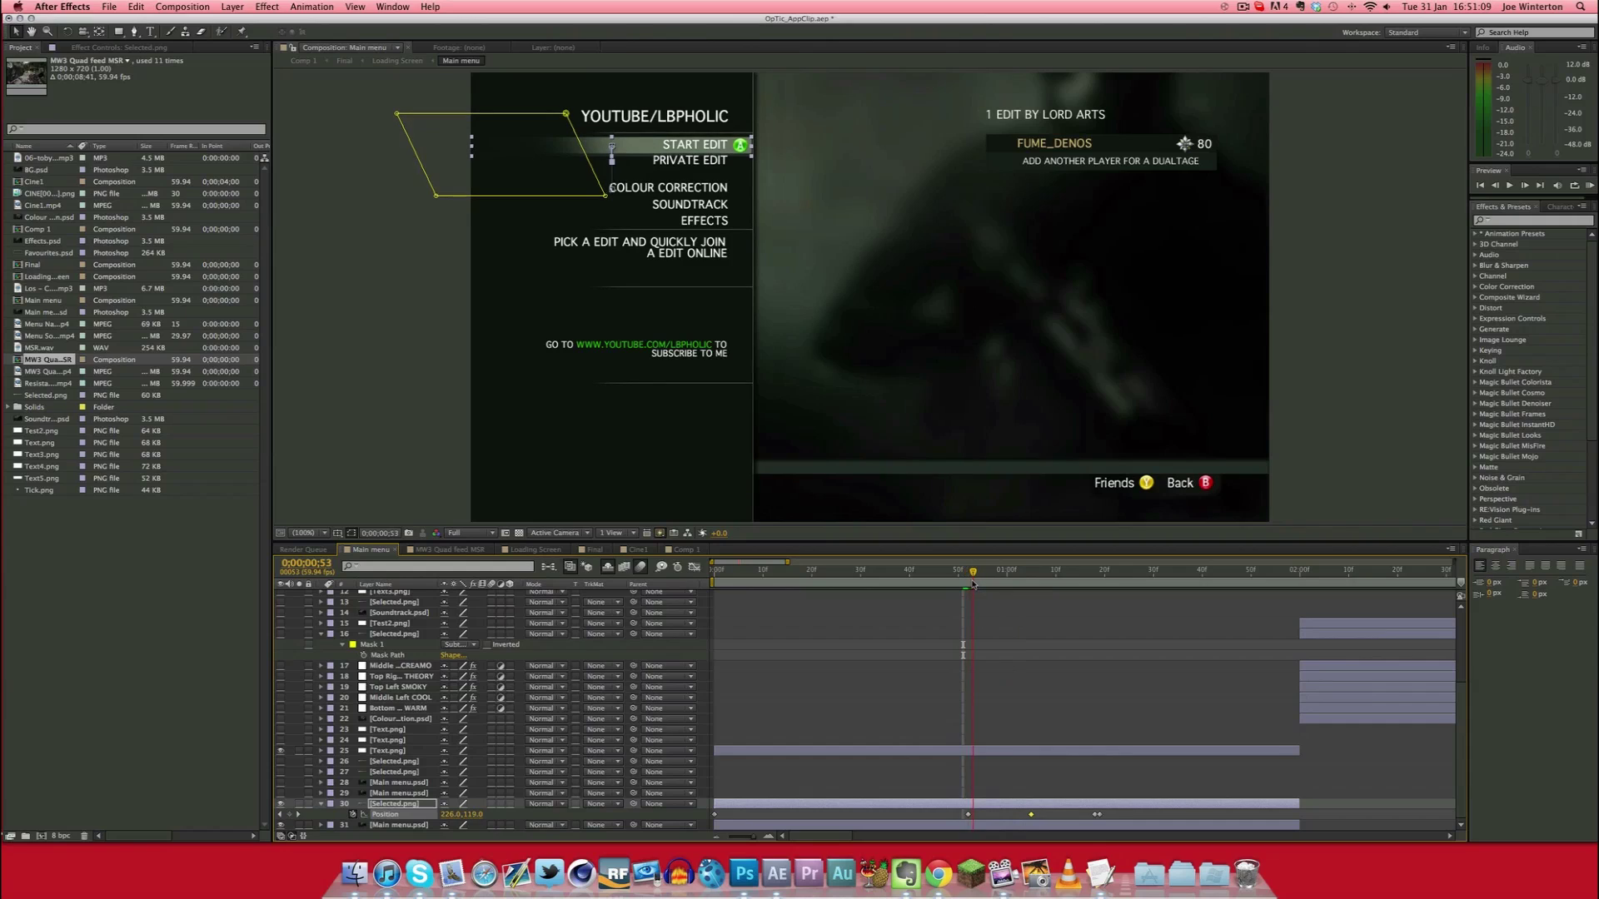
{"action": "left_click_drag", "start_coordinate": [1033, 815], "coordinate": [971, 815]}
{"action": "left_click_drag", "start_coordinate": [986, 571], "coordinate": [971, 574]}
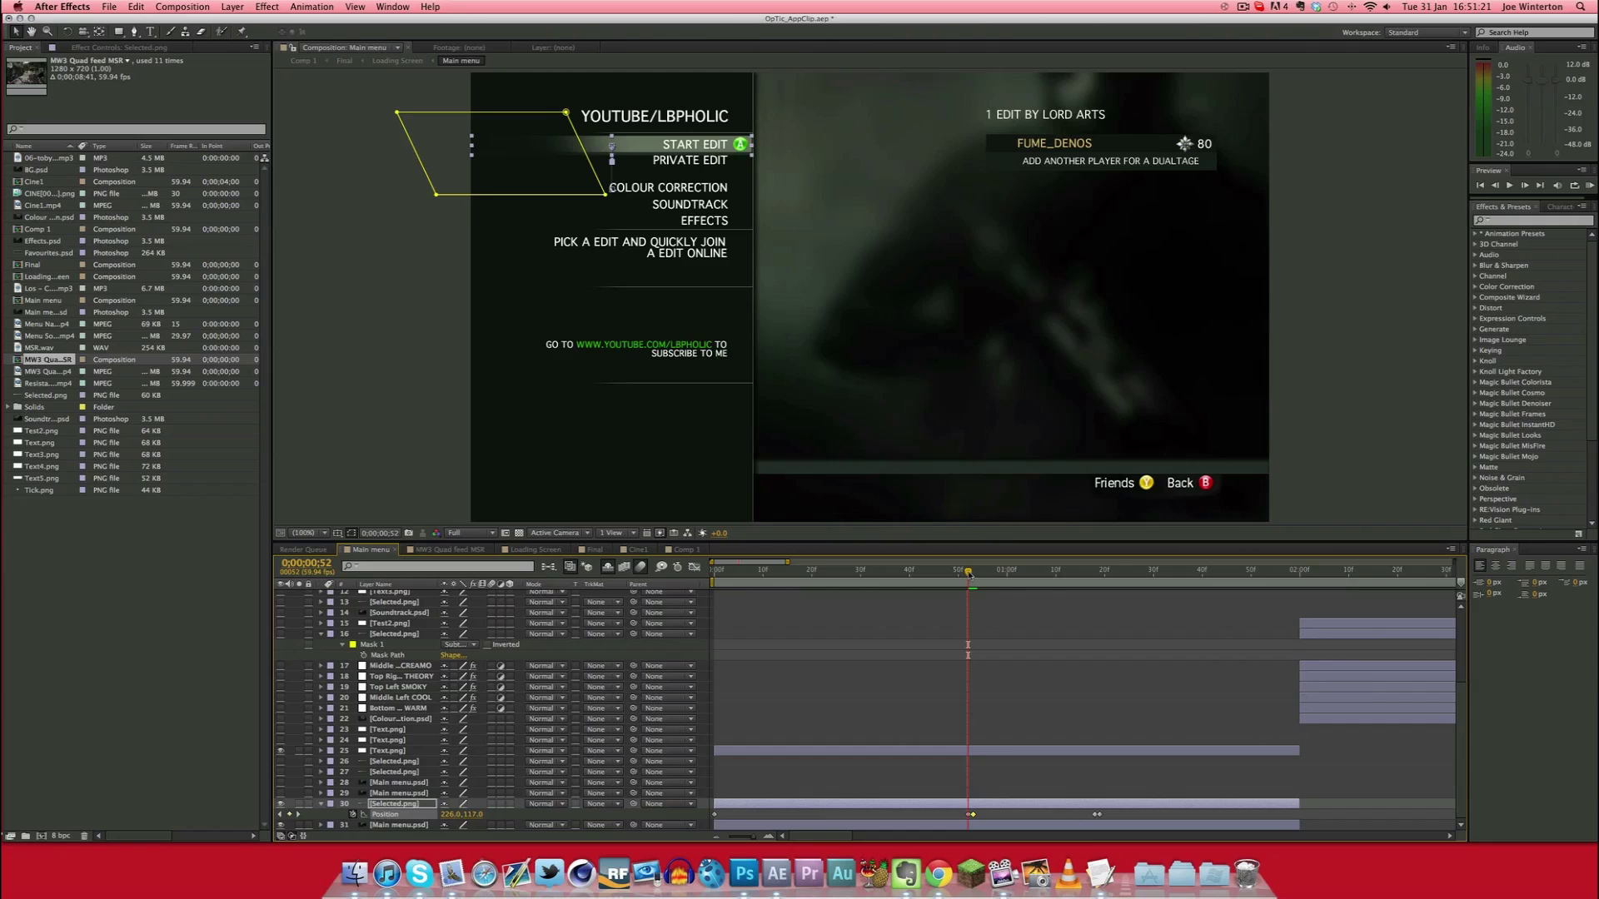
Scrub the highlight's movement through to 0;00;02;00 and make the Colour Correction menu layers 15 to 22 visible
{"action": "left_click_drag", "start_coordinate": [968, 574], "coordinate": [1105, 583]}
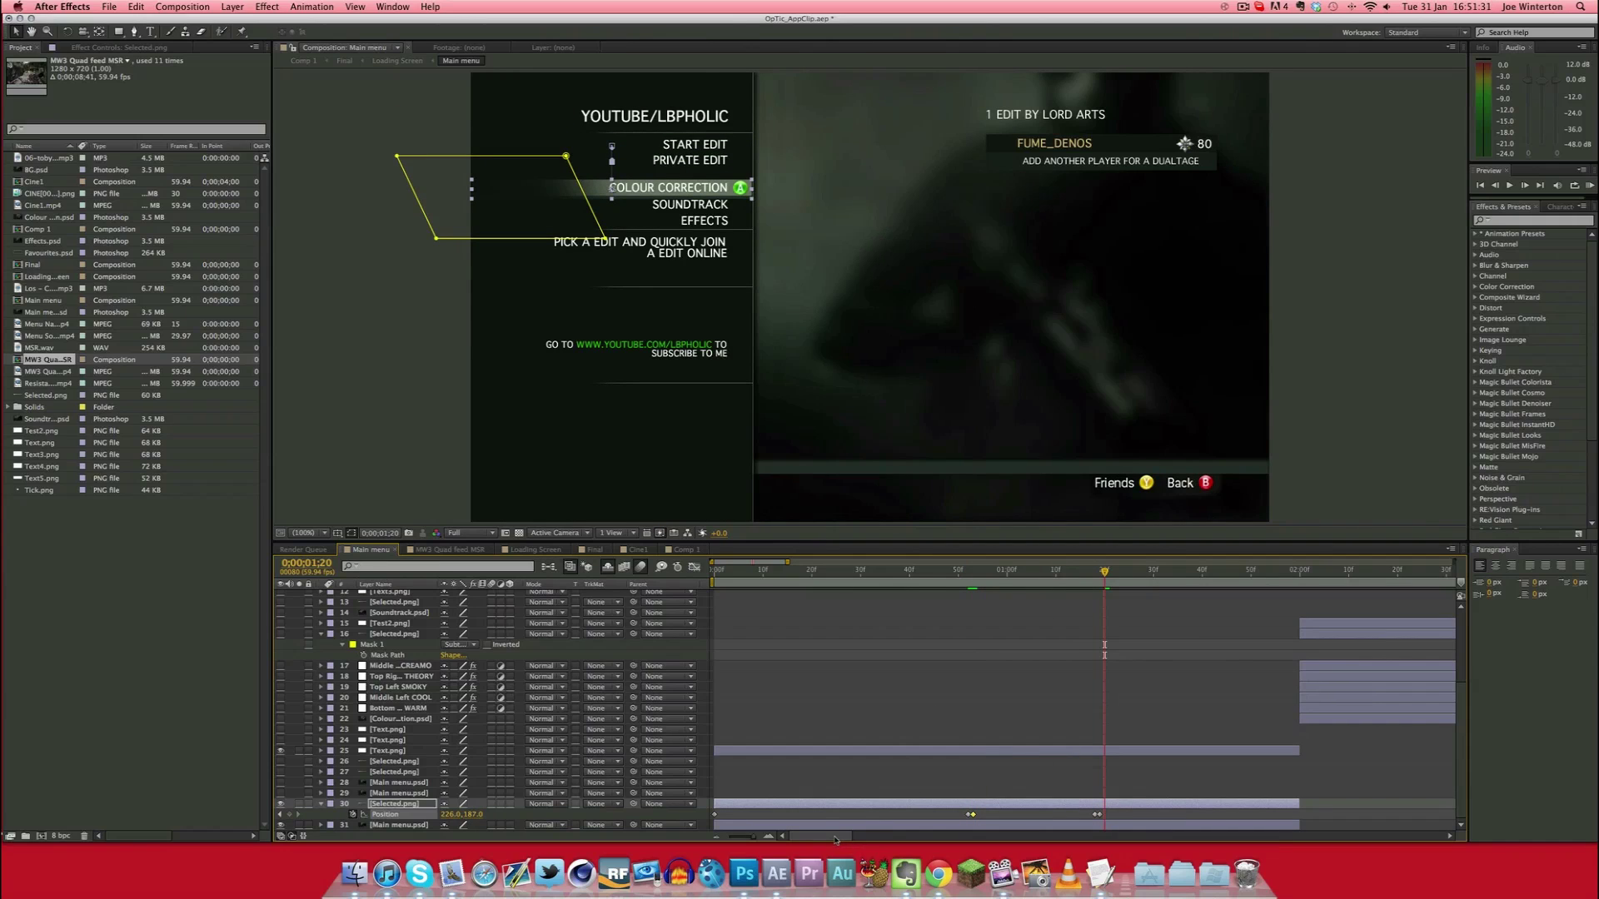
{"action": "scroll", "coordinate": [835, 839], "scroll_direction": "right", "scroll_amount": 5}
{"action": "left_click", "coordinate": [835, 573]}
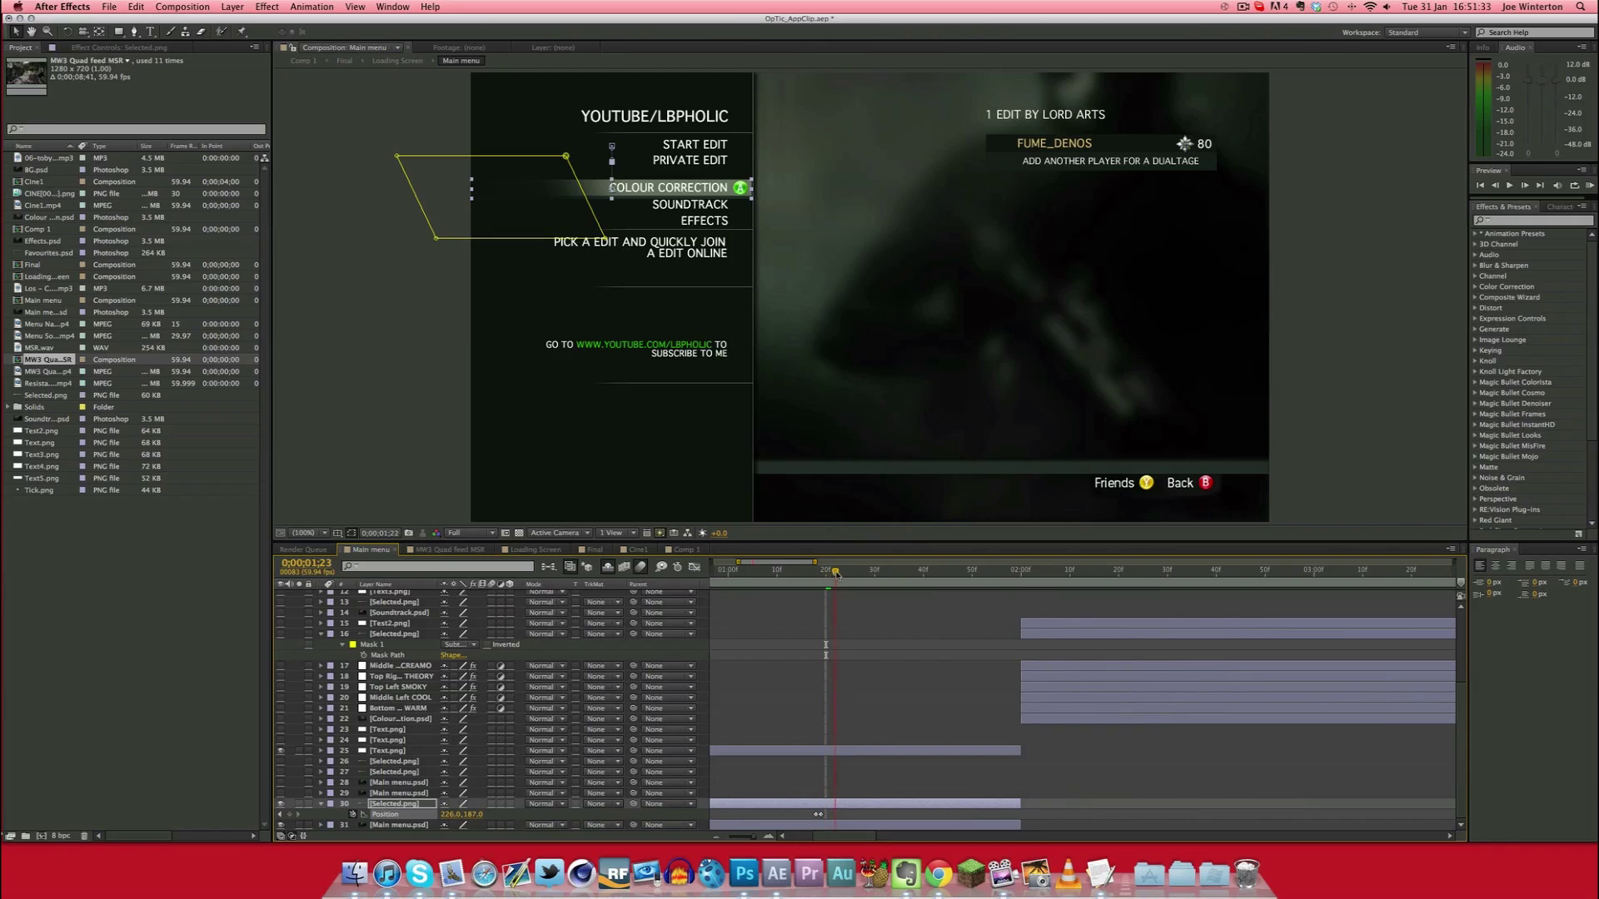
{"action": "left_click_drag", "start_coordinate": [835, 573], "coordinate": [1021, 575]}
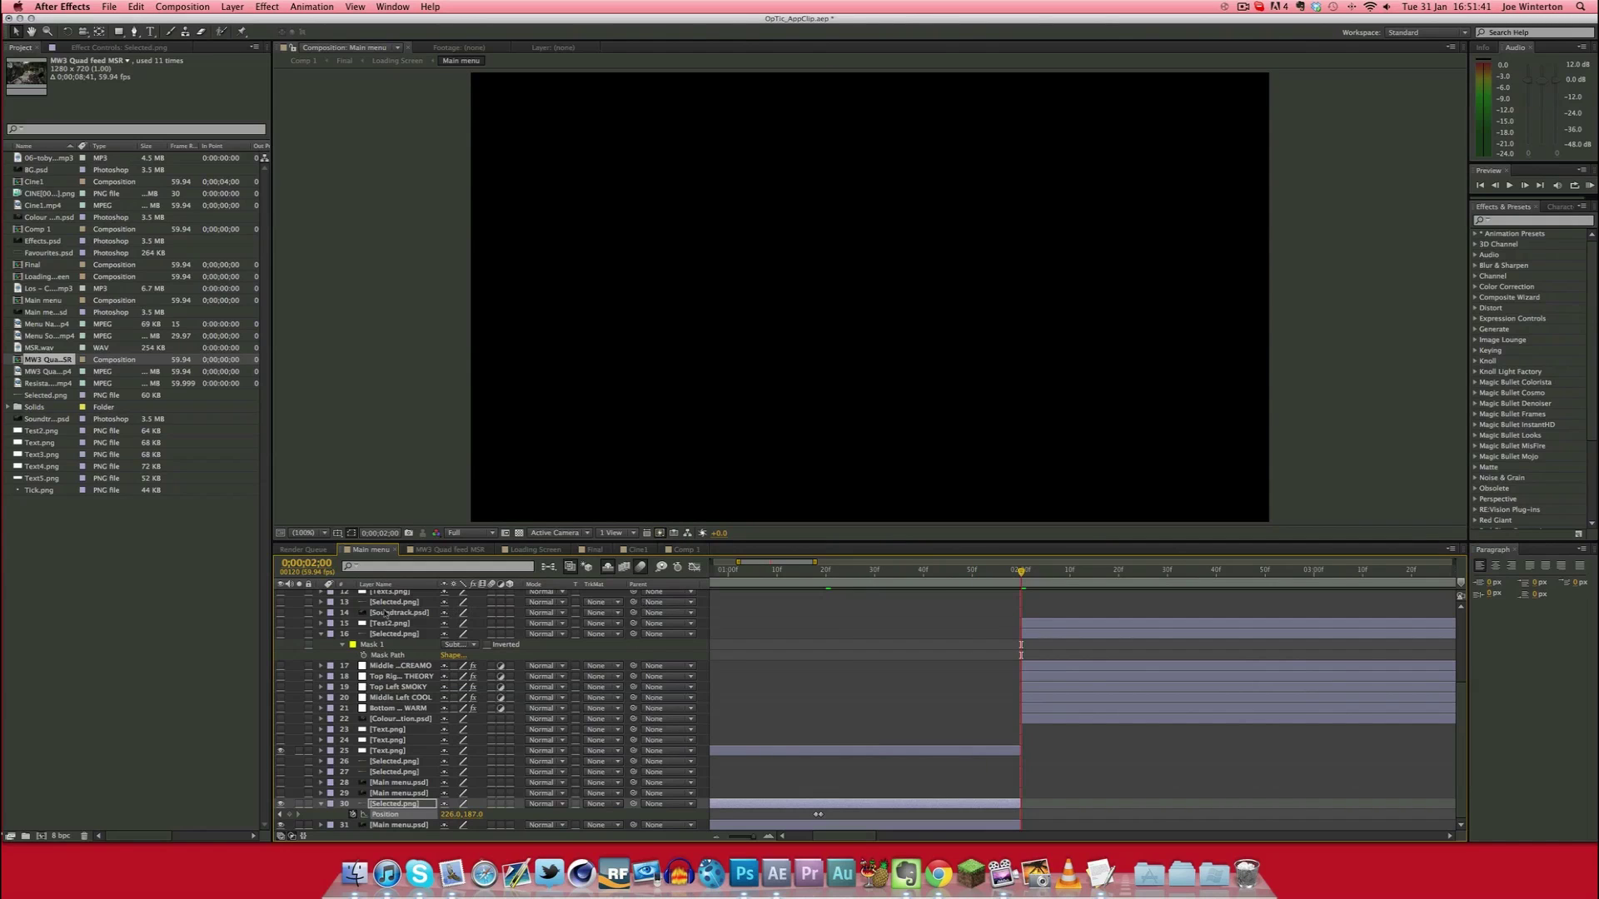
{"action": "left_click_drag", "start_coordinate": [282, 628], "coordinate": [282, 722]}
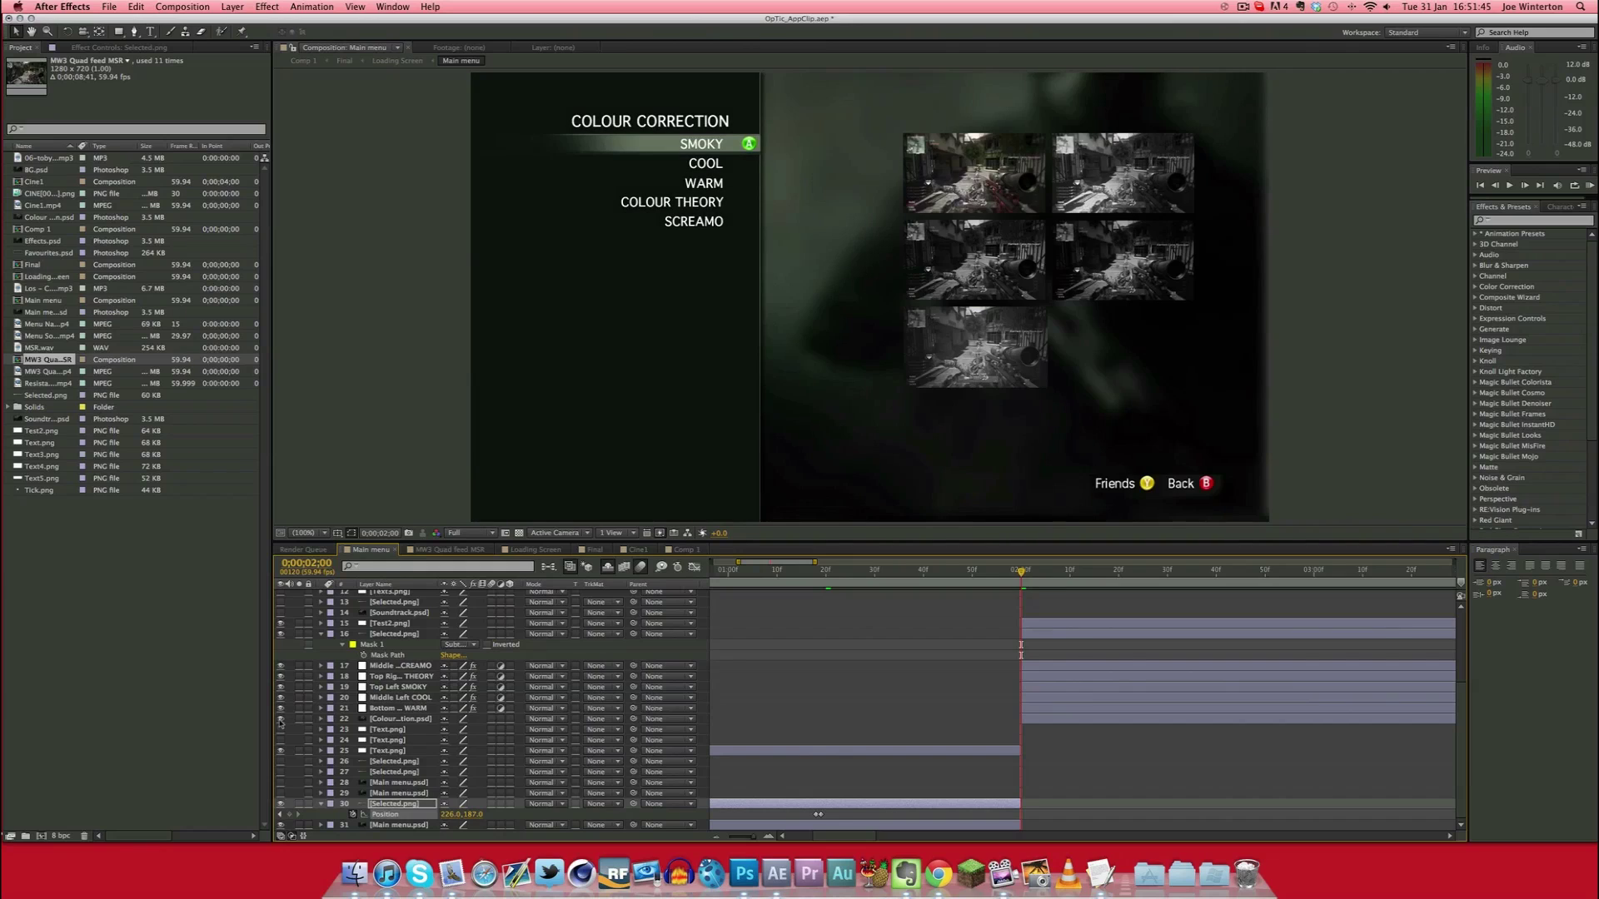
Examine how layers 17 to 22 and Text2.png take over from Text.png layer 25 at 0;00;02;00
{"action": "left_click", "coordinate": [1029, 668]}
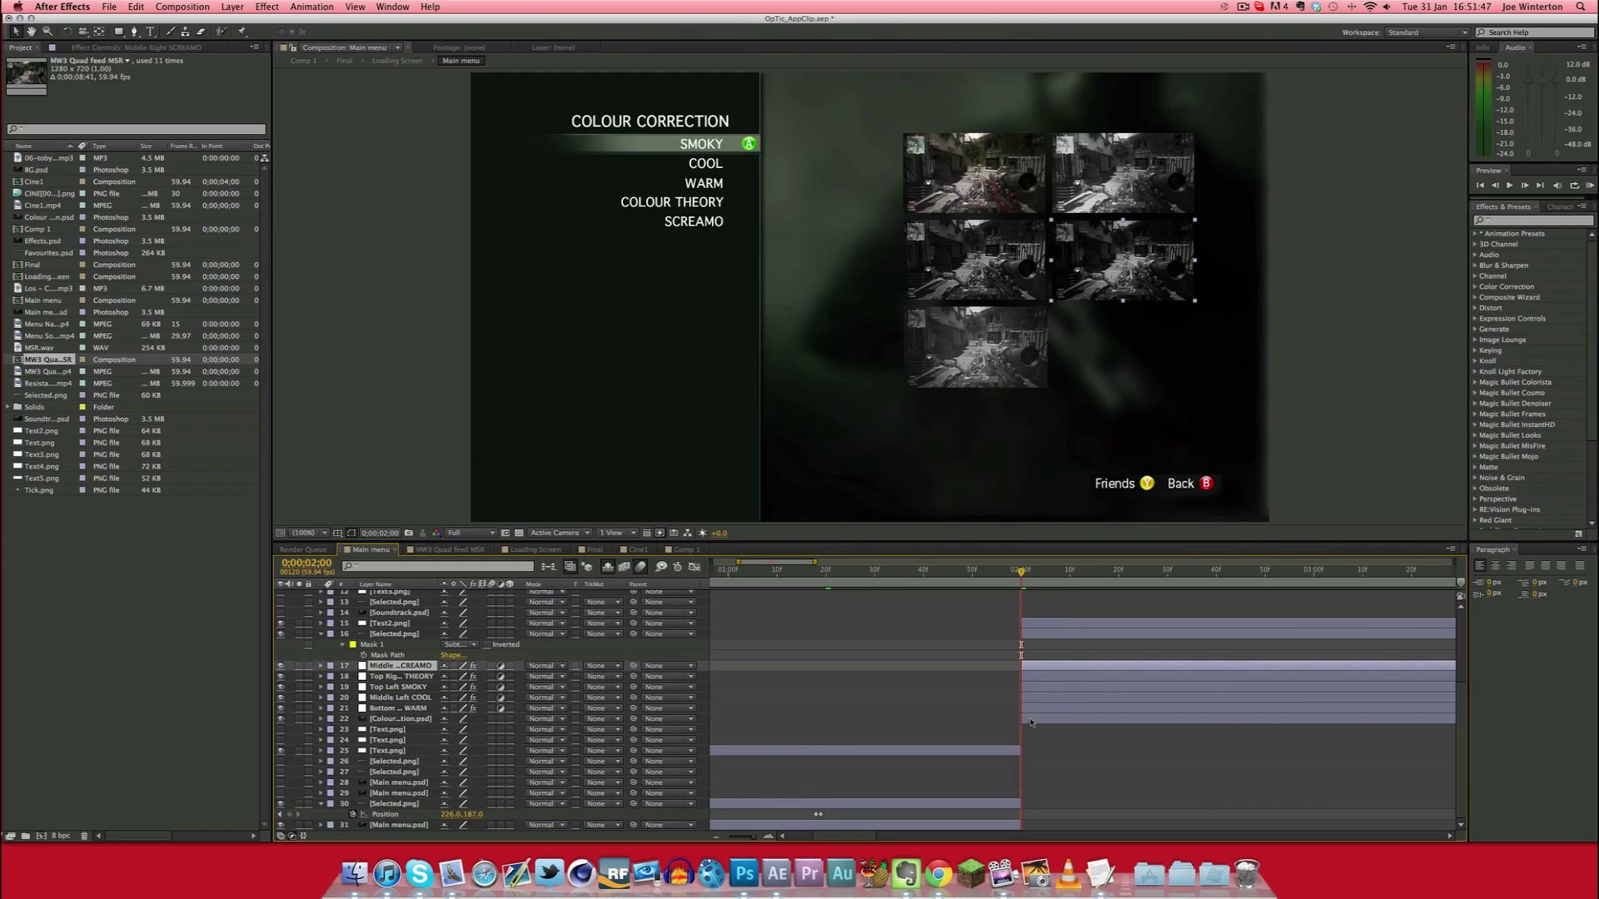
{"action": "left_click", "coordinate": [1031, 722], "text": "shift"}
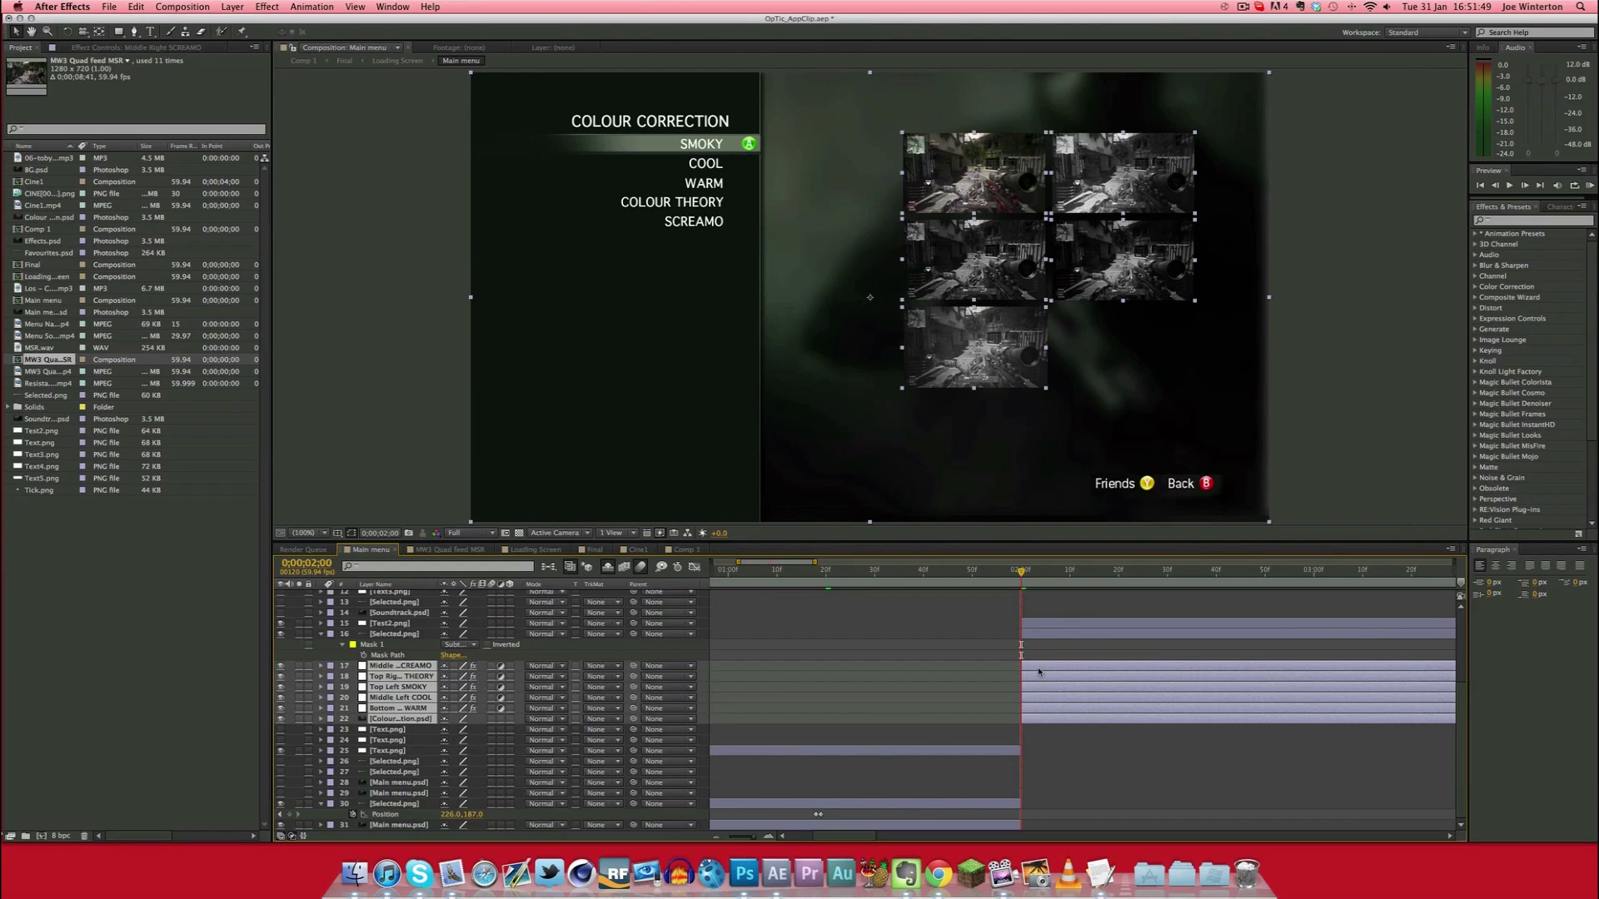
{"action": "left_click", "coordinate": [1048, 623]}
{"action": "scroll", "coordinate": [1299, 684], "scroll_direction": "up", "scroll_amount": 3}
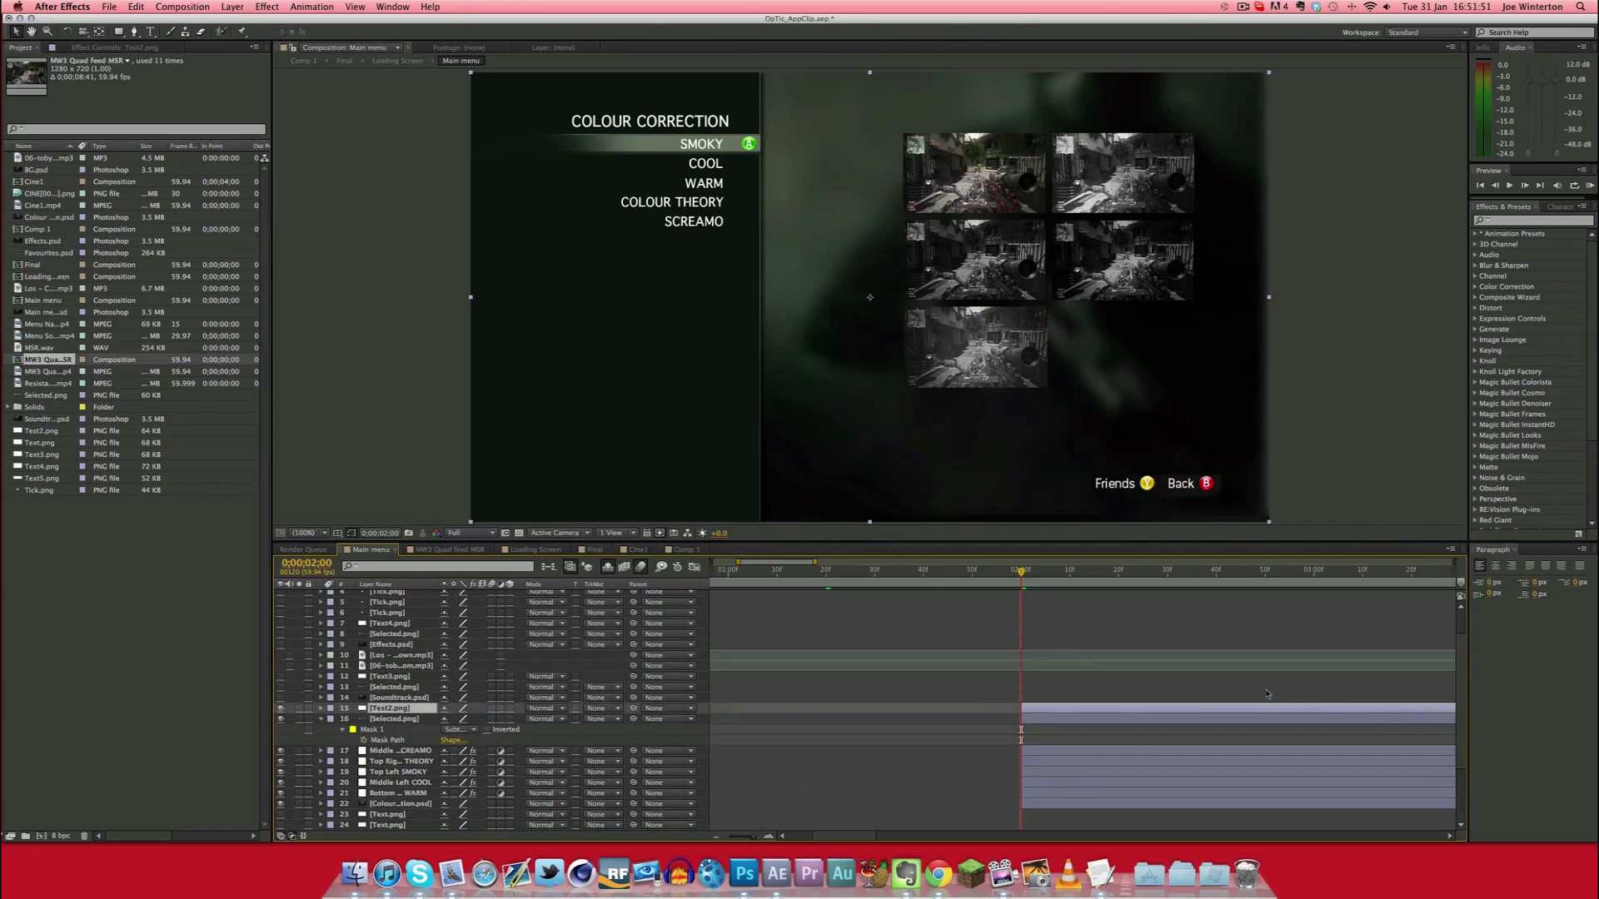
{"action": "scroll", "coordinate": [1090, 697], "scroll_direction": "down", "scroll_amount": 3}
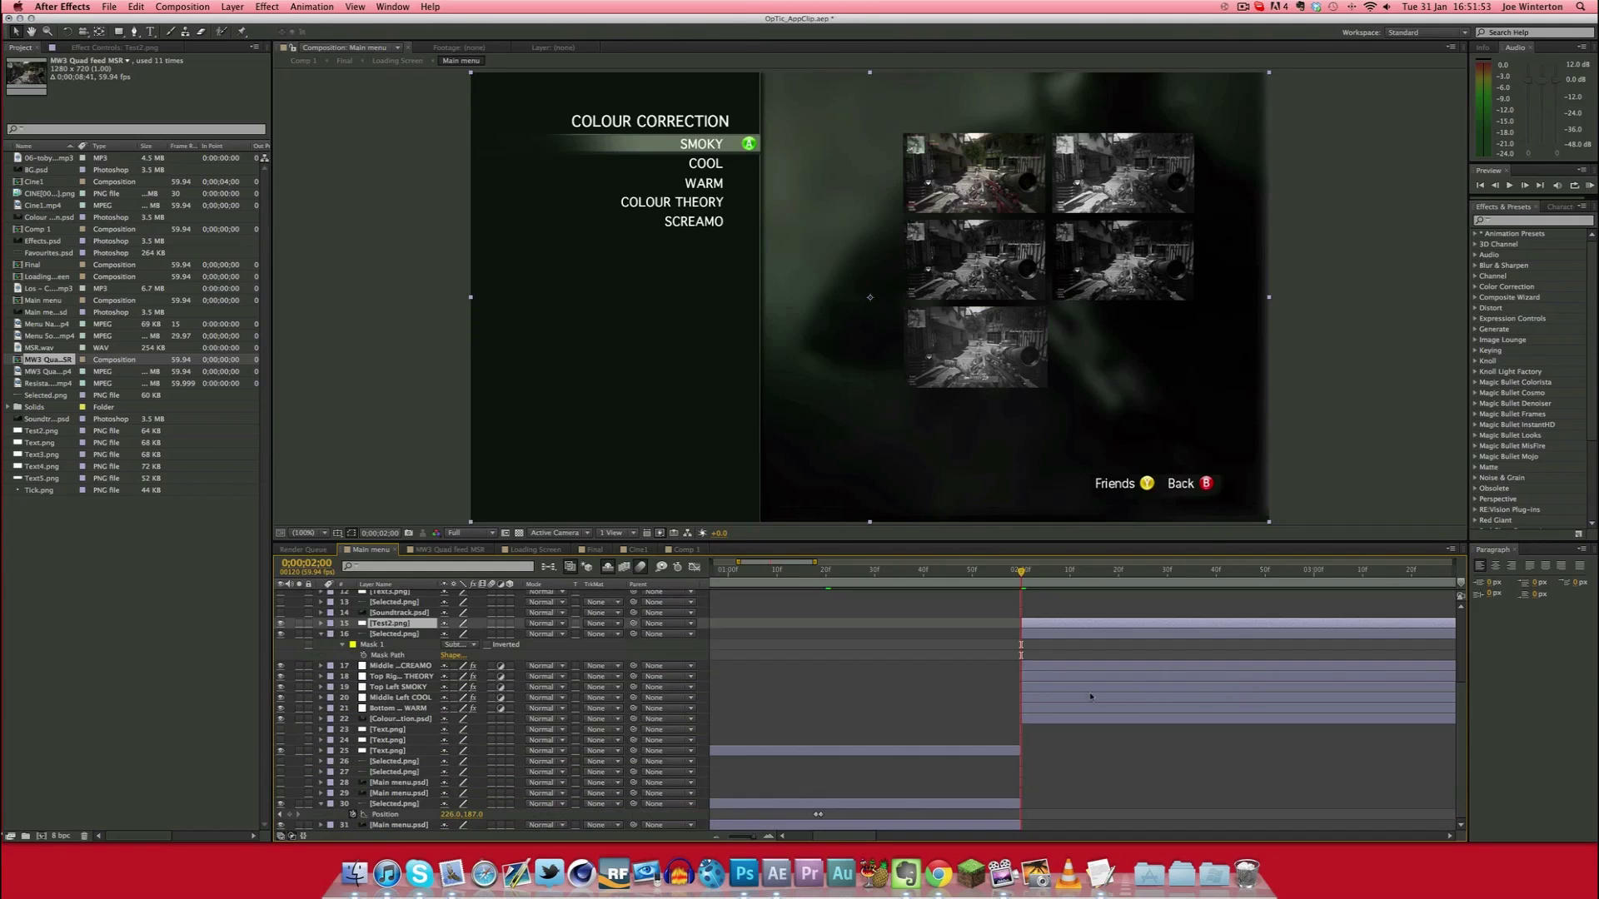
{"action": "left_click", "coordinate": [969, 751]}
{"action": "mouse_move", "coordinate": [1022, 587]}
{"action": "left_mouse_down"}
{"action": "mouse_move", "coordinate": [983, 575]}
{"action": "mouse_move", "coordinate": [1021, 573]}
{"action": "left_mouse_up"}
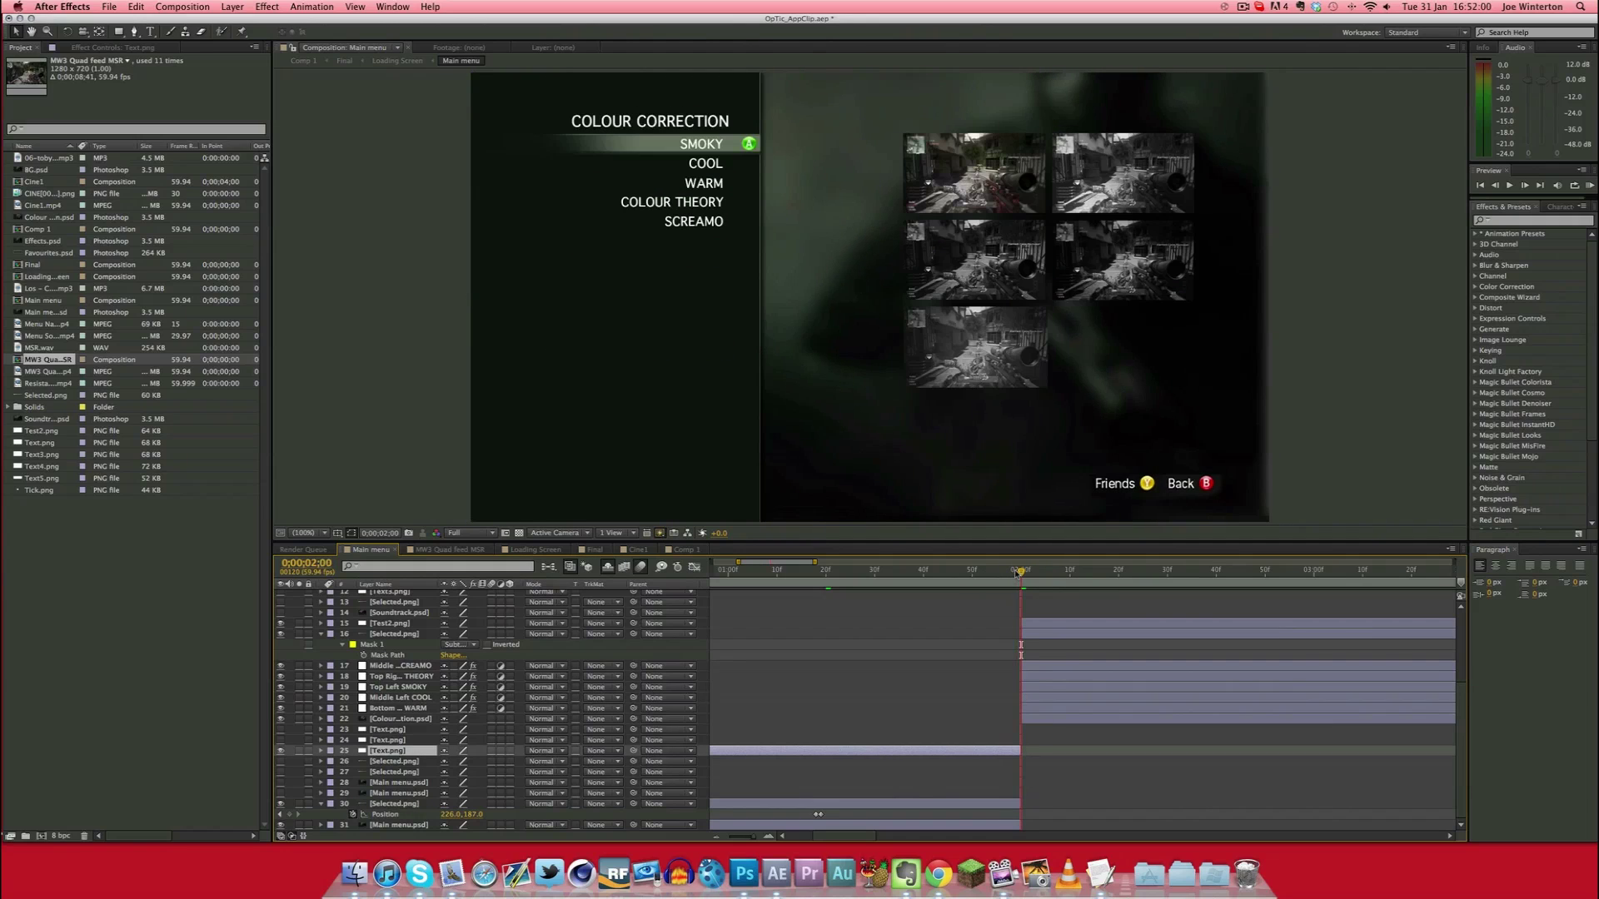
Isolate the Colour Correction.psd background layer 22, and bring back Text2.png, the Selected.png highlight and the five thumbnail overlays
{"action": "left_click", "coordinate": [1040, 721]}
{"action": "left_click_drag", "start_coordinate": [280, 708], "coordinate": [284, 625]}
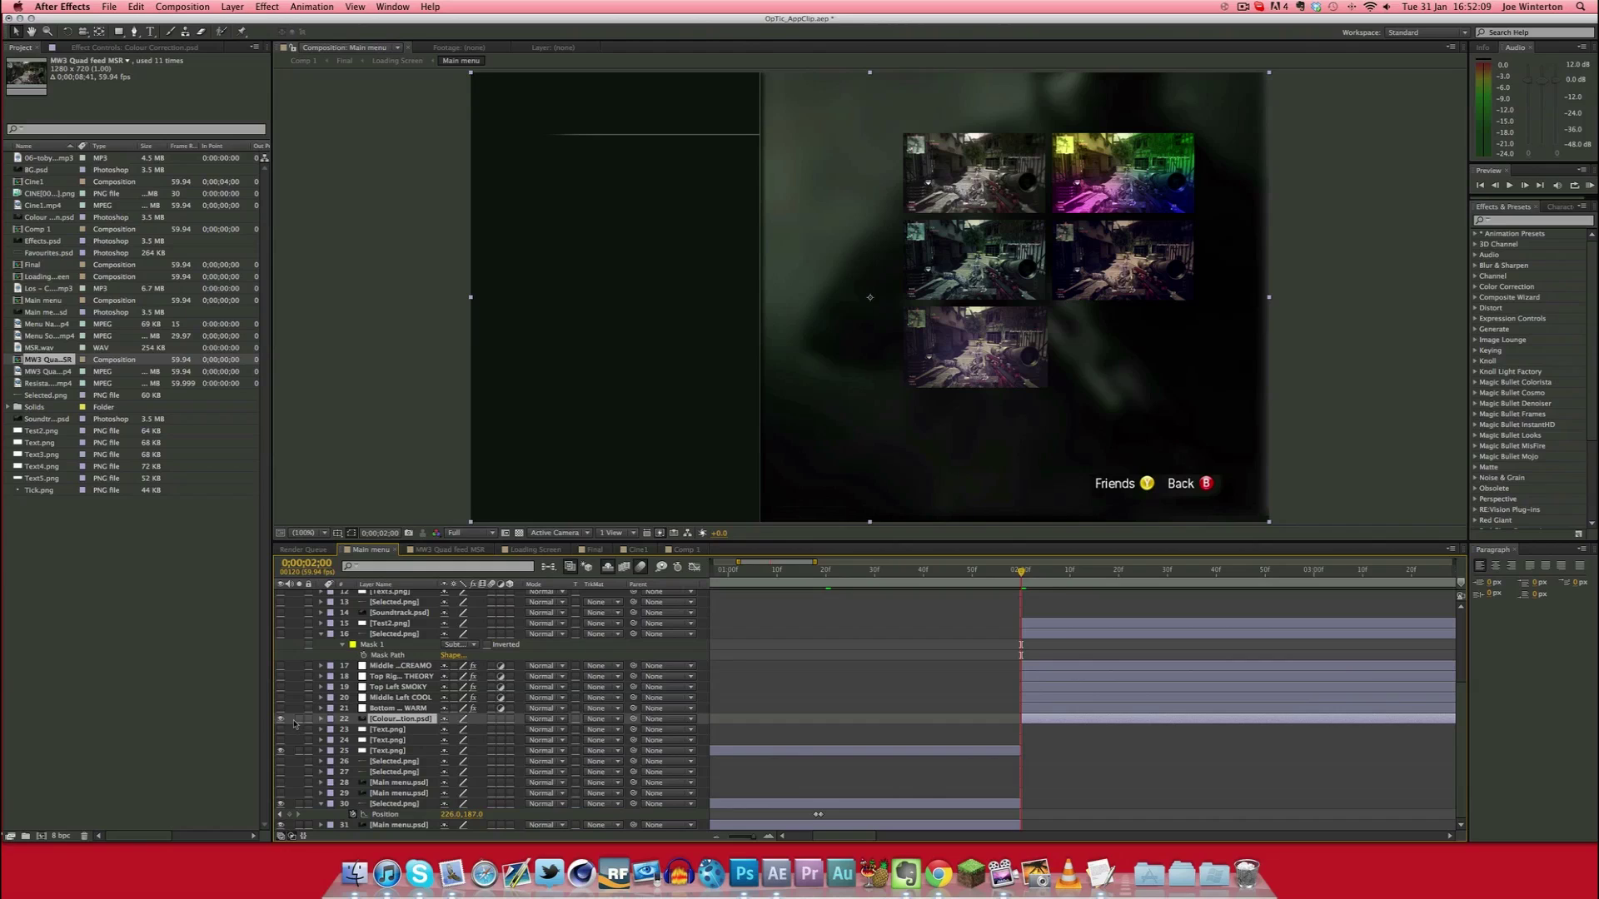
{"action": "left_click", "coordinate": [281, 624]}
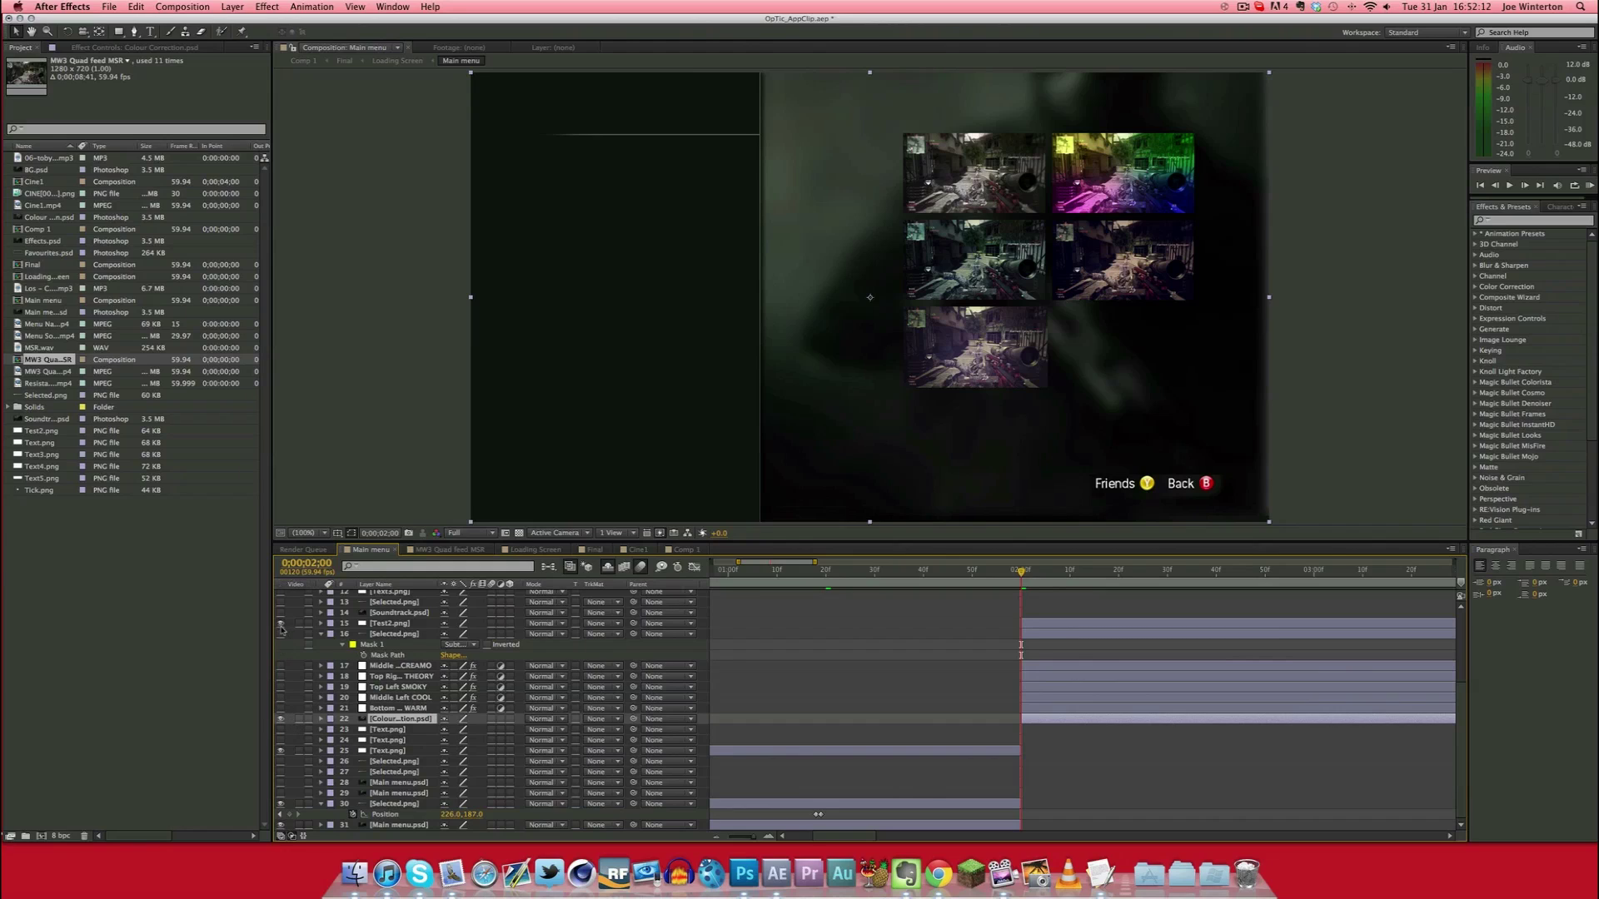
{"action": "left_click", "coordinate": [382, 635]}
{"action": "left_click", "coordinate": [281, 635]}
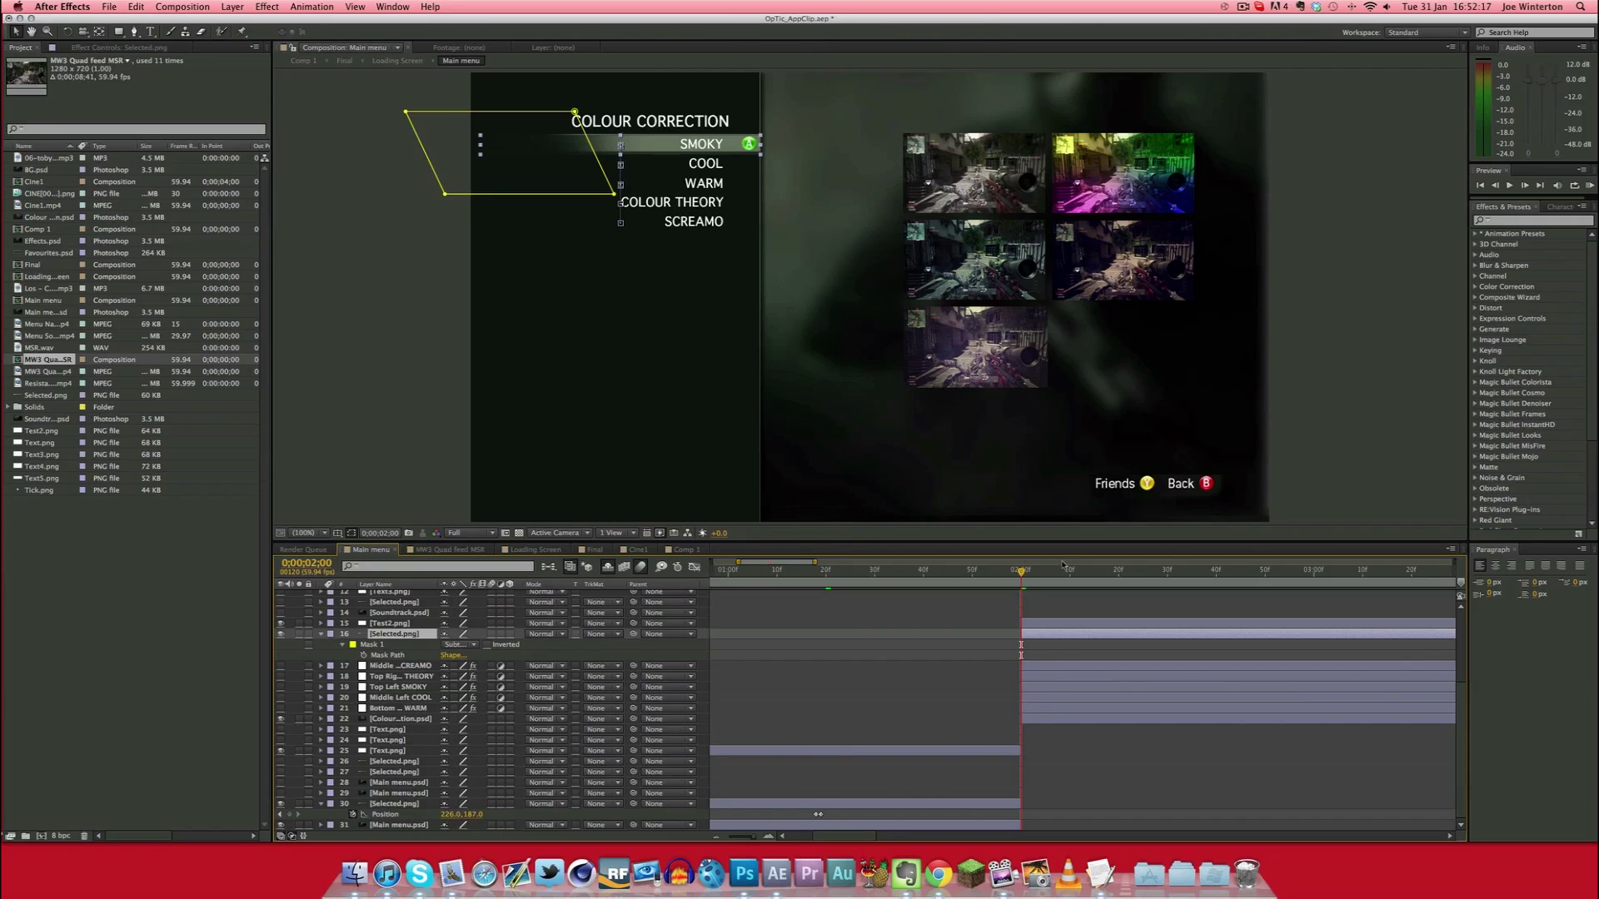
{"action": "left_click_drag", "start_coordinate": [1036, 574], "coordinate": [1153, 575]}
{"action": "left_click_drag", "start_coordinate": [281, 666], "coordinate": [281, 708]}
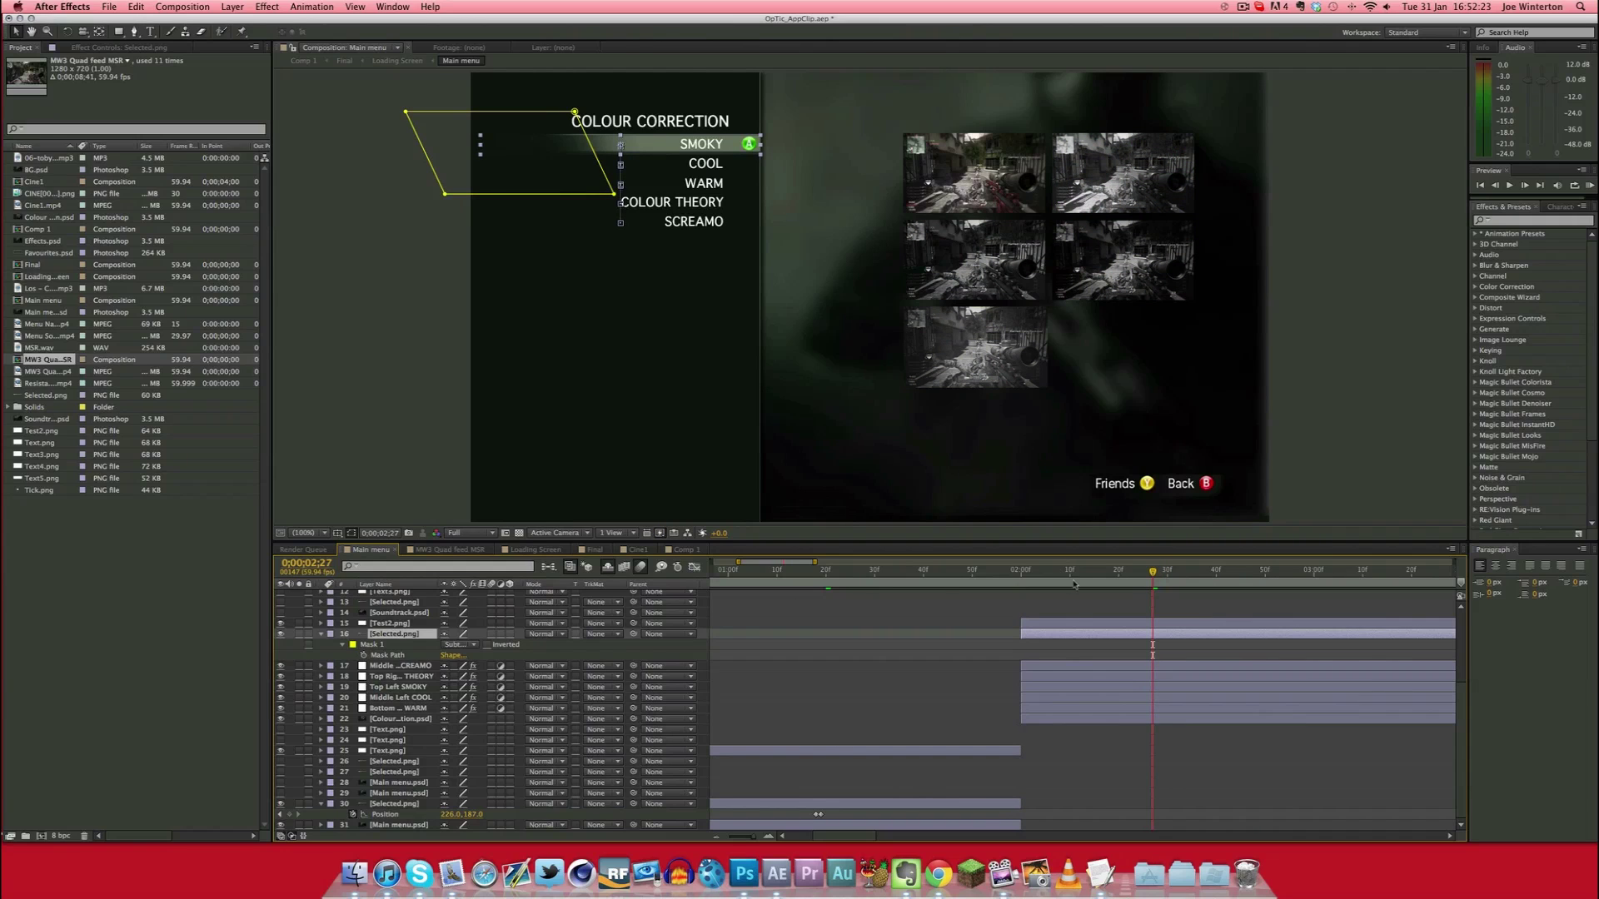
Scrub through the highlight's movement down the Colour Correction menu and return to 0;00;02;15
{"action": "left_click_drag", "start_coordinate": [1074, 583], "coordinate": [1286, 573]}
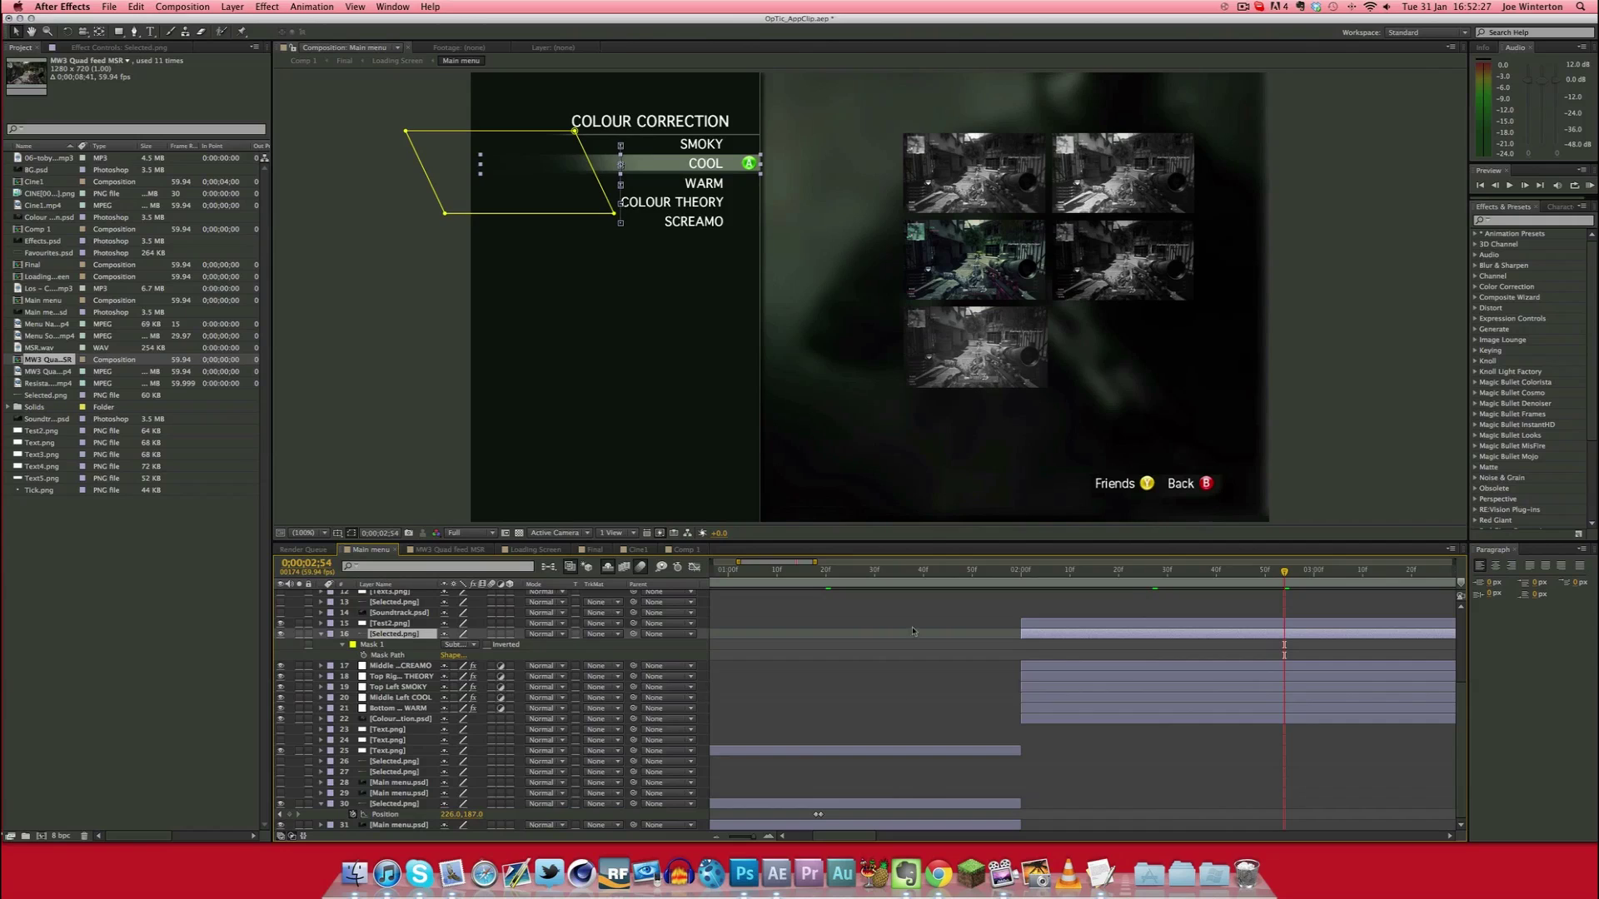
{"action": "left_click_drag", "start_coordinate": [871, 835], "coordinate": [889, 835]}
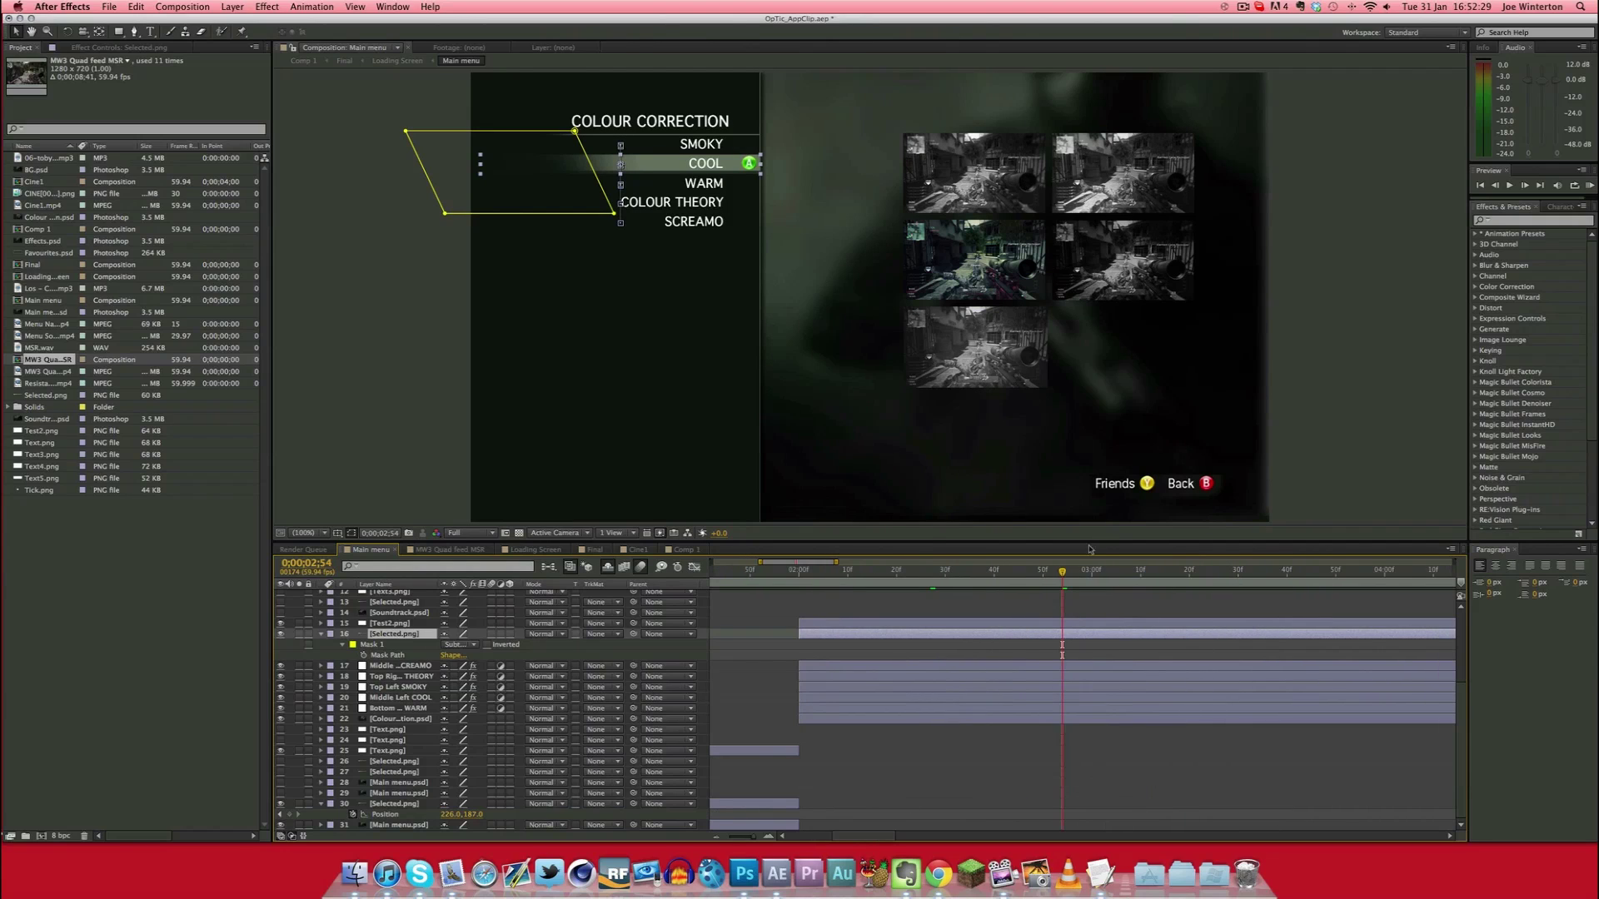
{"action": "left_click", "coordinate": [1073, 572]}
{"action": "left_click_drag", "start_coordinate": [1080, 572], "coordinate": [871, 567]}
Reveal the Opacity keyframes of the five thumbnail layers 17 to 21 and set the time to 0;00;02;00
{"action": "left_click", "coordinate": [388, 667]}
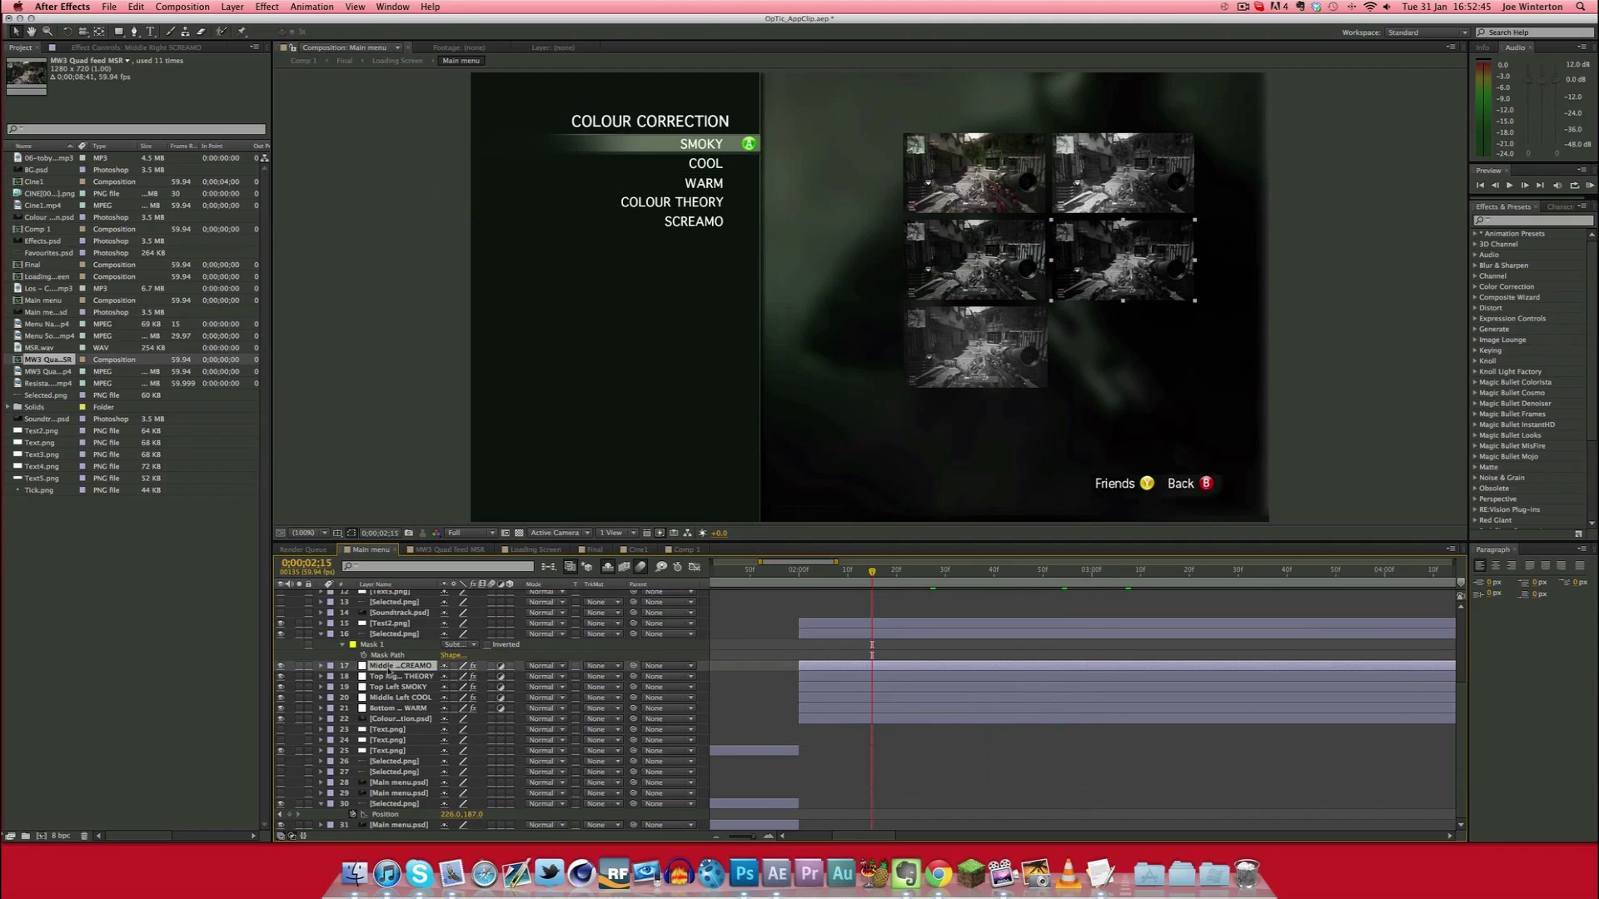
{"action": "left_click", "coordinate": [401, 712], "text": "shift"}
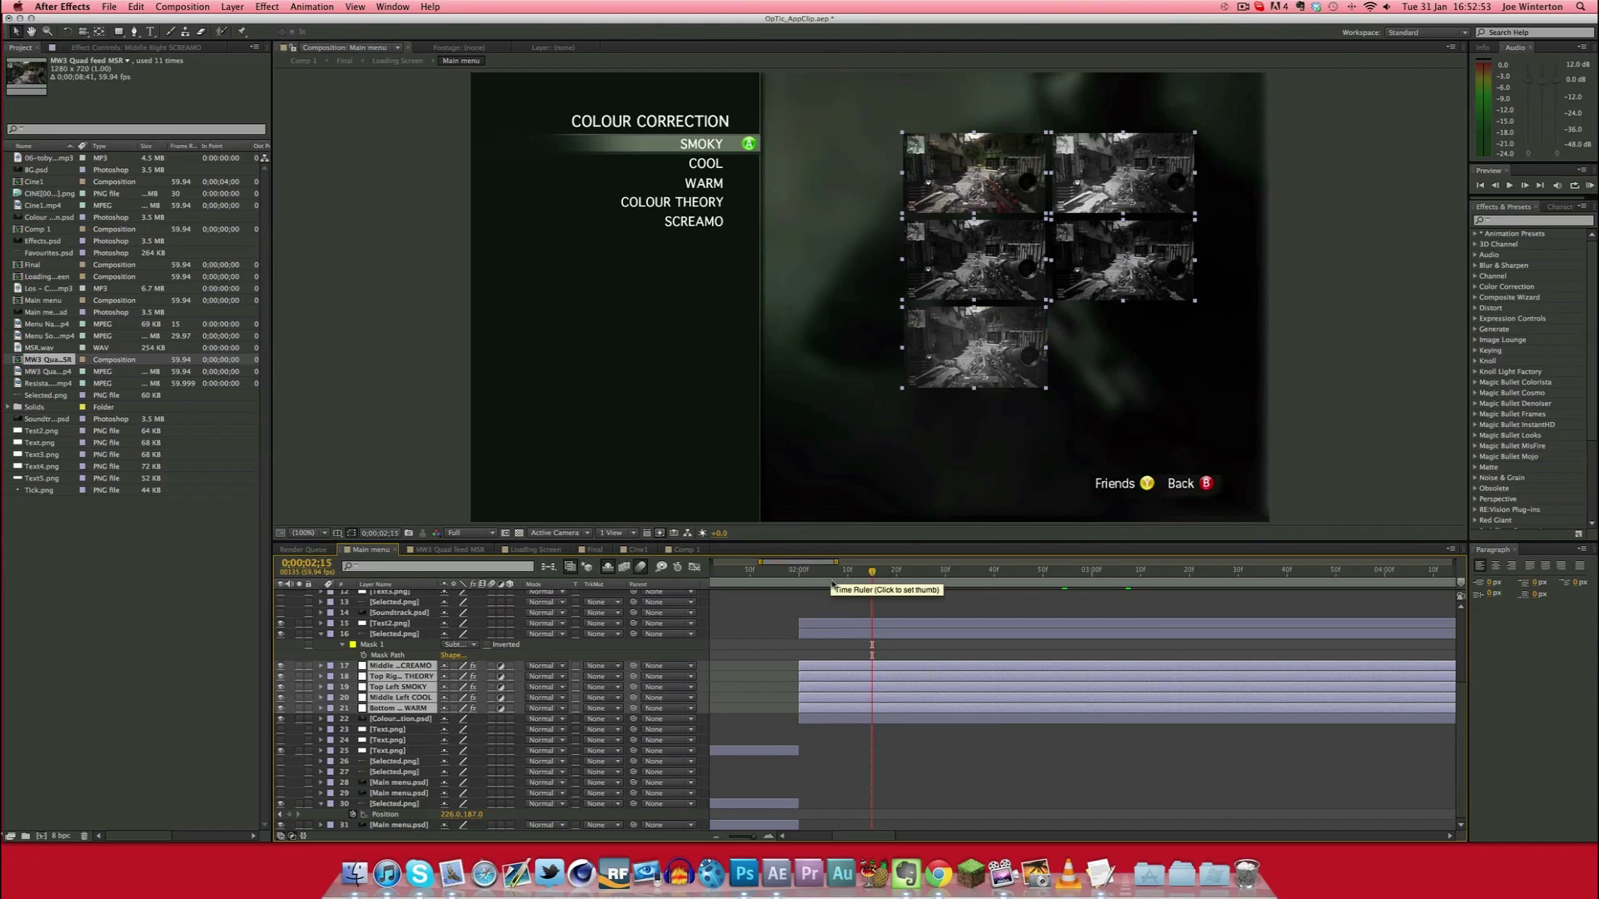
{"action": "key", "text": "t"}
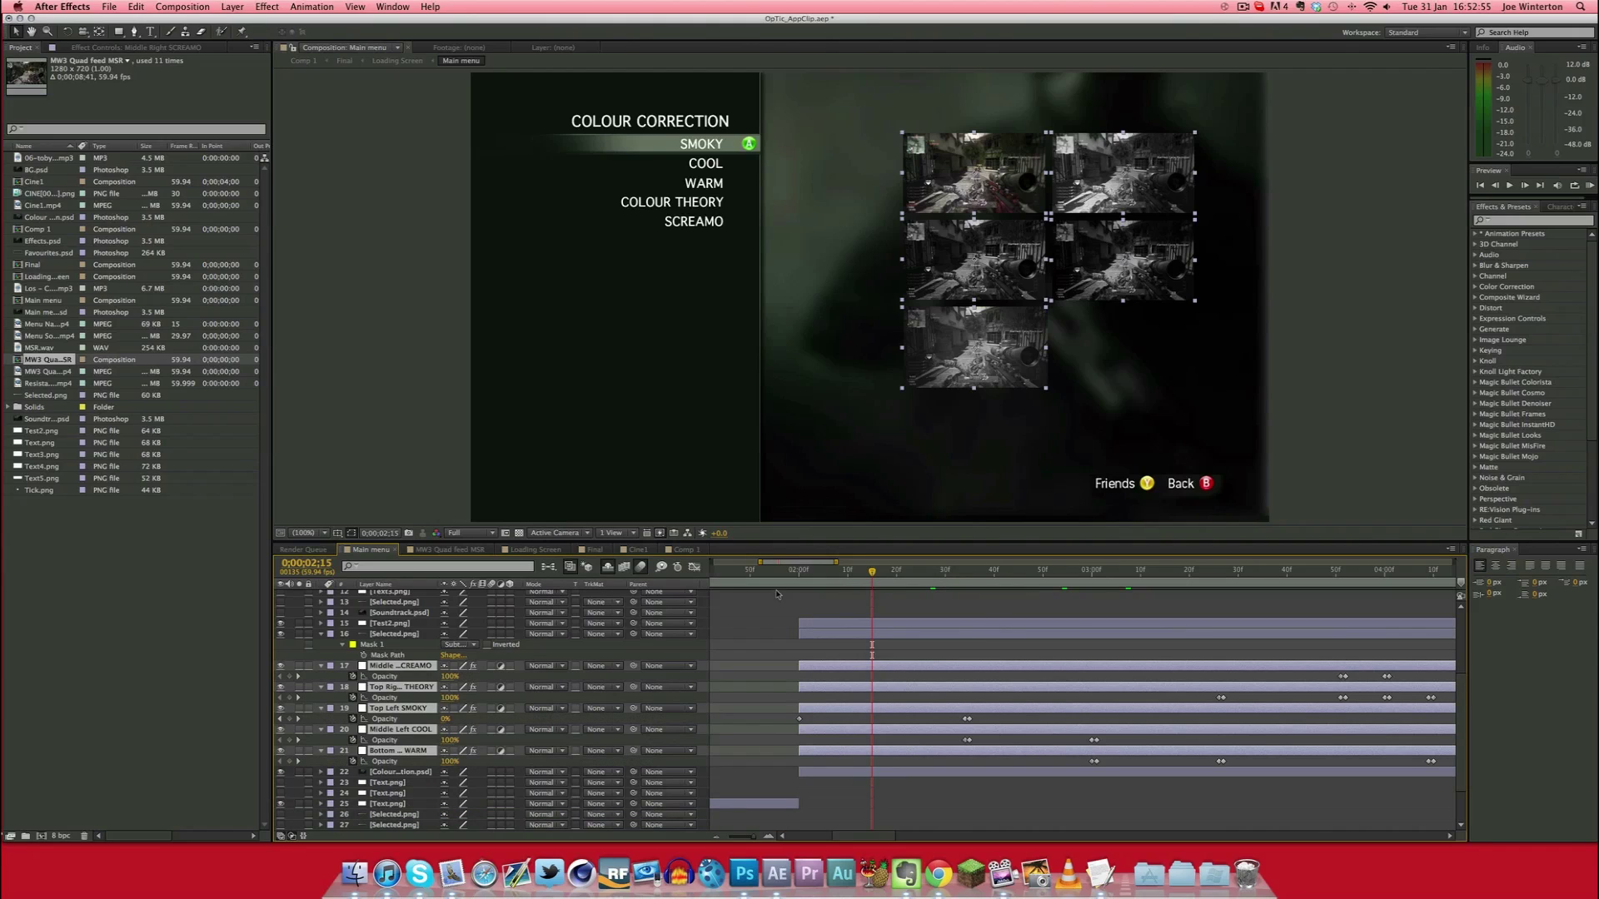
{"action": "left_click", "coordinate": [801, 573]}
{"action": "left_click", "coordinate": [1382, 401]}
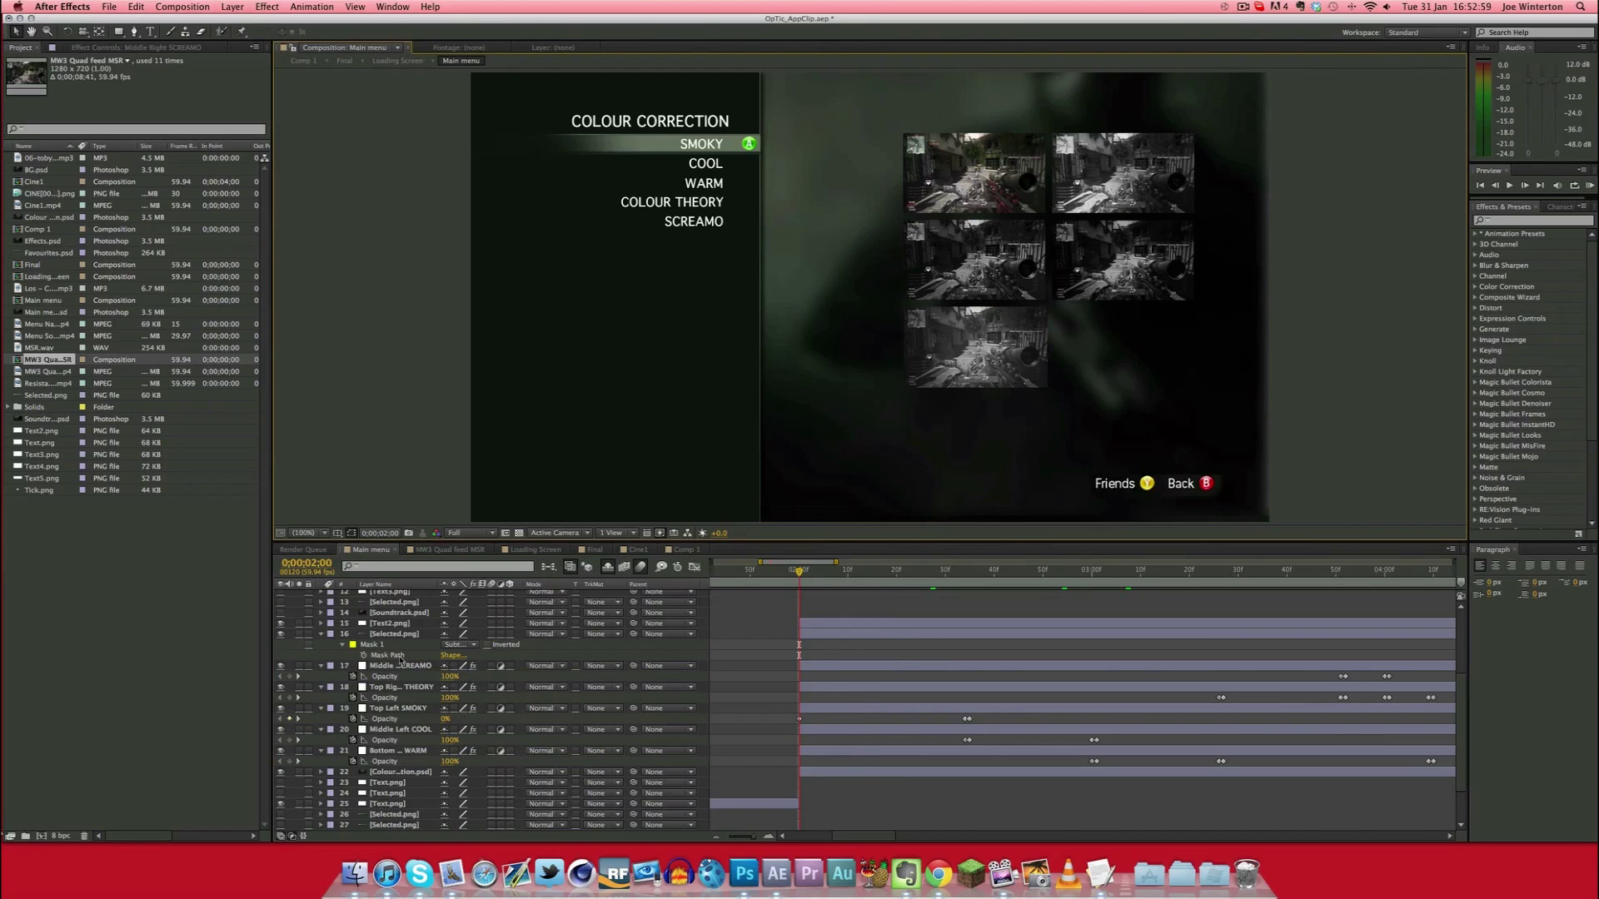
Select the Top Left SMOKY layer, and inspect the Black & White effect settings on the Middle Right SCREAMO layer
{"action": "left_click", "coordinate": [804, 712]}
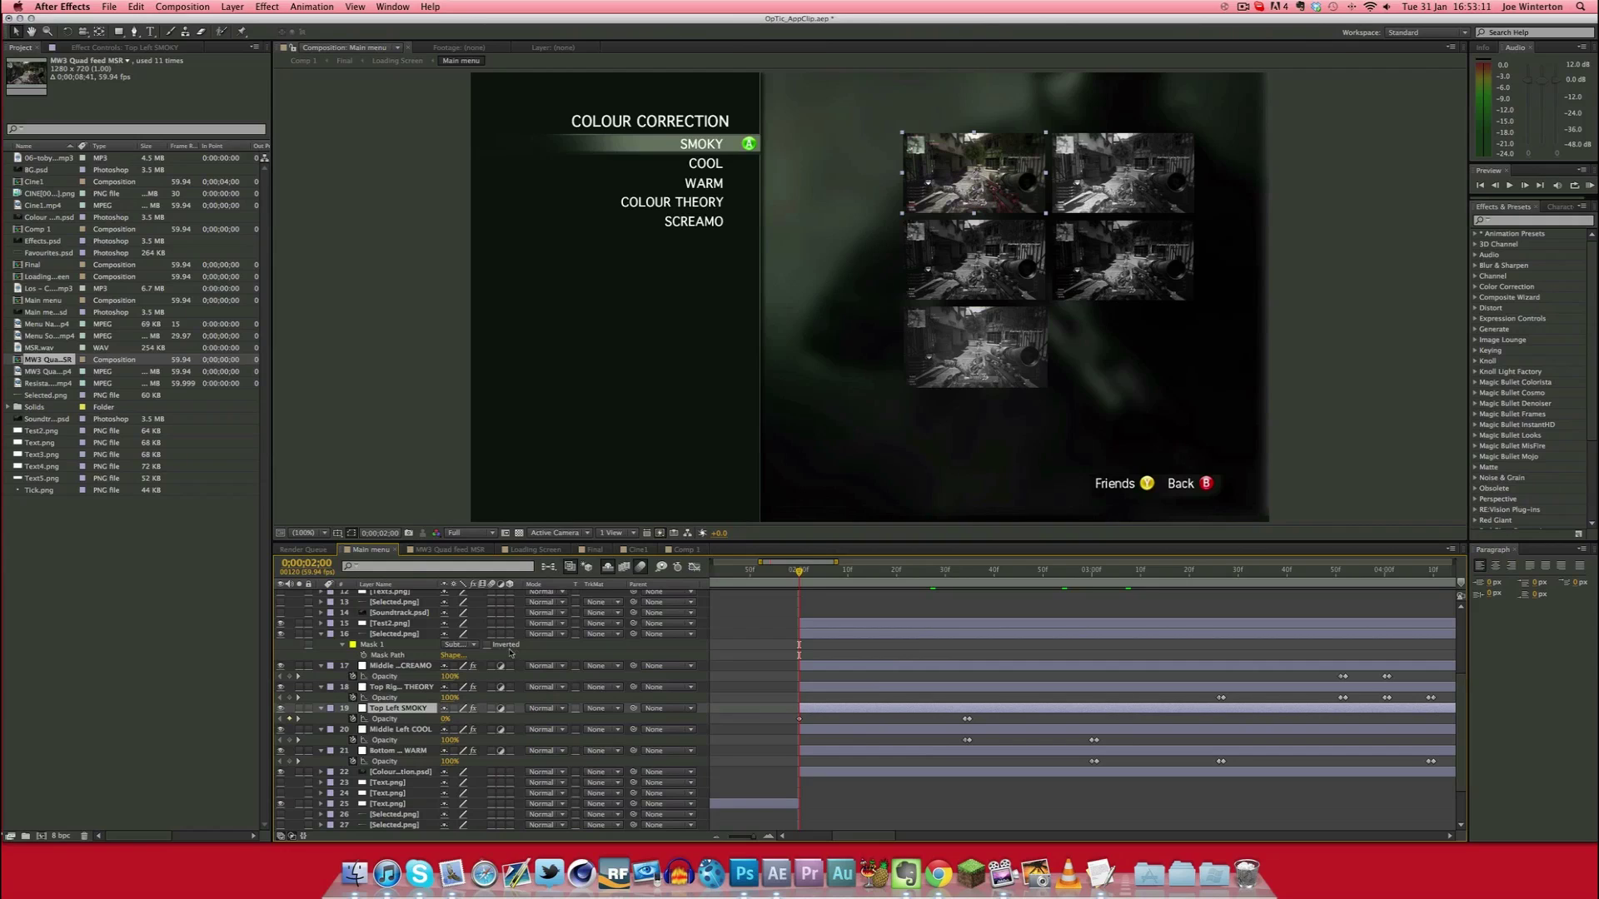
{"action": "left_click", "coordinate": [387, 666]}
{"action": "left_click", "coordinate": [110, 48]}
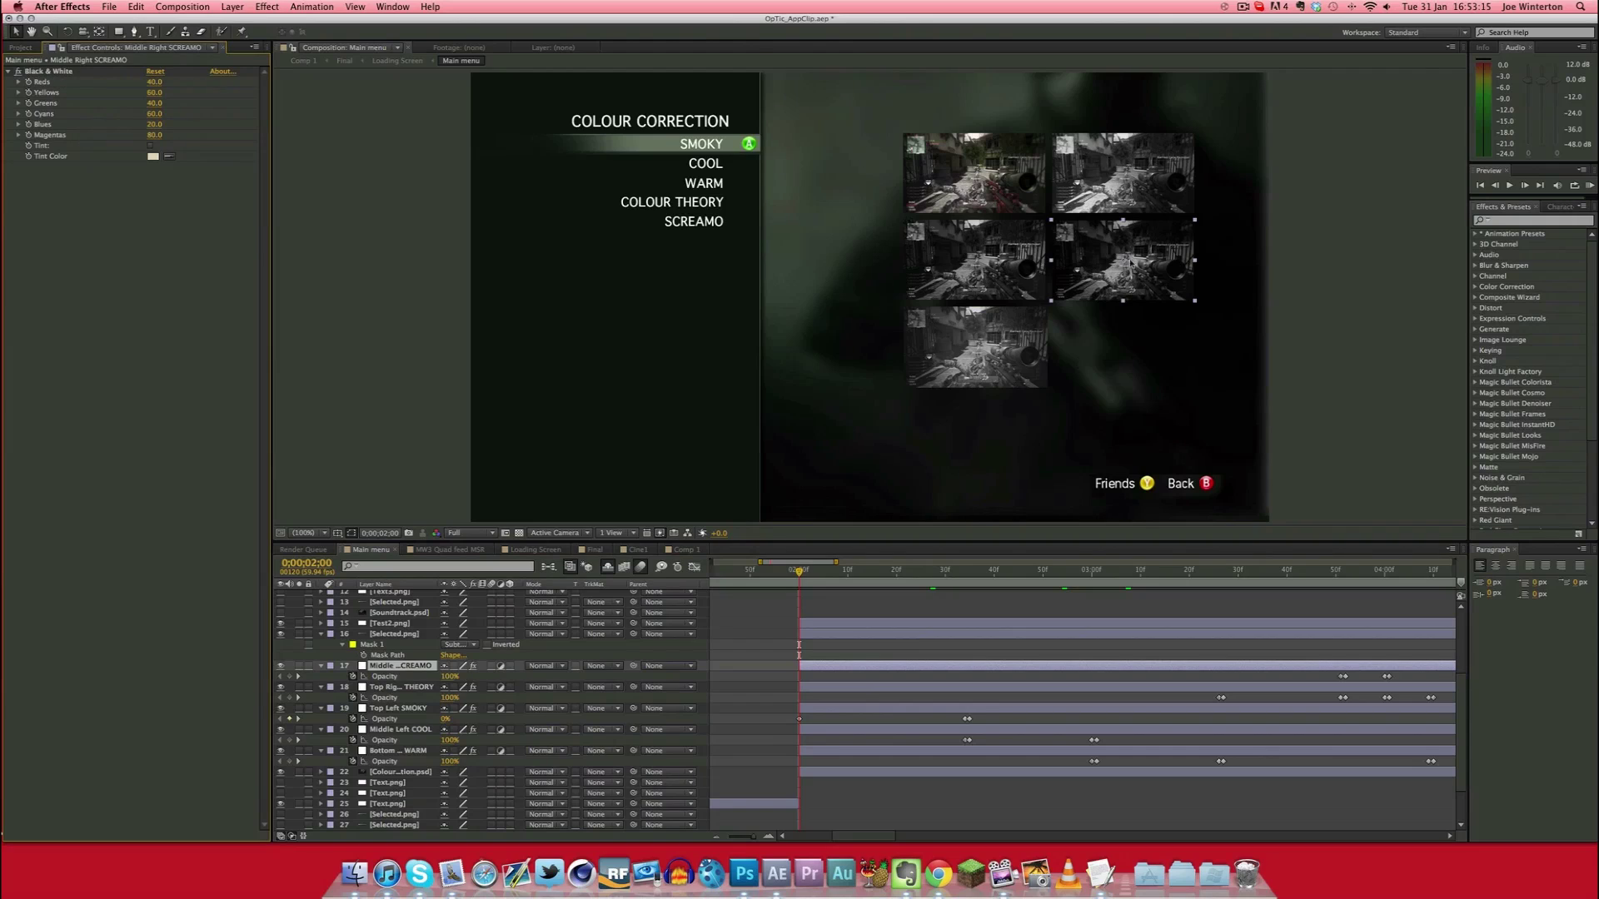
Scrub to 0;00;04;45 to examine how the thumbnails' opacity changes follow the highlighted Colour Correction option
{"action": "left_click_drag", "start_coordinate": [805, 574], "coordinate": [975, 583]}
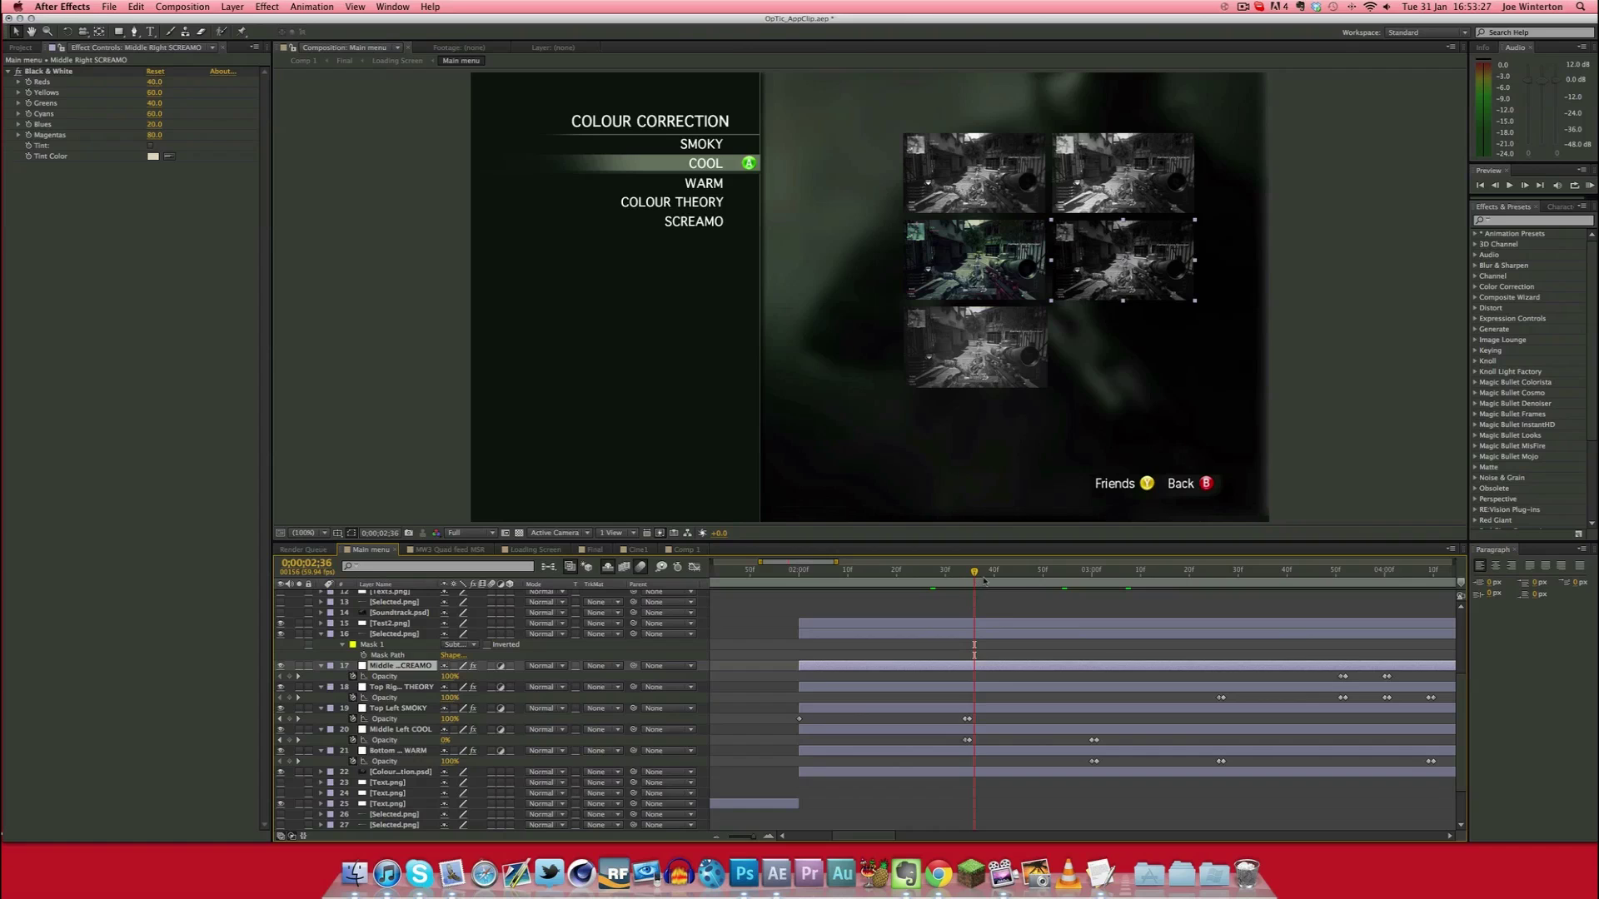
{"action": "left_click_drag", "start_coordinate": [976, 573], "coordinate": [1313, 579]}
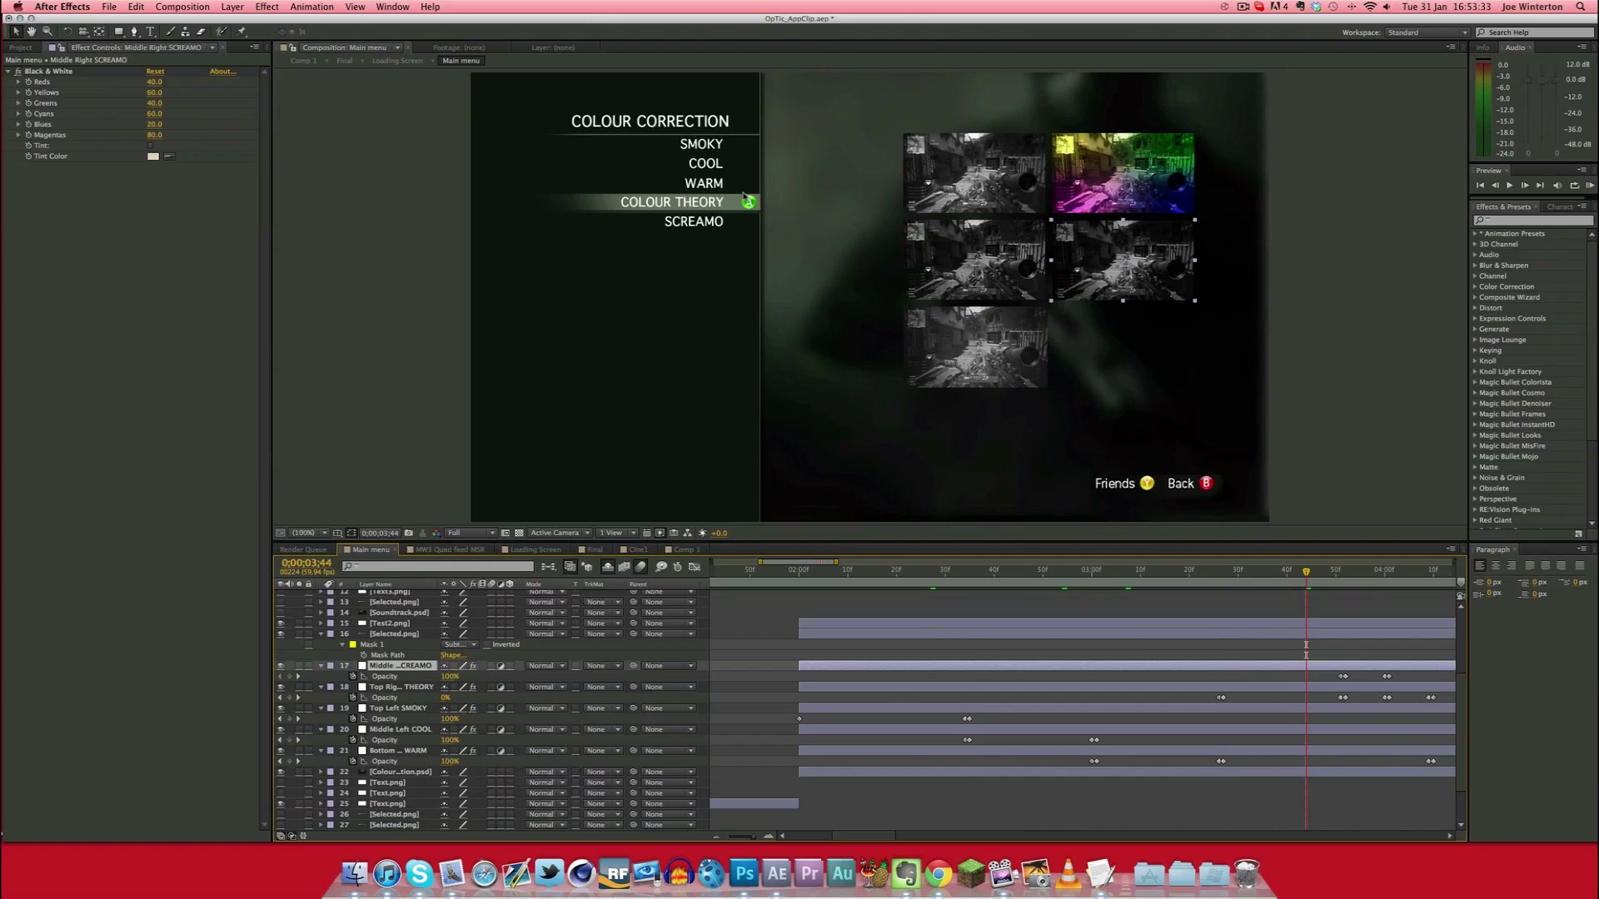
{"action": "left_click_drag", "start_coordinate": [1329, 574], "coordinate": [1405, 585]}
{"action": "scroll", "coordinate": [1005, 634], "scroll_direction": "right", "scroll_amount": 10}
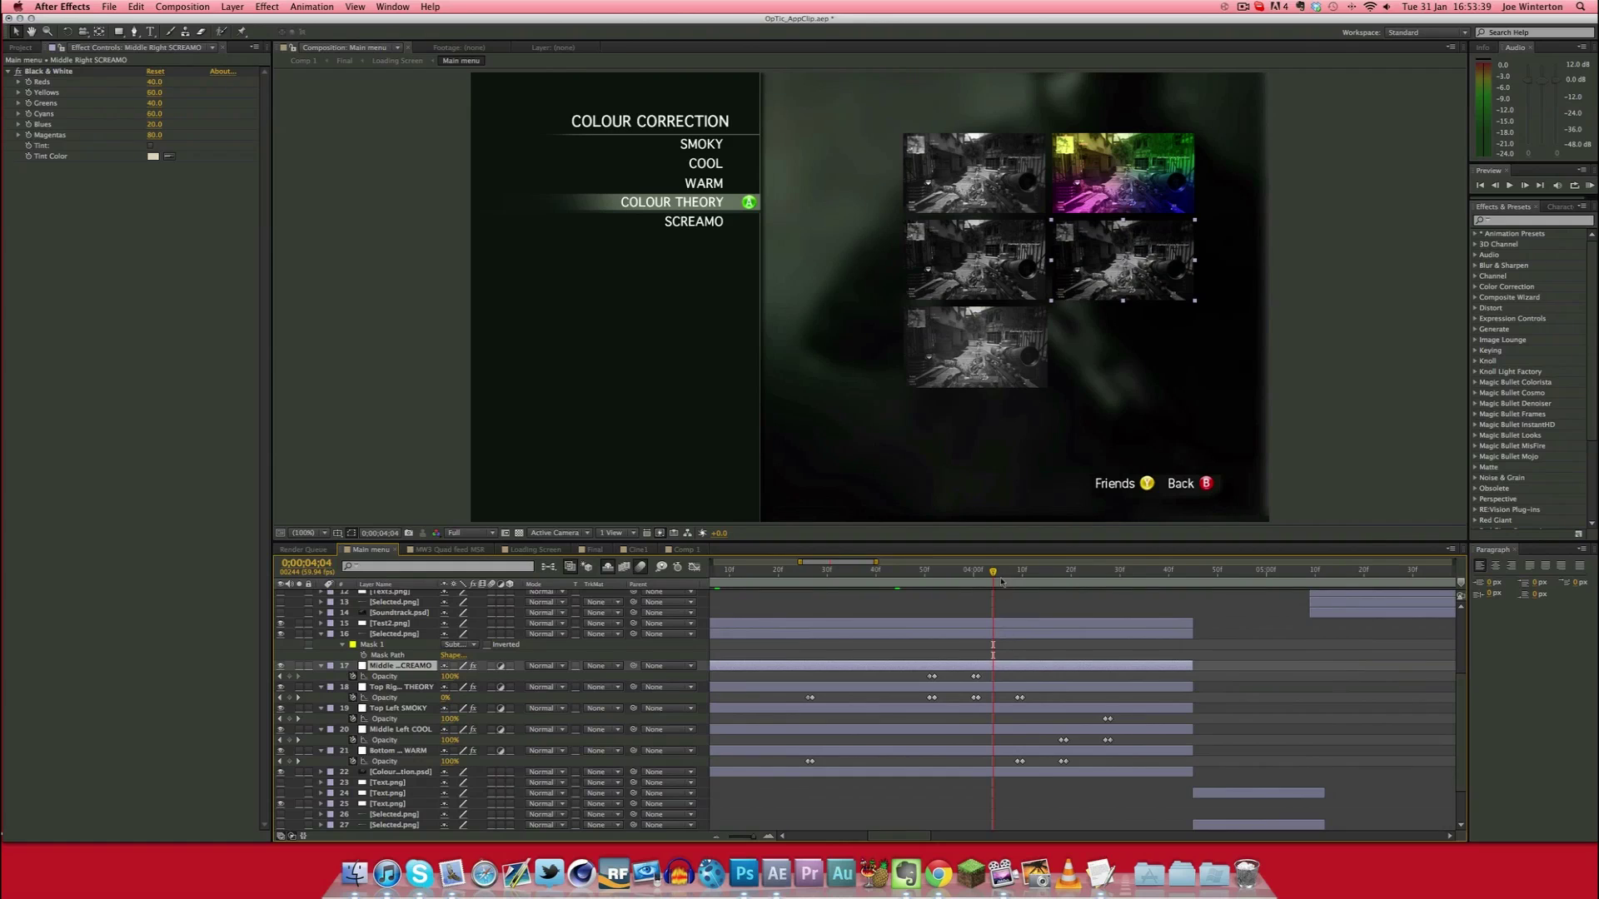
{"action": "left_click_drag", "start_coordinate": [994, 573], "coordinate": [1193, 577]}
Turn on the visibility of layers 24 (Text.png), 27 (Selected.png) and 29 (Main menu.psd) for the main menu section starting at 0;00;04;45
{"action": "scroll", "coordinate": [1227, 802], "scroll_direction": "down", "scroll_amount": 3}
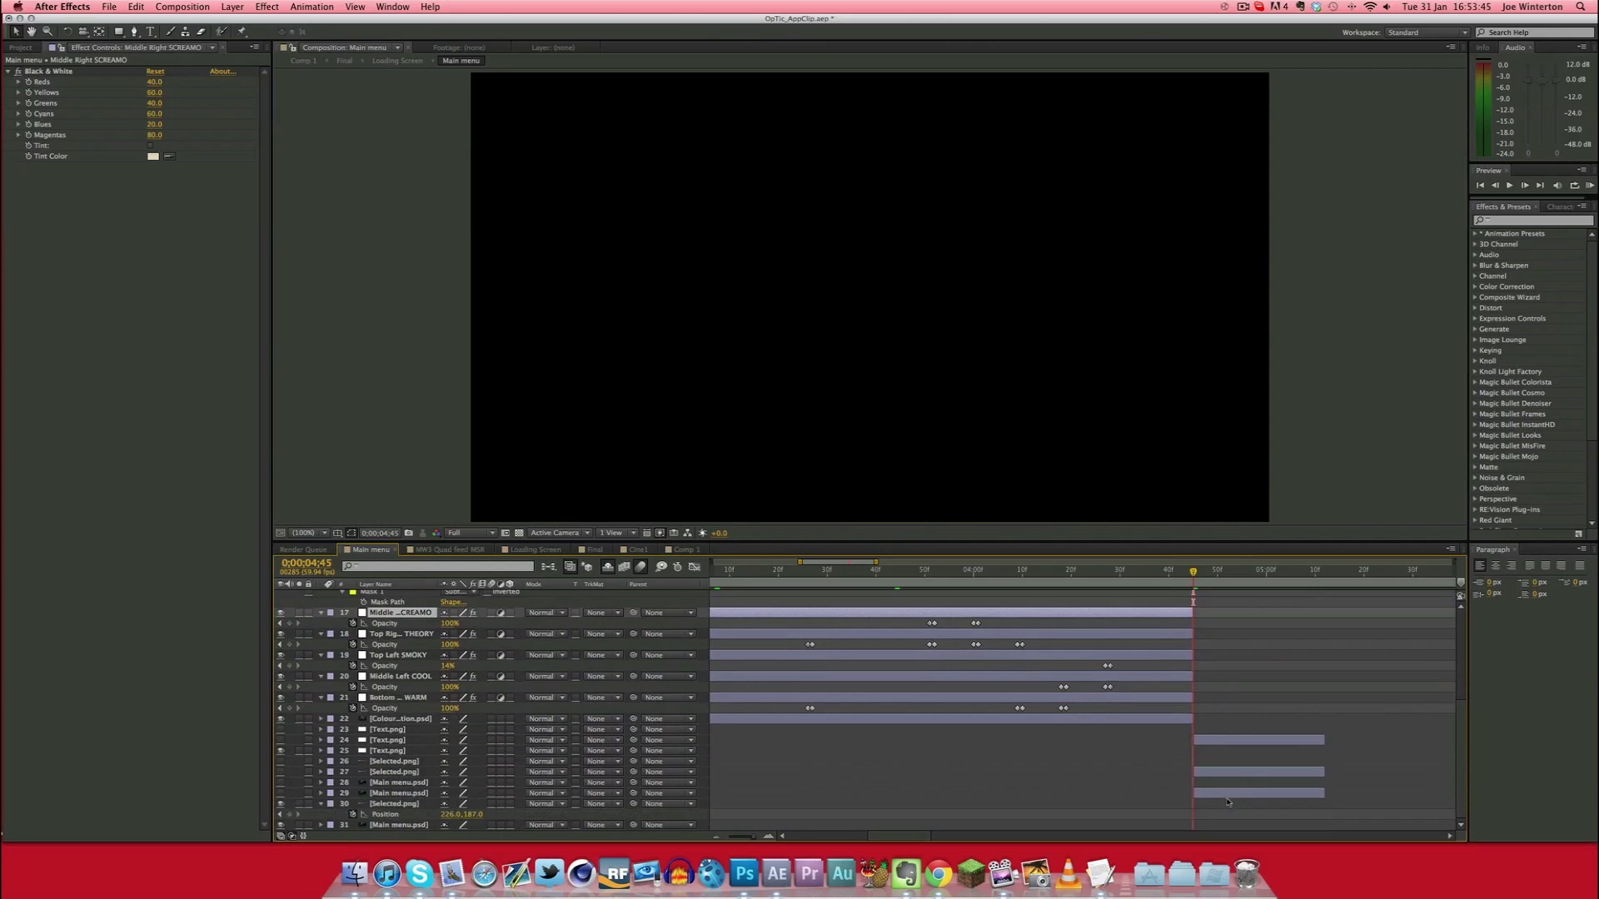
{"action": "left_click", "coordinate": [1202, 741]}
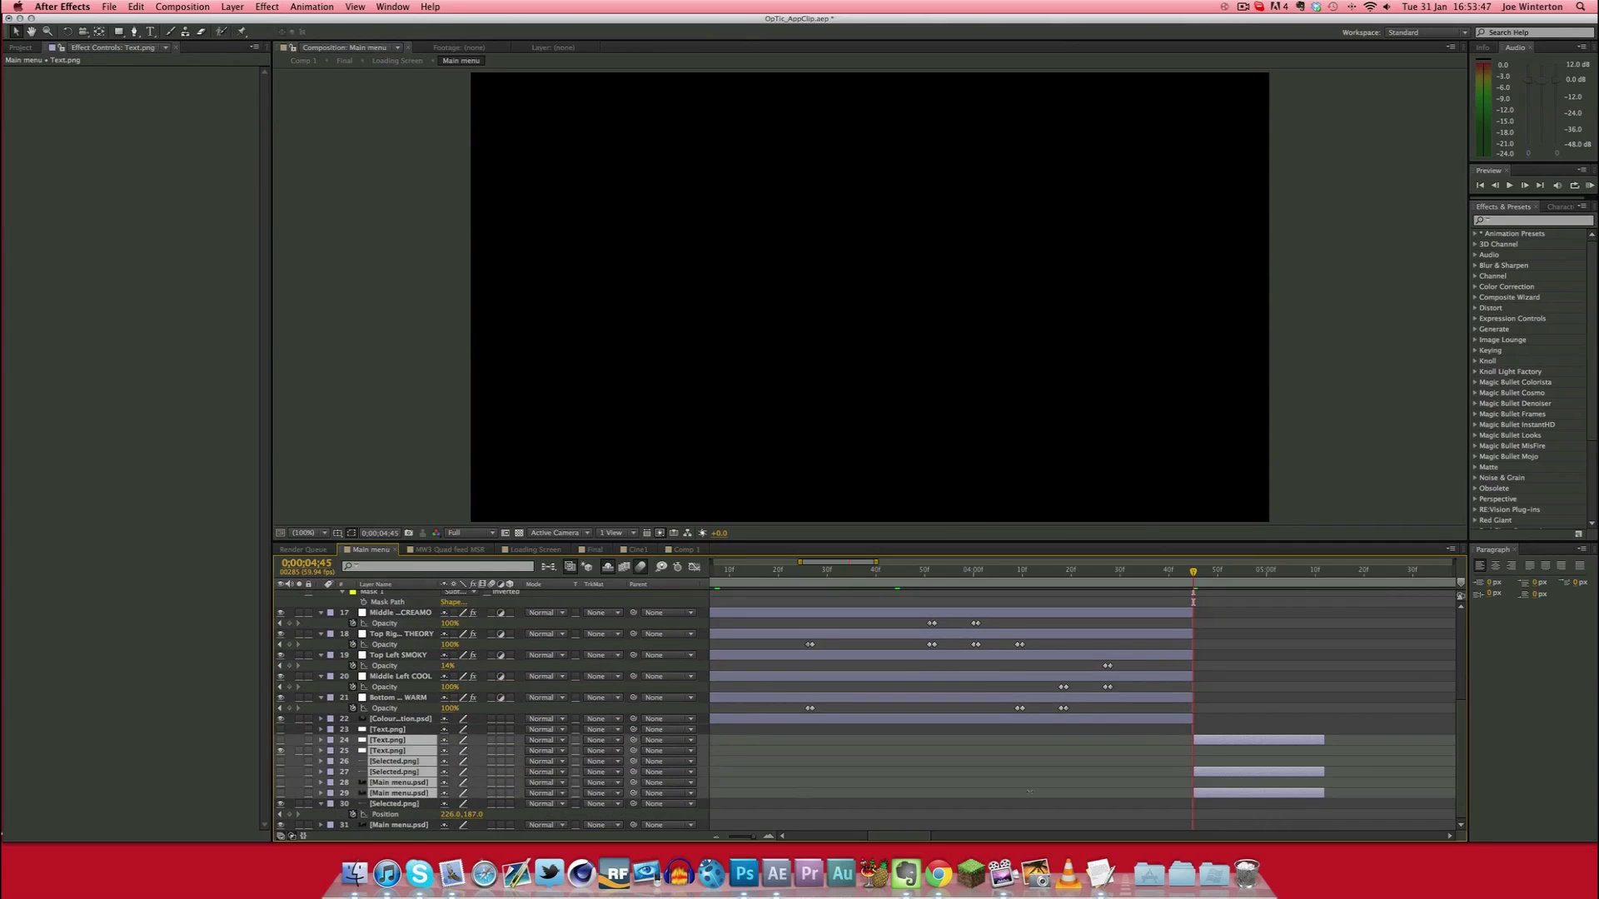
{"action": "left_click", "coordinate": [1209, 802], "text": "shift"}
{"action": "left_click", "coordinate": [944, 757]}
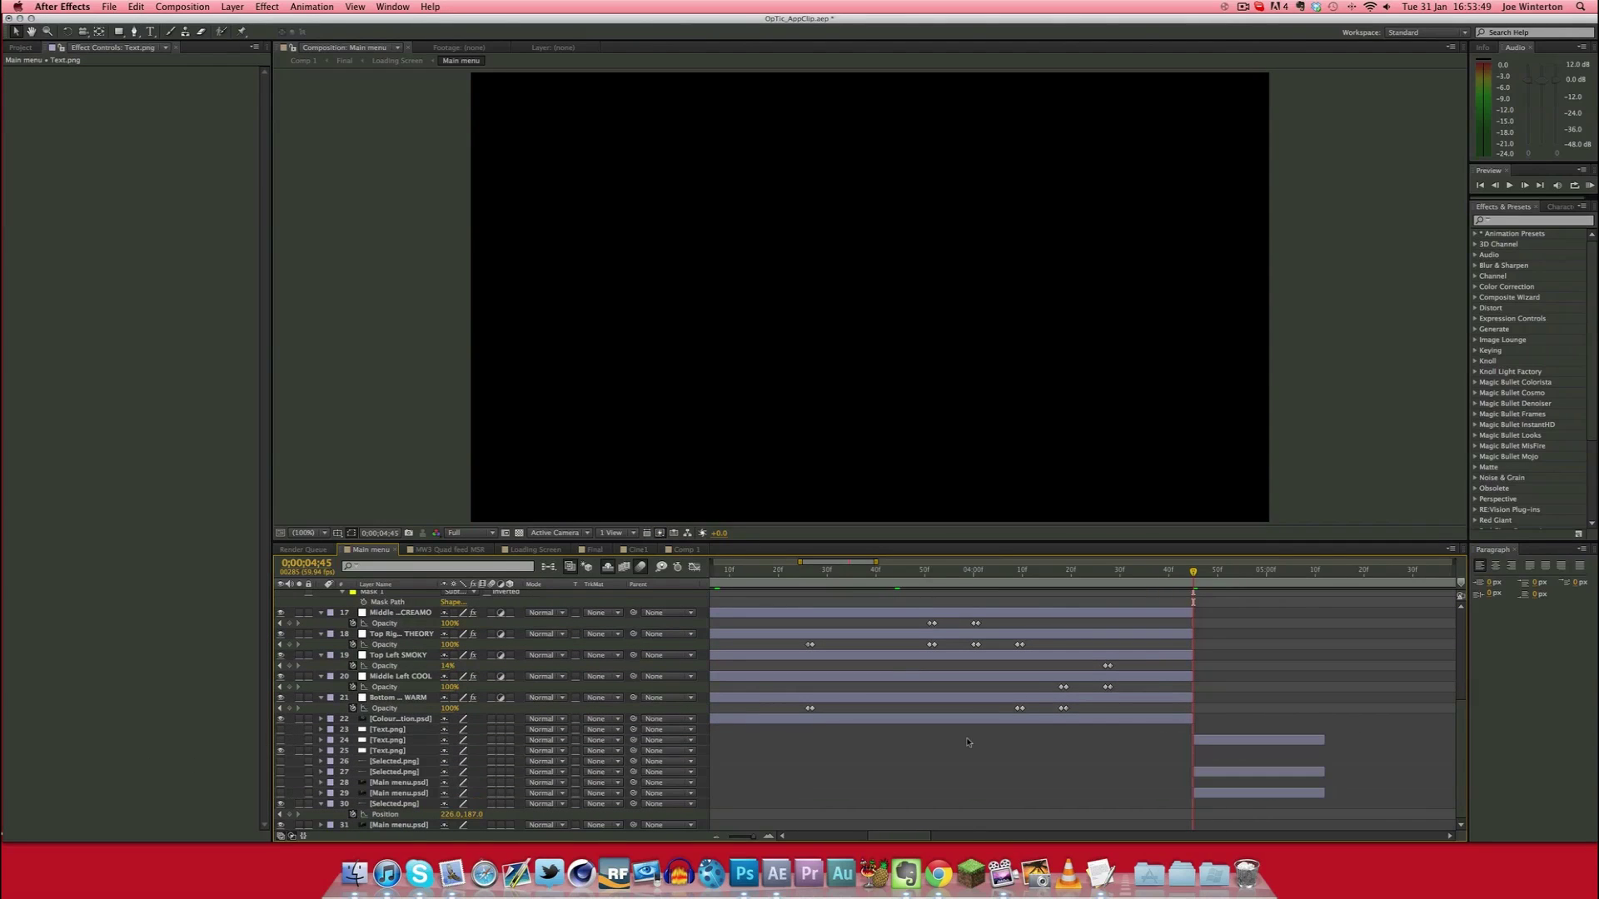
{"action": "left_click", "coordinate": [281, 741]}
{"action": "left_click", "coordinate": [281, 772]}
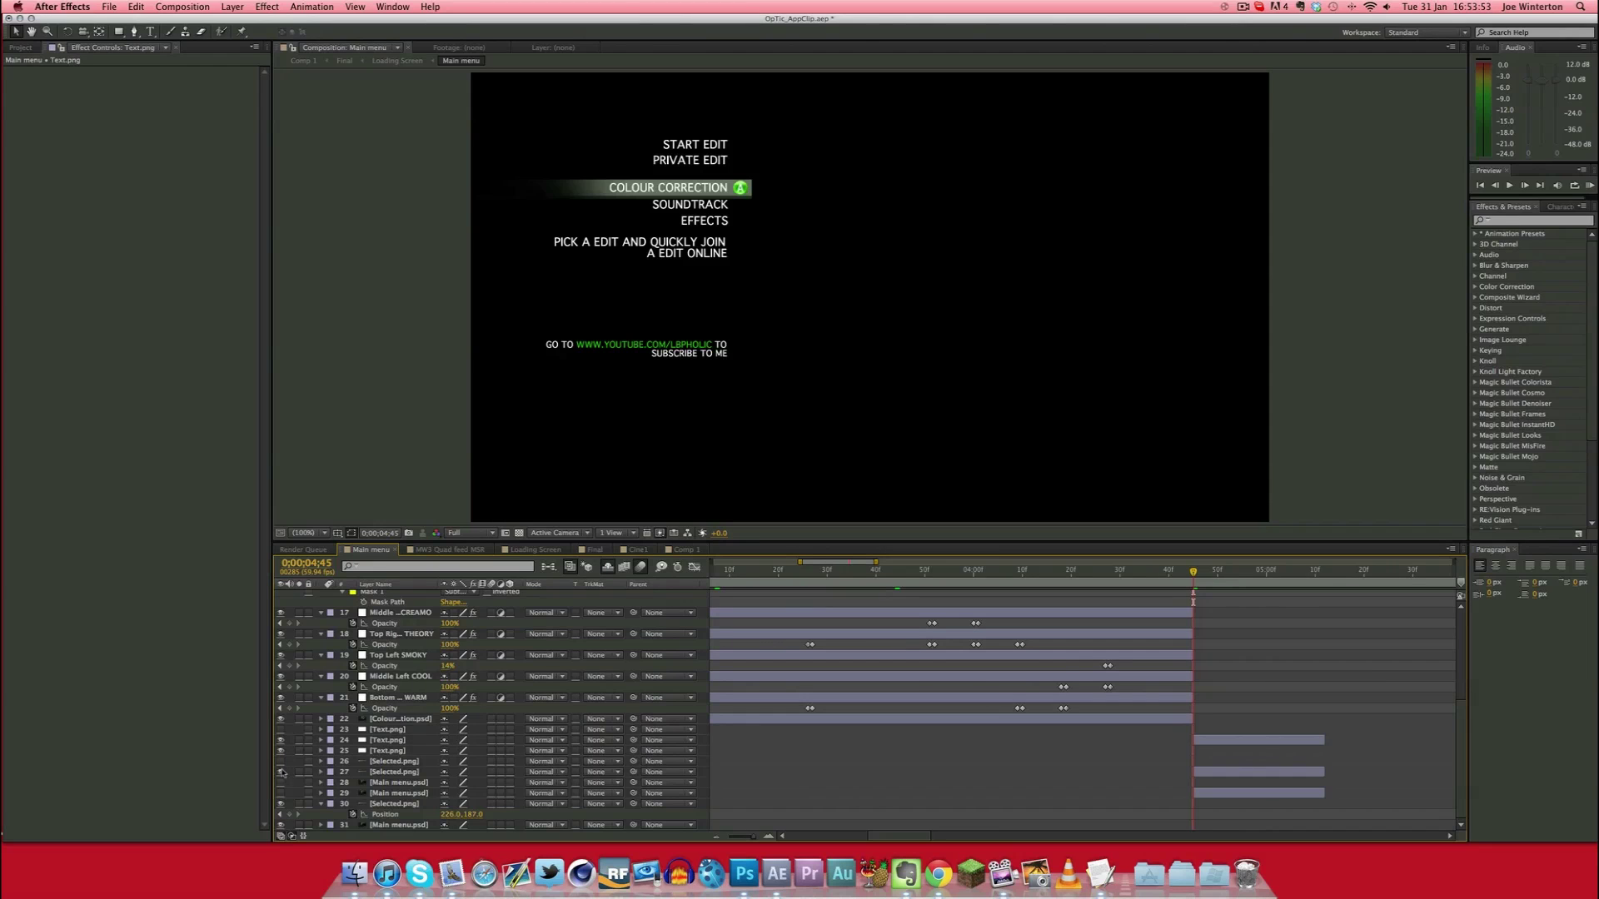
{"action": "left_click", "coordinate": [280, 793]}
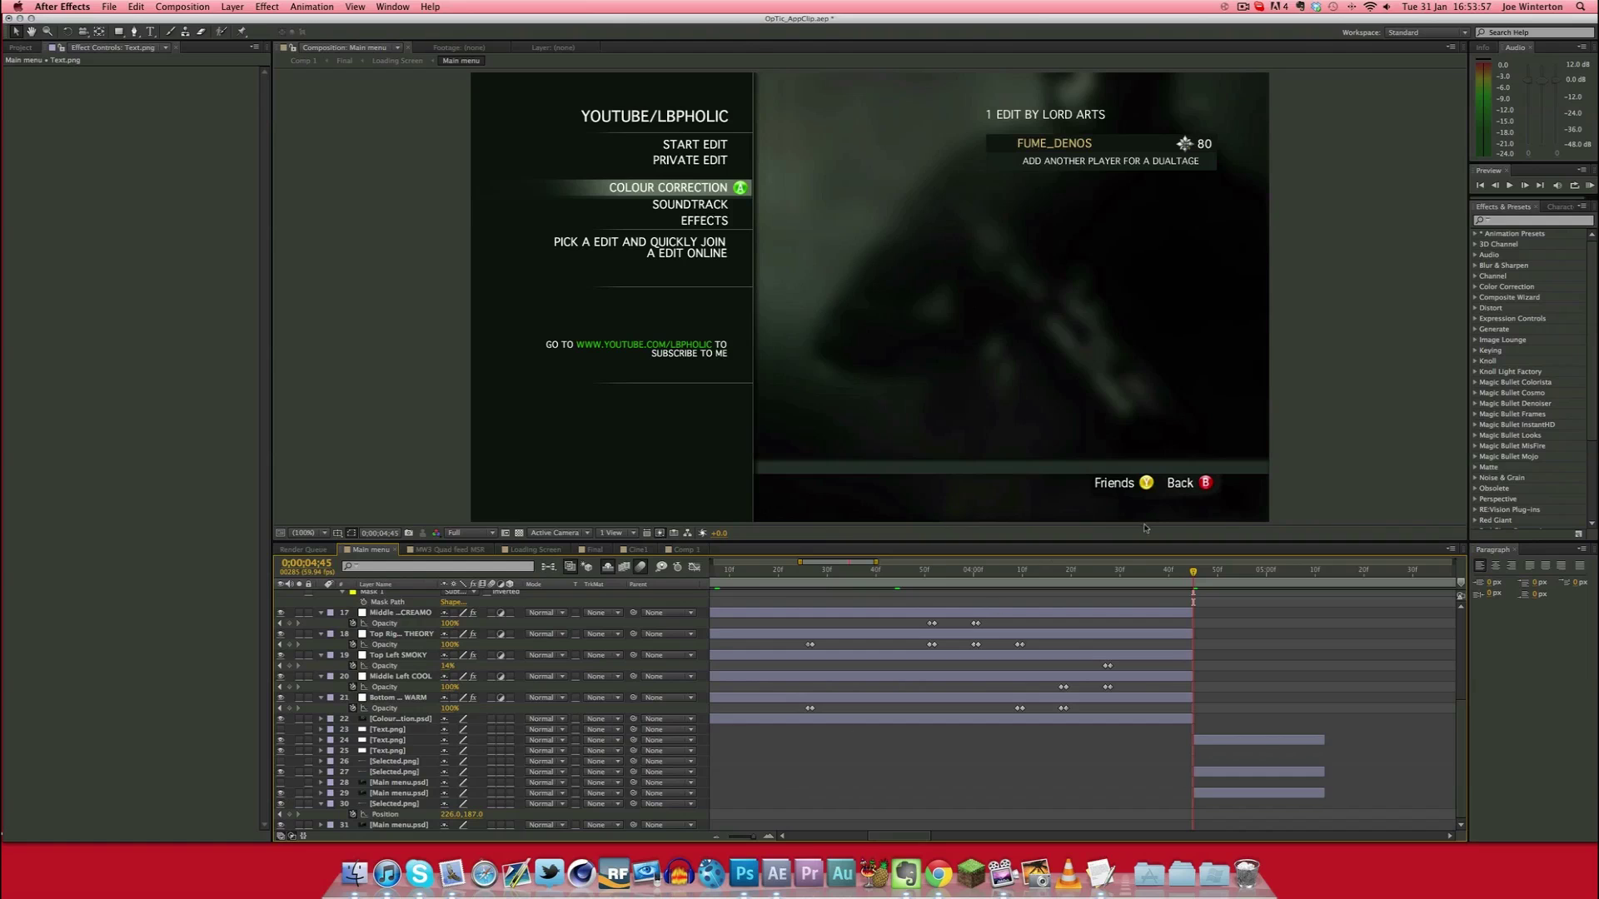
Examine the cut from the Colour Correction submenu to the main menu and its highlight moving to Soundtrack, scrubbing to 0;00;05;12
{"action": "left_click", "coordinate": [1183, 571]}
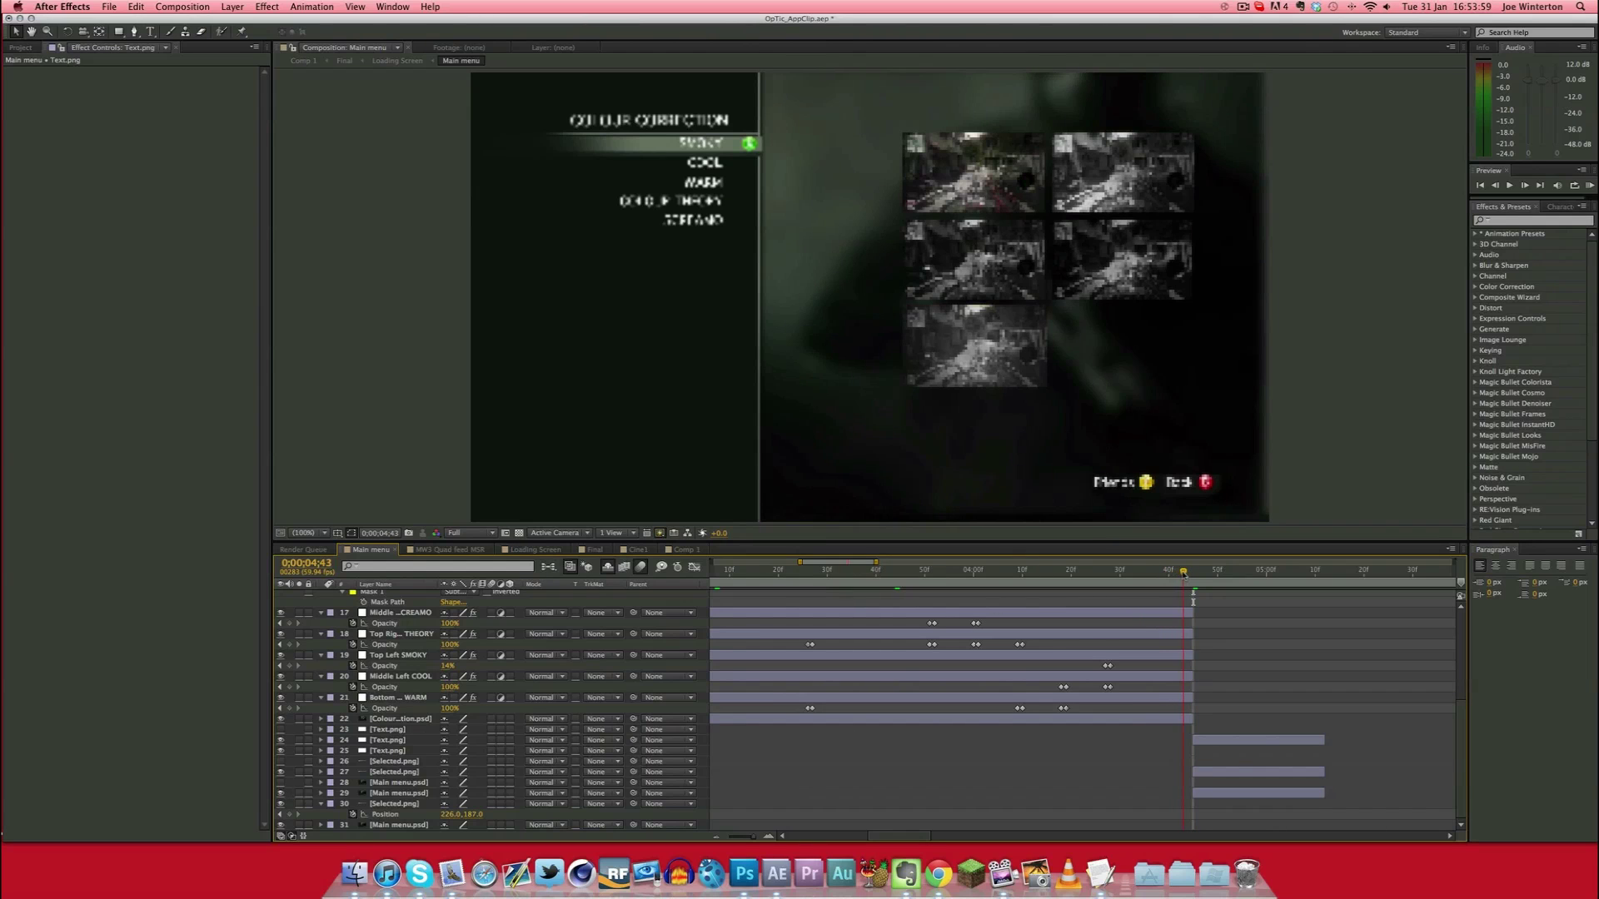
{"action": "left_click_drag", "start_coordinate": [1184, 573], "coordinate": [1213, 574]}
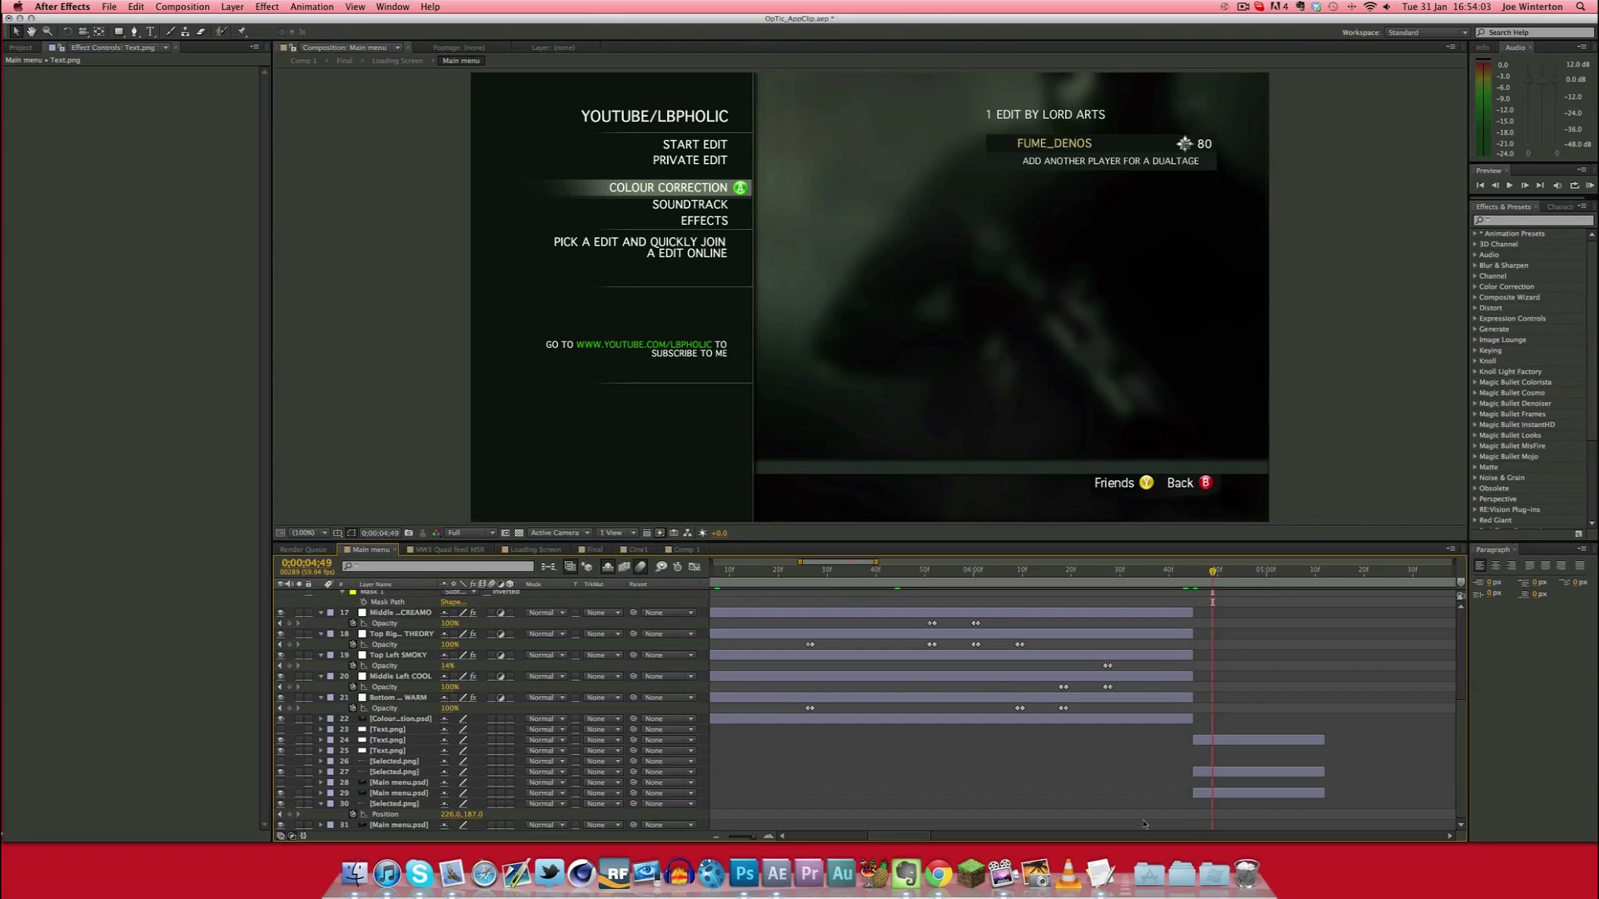
{"action": "left_click", "coordinate": [1220, 739]}
{"action": "left_click", "coordinate": [1224, 793]}
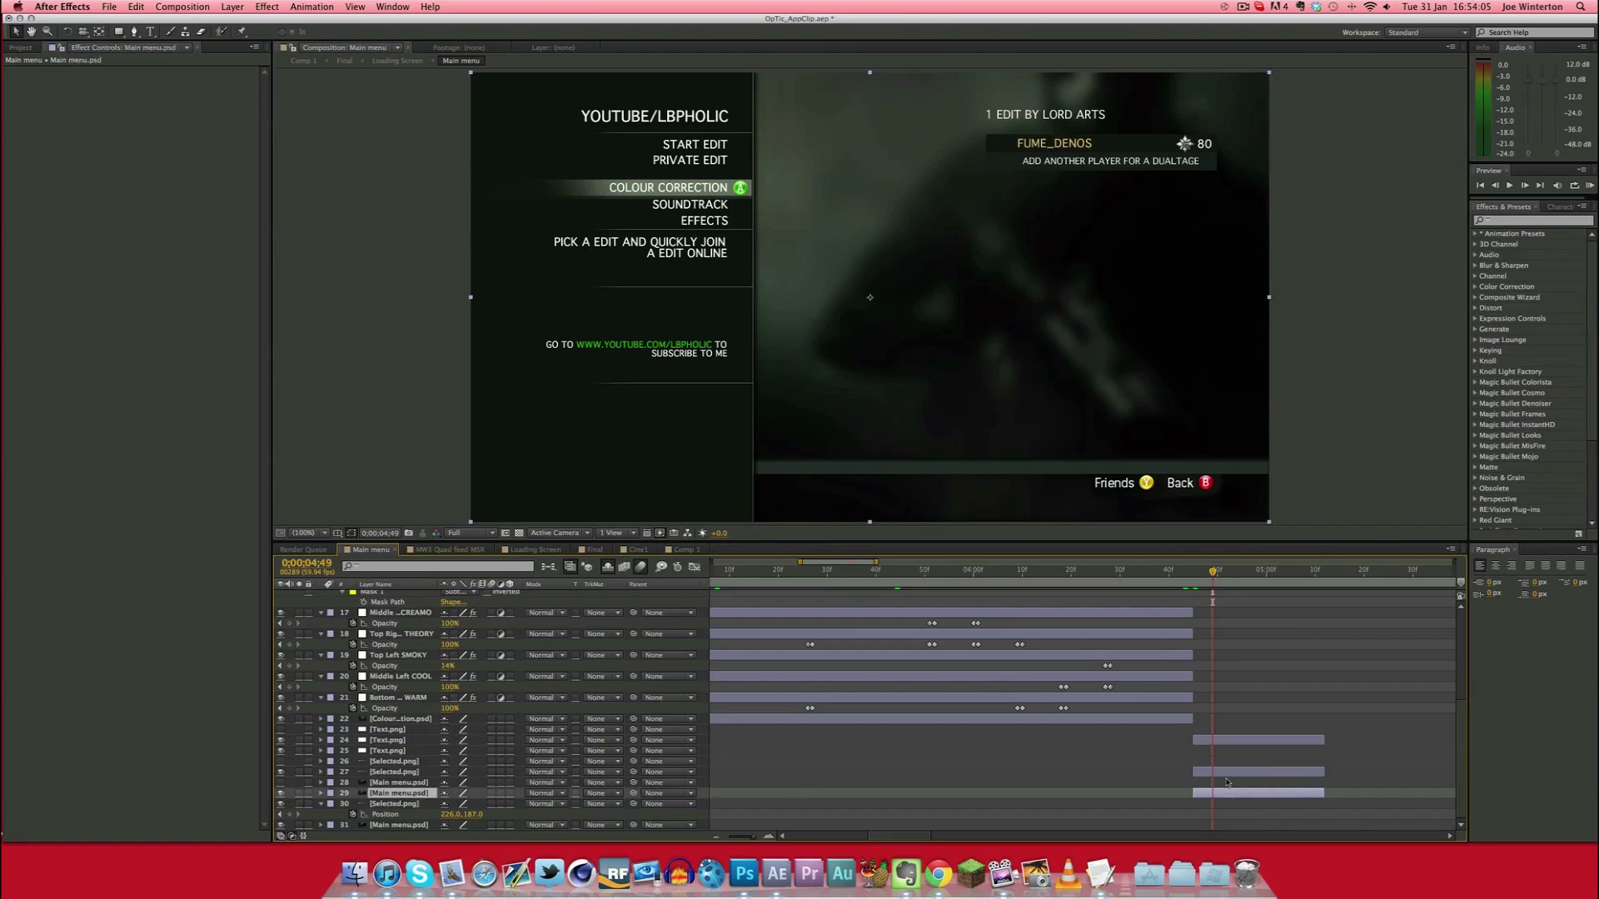
{"action": "left_click", "coordinate": [1229, 772]}
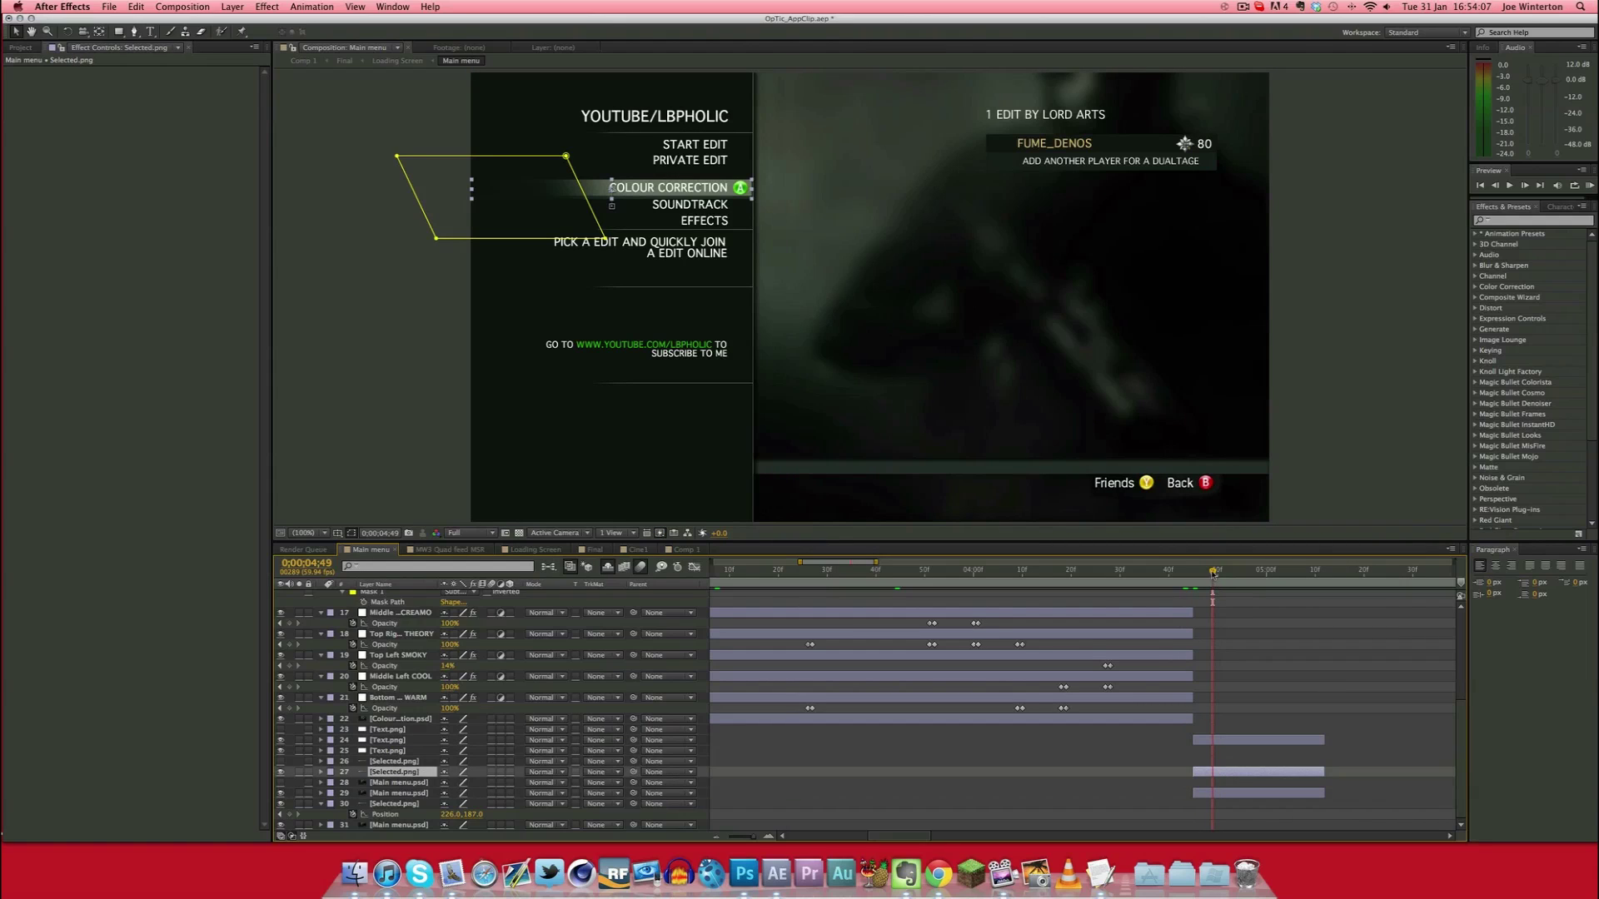
{"action": "left_click_drag", "start_coordinate": [1213, 573], "coordinate": [1320, 573]}
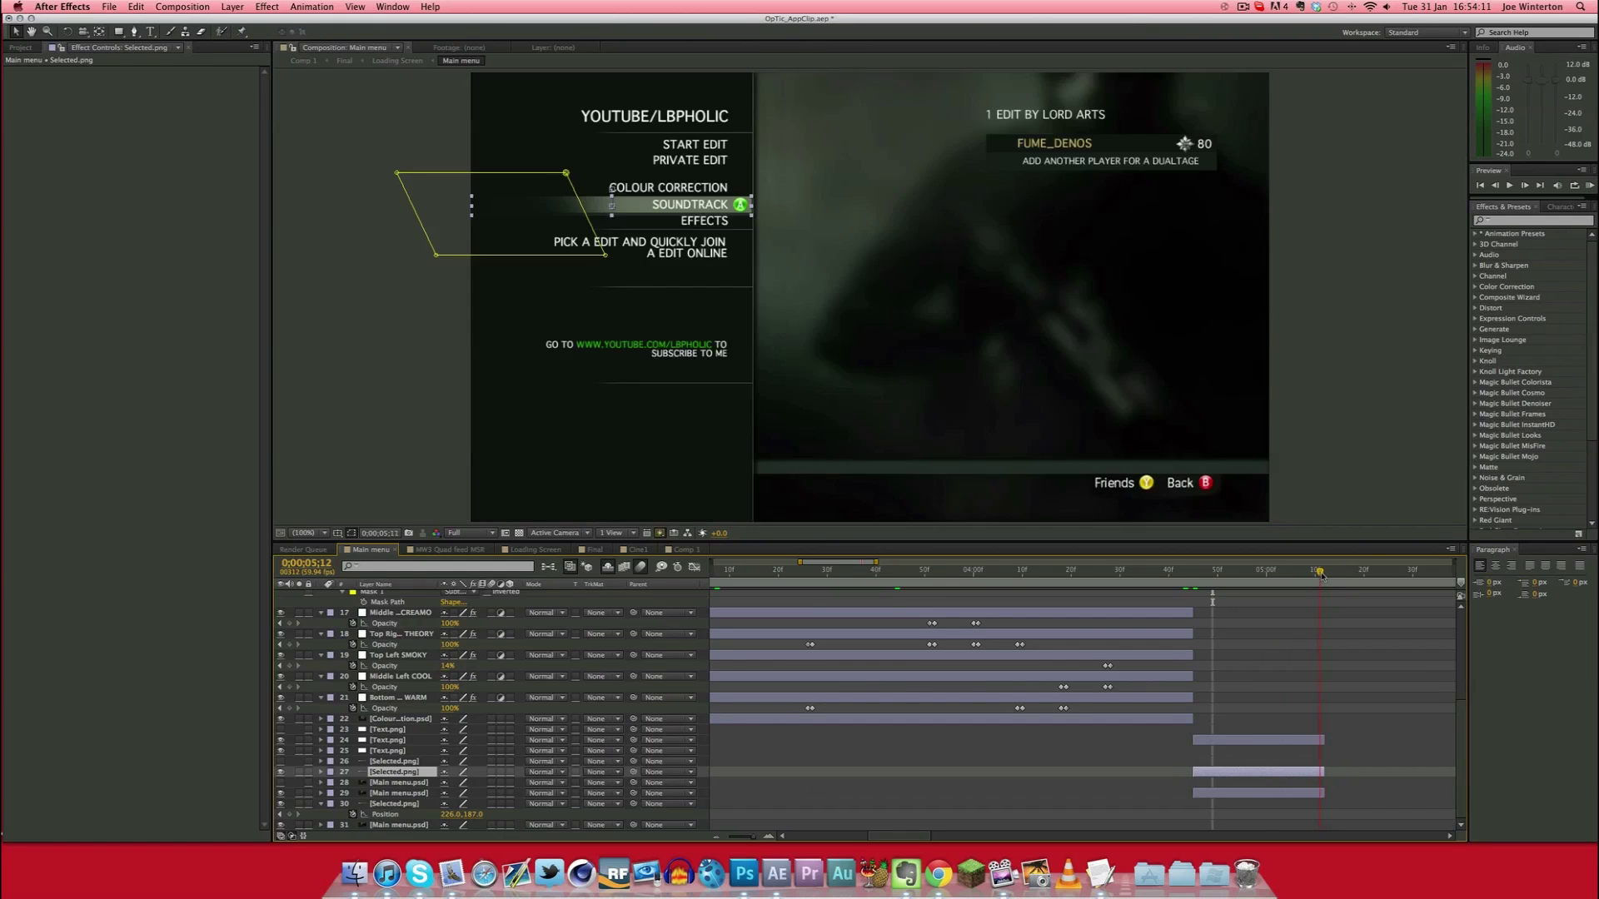
Turn on the visibility of the Soundtrack submenu layers 12 to 14 and set the time to 0;00;05;10
{"action": "scroll", "coordinate": [1355, 795], "scroll_direction": "up", "scroll_amount": 5}
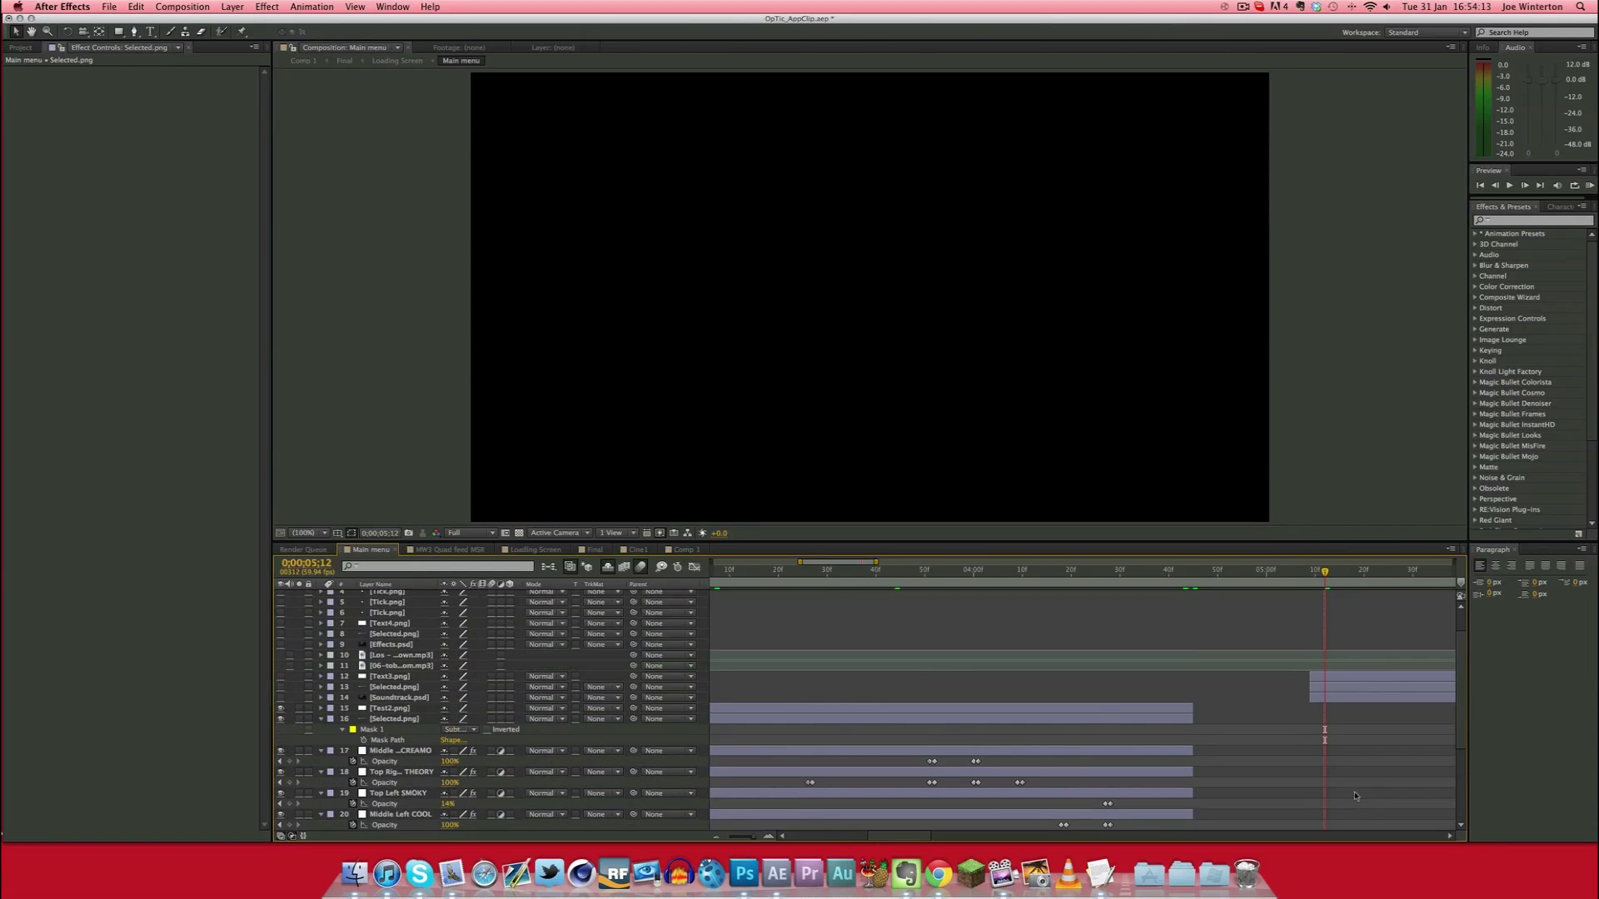
{"action": "left_click", "coordinate": [1332, 677]}
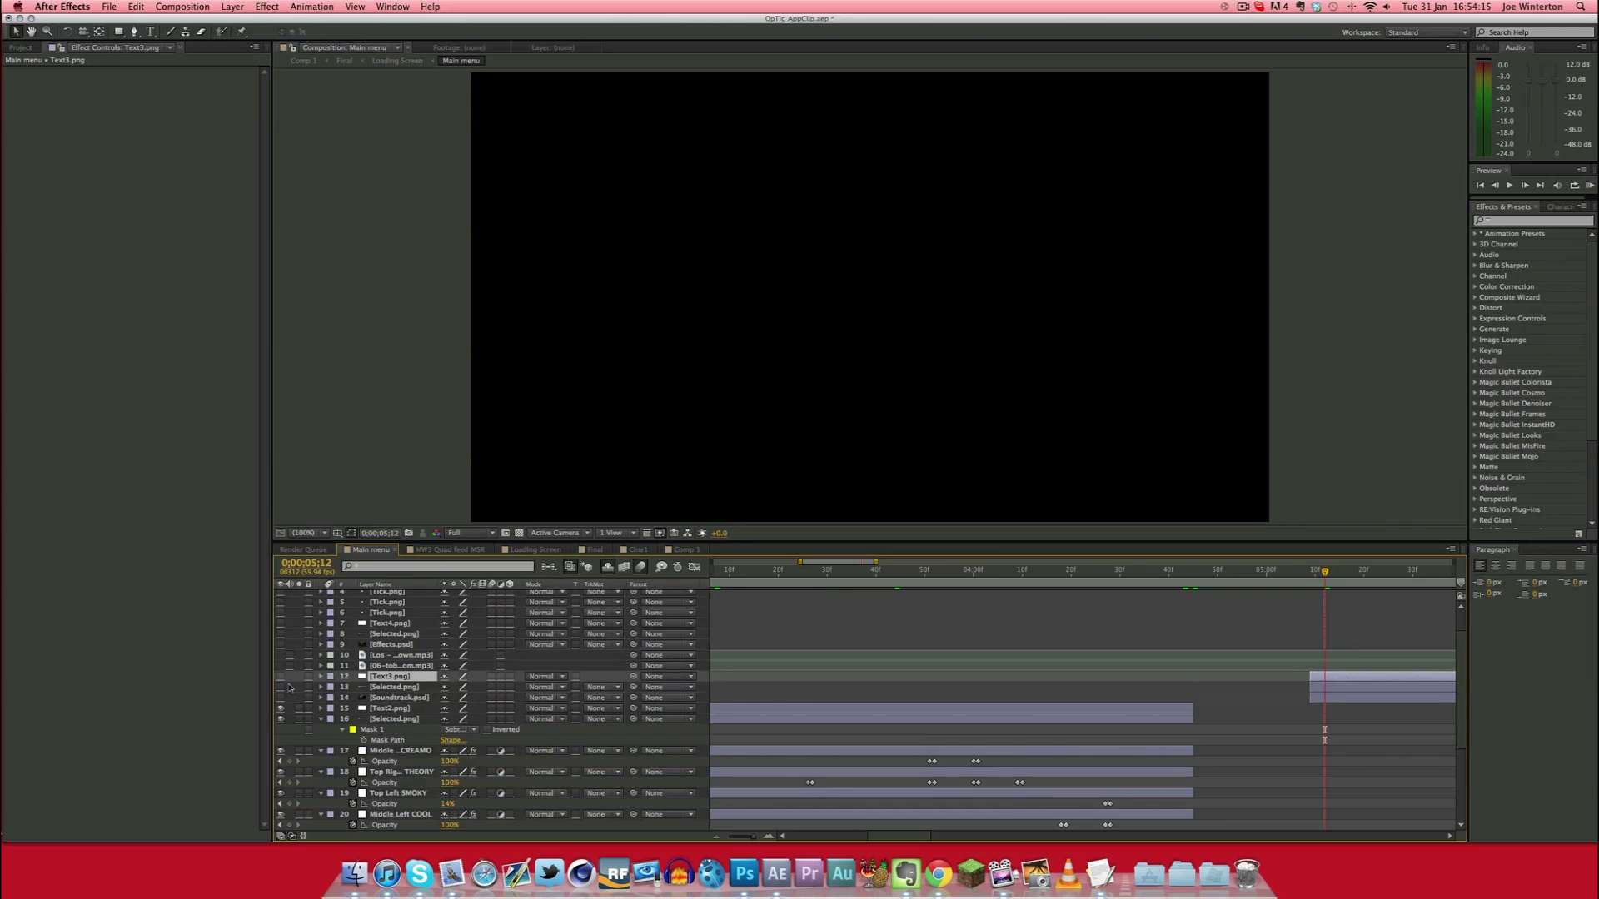
{"action": "left_click_drag", "start_coordinate": [280, 676], "coordinate": [280, 698]}
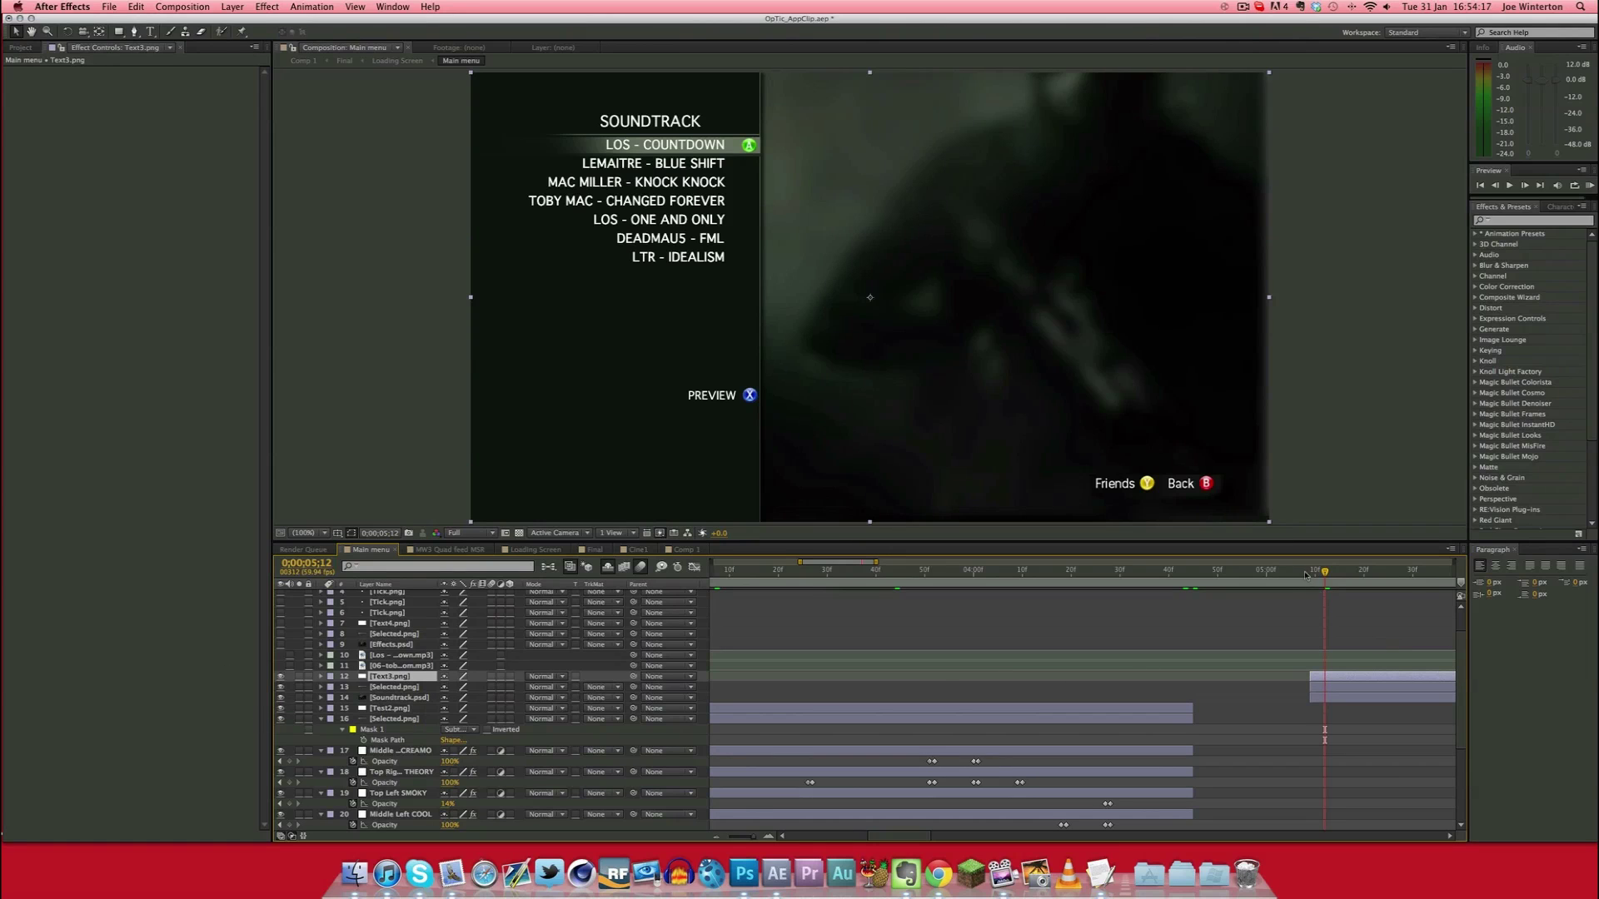
{"action": "mouse_move", "coordinate": [1305, 575]}
{"action": "left_mouse_down"}
{"action": "mouse_move", "coordinate": [1284, 575]}
{"action": "mouse_move", "coordinate": [1315, 580]}
{"action": "left_mouse_up"}
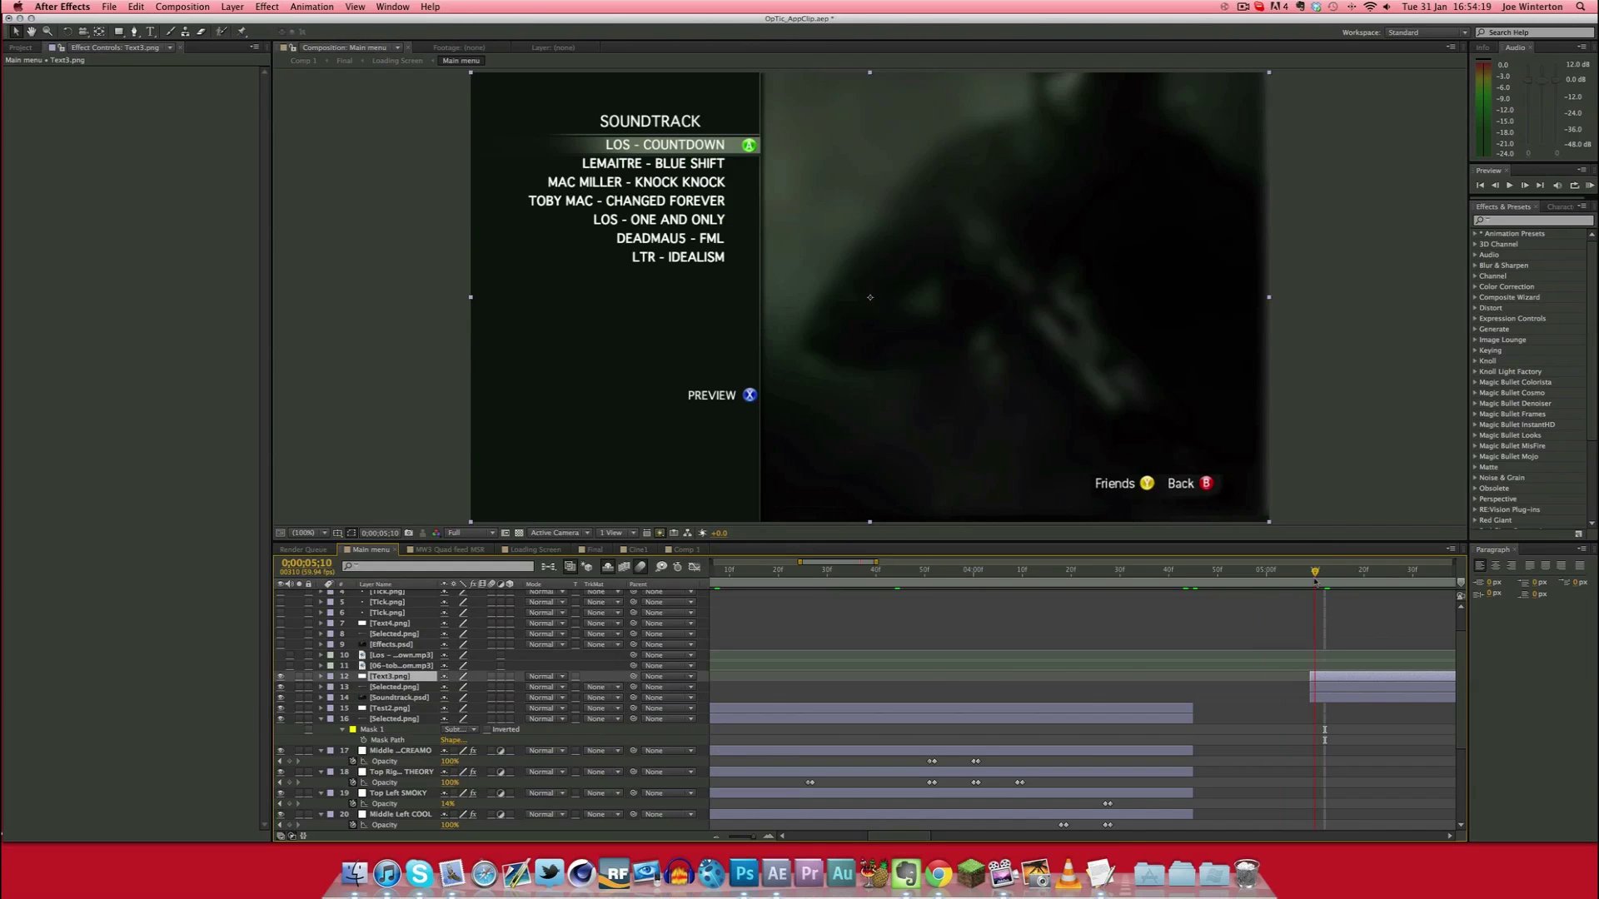
At 0;00;06;34, reveal the Audio Levels and waveform of the Changed Forever mp3 on layer 11 and enable its audio
{"action": "left_click_drag", "start_coordinate": [912, 837], "coordinate": [934, 652]}
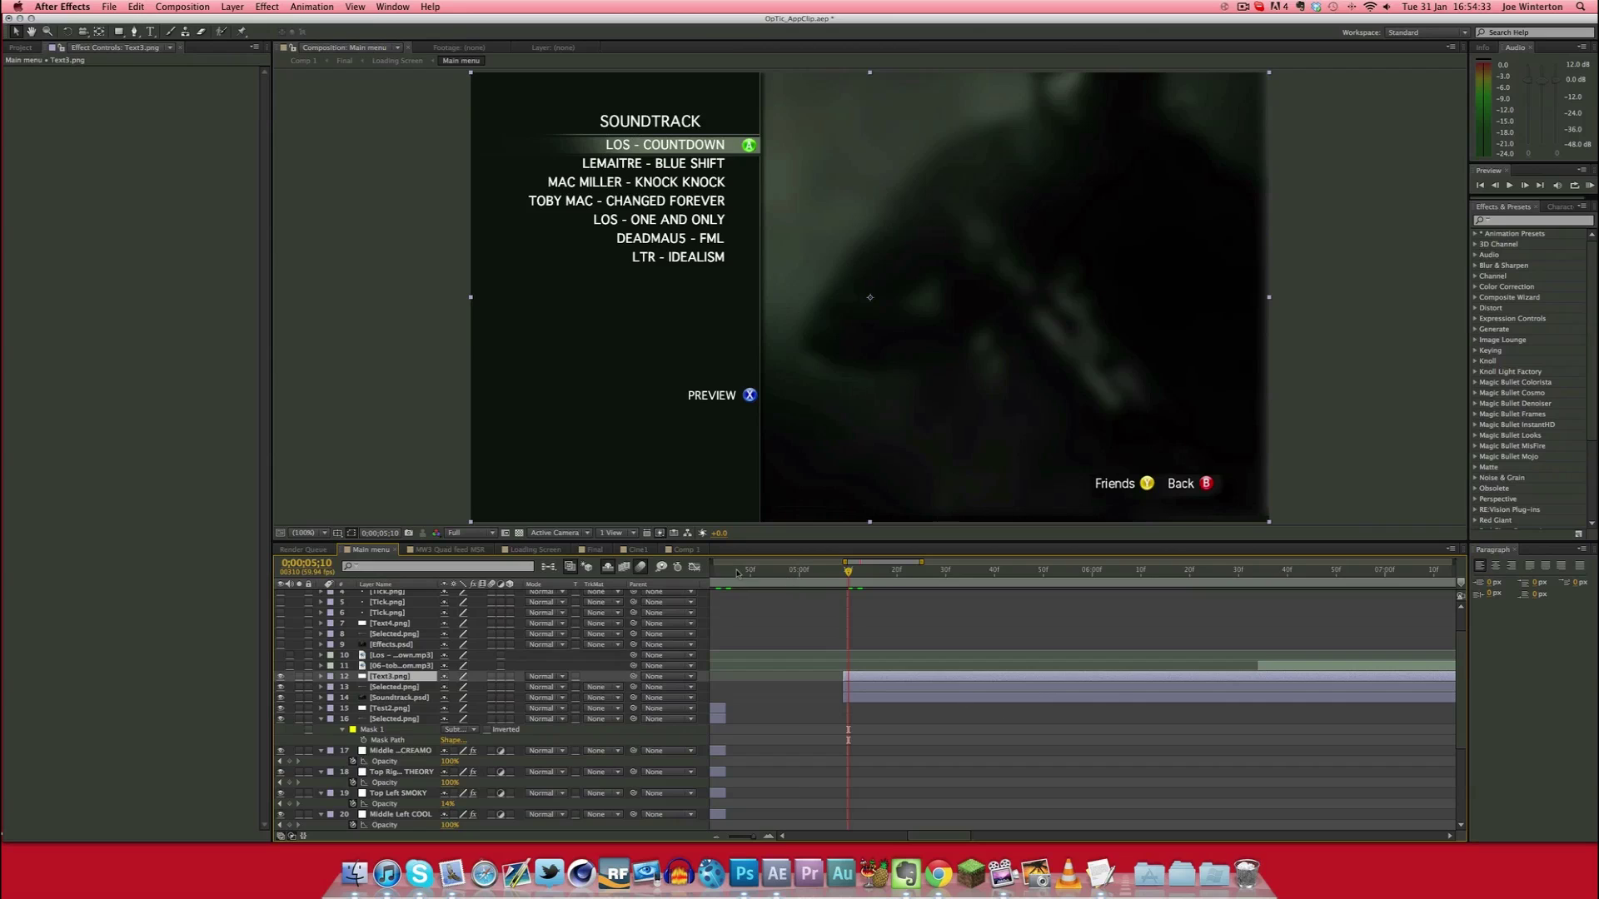
{"action": "left_click_drag", "start_coordinate": [848, 572], "coordinate": [1258, 592]}
{"action": "left_click", "coordinate": [1283, 662]}
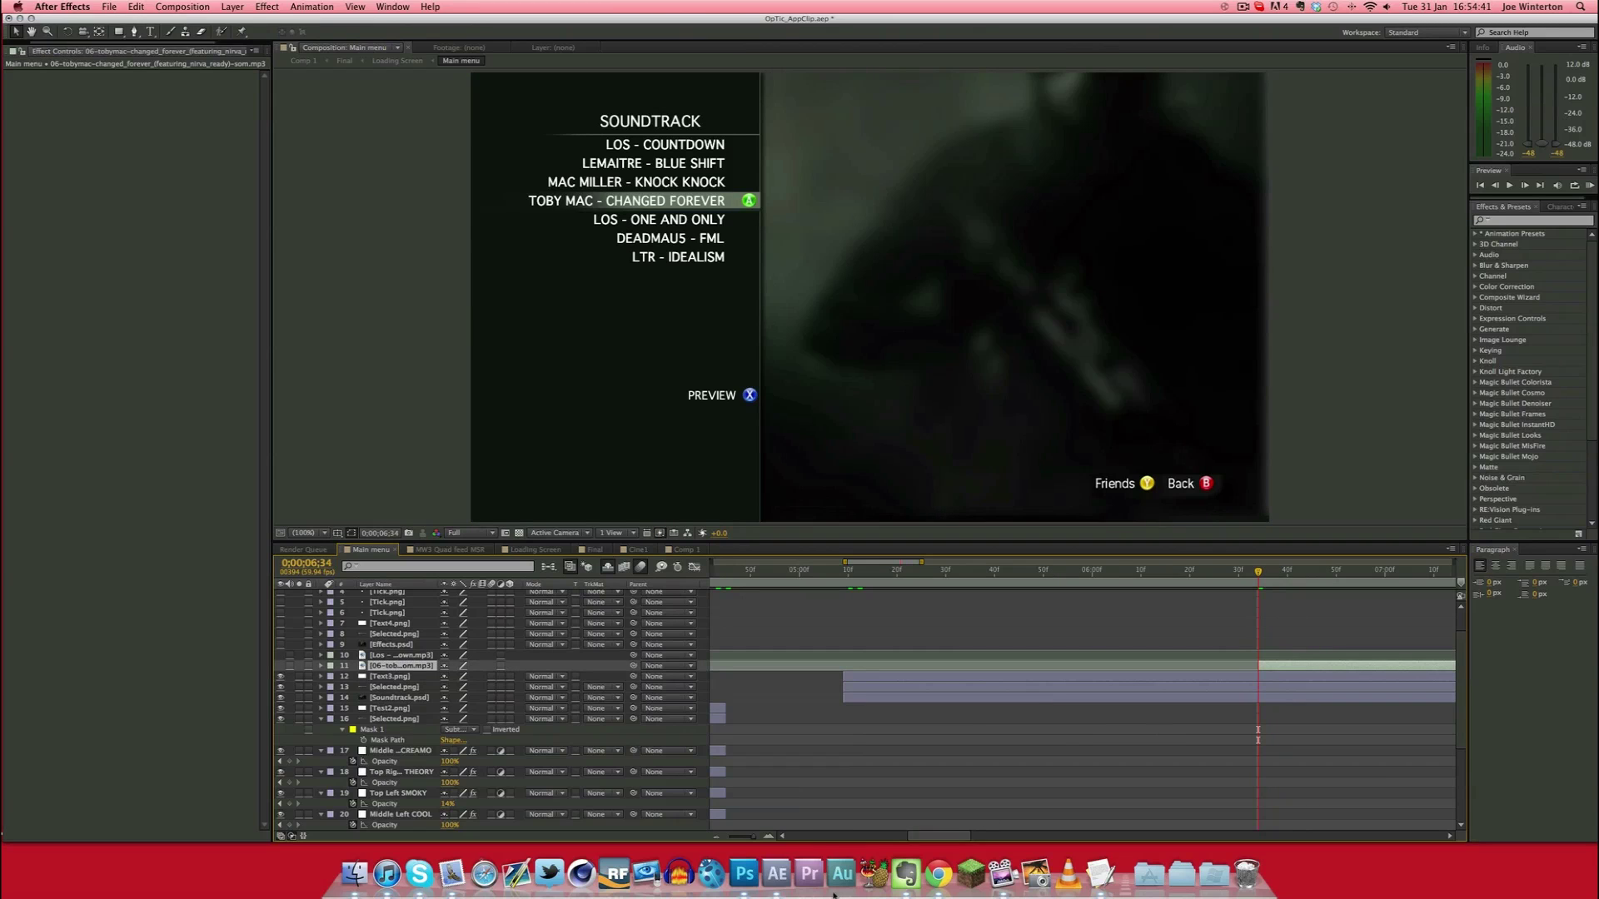
{"action": "left_click_drag", "start_coordinate": [934, 841], "coordinate": [968, 839]}
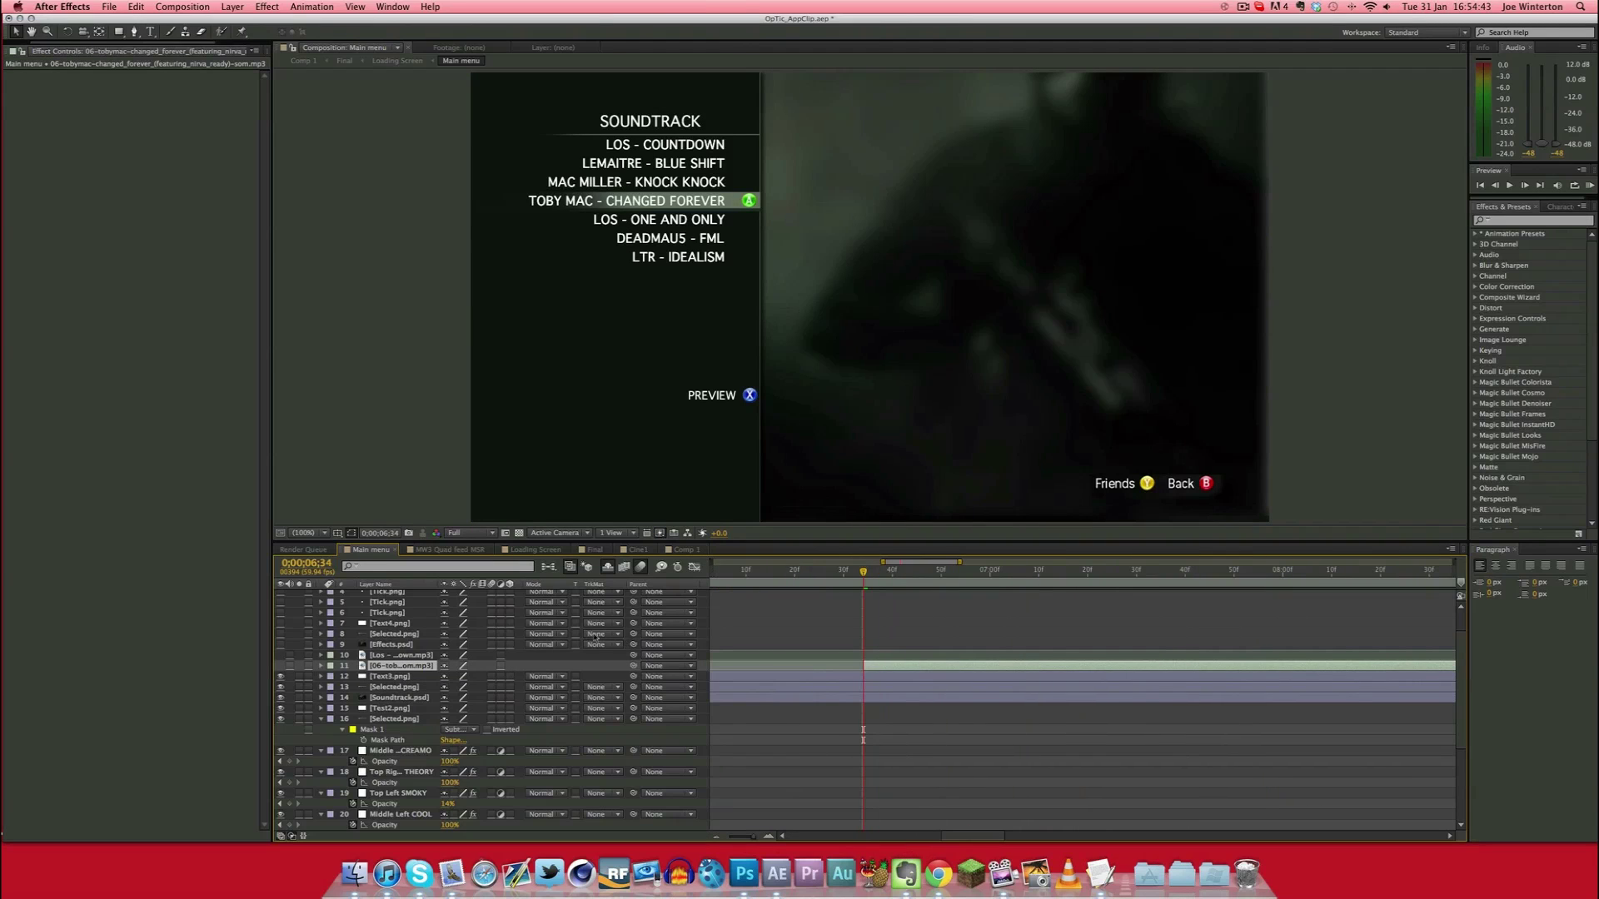
{"action": "key", "text": "l"}
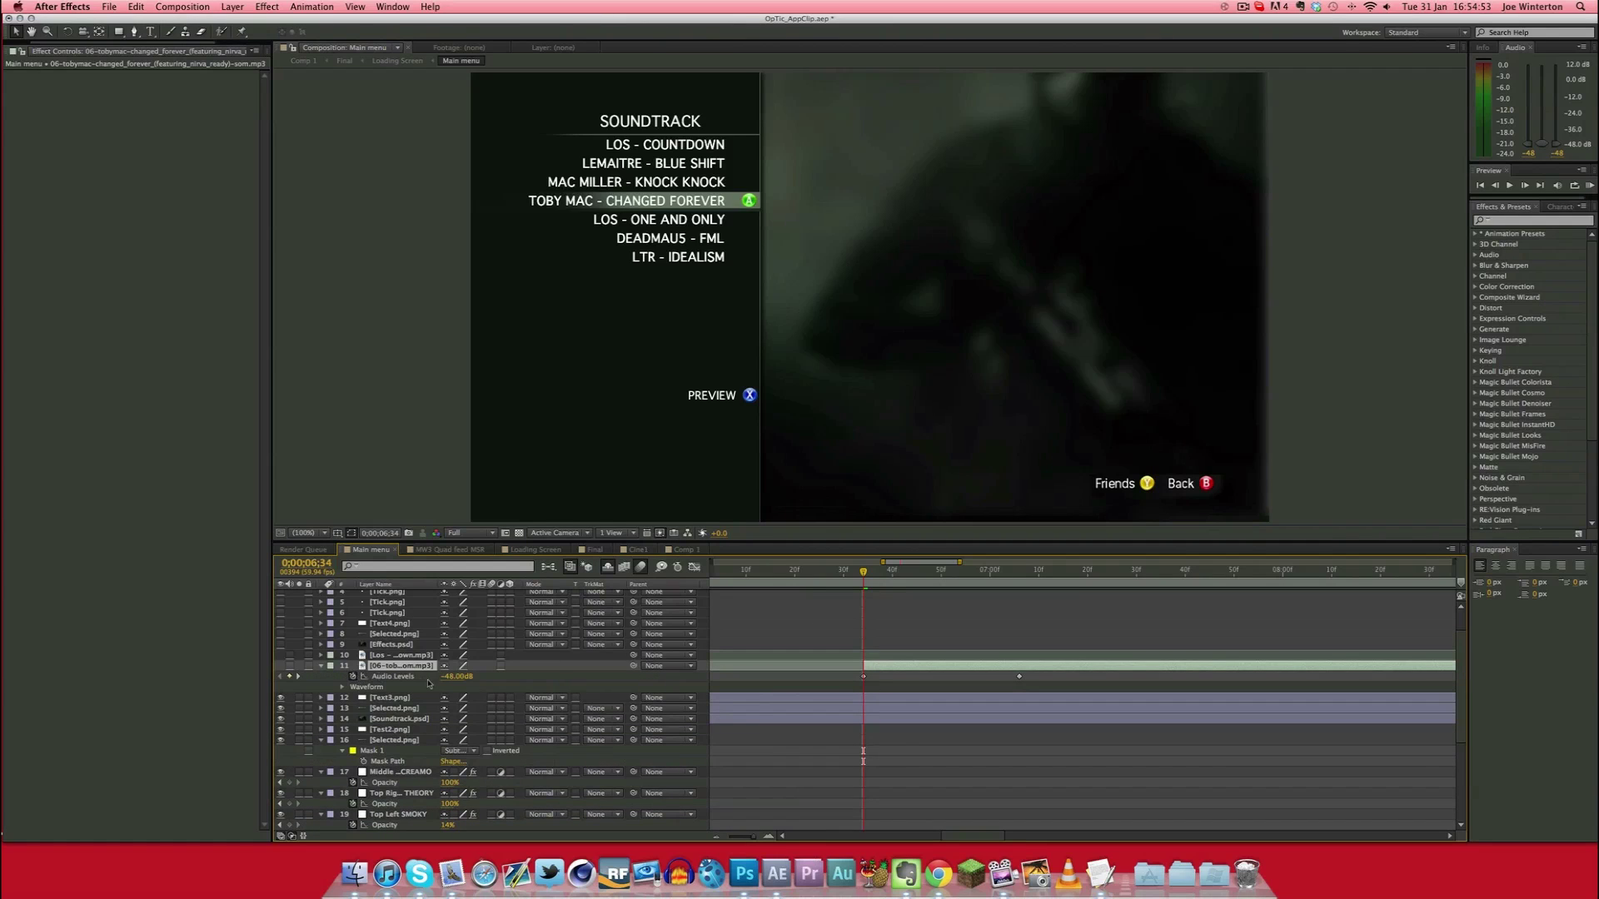
{"action": "left_click", "coordinate": [338, 687]}
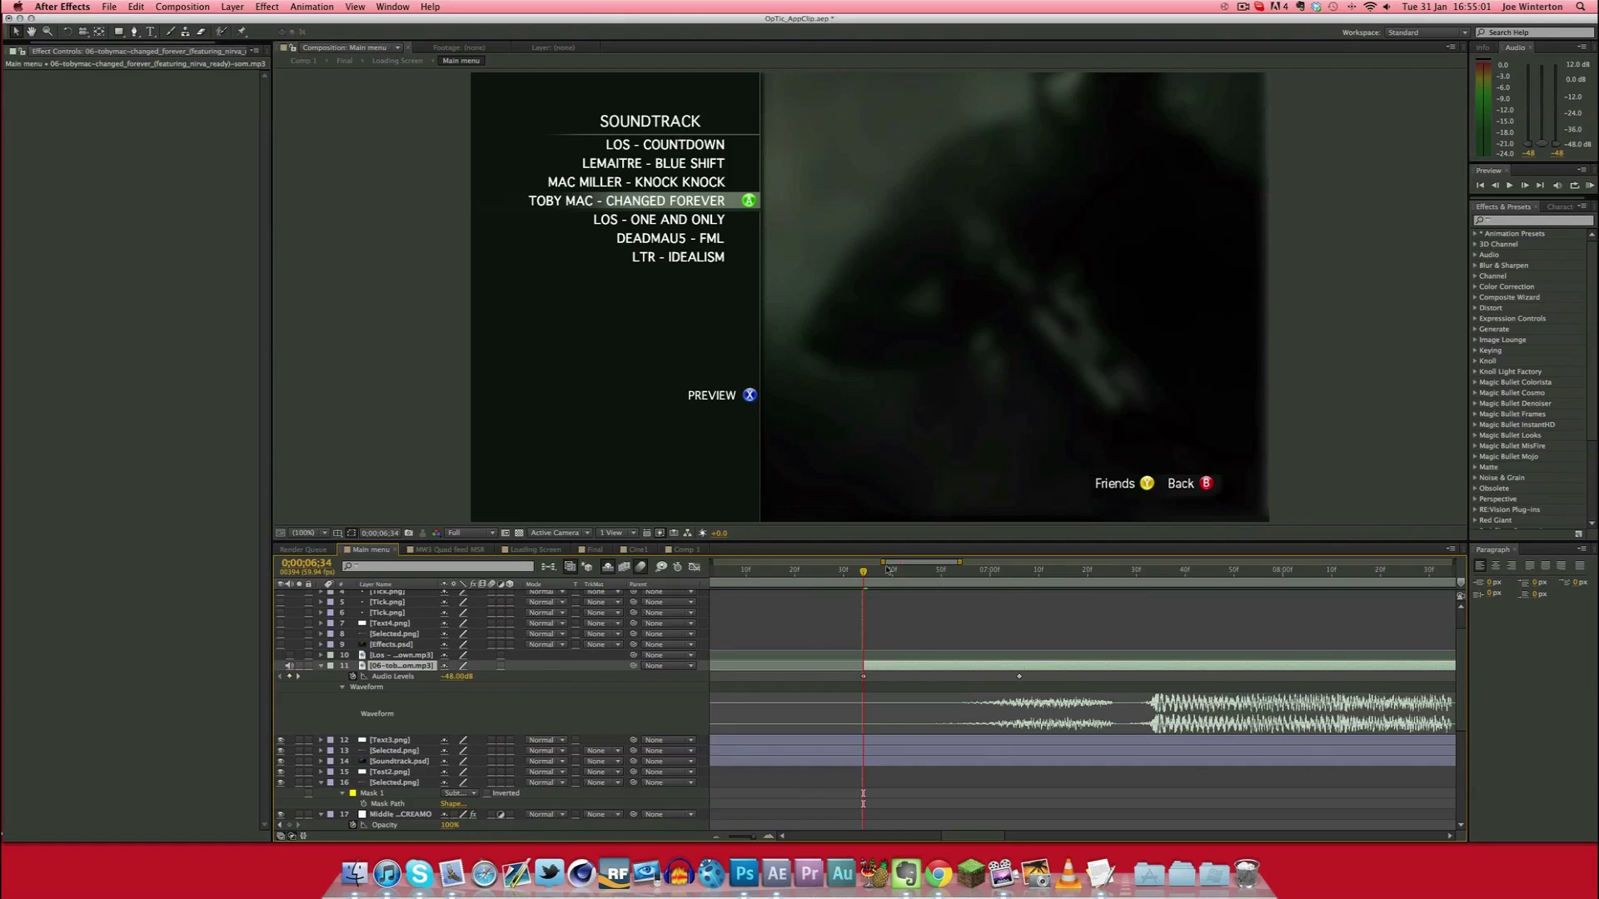
Scrub through the Changed Forever audio fades and the highlight's return to Los - Countdown, ending at 0;00;12;29
{"action": "left_click_drag", "start_coordinate": [889, 569], "coordinate": [840, 575]}
{"action": "left_click", "coordinate": [863, 574]}
{"action": "left_click_drag", "start_coordinate": [865, 579], "coordinate": [1346, 585]}
{"action": "scroll", "coordinate": [977, 833], "scroll_direction": "right", "scroll_amount": 5}
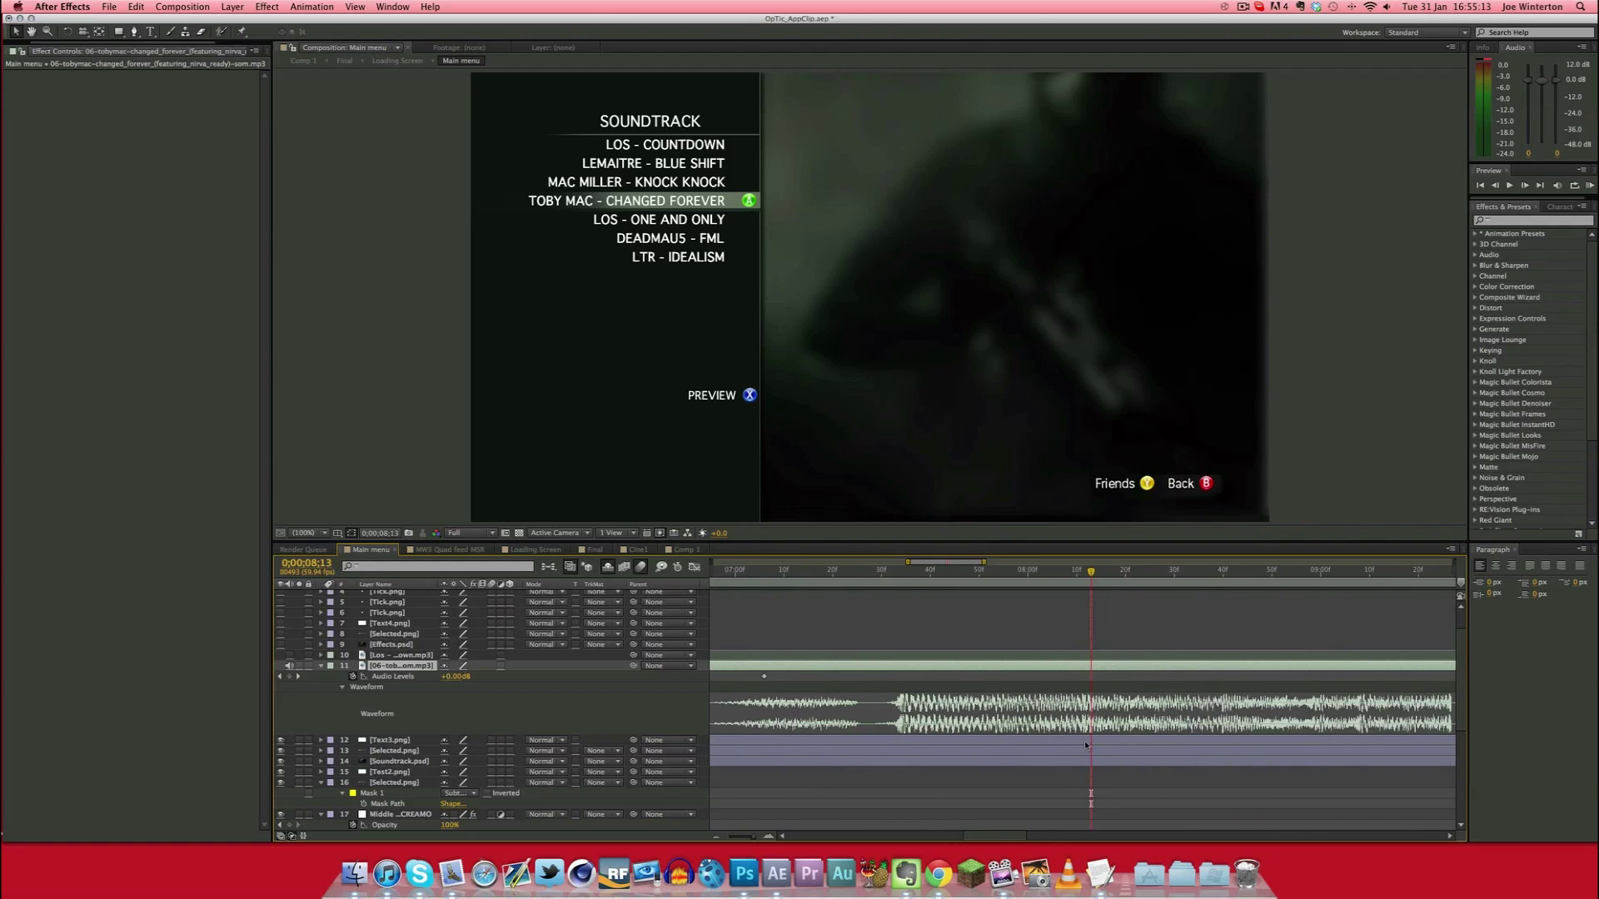
{"action": "scroll", "coordinate": [973, 842], "scroll_direction": "right", "scroll_amount": 5}
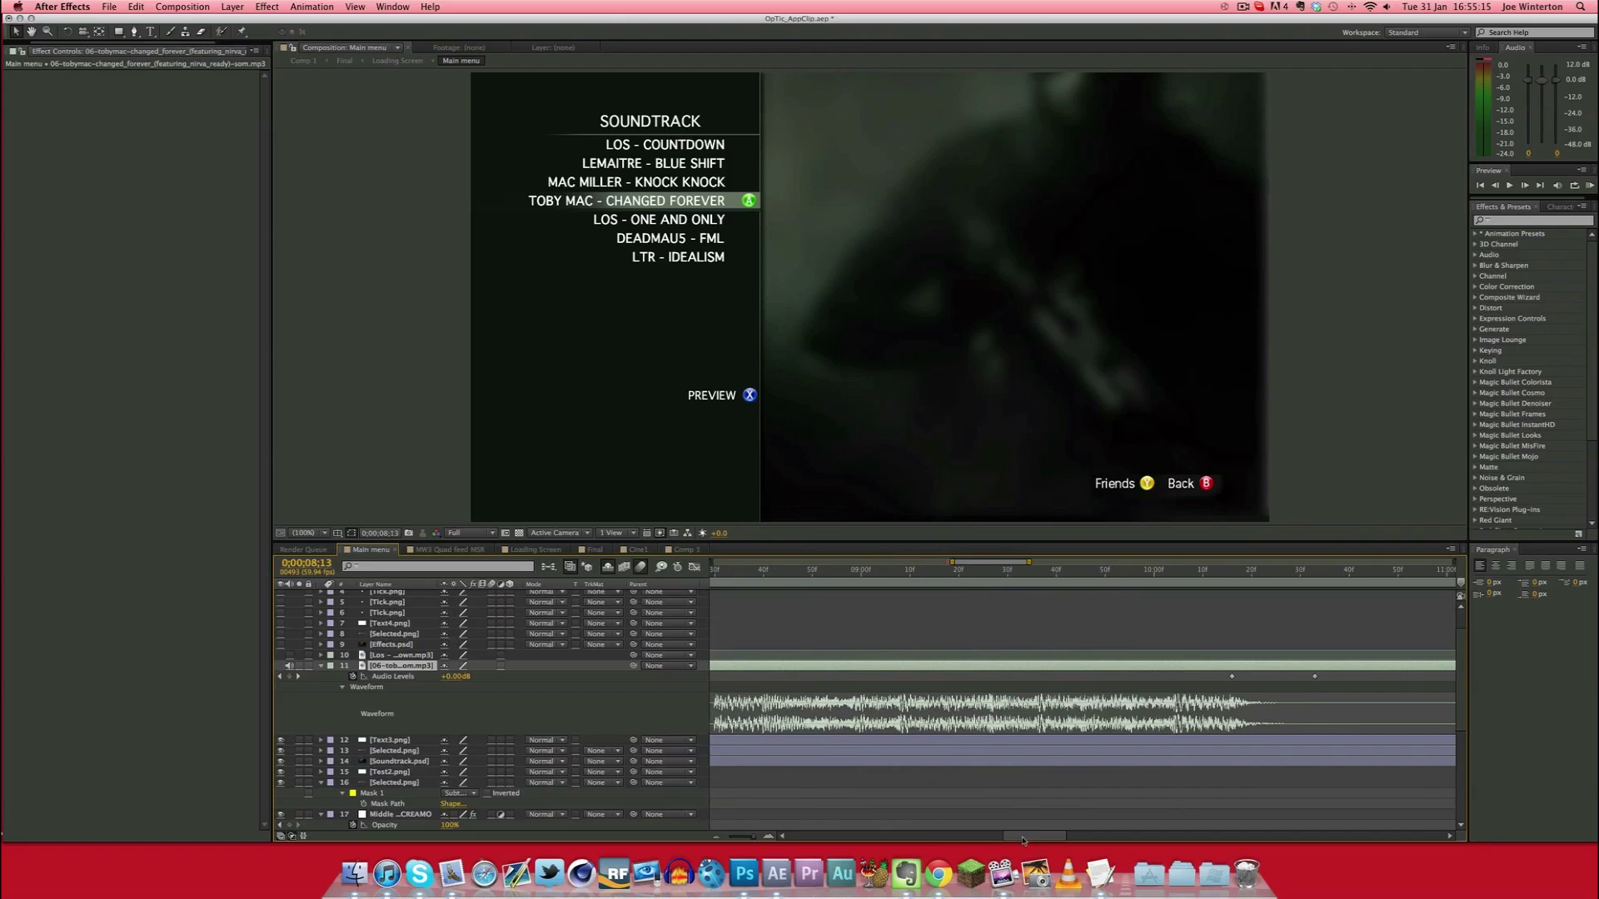
{"action": "scroll", "coordinate": [1043, 840], "scroll_direction": "right", "scroll_amount": 1}
{"action": "left_click_drag", "start_coordinate": [975, 574], "coordinate": [1121, 583]}
{"action": "scroll", "coordinate": [1058, 833], "scroll_direction": "right", "scroll_amount": 5}
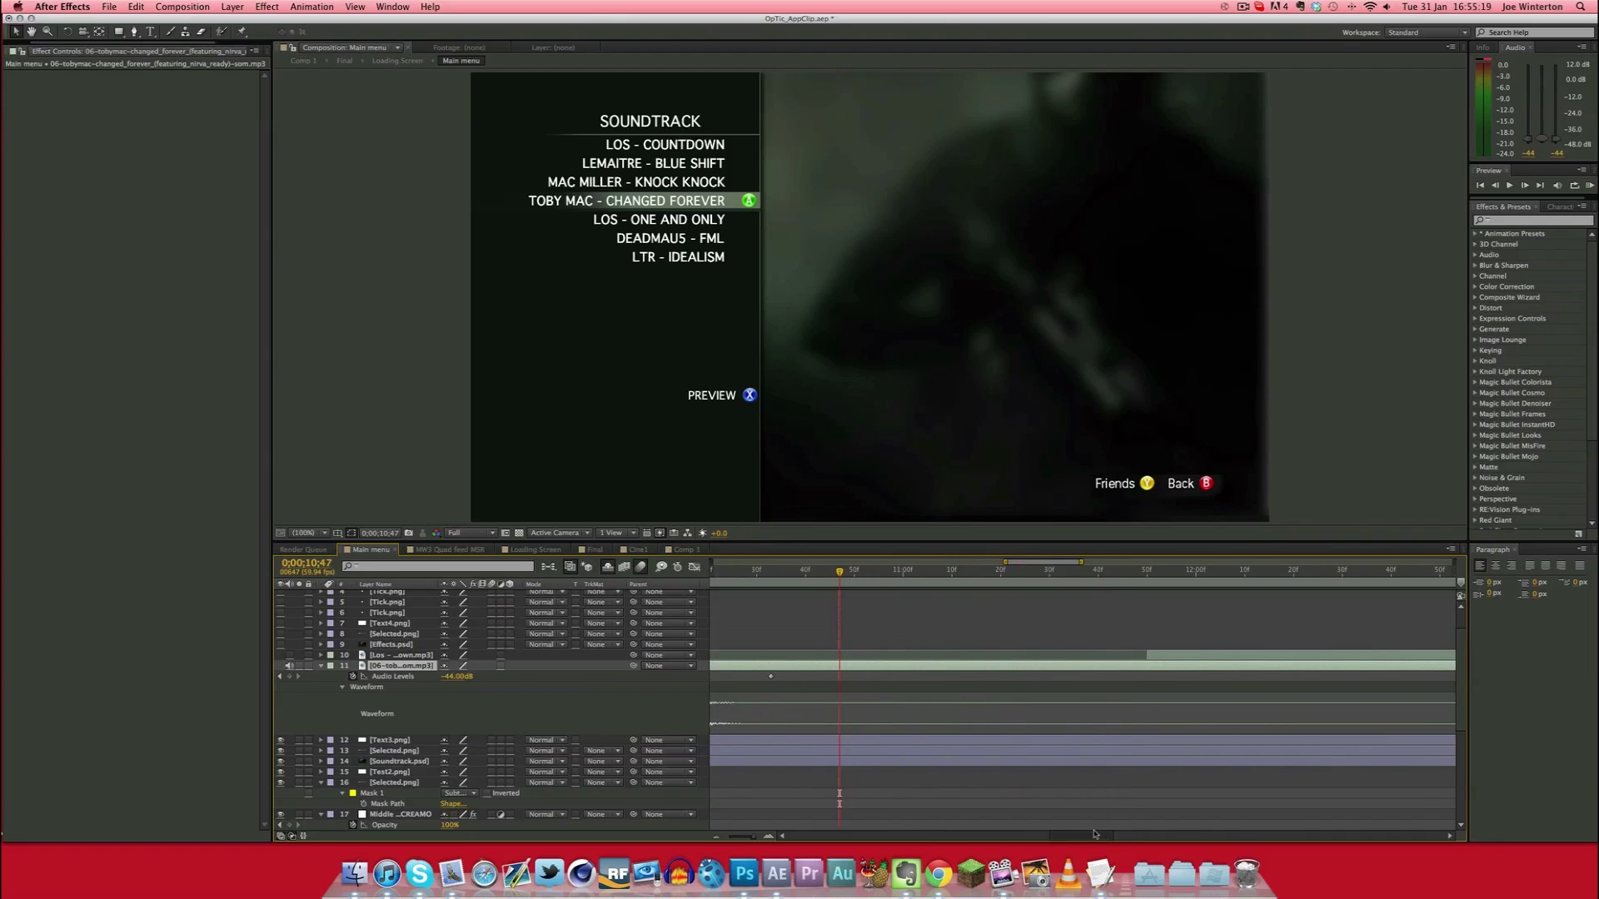
{"action": "left_click_drag", "start_coordinate": [874, 573], "coordinate": [1338, 574]}
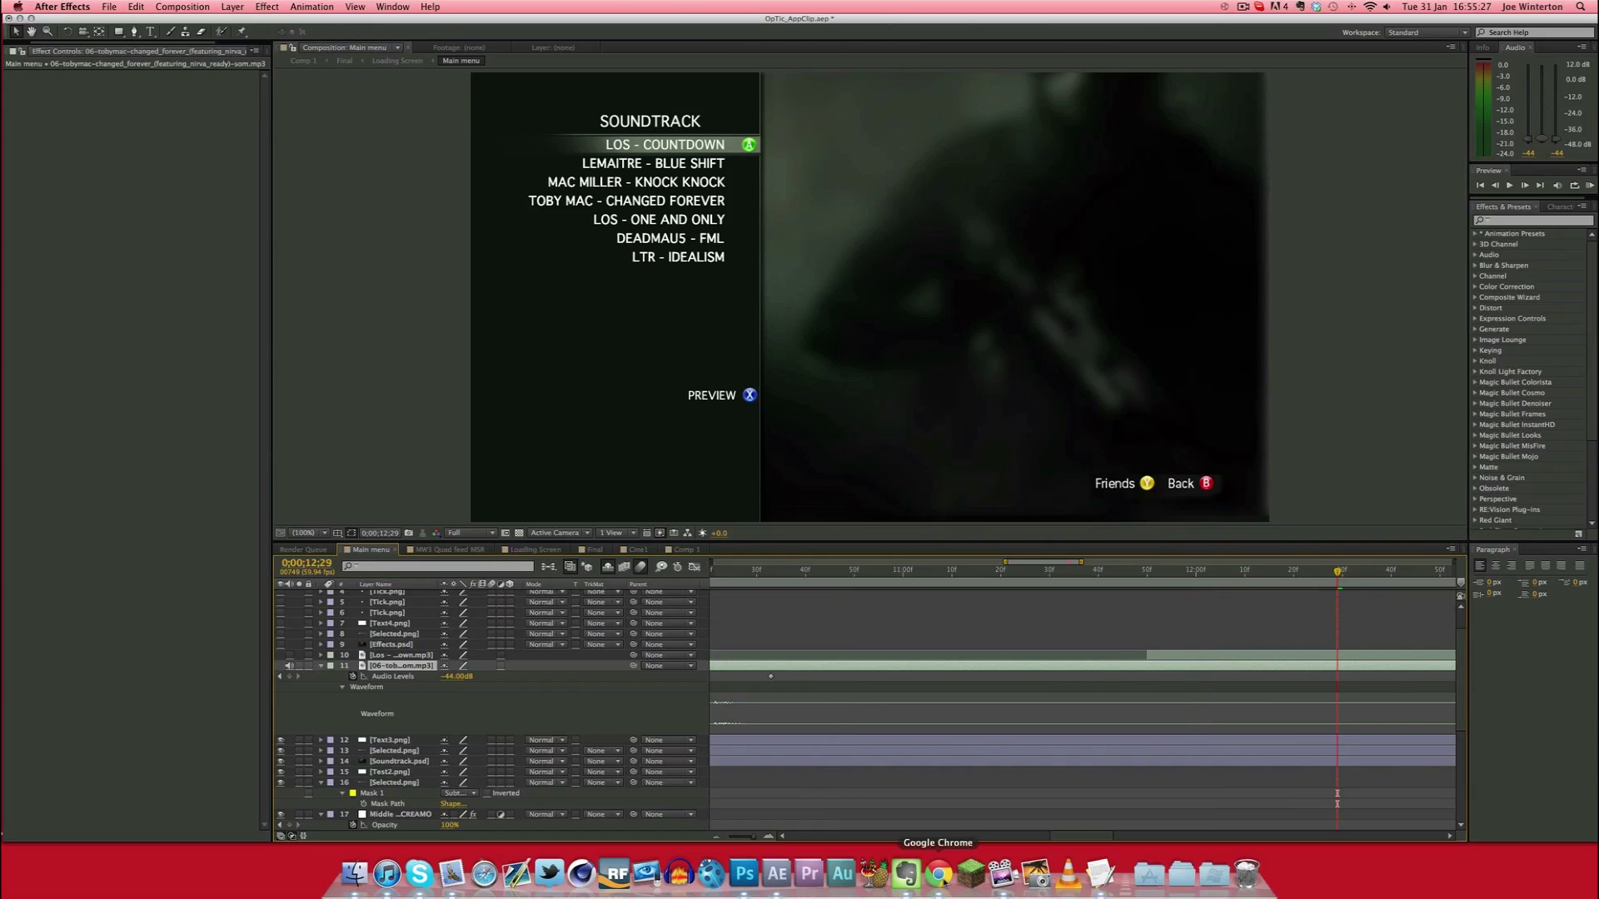
Reveal the waveform of the Los - Countdown mp3 on layer 10 and enable its audio
{"action": "left_click_drag", "start_coordinate": [1059, 835], "coordinate": [1093, 835]}
{"action": "key", "text": "XF86AudioRaiseVolume"}
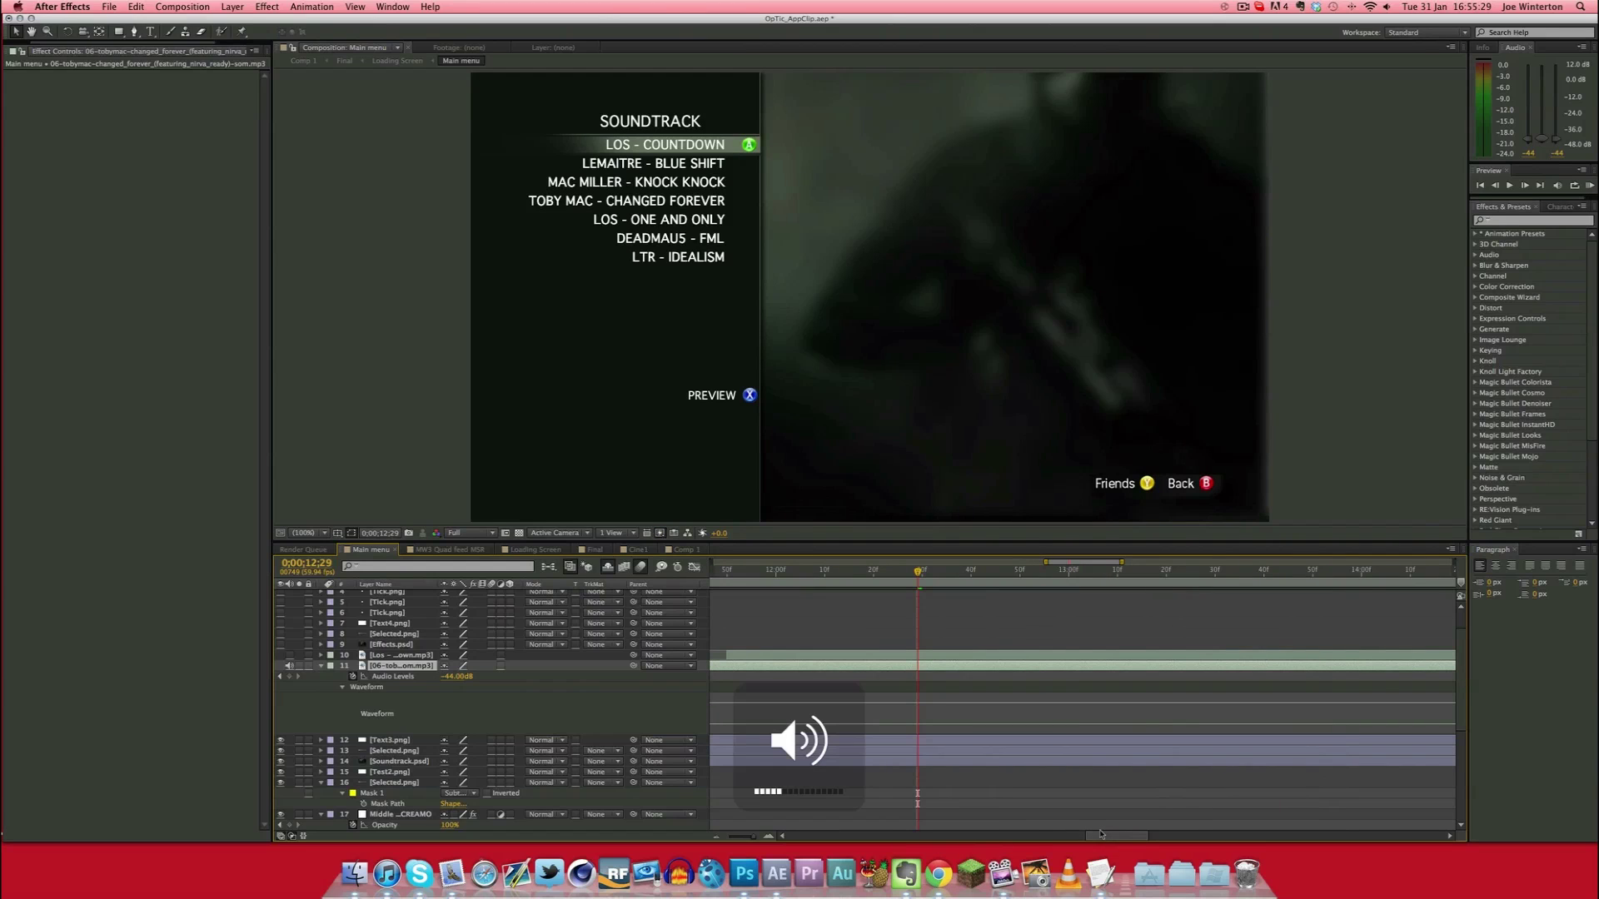
{"action": "left_click", "coordinate": [916, 655]}
{"action": "key", "text": "l"}
{"action": "key", "text": "l"}
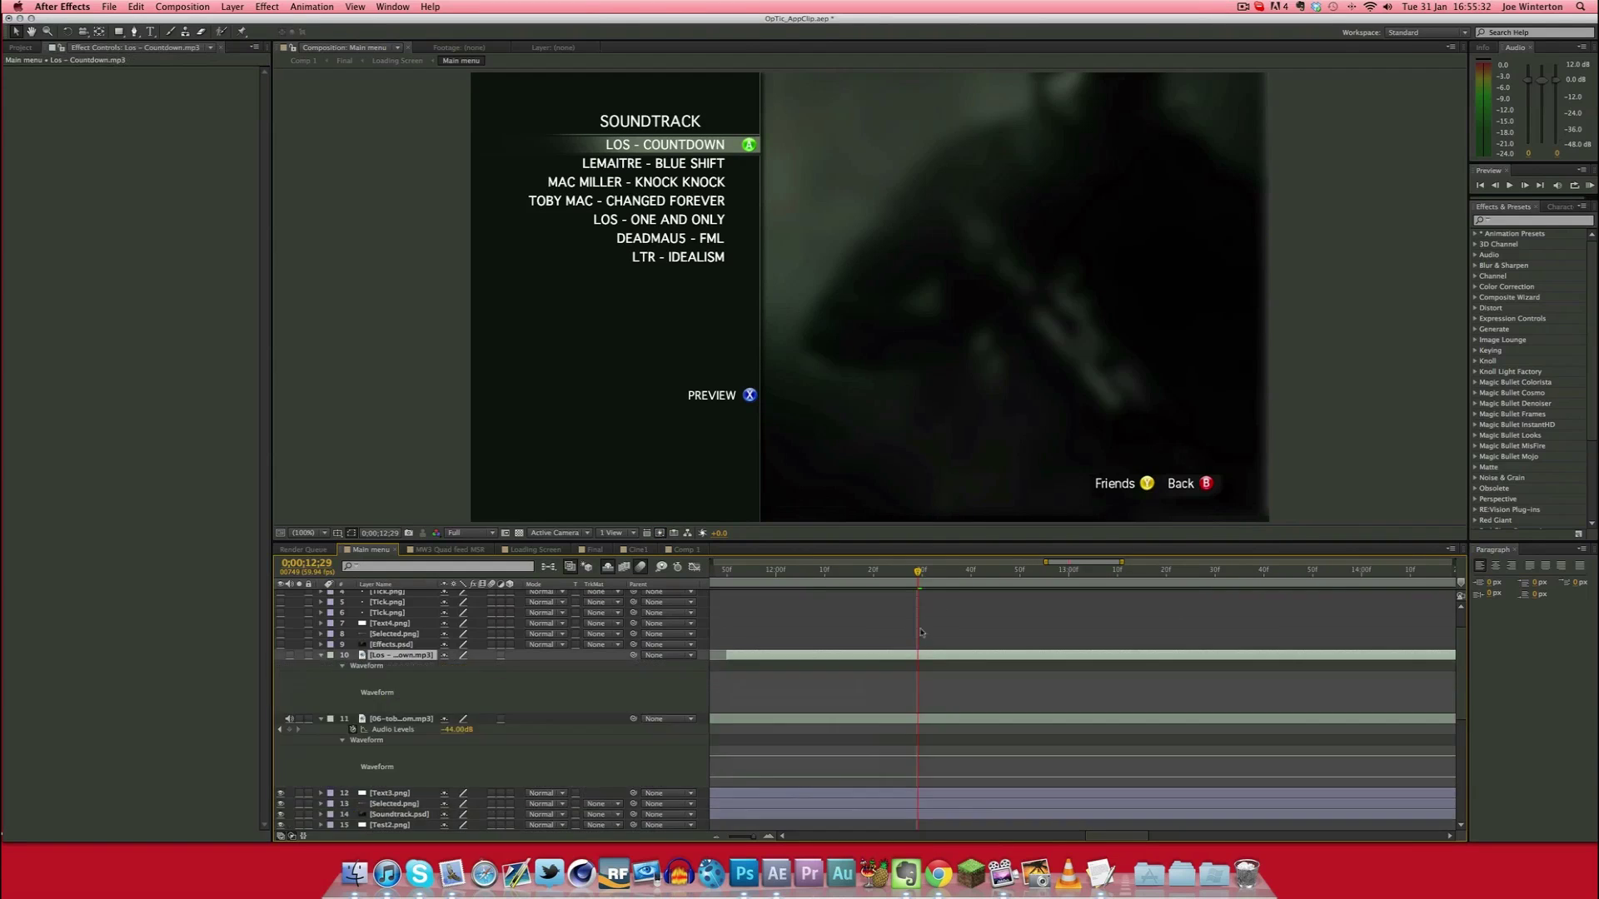
{"action": "left_click", "coordinate": [289, 656]}
Scrub through the Los - Countdown preview to the end of the Soundtrack submenu at 0;00;16;30
{"action": "left_click_drag", "start_coordinate": [918, 571], "coordinate": [1240, 573]}
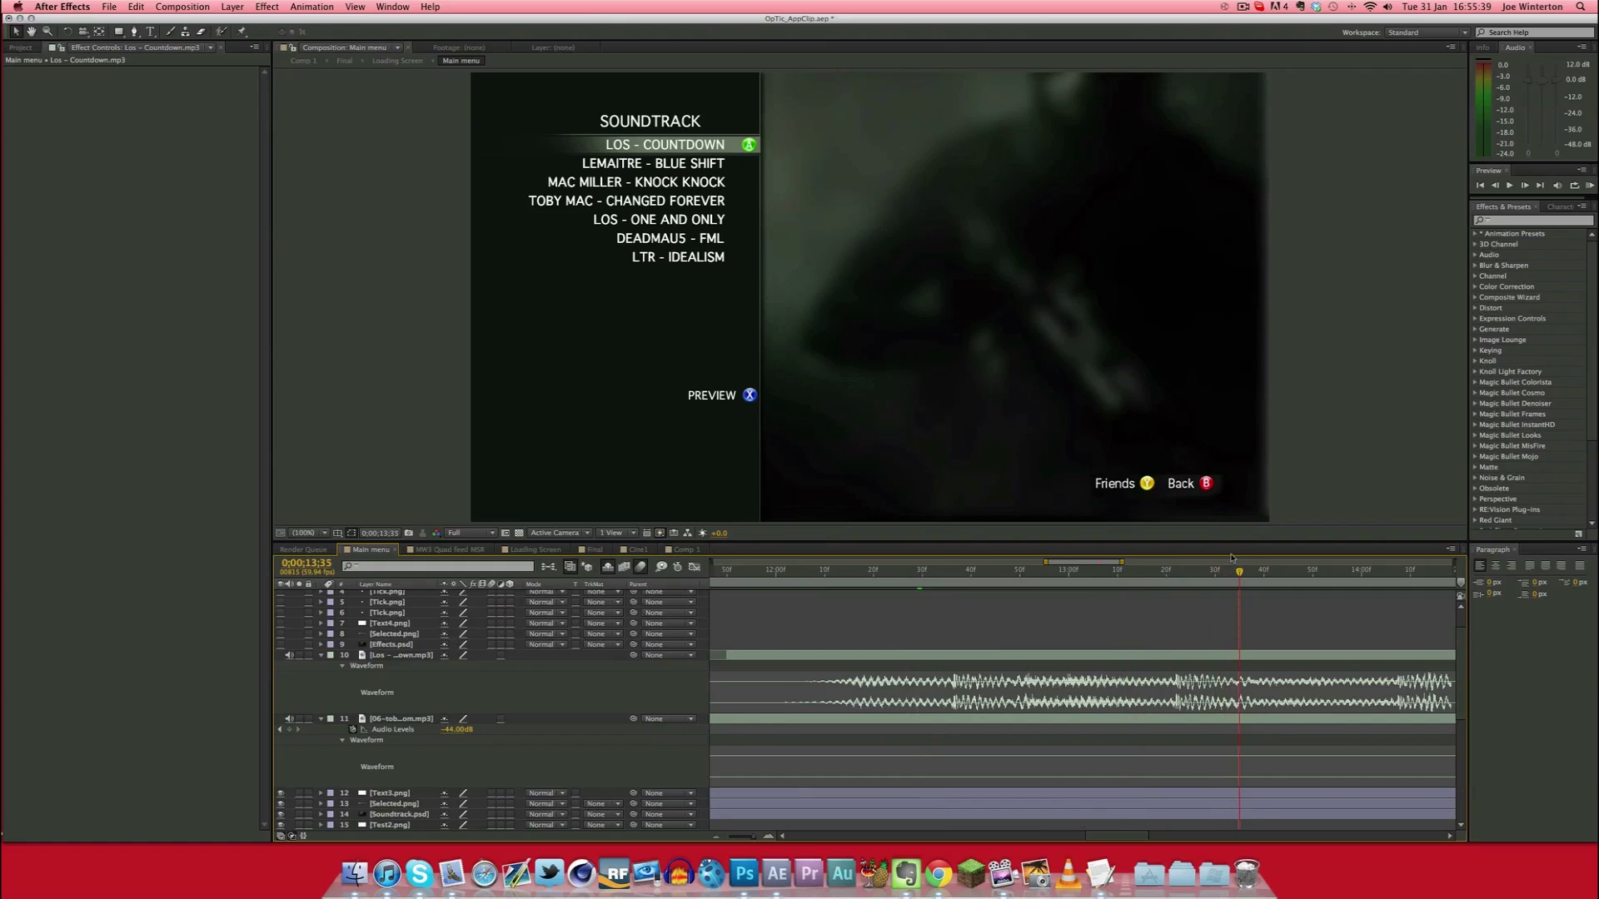
{"action": "left_click_drag", "start_coordinate": [1135, 836], "coordinate": [1206, 836]}
{"action": "left_click_drag", "start_coordinate": [964, 571], "coordinate": [1280, 583]}
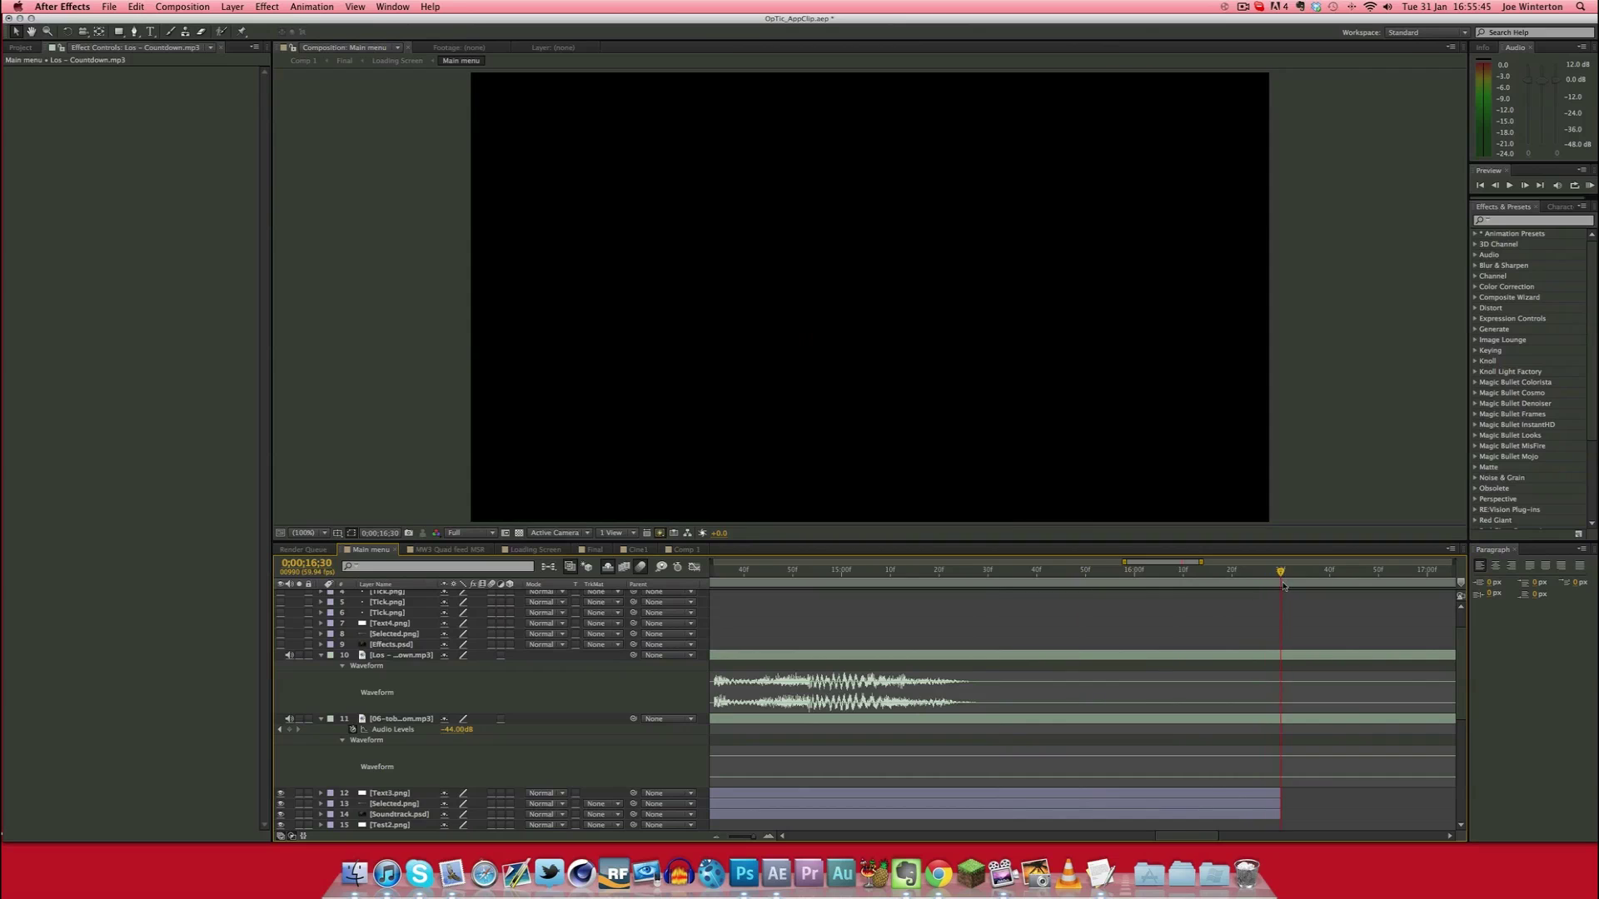
Turn on the visibility of layers 23 (Text.png), 26 (Selected.png) and 28 (Main menu.psd) for the main menu section at 0;00;16;30
{"action": "scroll", "coordinate": [1244, 704], "scroll_direction": "down", "scroll_amount": 3}
{"action": "scroll", "coordinate": [1244, 704], "scroll_direction": "down", "scroll_amount": 5}
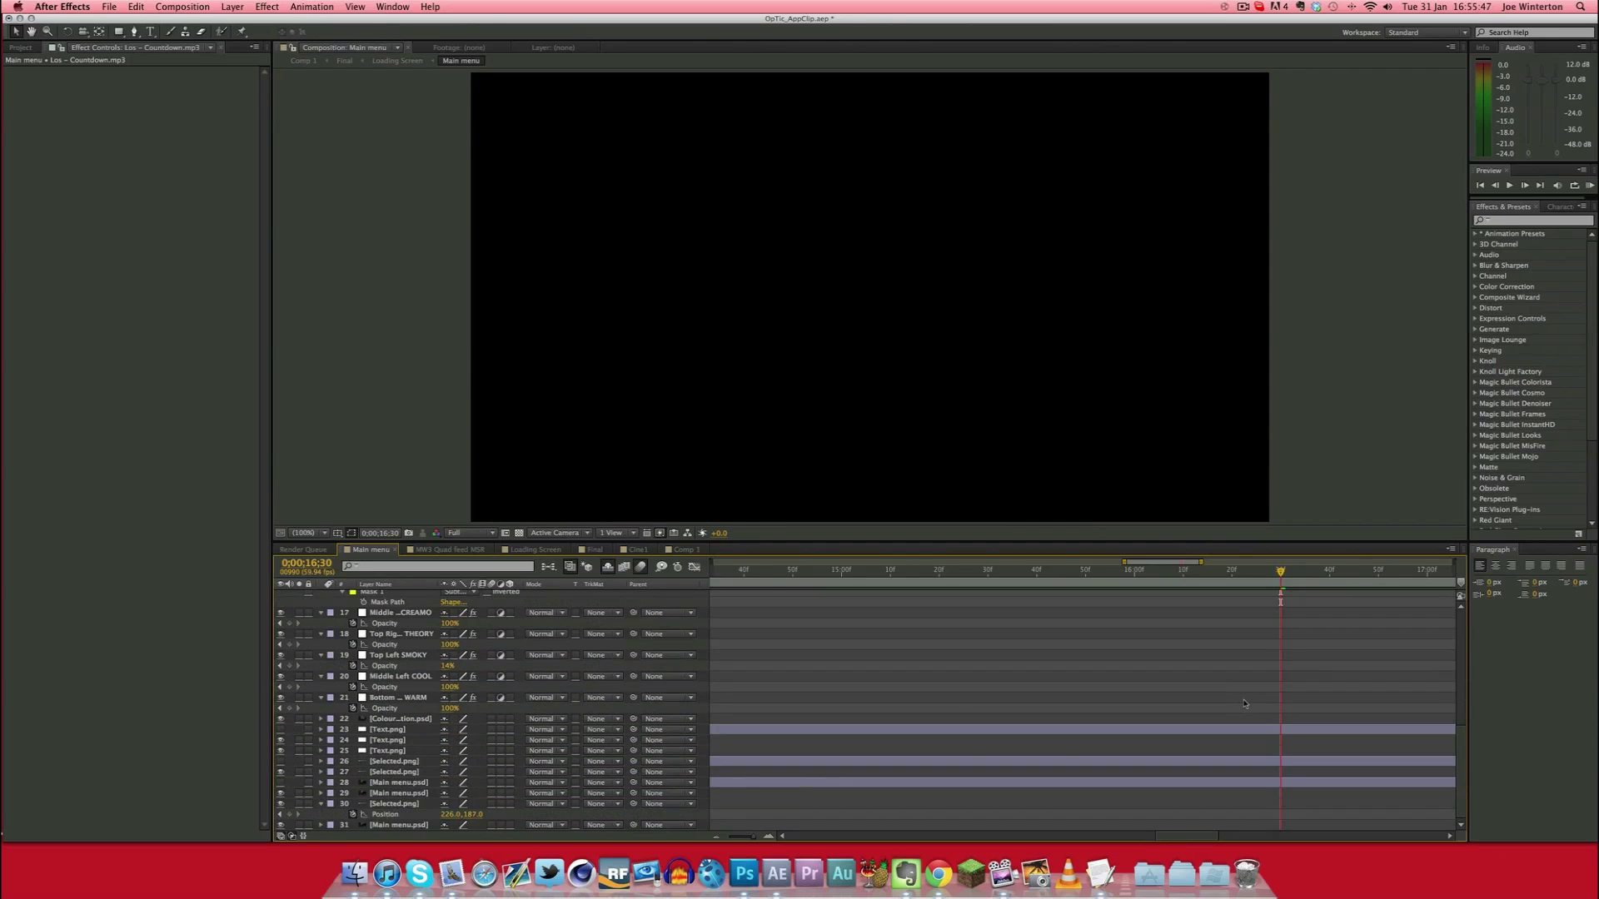
{"action": "left_click", "coordinate": [281, 730]}
{"action": "left_click", "coordinate": [280, 761]}
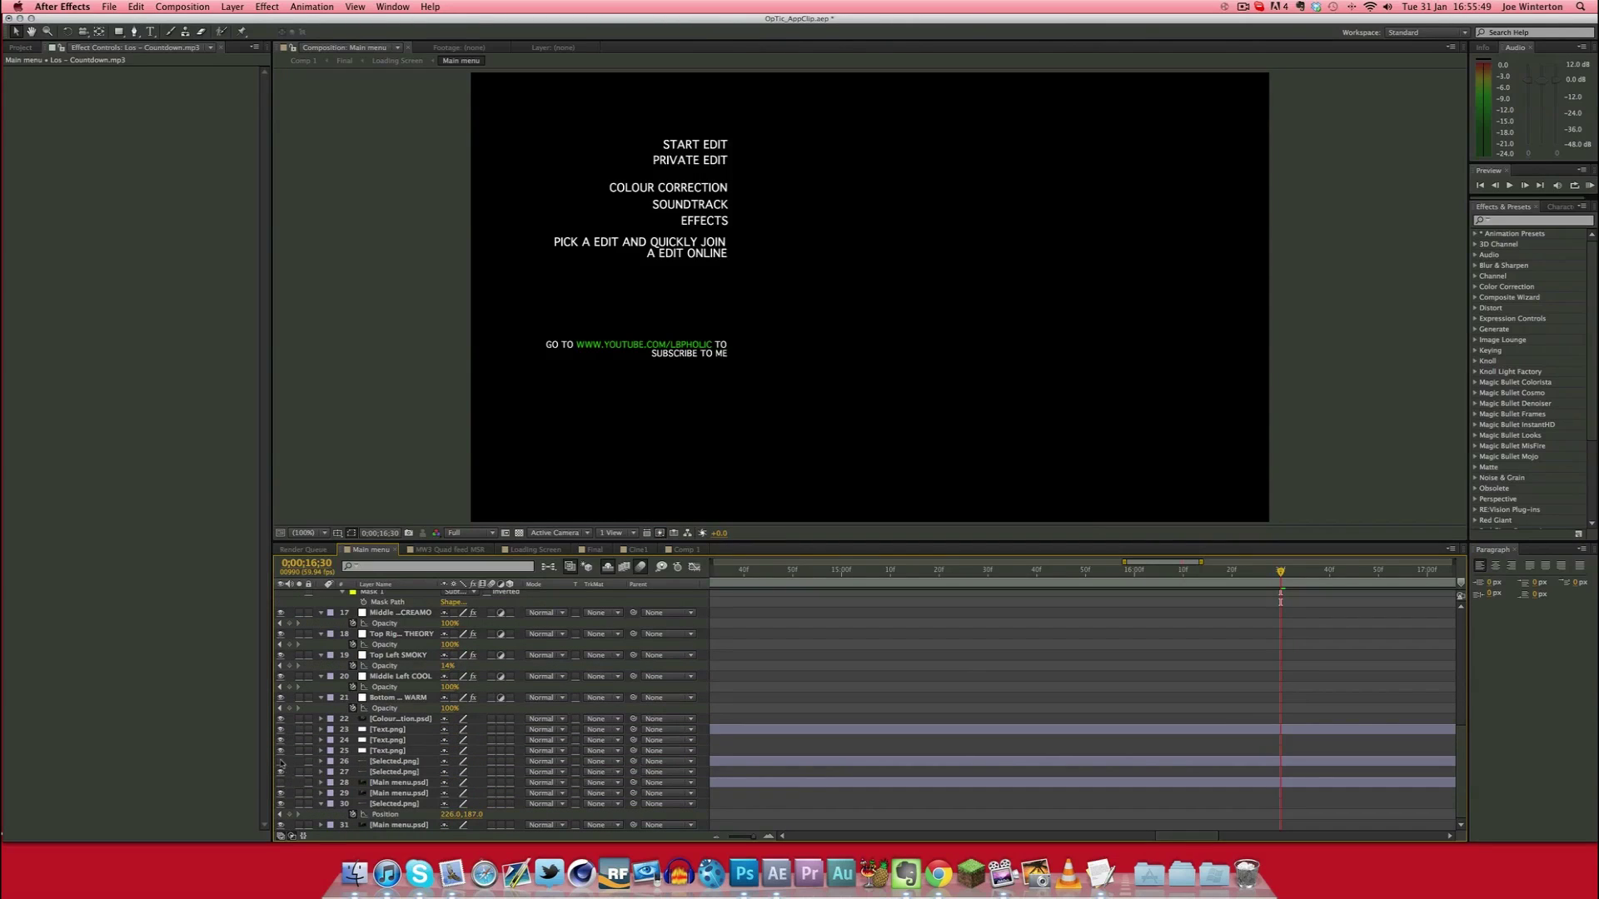
{"action": "left_click", "coordinate": [281, 782]}
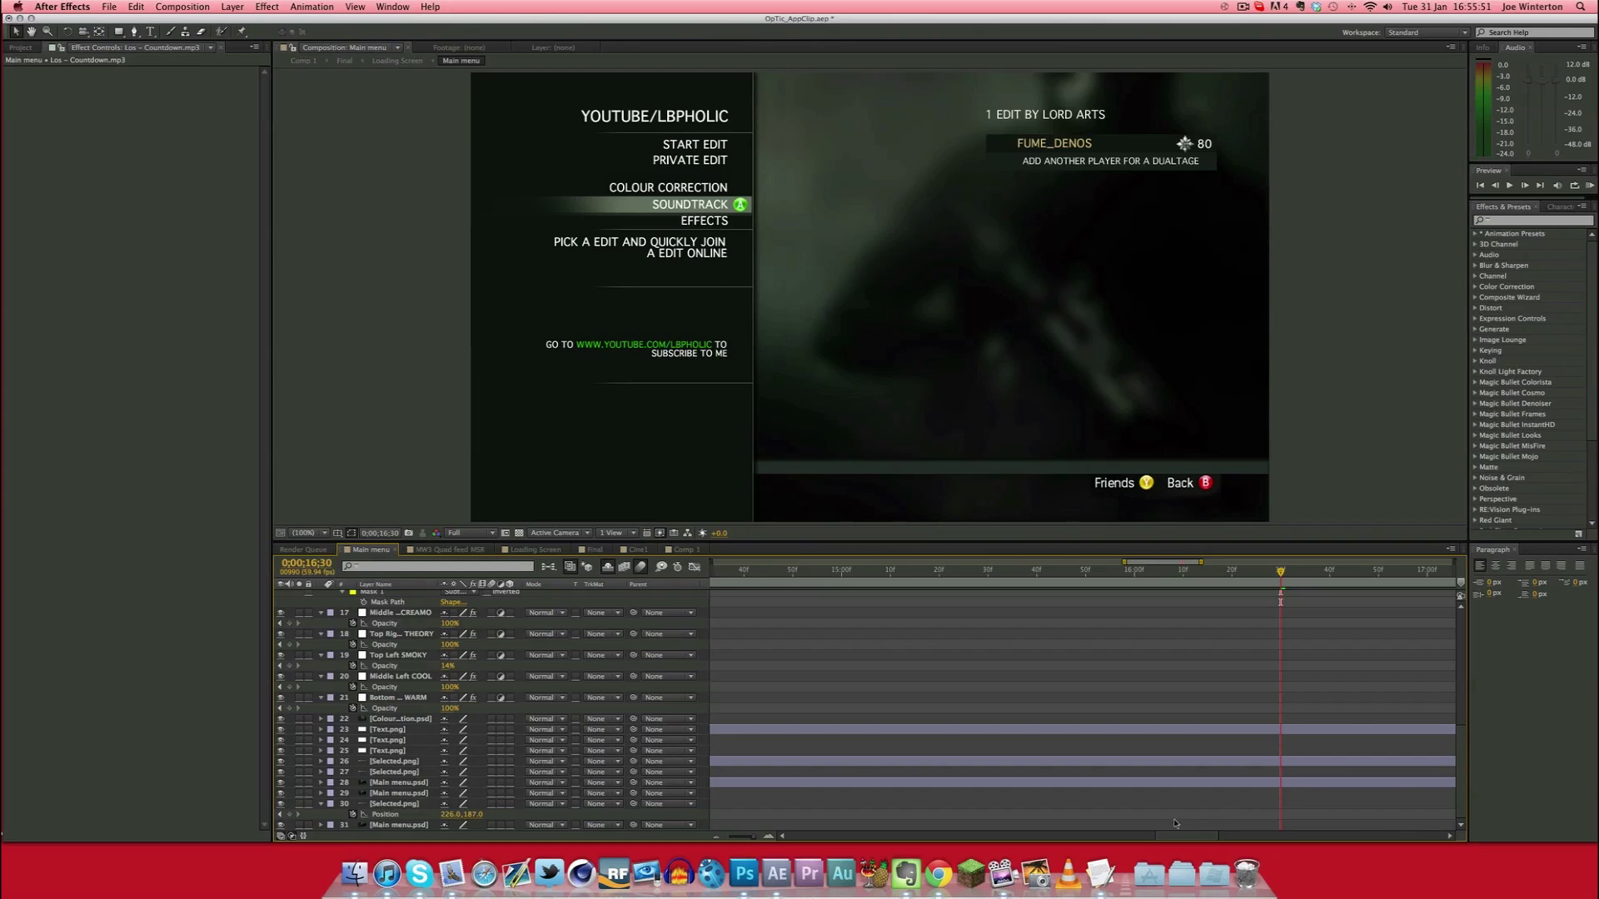
Scrub through the main menu highlight's move from Soundtrack to Effects, ending at 0;00;18;02
{"action": "scroll", "coordinate": [1175, 822], "scroll_direction": "right", "scroll_amount": 5}
{"action": "left_click_drag", "start_coordinate": [1033, 568], "coordinate": [1431, 574]}
{"action": "scroll", "coordinate": [1182, 833], "scroll_direction": "right", "scroll_amount": 8}
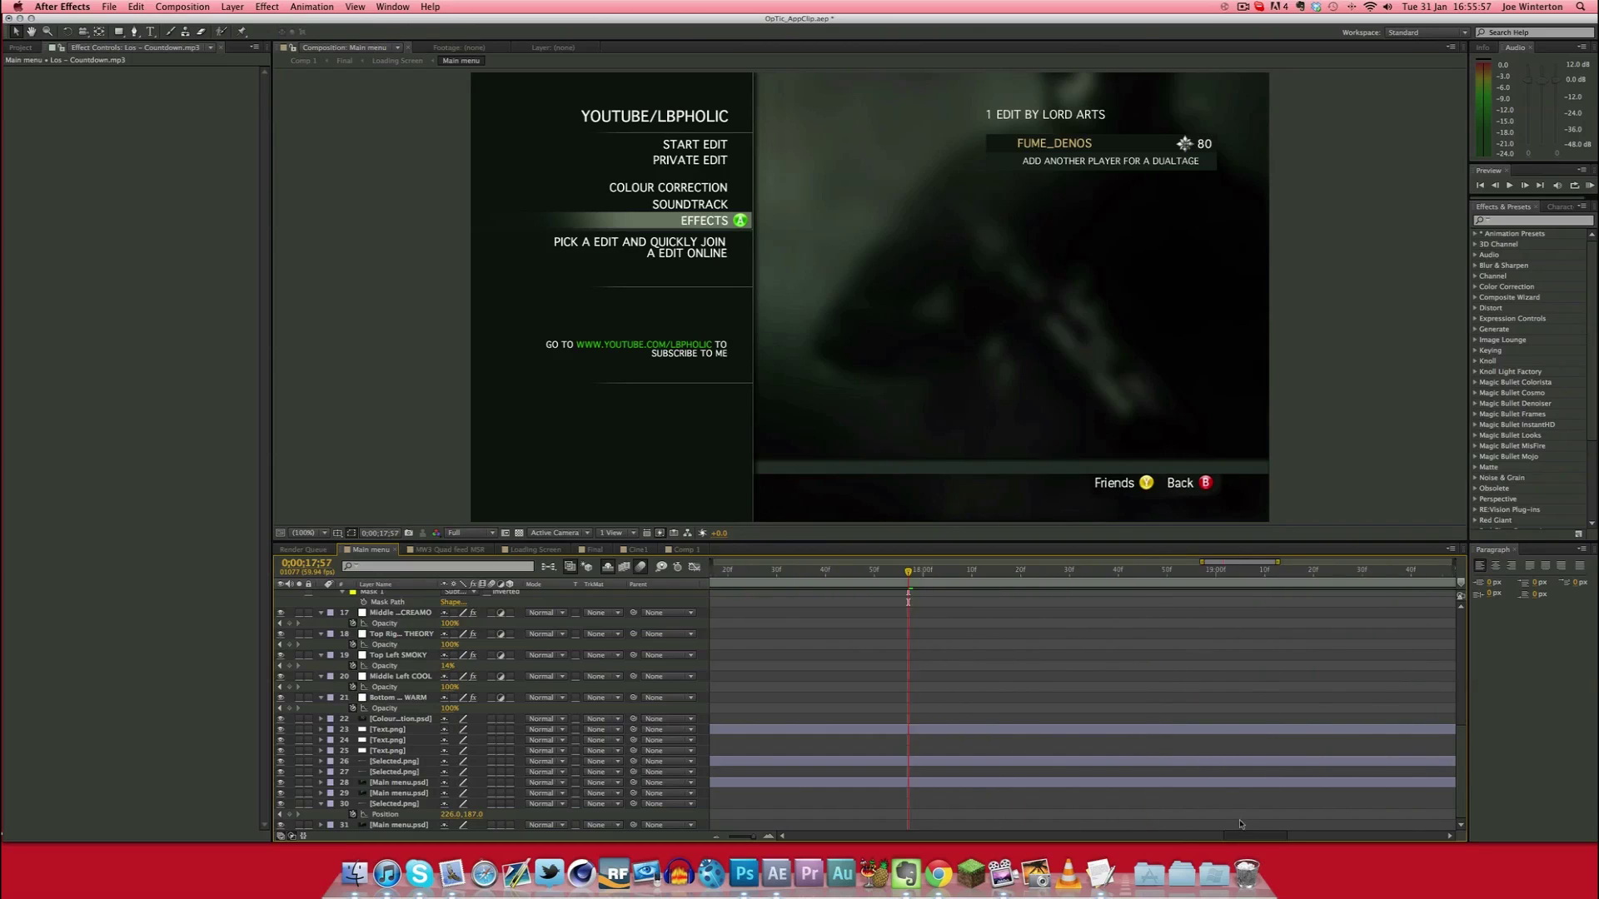
{"action": "left_click", "coordinate": [907, 570]}
Turn on the visibility of the Effects submenu layers 7 to 9 and scrub to 0;00;18;31 to examine its highlight movement
{"action": "scroll", "coordinate": [976, 675], "scroll_direction": "up", "scroll_amount": 10}
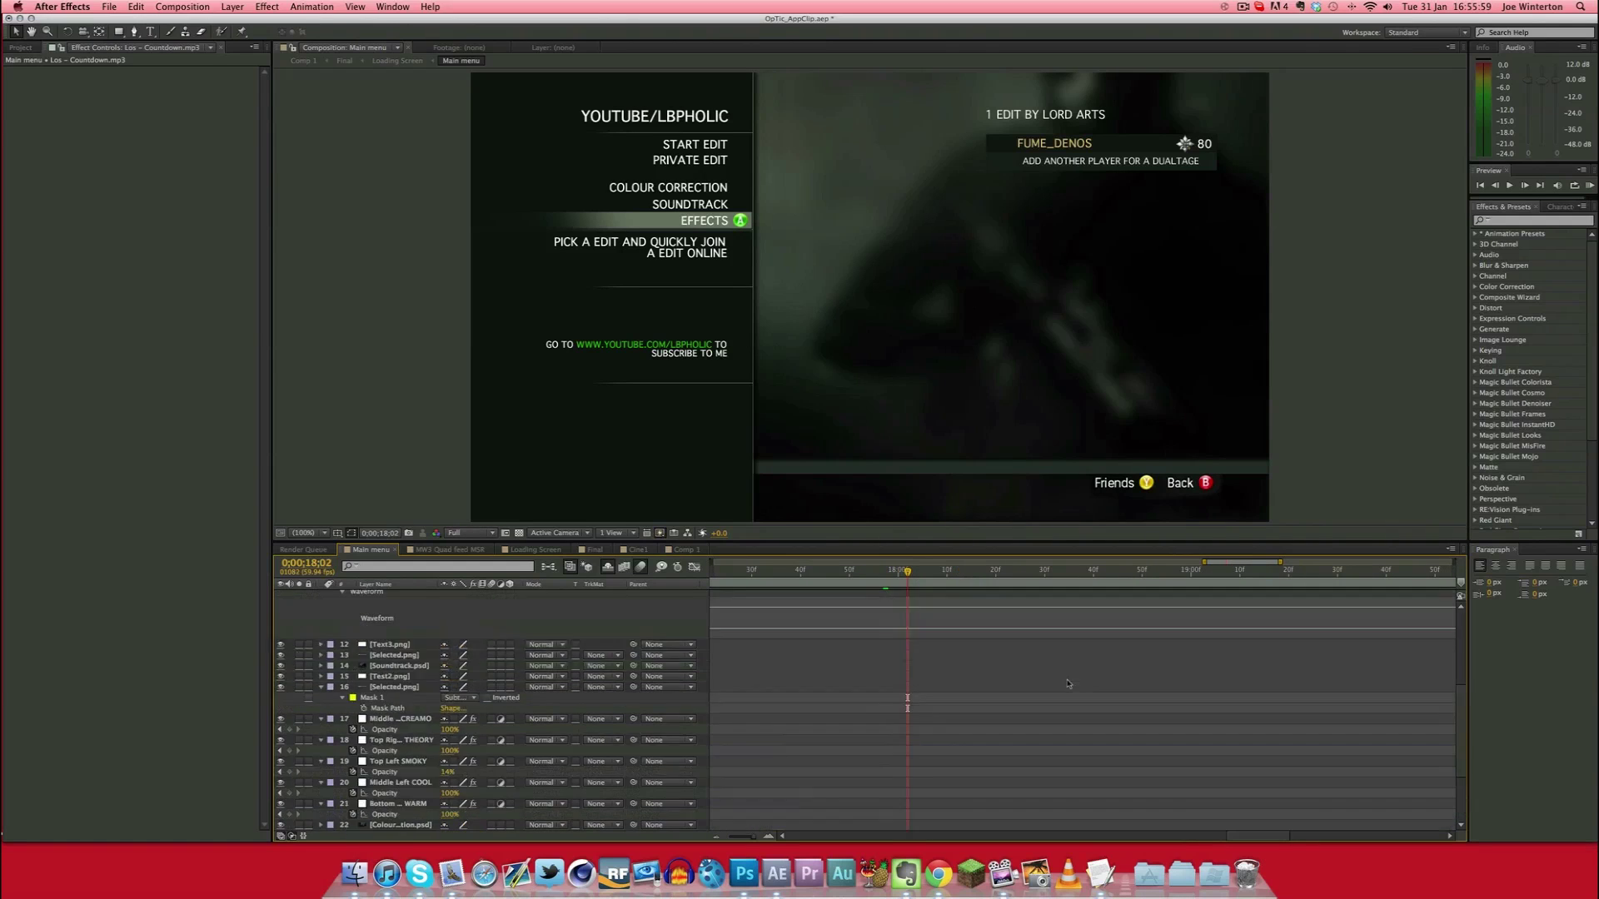
{"action": "left_click", "coordinate": [888, 661]}
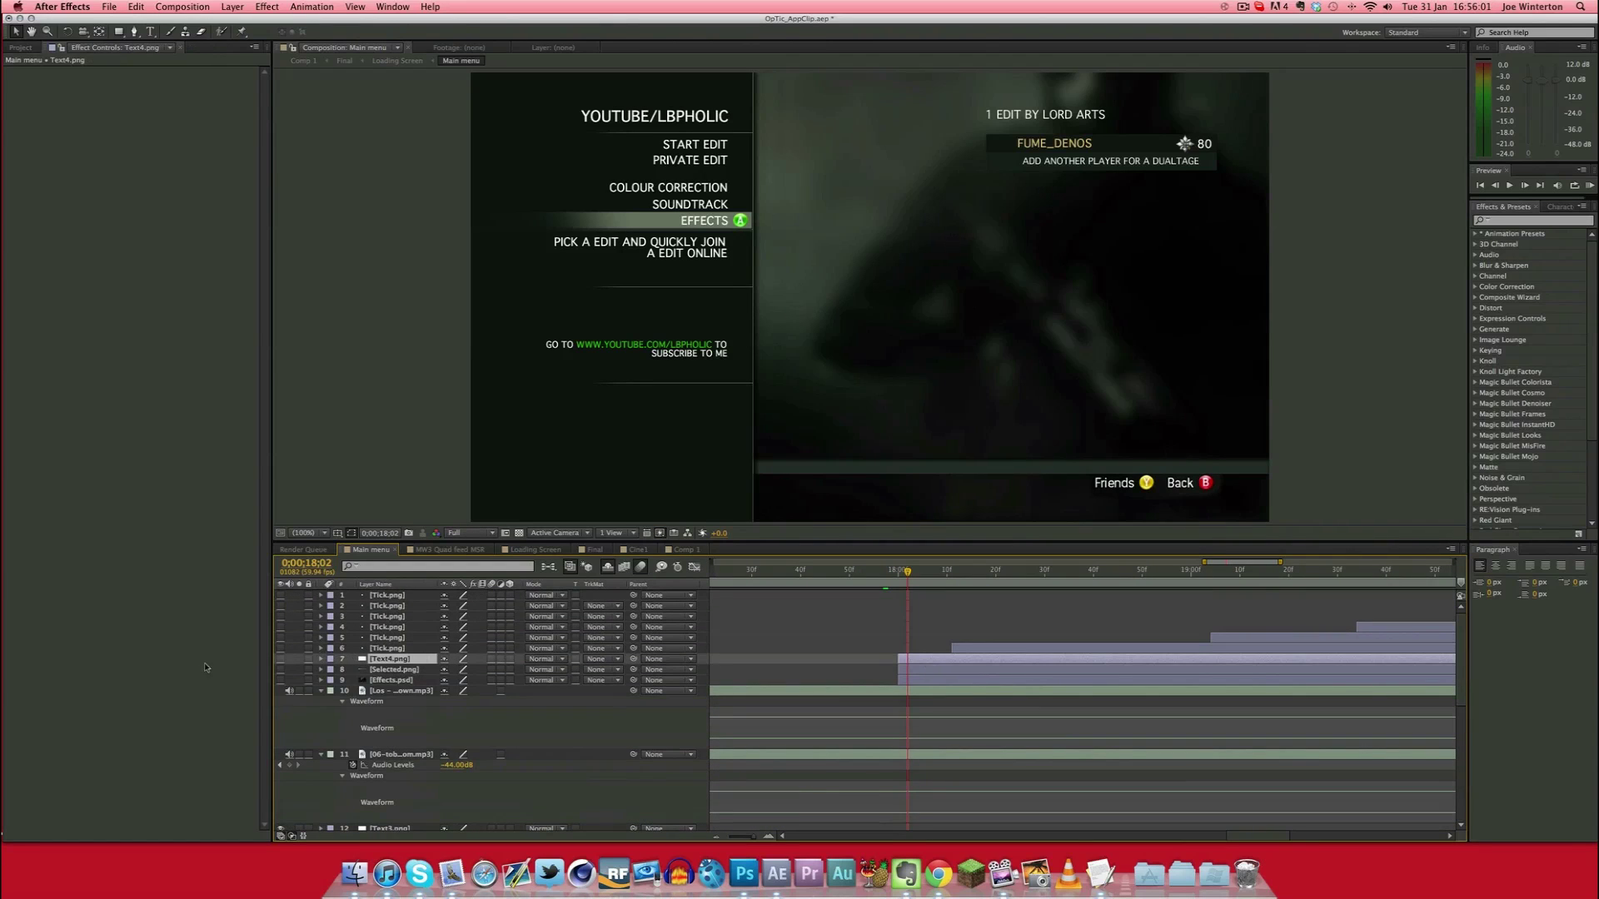
{"action": "left_click_drag", "start_coordinate": [281, 659], "coordinate": [281, 680]}
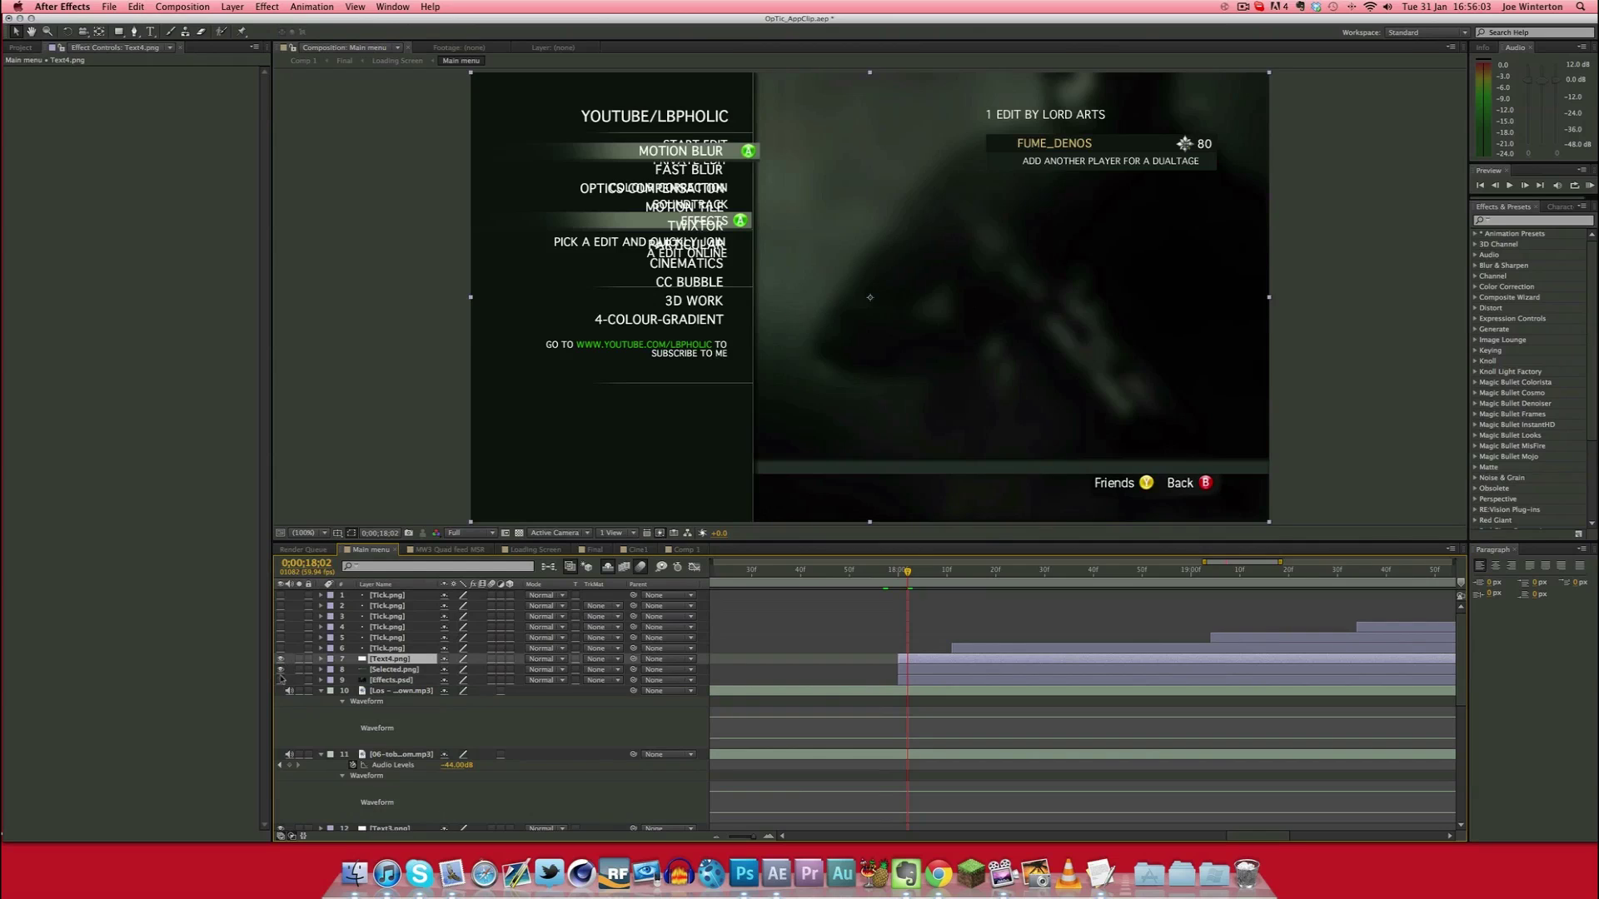
{"action": "left_click_drag", "start_coordinate": [906, 571], "coordinate": [1049, 574]}
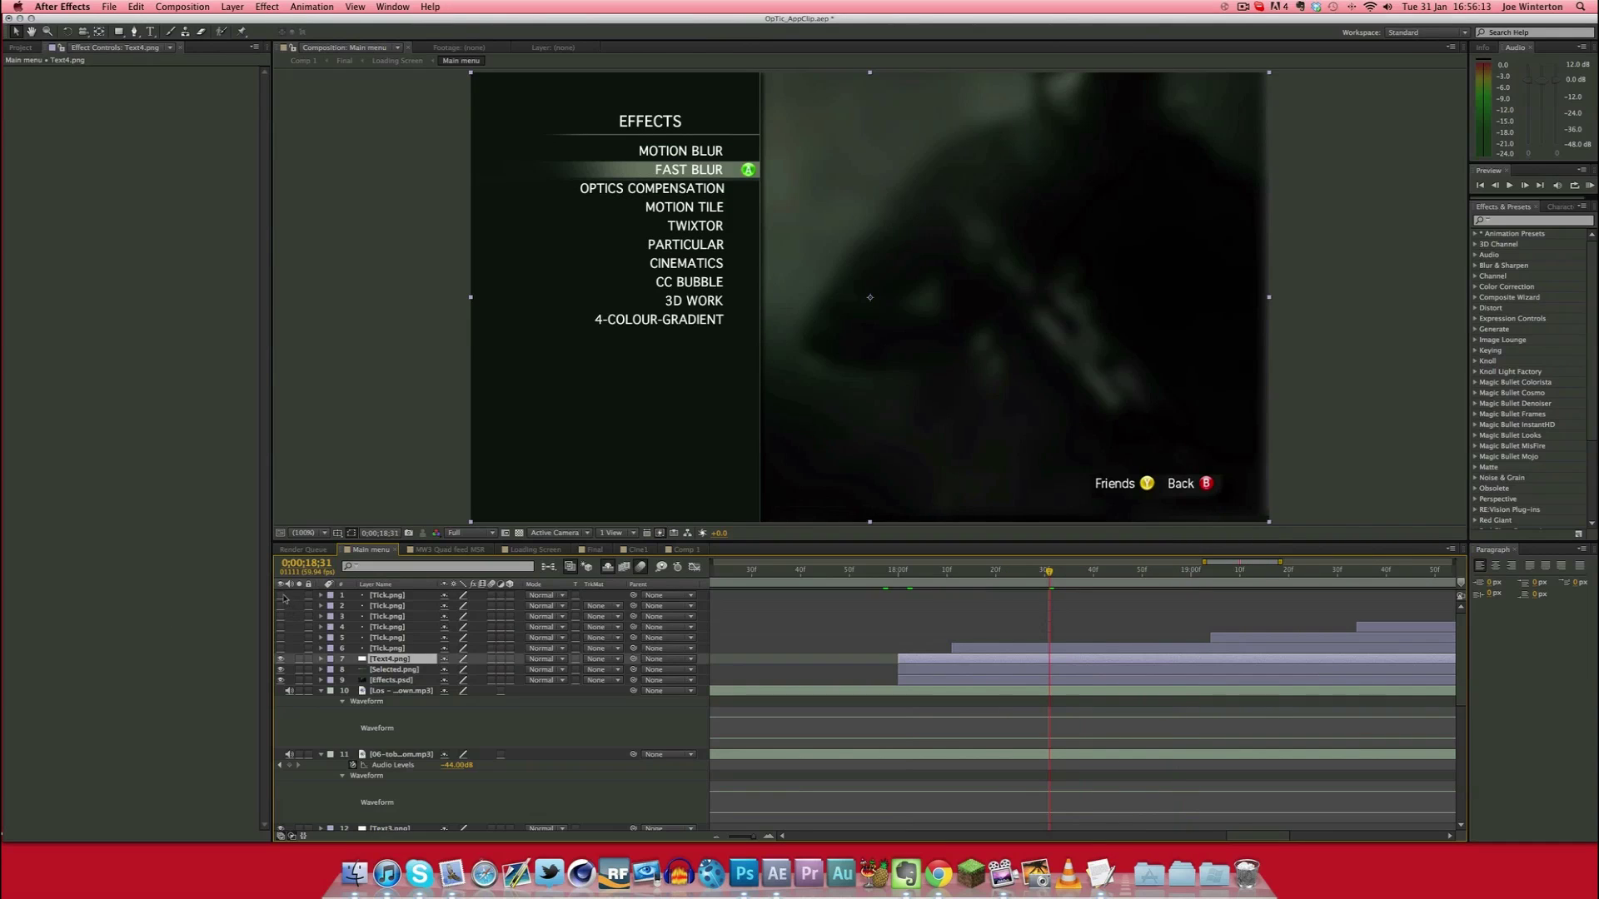
Turn on the visibility of the Tick.png layers 1 to 6 and select the Motion Blur tick, layer 6, at 0;00;18;11
{"action": "left_click_drag", "start_coordinate": [281, 596], "coordinate": [281, 653]}
{"action": "left_click", "coordinate": [937, 577]}
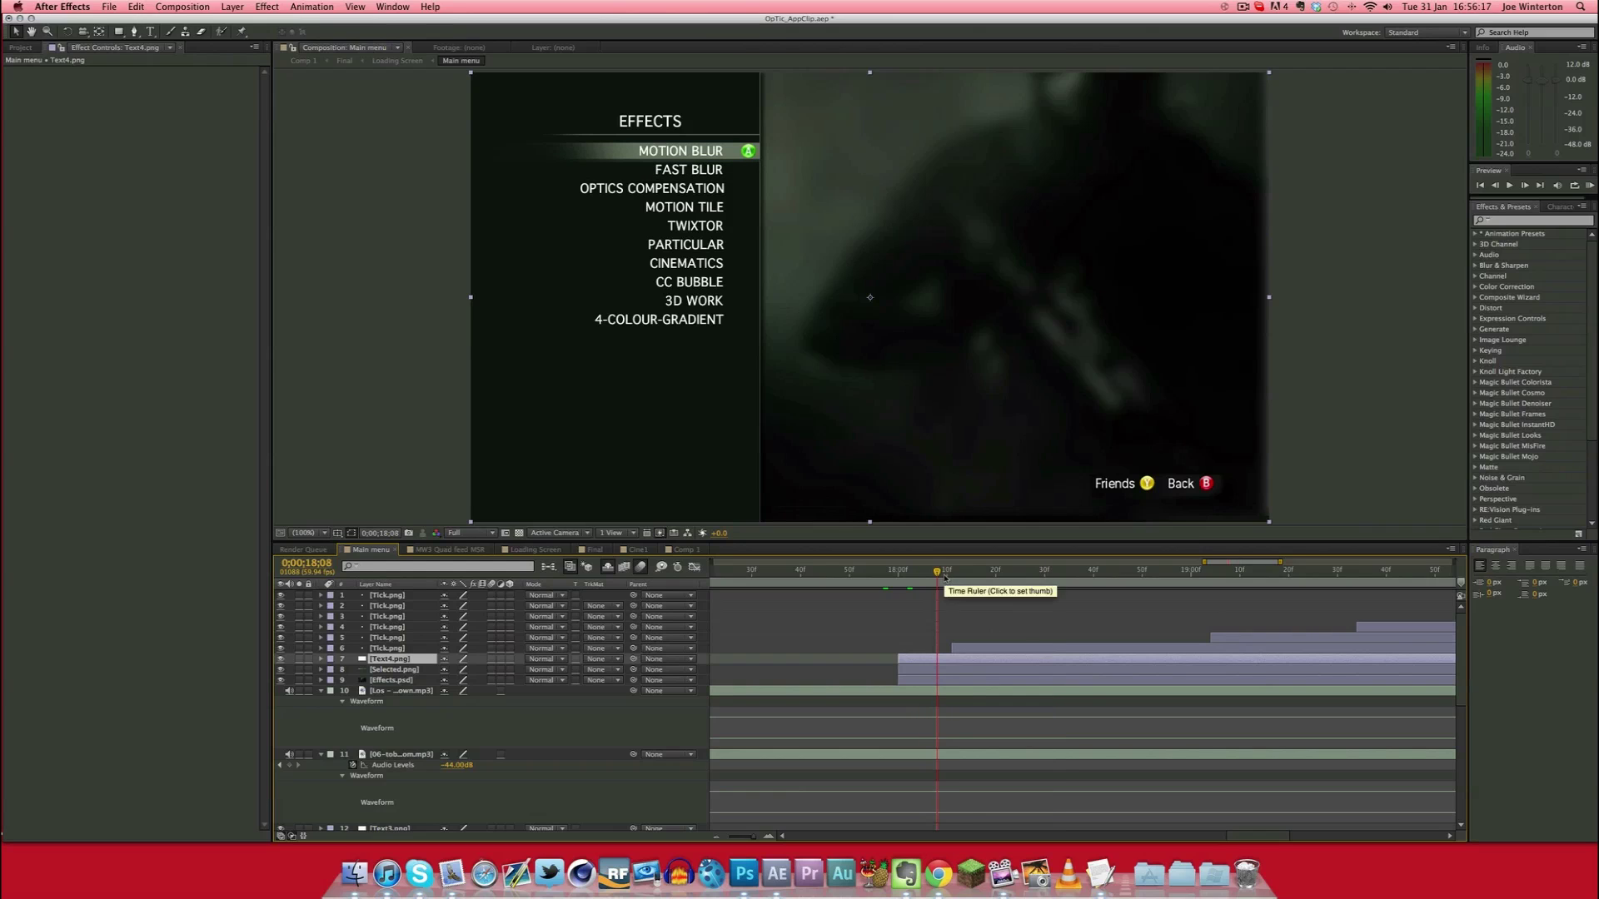
{"action": "left_click", "coordinate": [952, 575]}
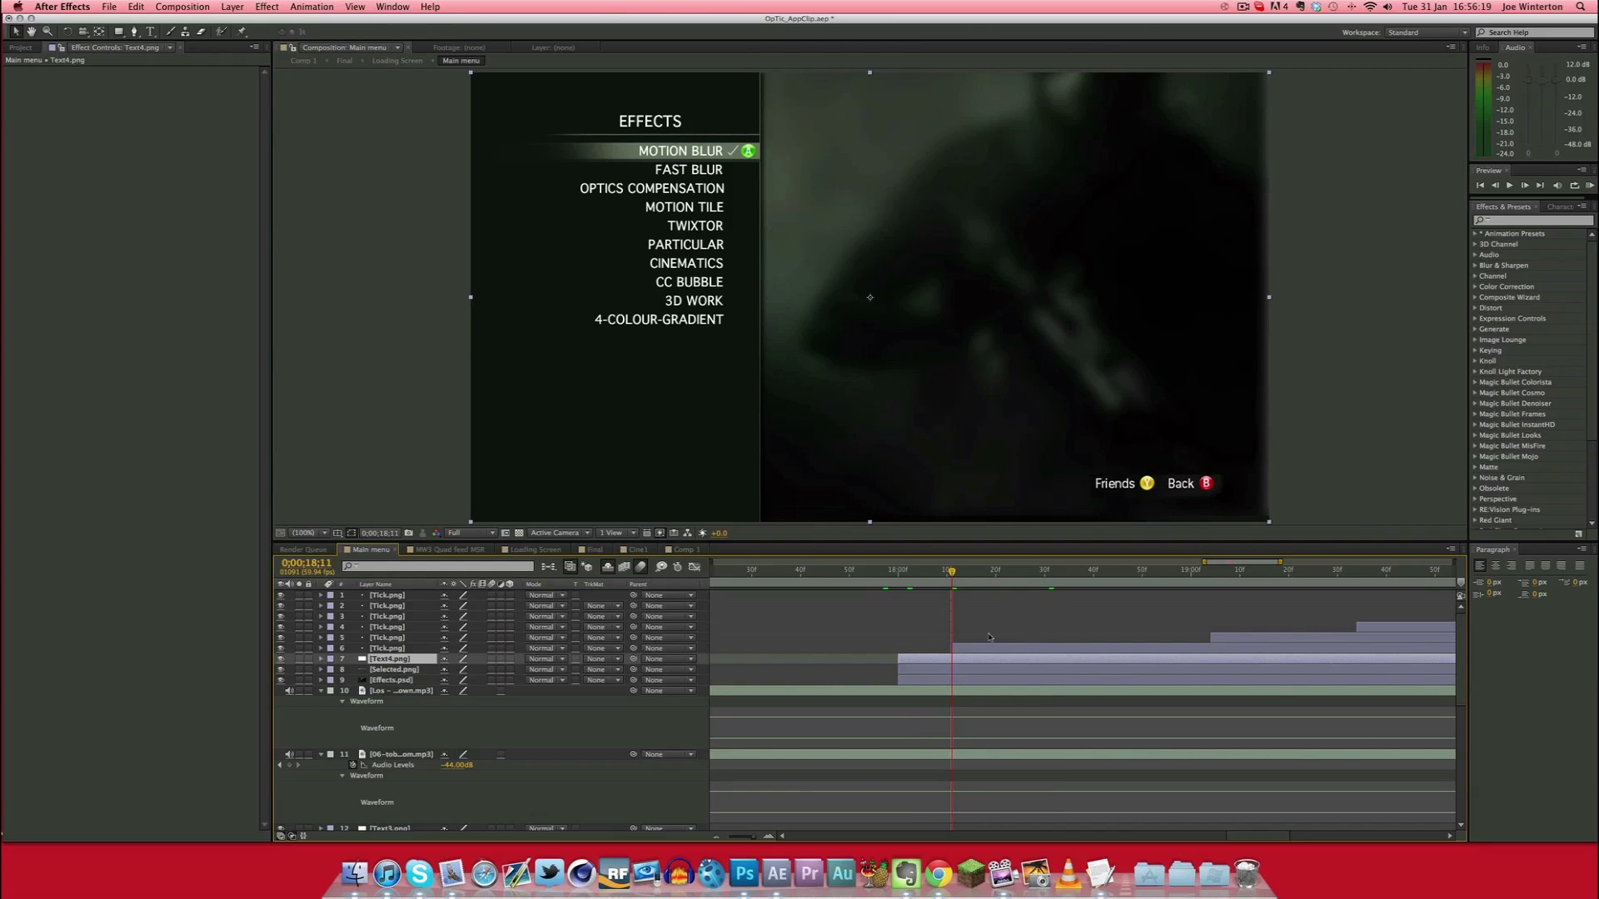
{"action": "left_click", "coordinate": [980, 645]}
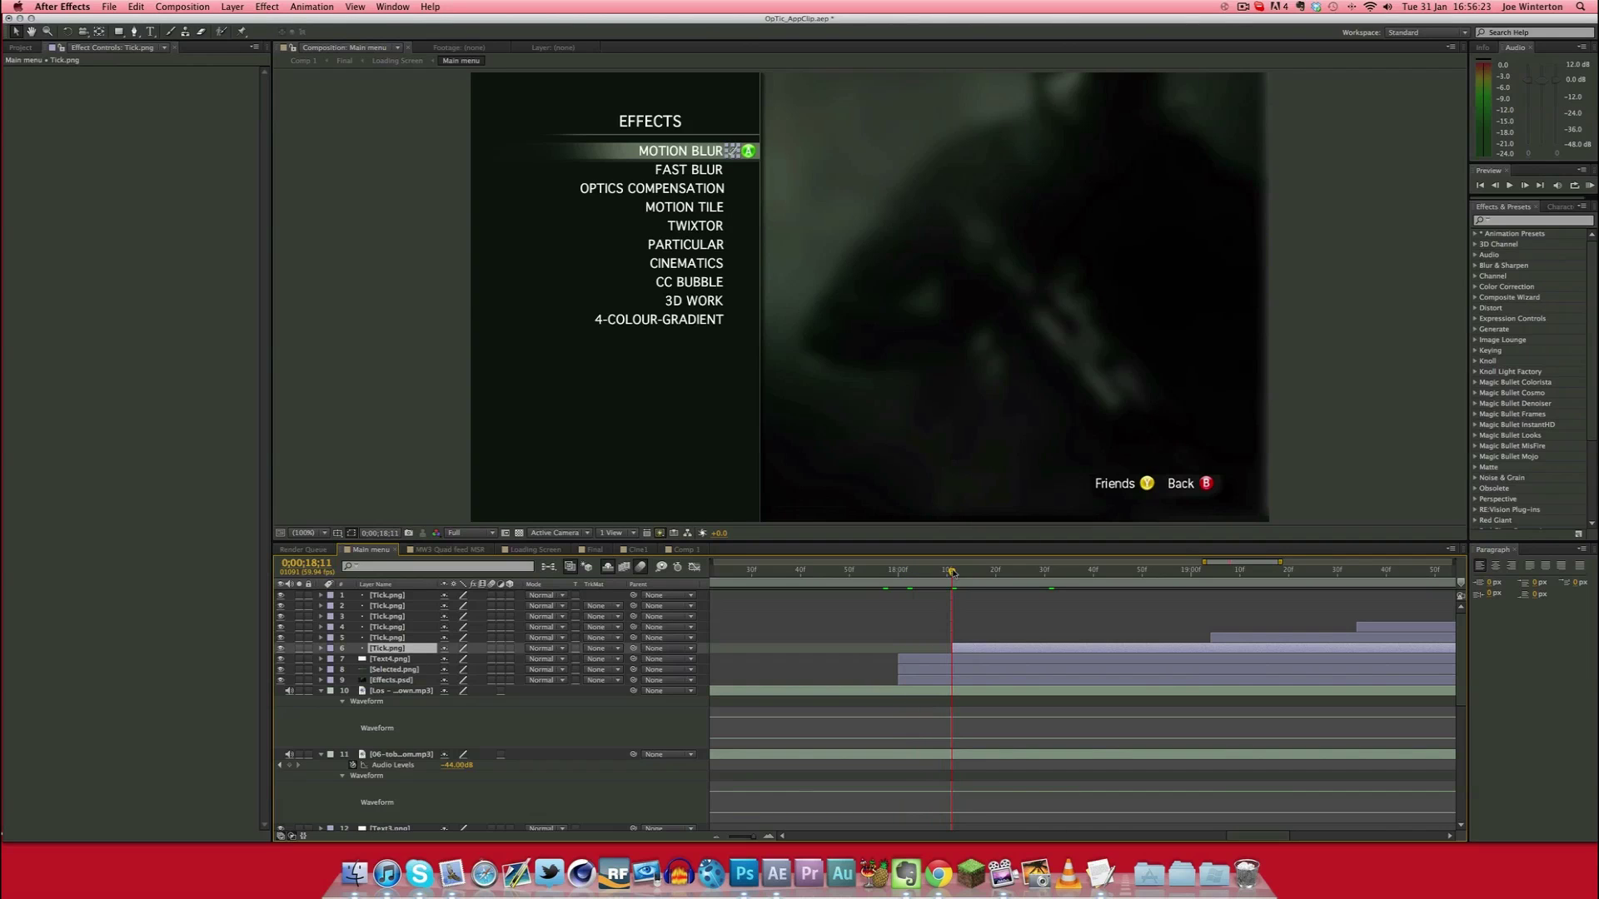
Scrub through the Effects submenu to 0;00;25;59 and review the layer arrangement across the whole Main menu timeline
{"action": "left_click_drag", "start_coordinate": [951, 572], "coordinate": [1469, 568]}
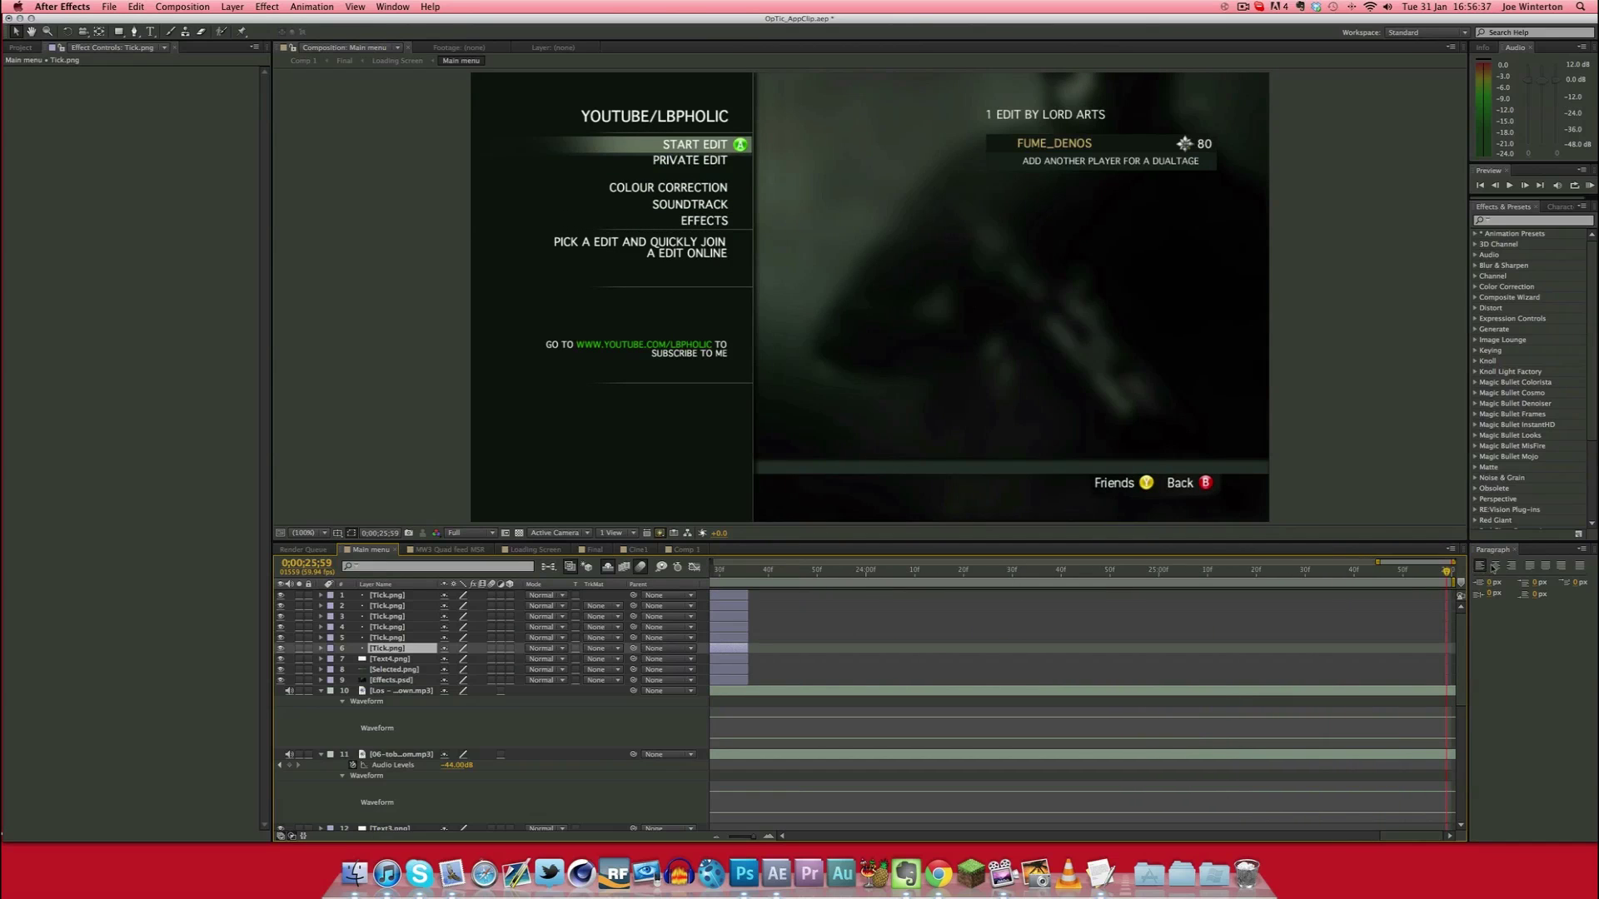
{"action": "left_click", "coordinate": [716, 836]}
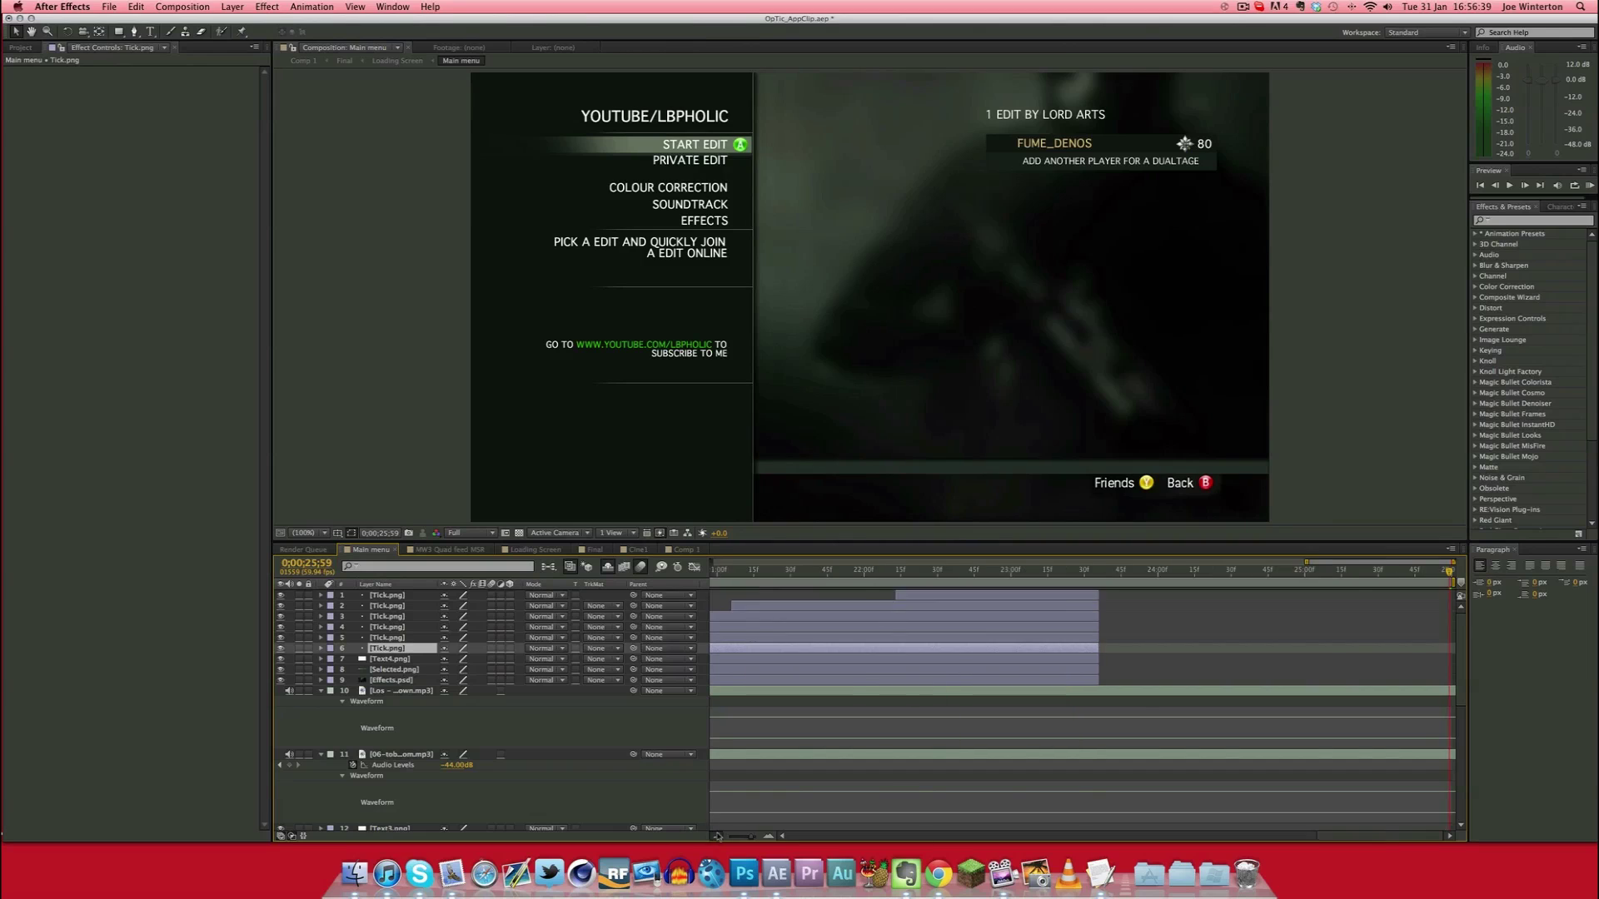
{"action": "scroll", "coordinate": [1143, 718], "scroll_direction": "down", "scroll_amount": 4}
{"action": "scroll", "coordinate": [1143, 718], "scroll_direction": "down", "scroll_amount": 4}
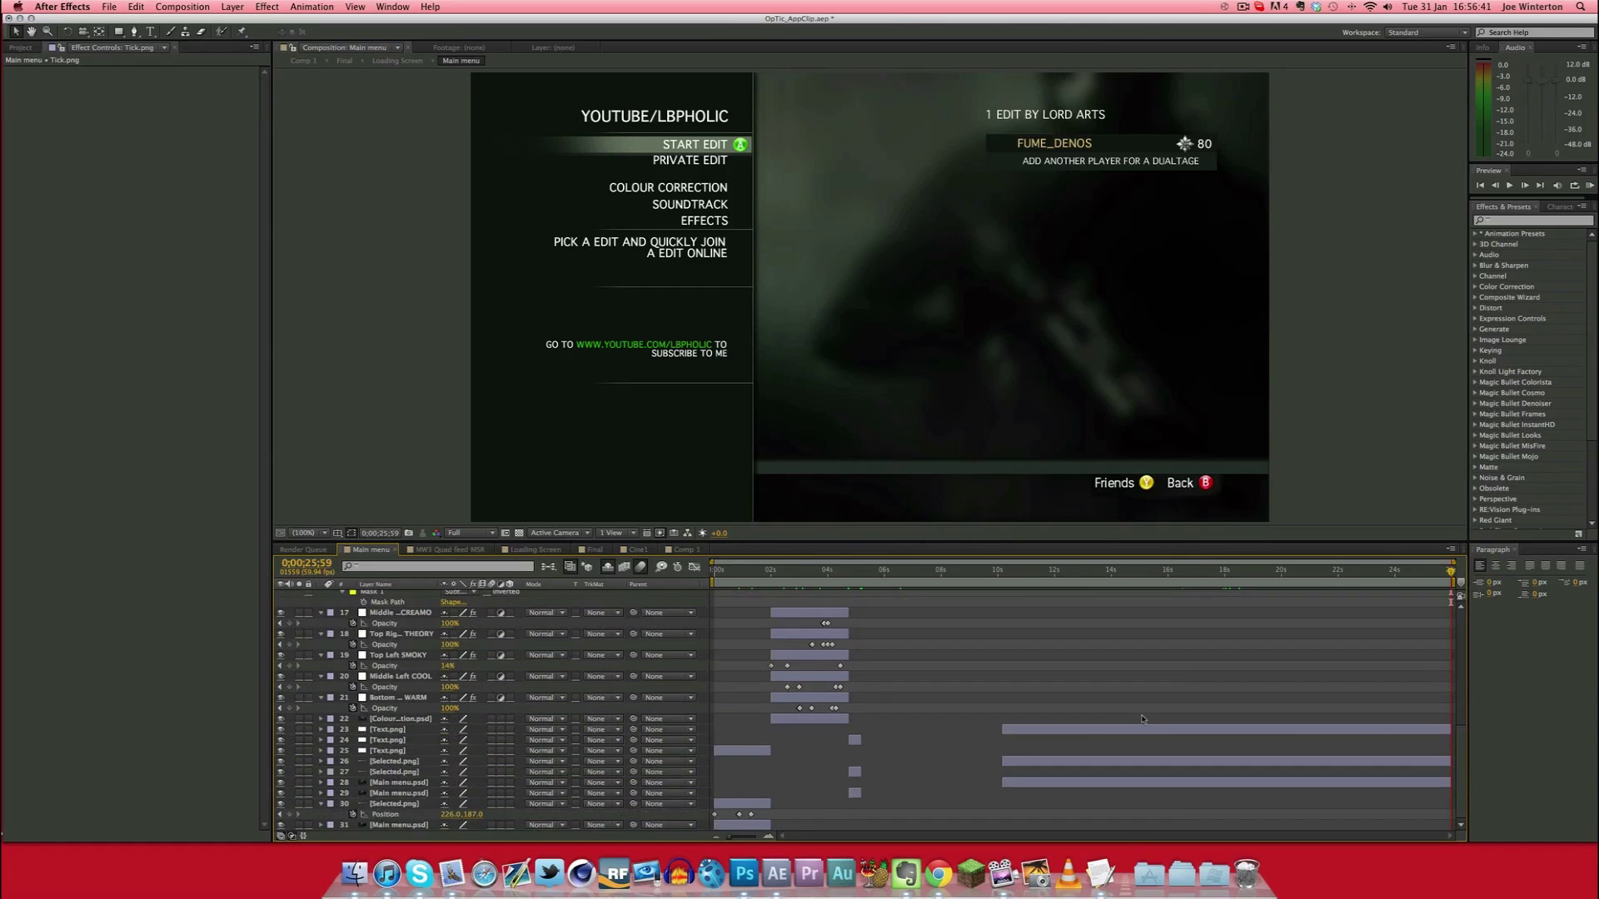
{"action": "scroll", "coordinate": [1143, 718], "scroll_direction": "up", "scroll_amount": 8}
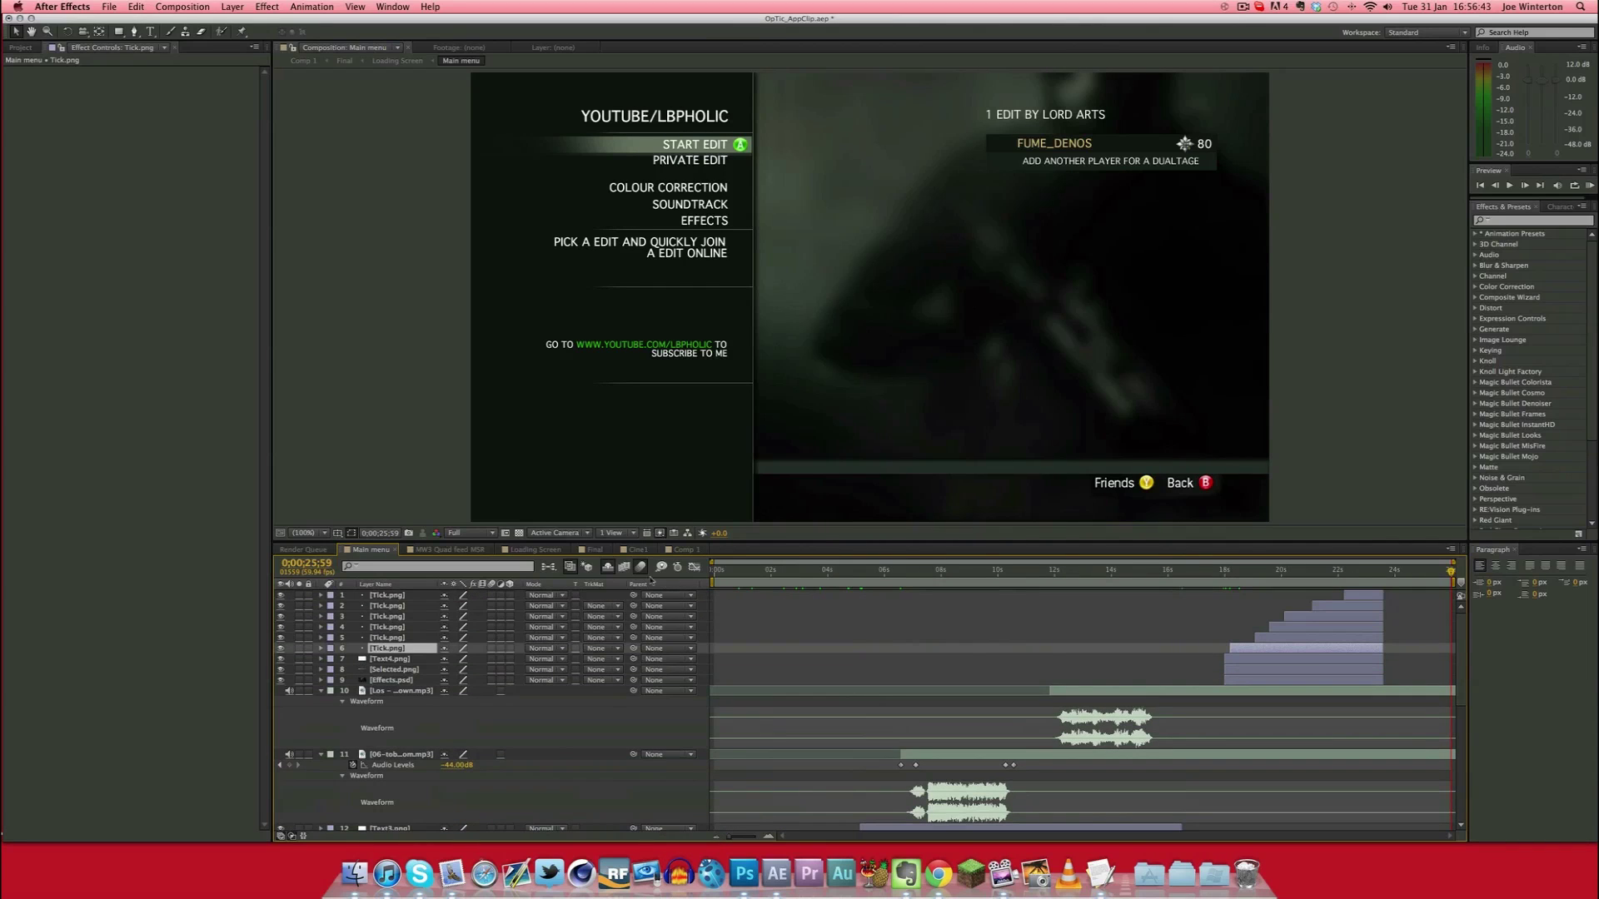
{"action": "scroll", "coordinate": [859, 694], "scroll_direction": "down", "scroll_amount": 8}
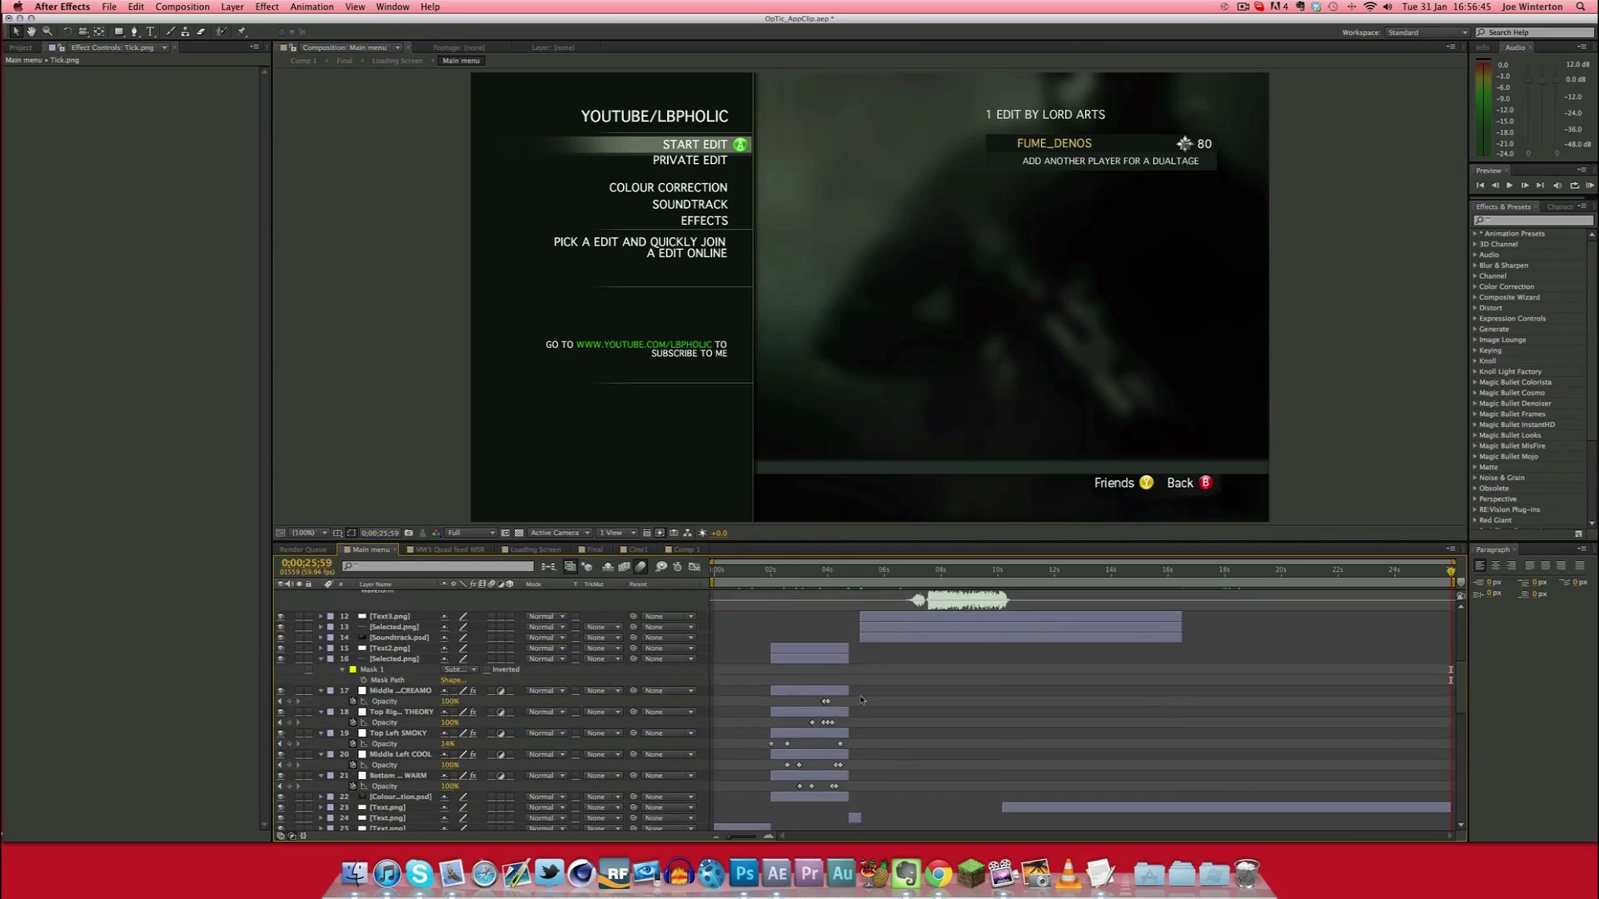
Select the Menu Nav Sound.mp4 layers from 32 down and examine how the clips are staggered along the timeline
{"action": "left_click", "coordinate": [380, 766]}
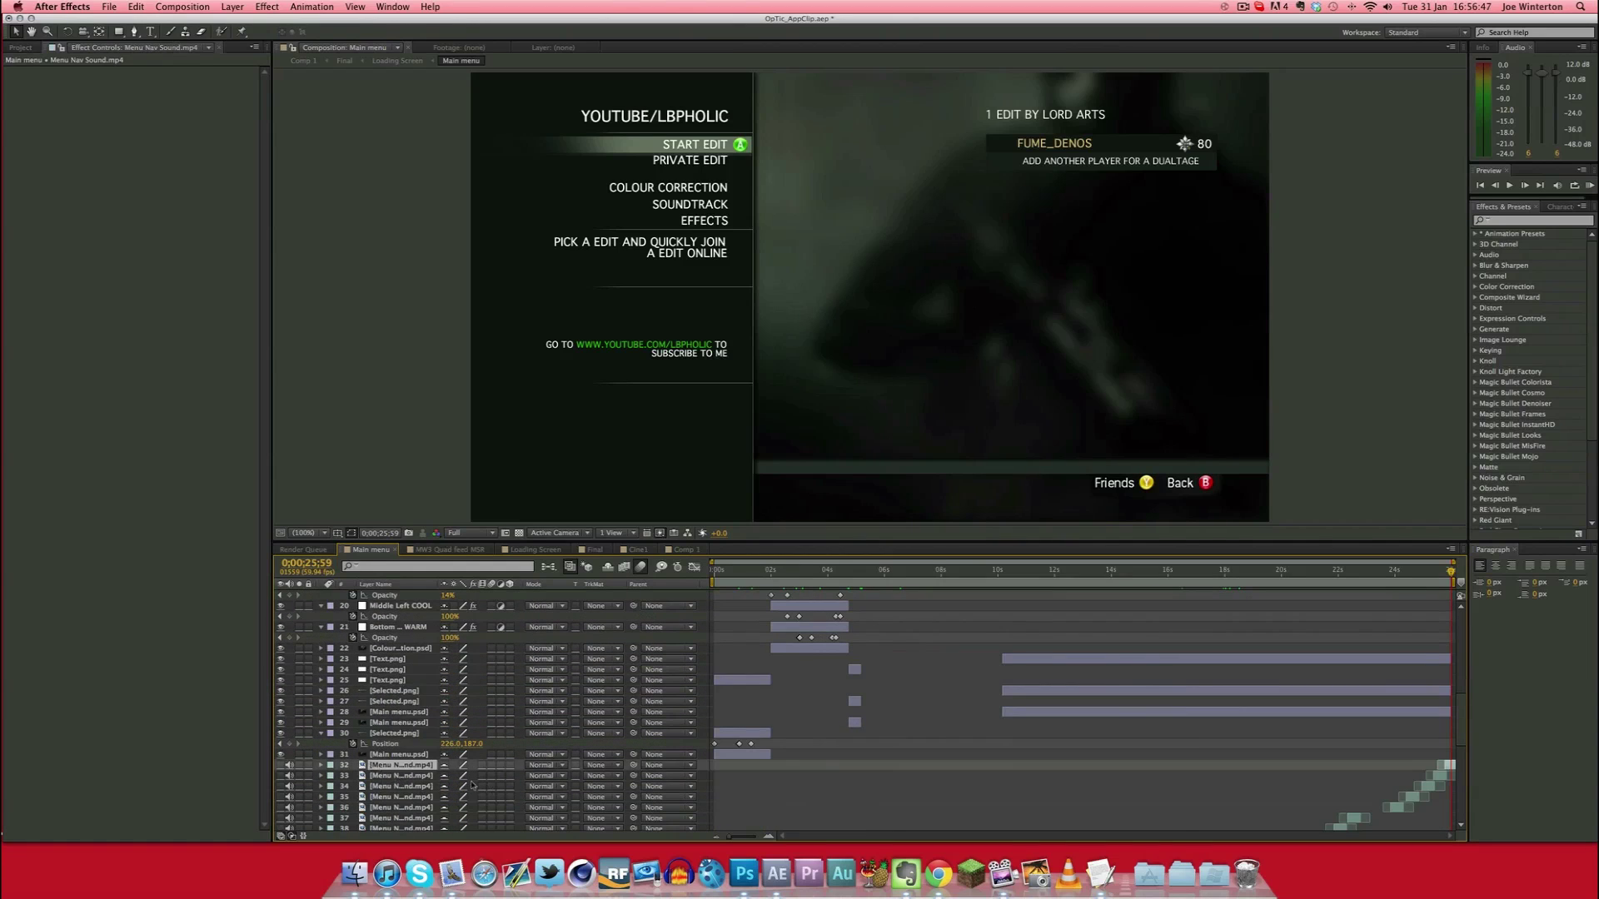
{"action": "scroll", "coordinate": [408, 779], "scroll_direction": "down", "scroll_amount": 10}
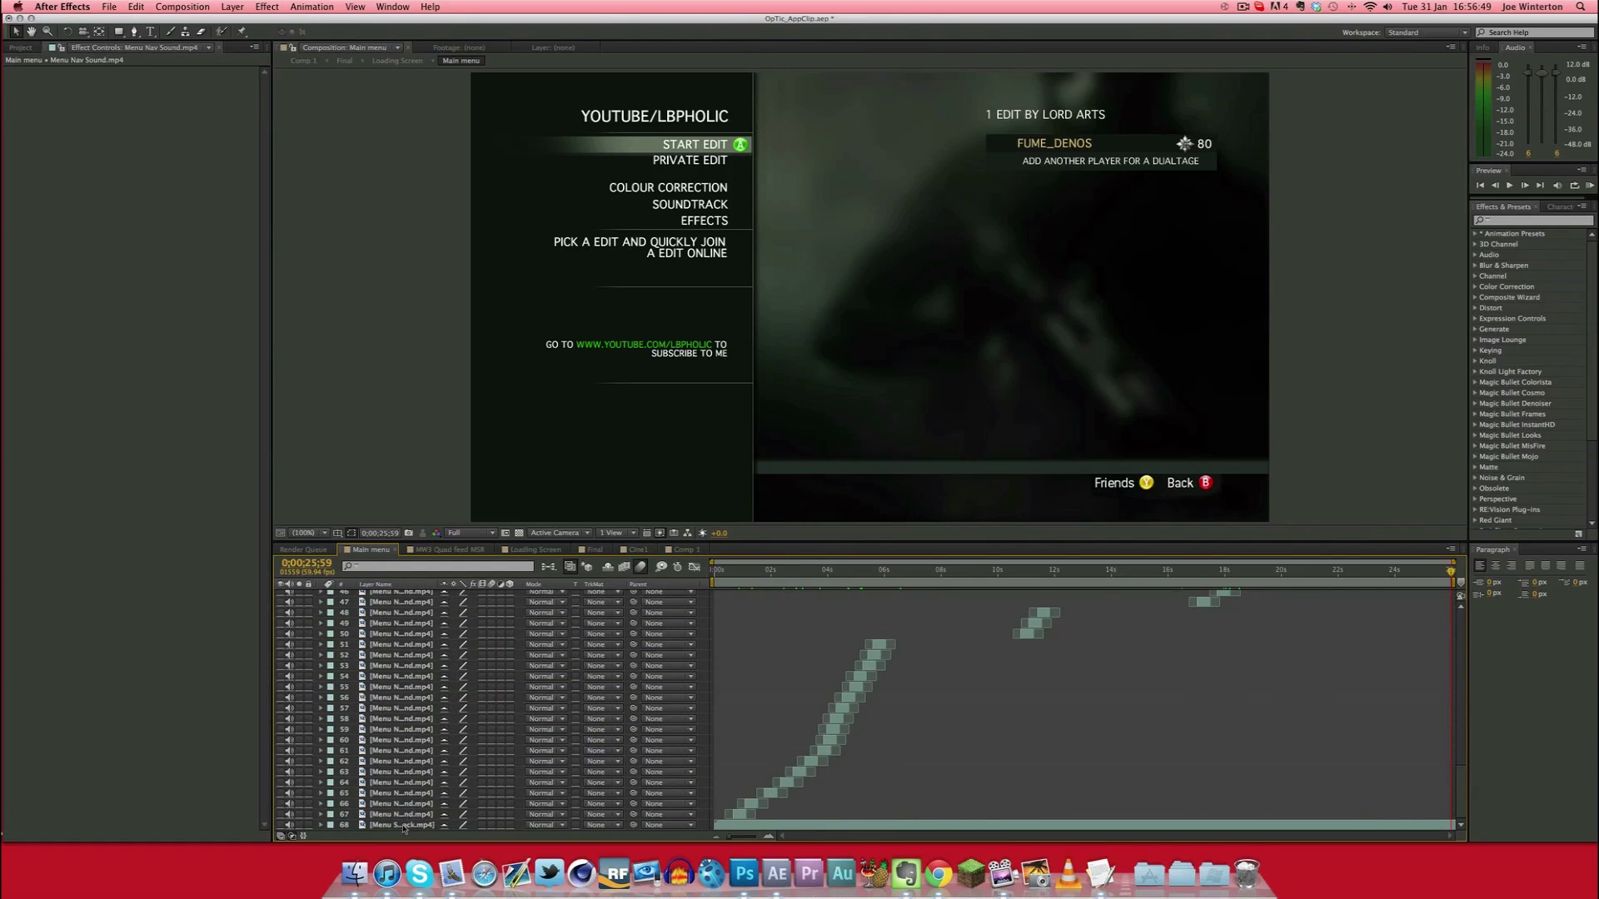
{"action": "scroll", "coordinate": [403, 825], "scroll_direction": "up", "scroll_amount": 8}
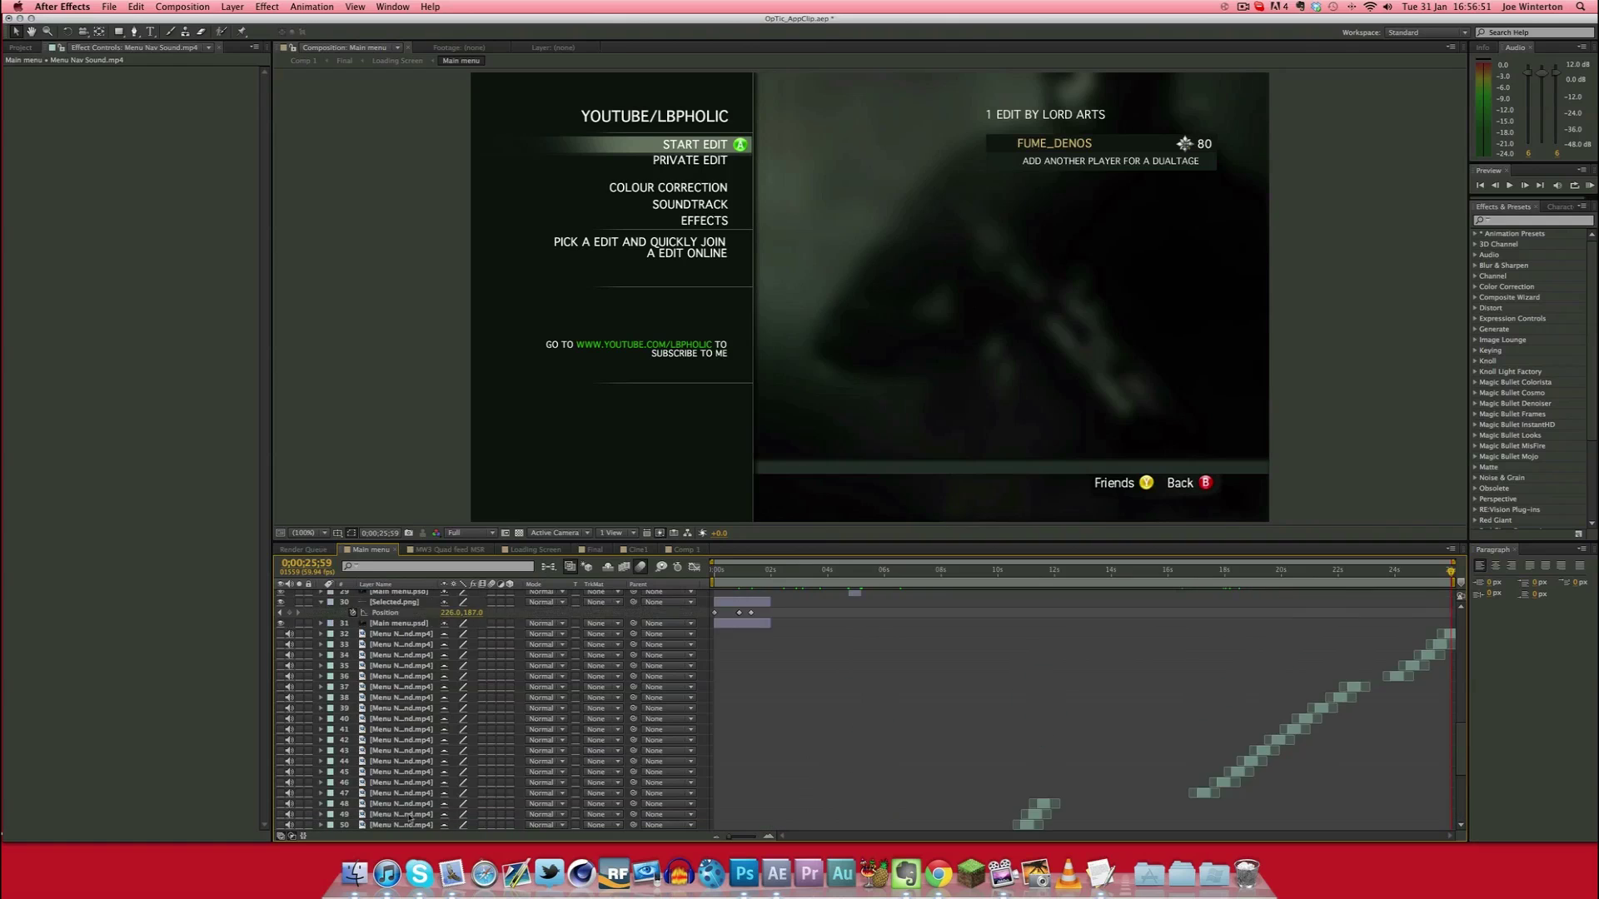
{"action": "scroll", "coordinate": [410, 651], "scroll_direction": "down", "scroll_amount": 2}
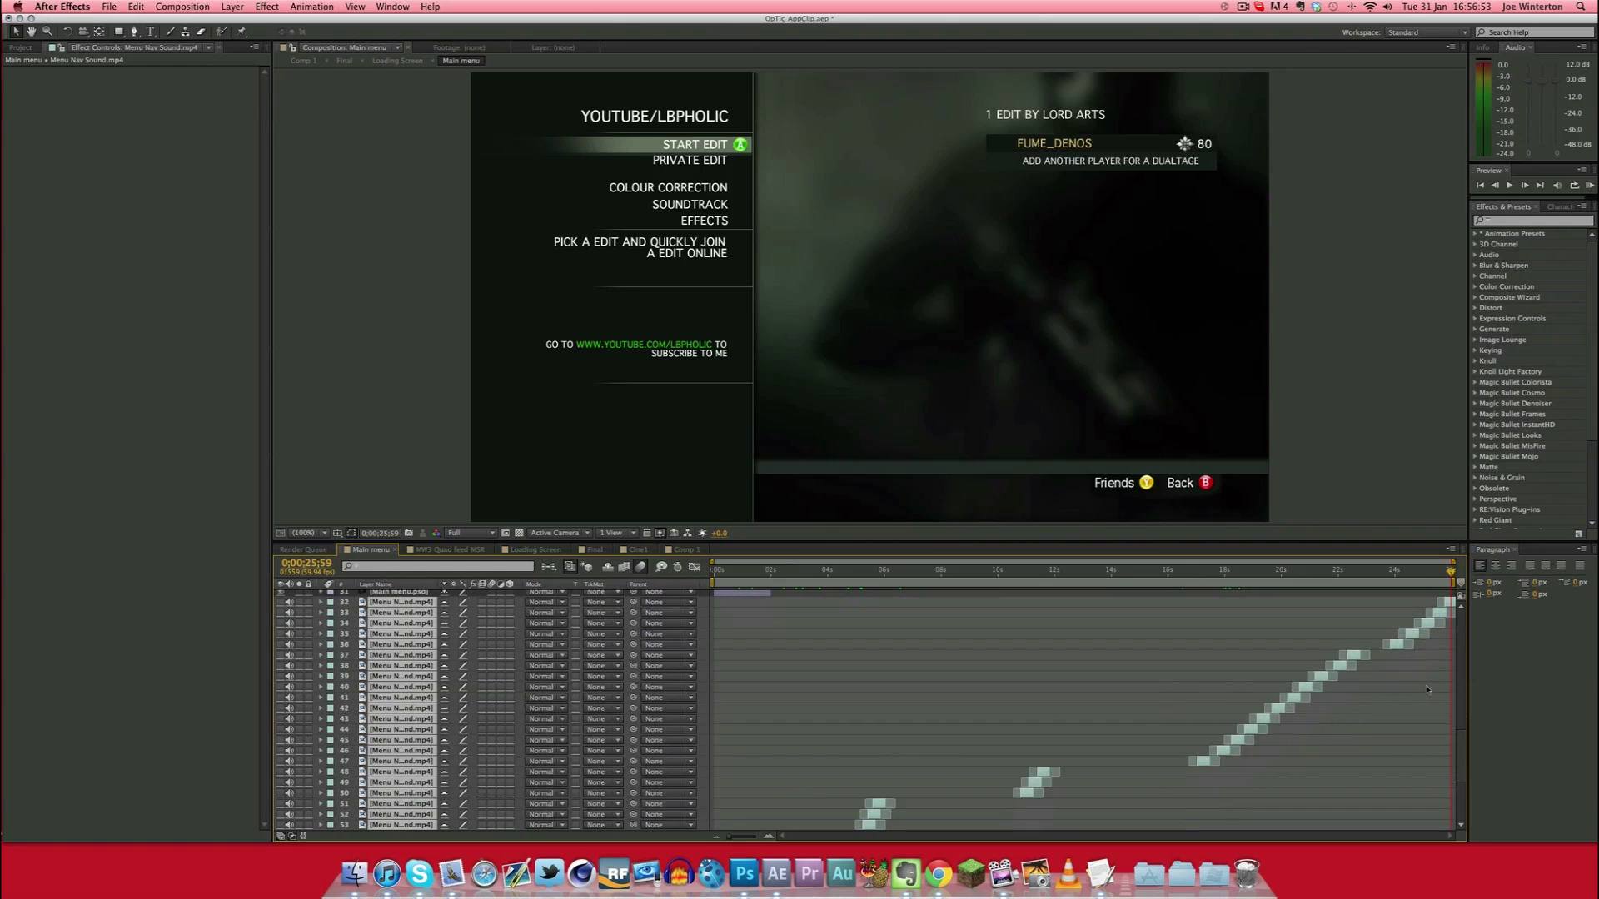
{"action": "scroll", "coordinate": [1316, 676], "scroll_direction": "down", "scroll_amount": 7}
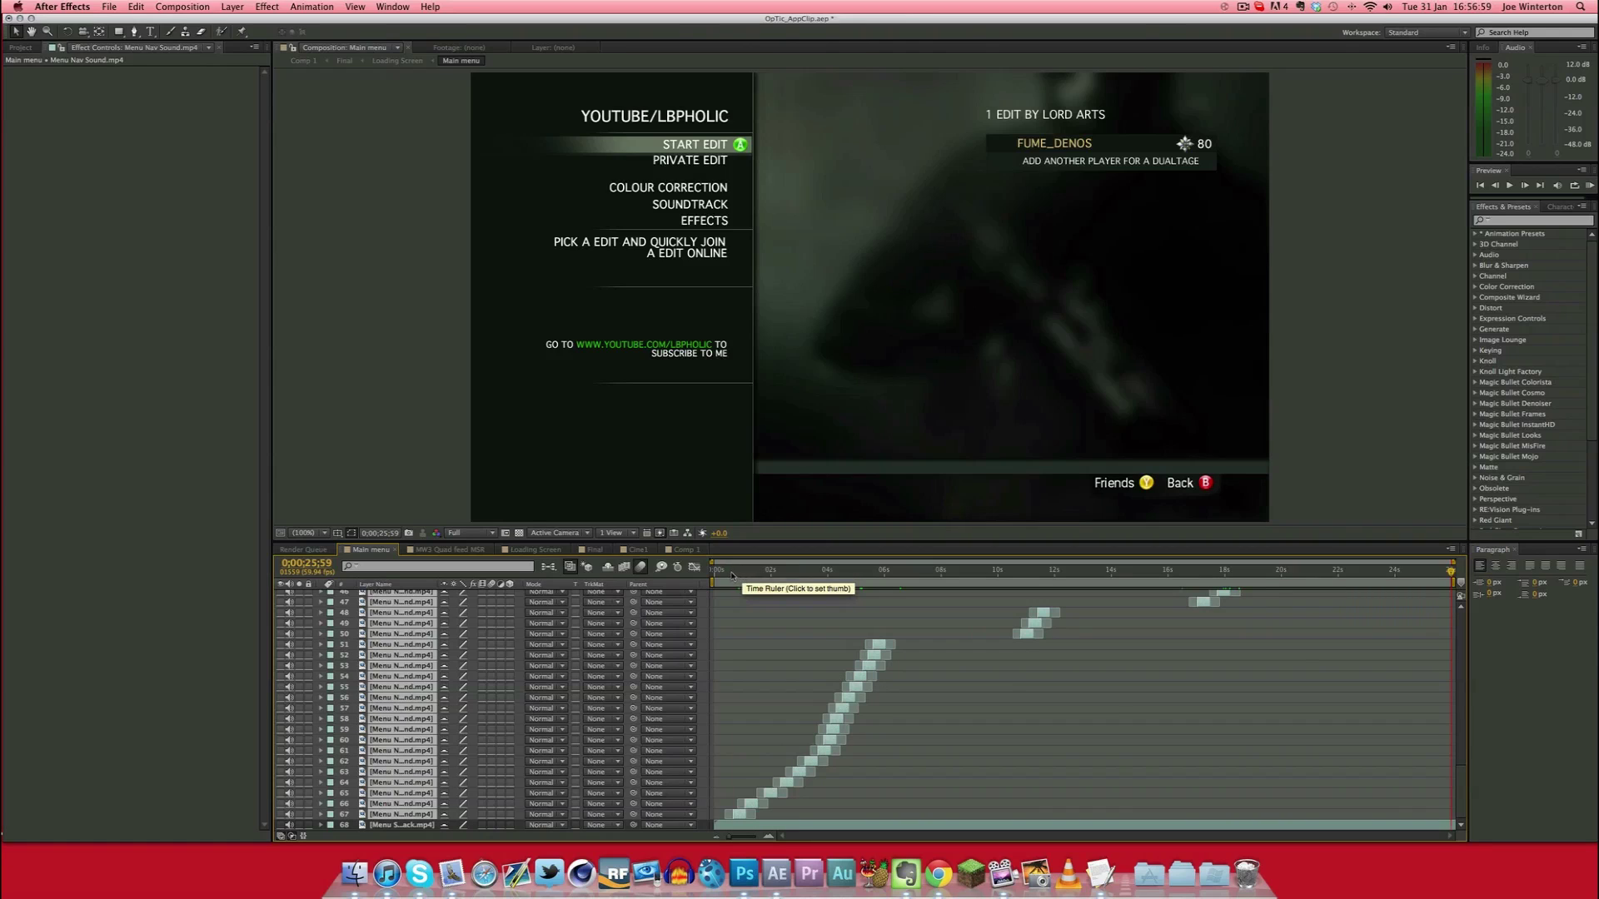
Return to 0;00;00;00 and reveal the audio waveform of the Menu Soundtrack.mp4 layer 68
{"action": "left_click_drag", "start_coordinate": [732, 574], "coordinate": [727, 575]}
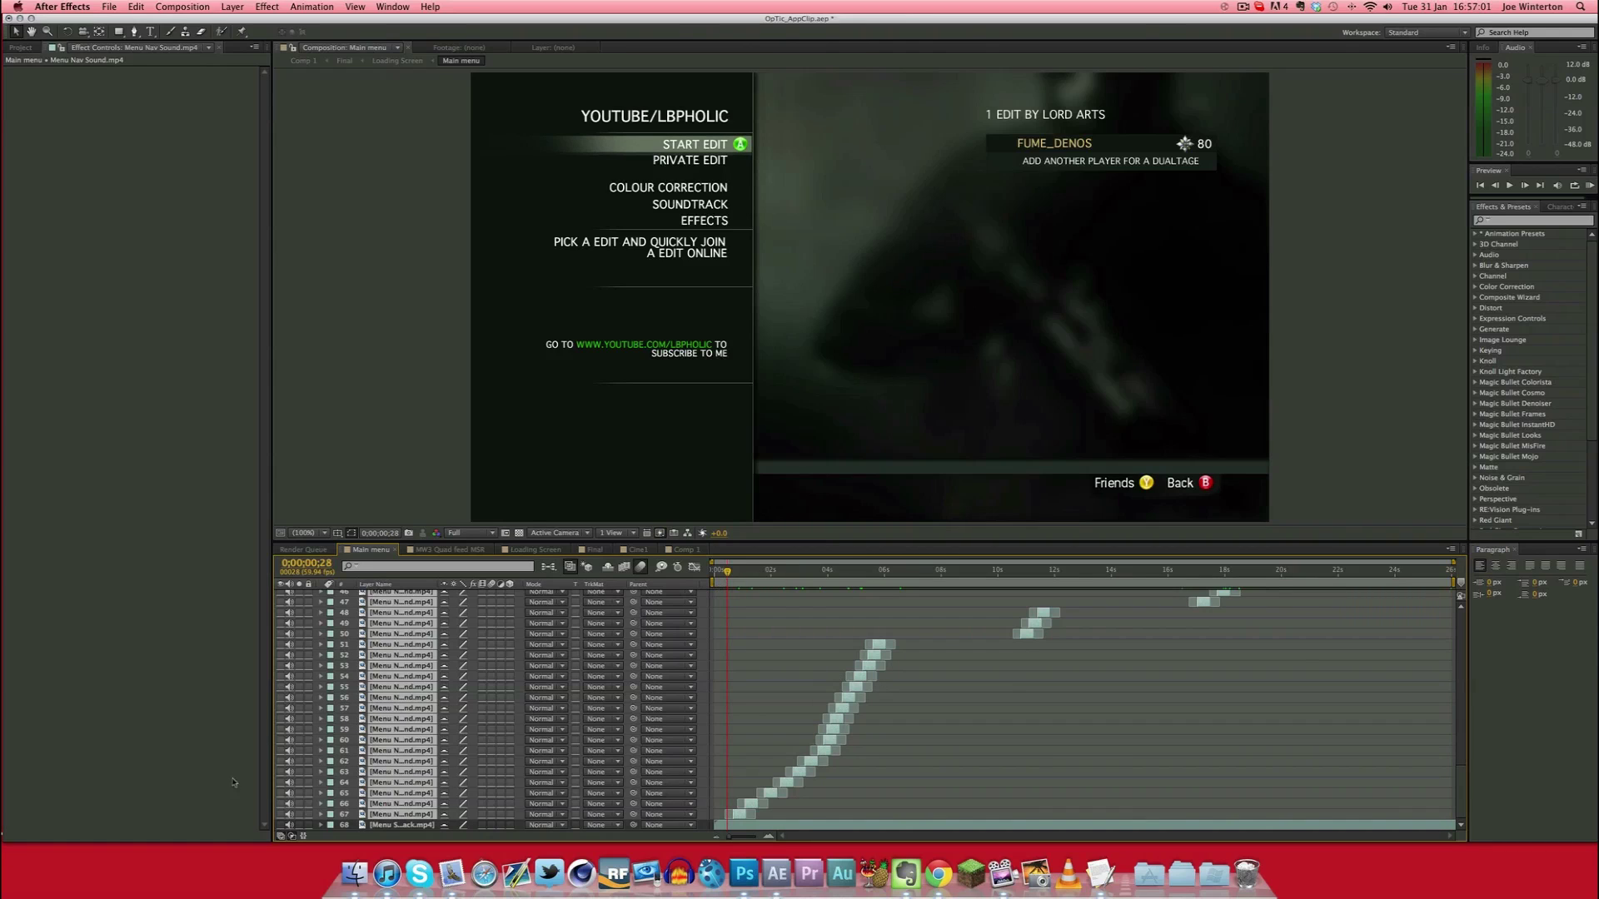
{"action": "left_click_drag", "start_coordinate": [718, 575], "coordinate": [624, 578]}
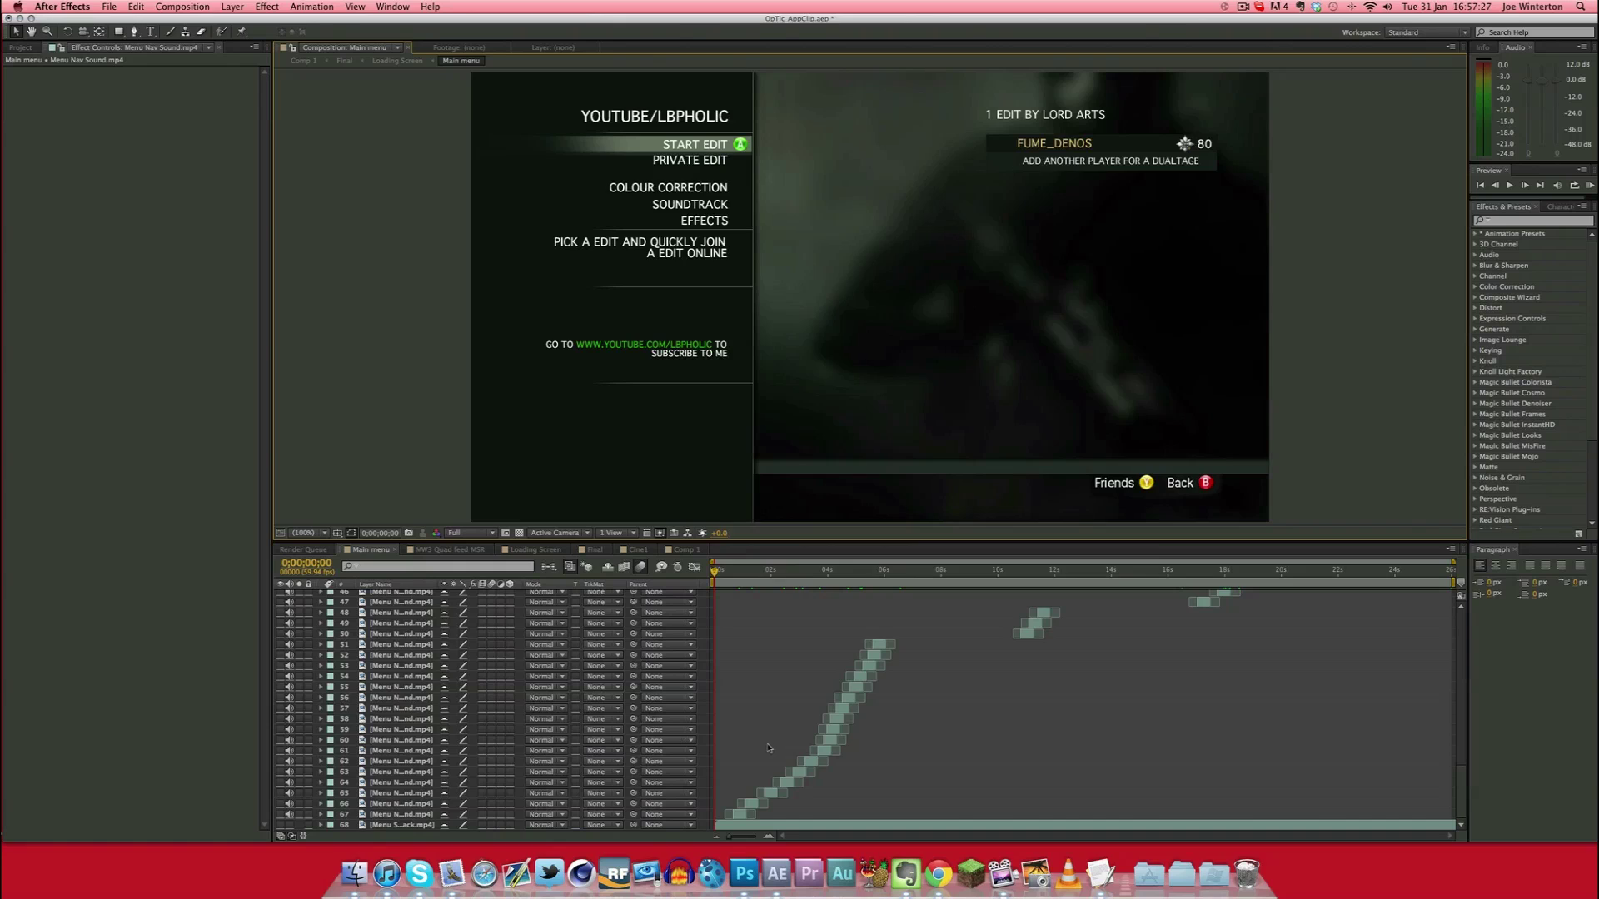
{"action": "left_click", "coordinate": [755, 825]}
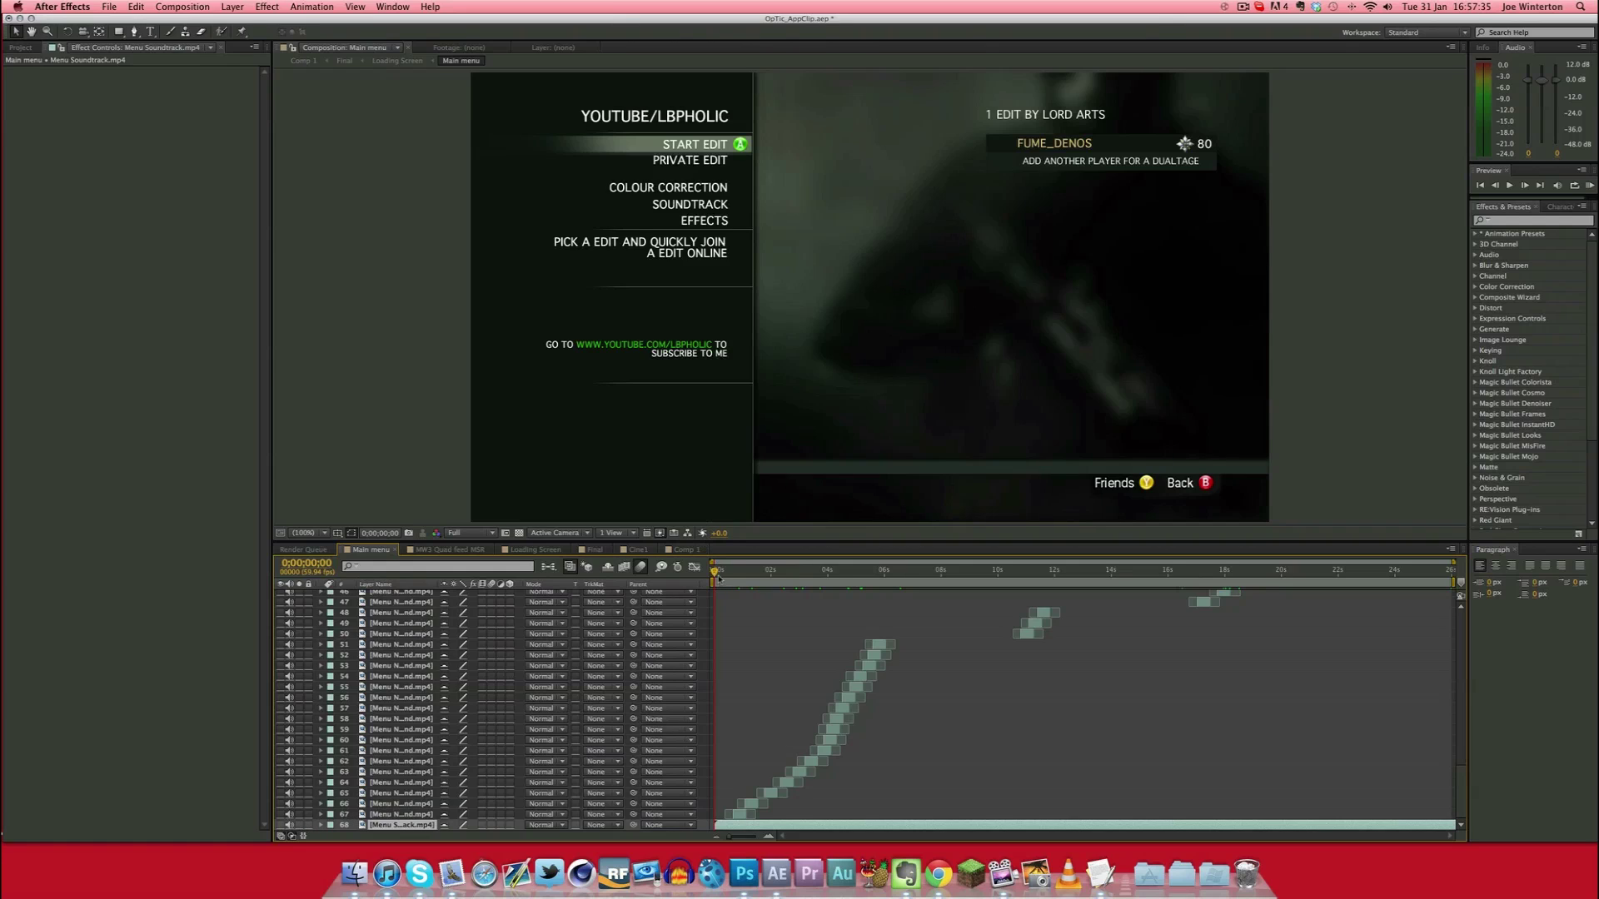
{"action": "key", "text": "l"}
{"action": "key", "text": "l"}
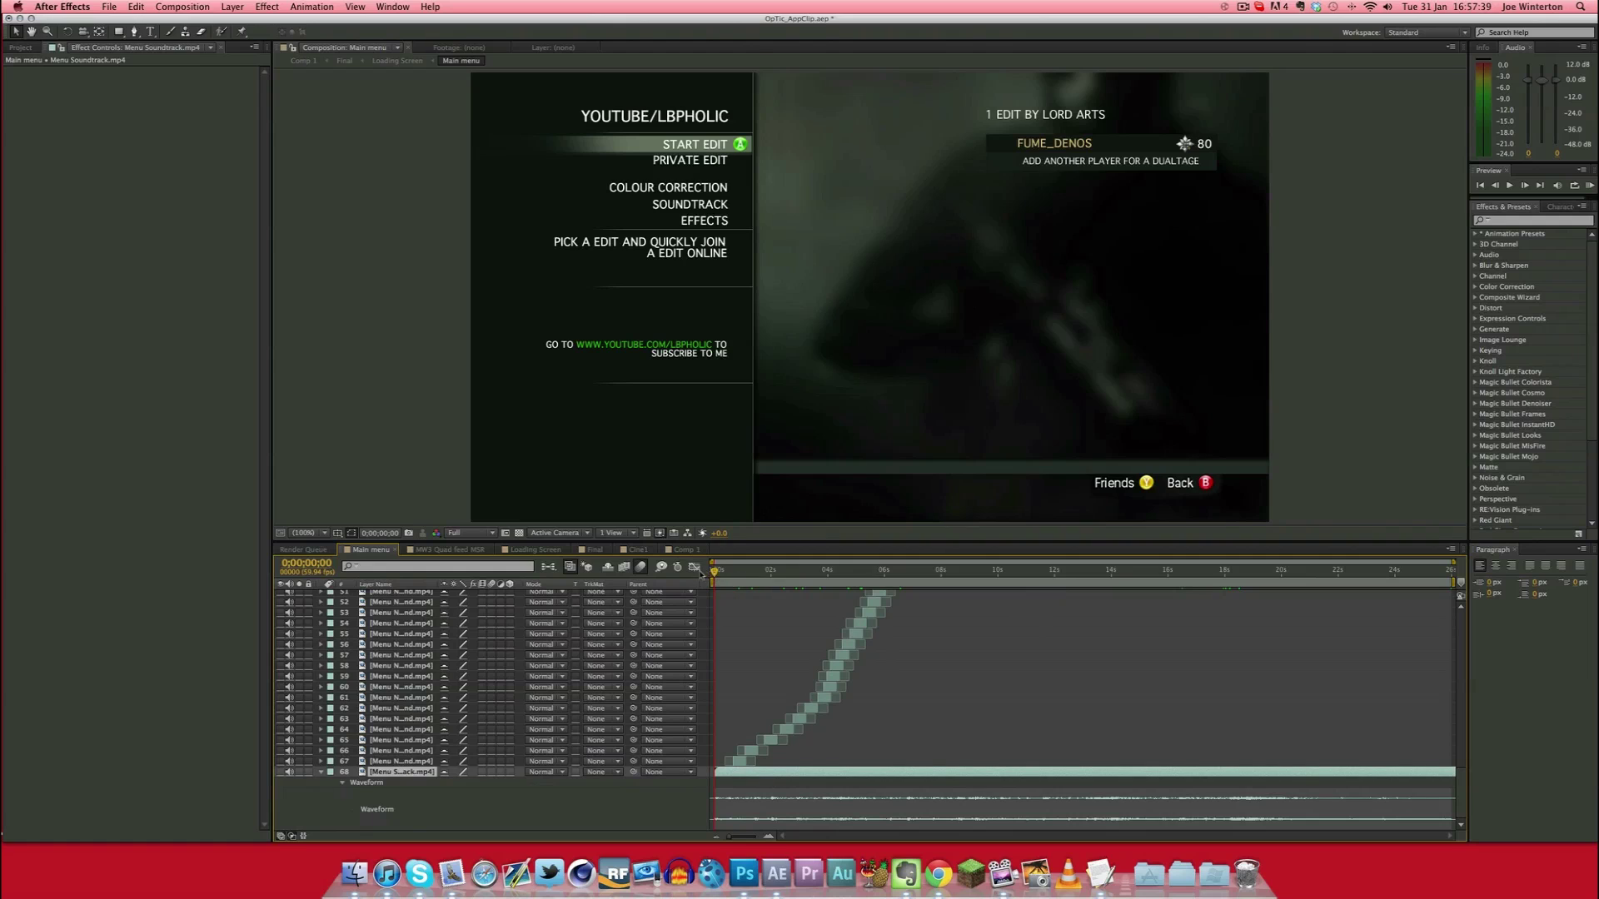
Scrub through the Soundtrack and Effects submenus to the end of the main menu composition at 0;00;25;59
{"action": "left_click_drag", "start_coordinate": [712, 573], "coordinate": [908, 577]}
{"action": "scroll", "coordinate": [1150, 720], "scroll_direction": "up", "scroll_amount": 5}
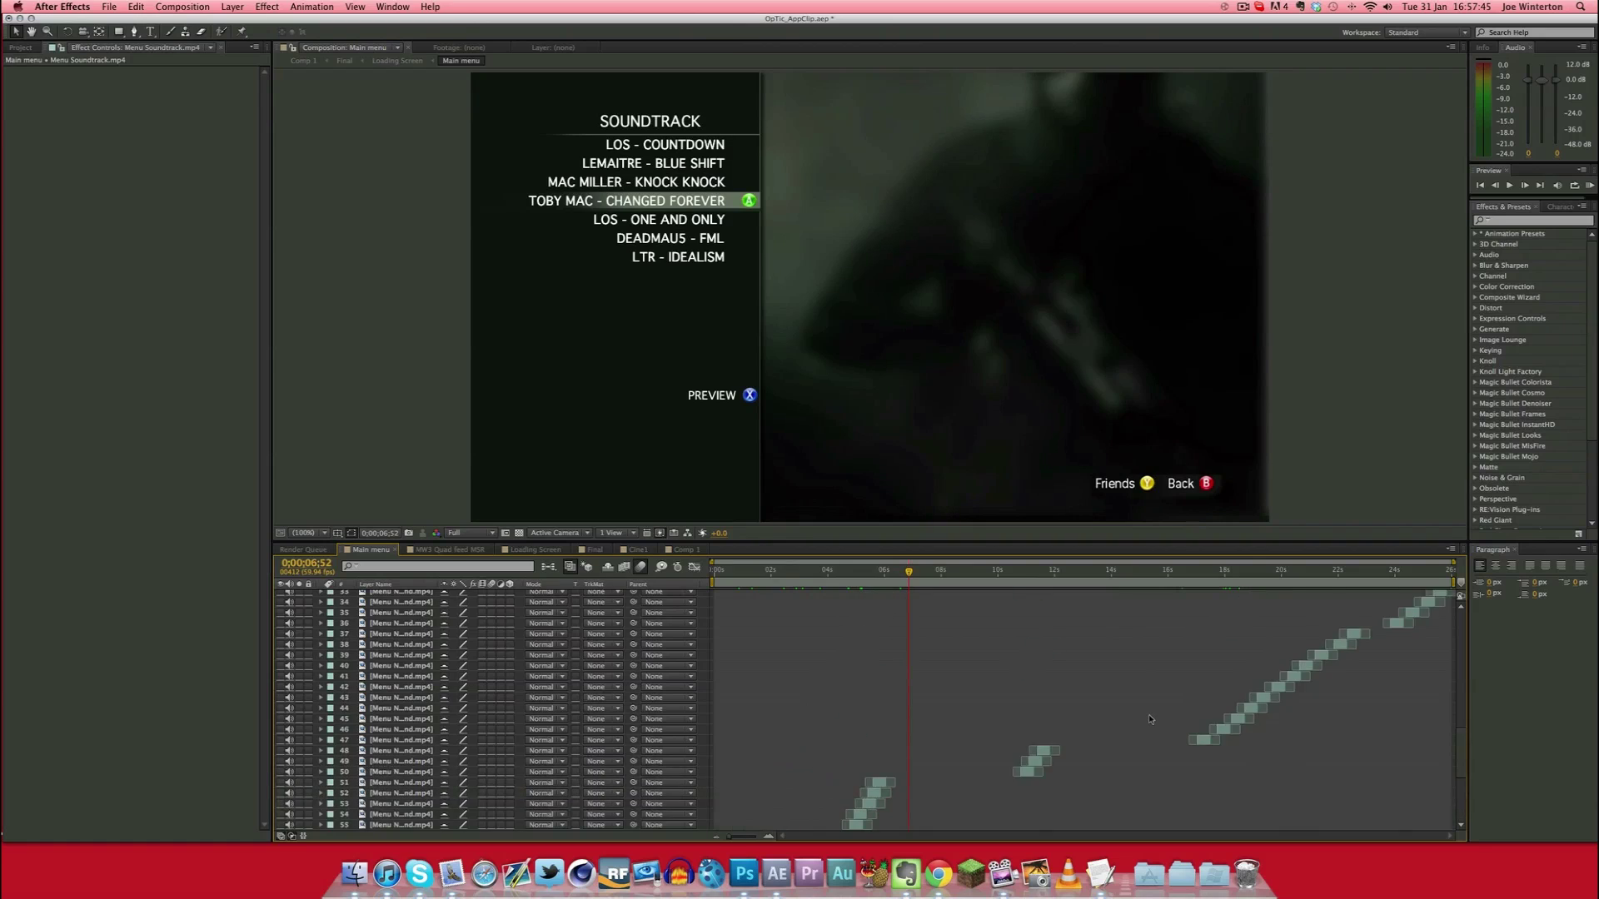
{"action": "scroll", "coordinate": [1150, 720], "scroll_direction": "up", "scroll_amount": 10}
{"action": "left_click_drag", "start_coordinate": [979, 575], "coordinate": [1380, 577]}
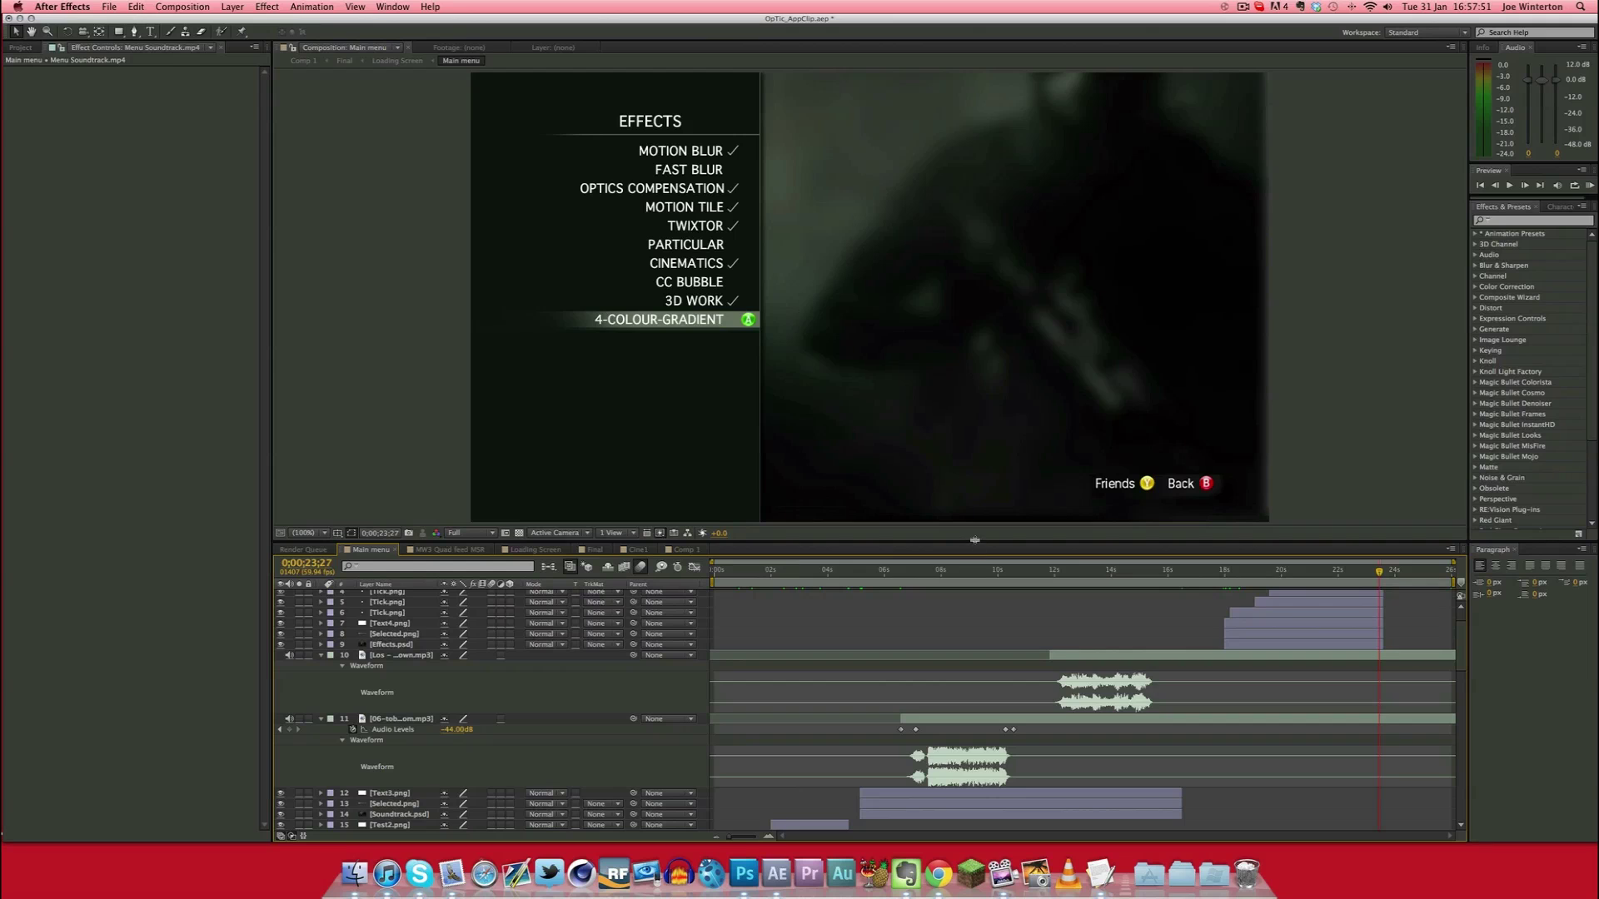
{"action": "left_click_drag", "start_coordinate": [975, 541], "coordinate": [928, 548]}
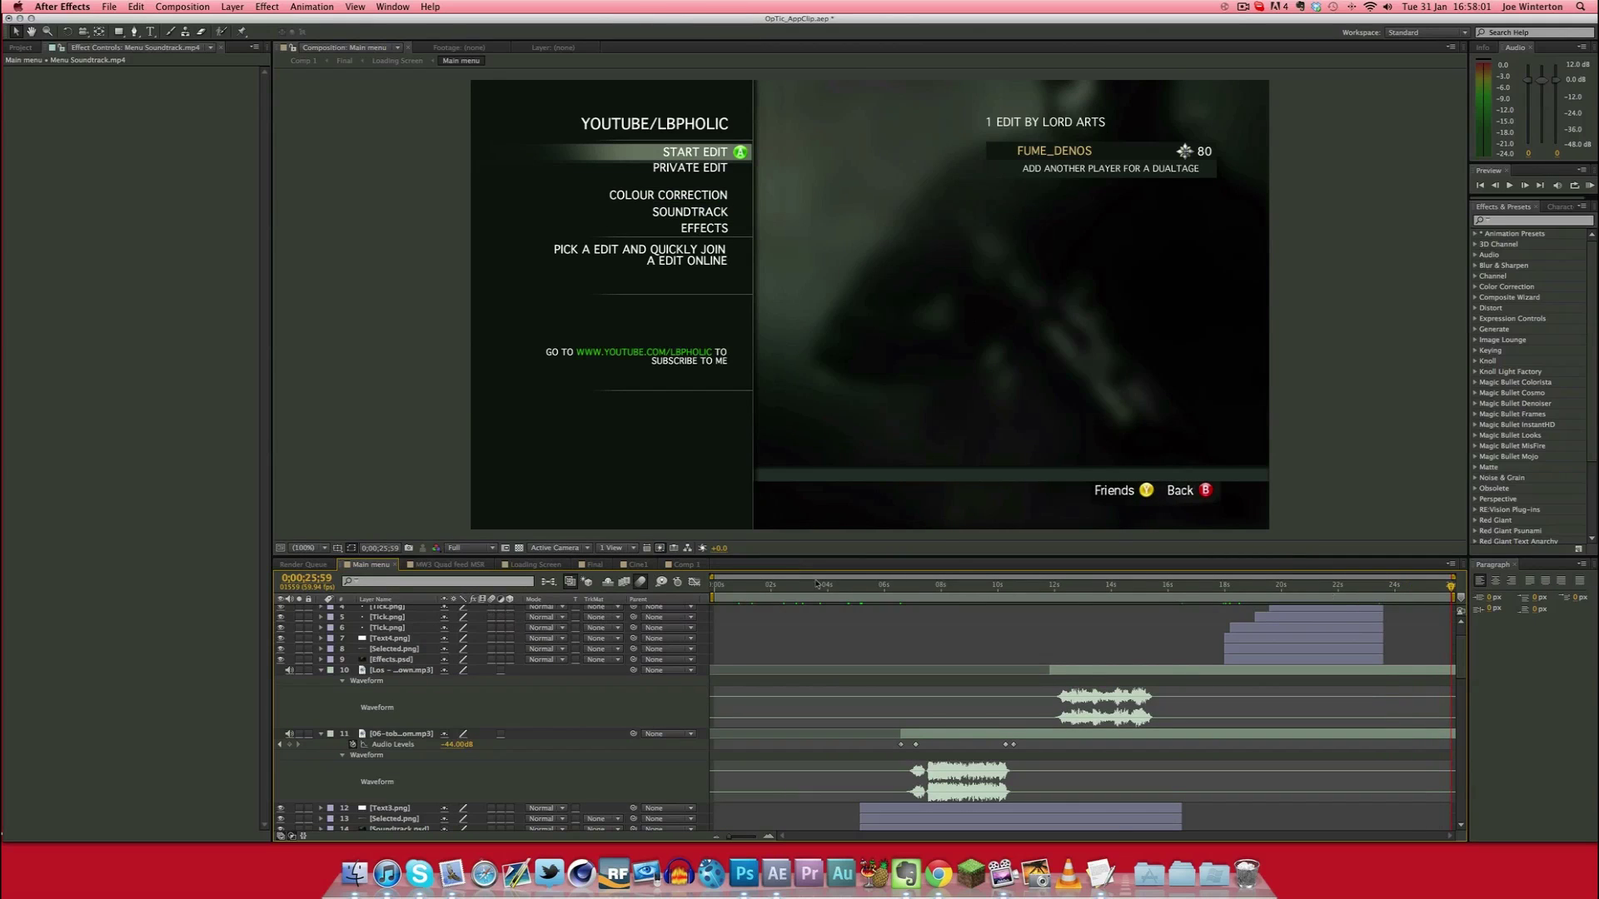
Open the Loading Screen composition and scrub its opening frames, ending at 0;00;26;00
{"action": "left_click", "coordinate": [541, 565]}
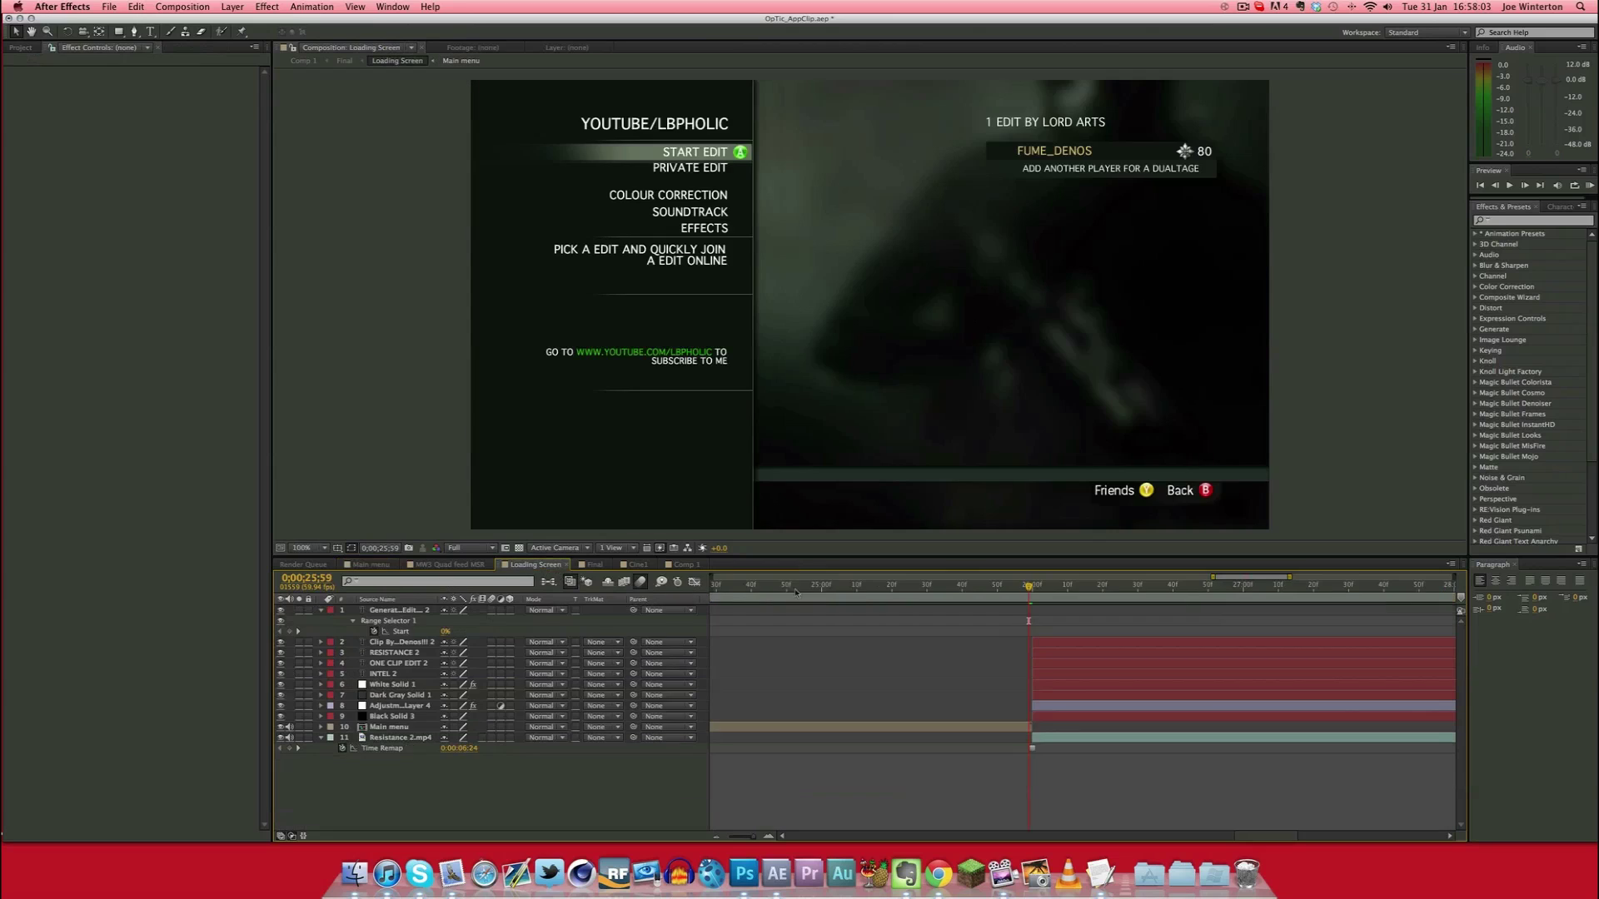
{"action": "left_click_drag", "start_coordinate": [806, 588], "coordinate": [1054, 590]}
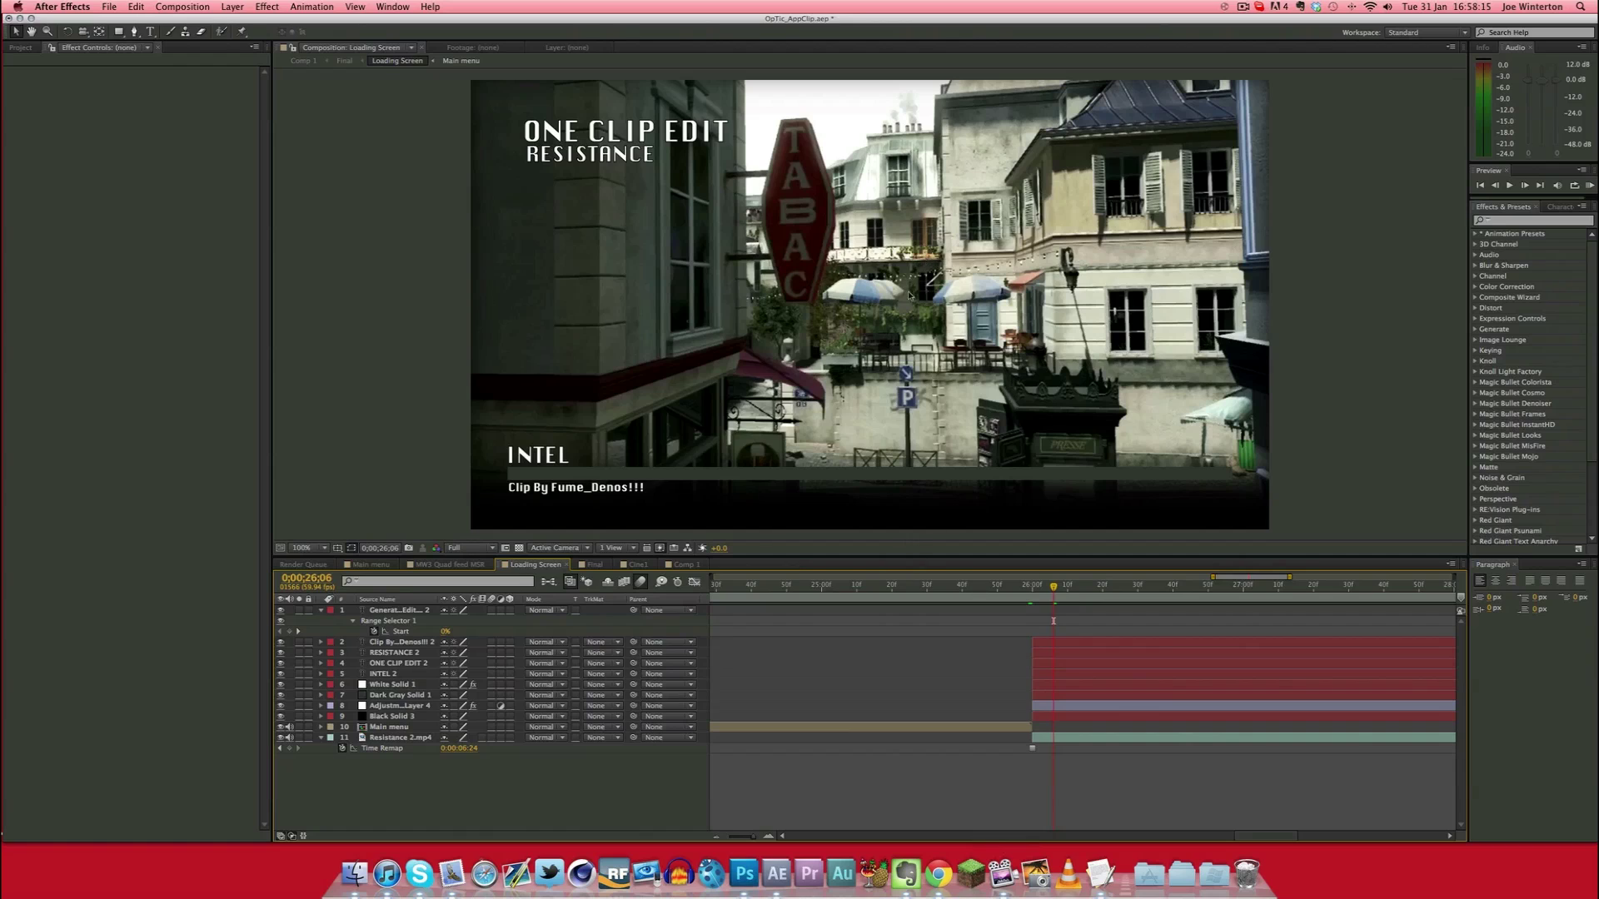
{"action": "left_click_drag", "start_coordinate": [1048, 583], "coordinate": [1033, 590]}
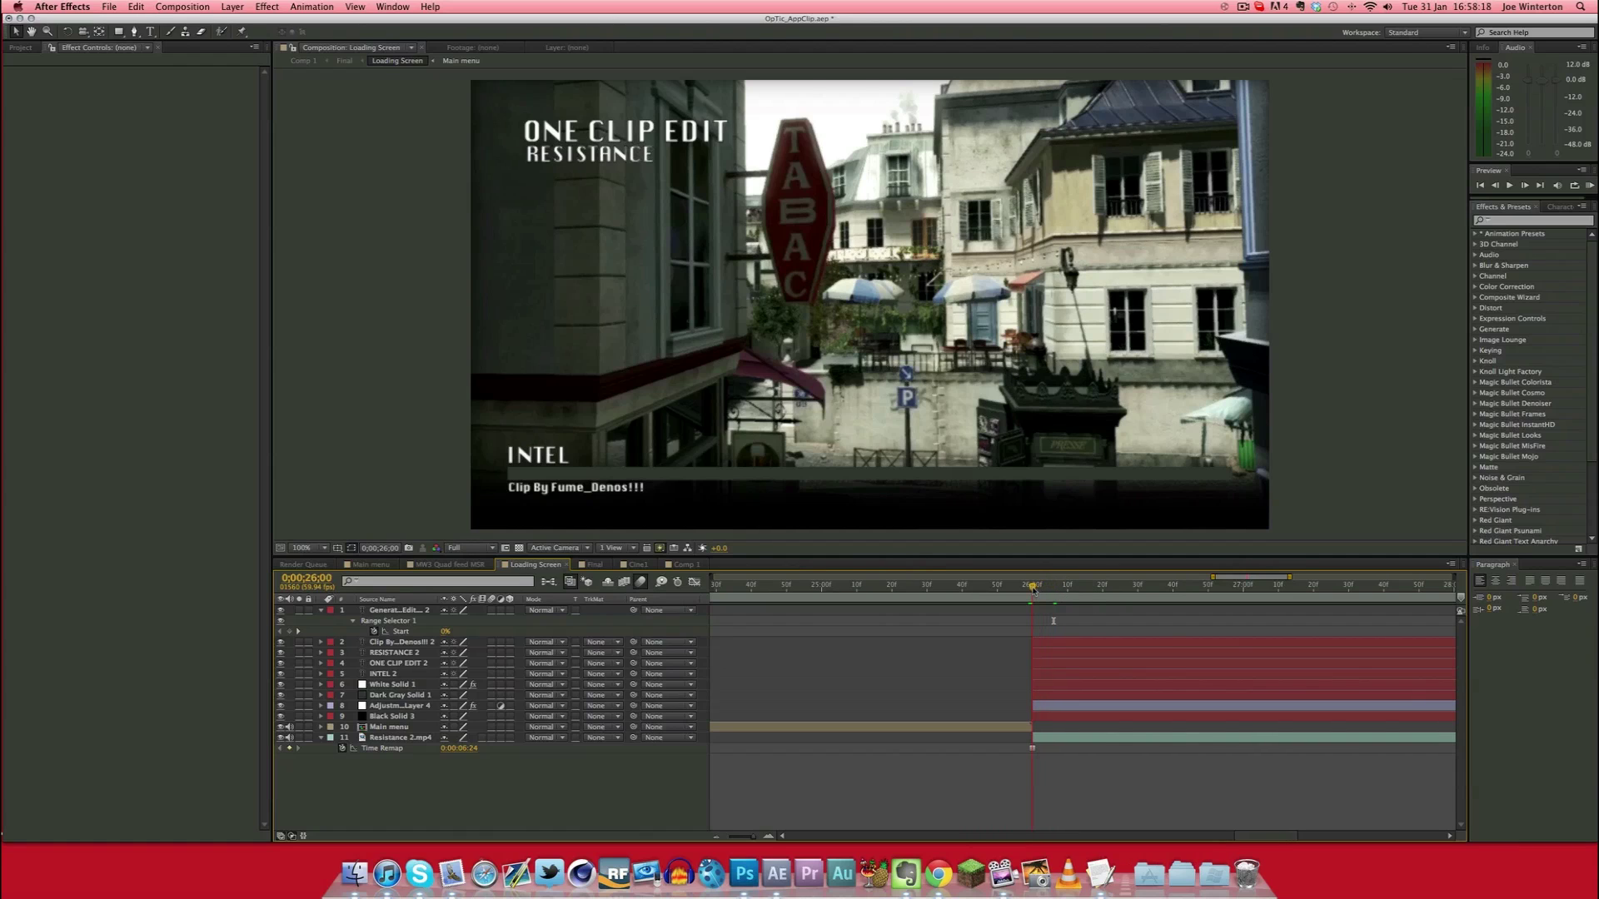
Apply Freeze Frame to the Resistance 2.mp4 layer at 0;00;26;00 and advance to 0;00;26;01
{"action": "left_click", "coordinate": [1053, 736]}
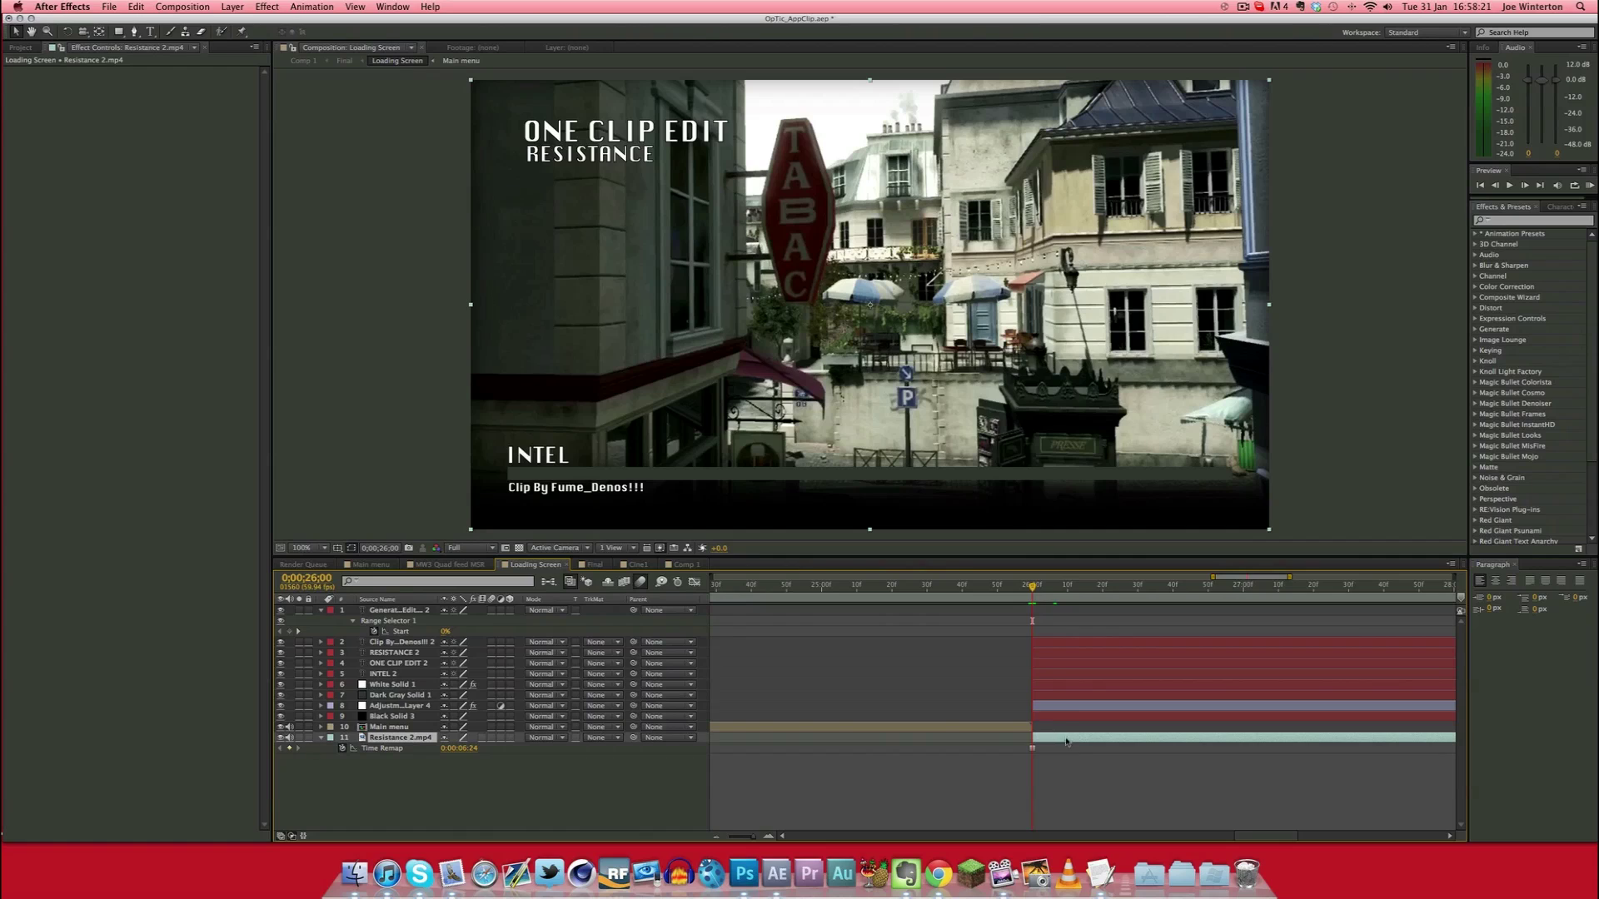
{"action": "right_click", "coordinate": [1138, 742]}
{"action": "mouse_move", "coordinate": [1225, 523]}
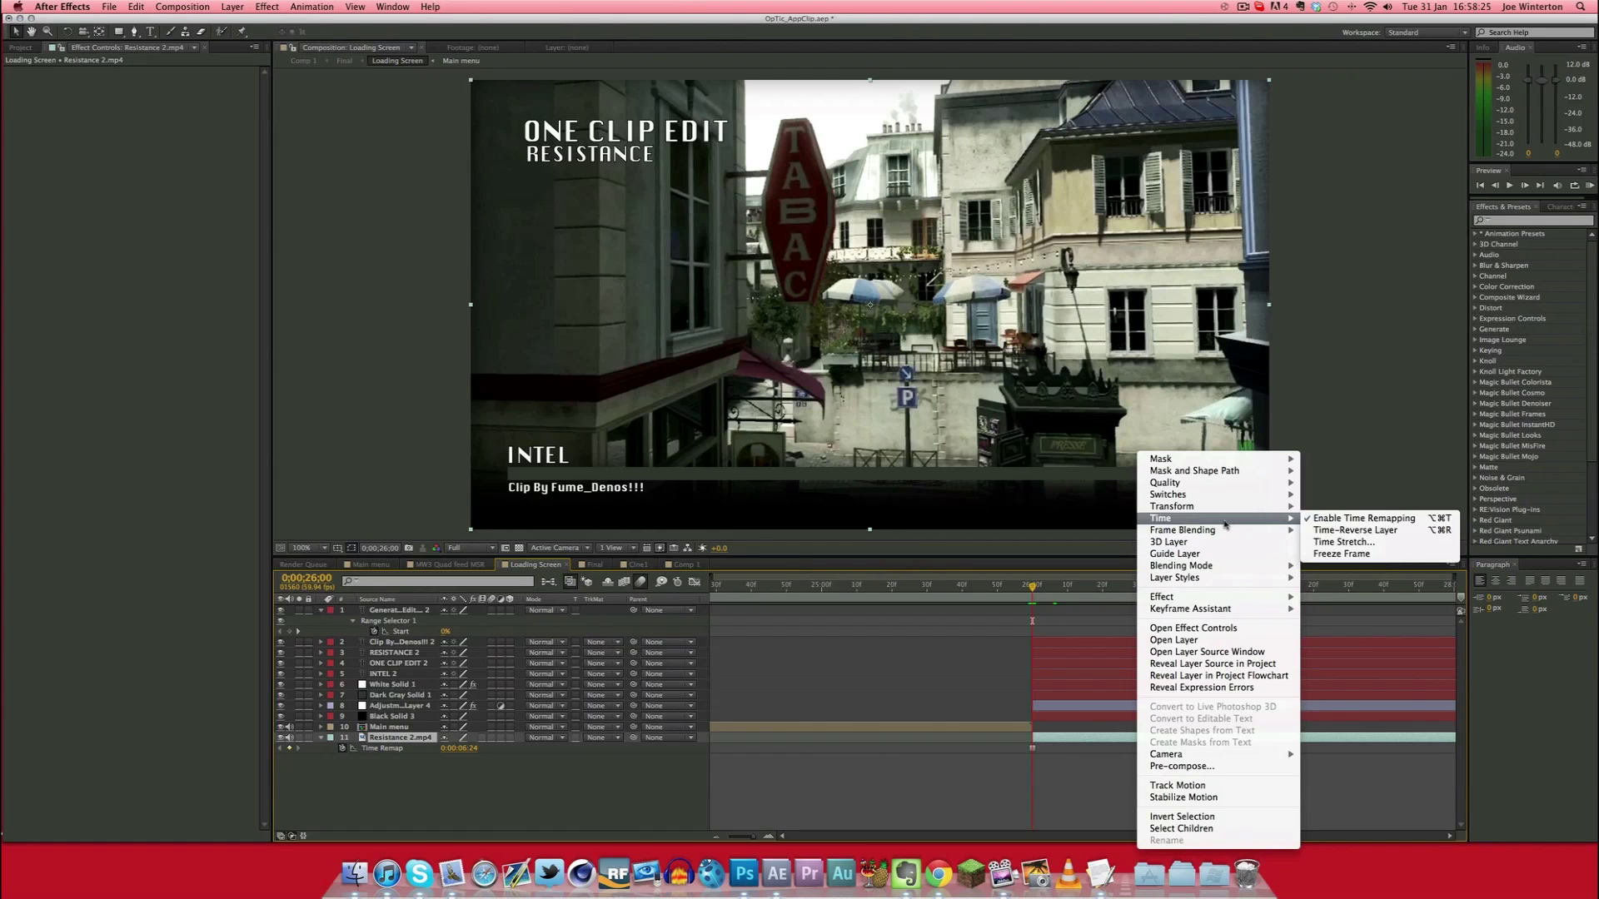
{"action": "left_click", "coordinate": [1365, 555]}
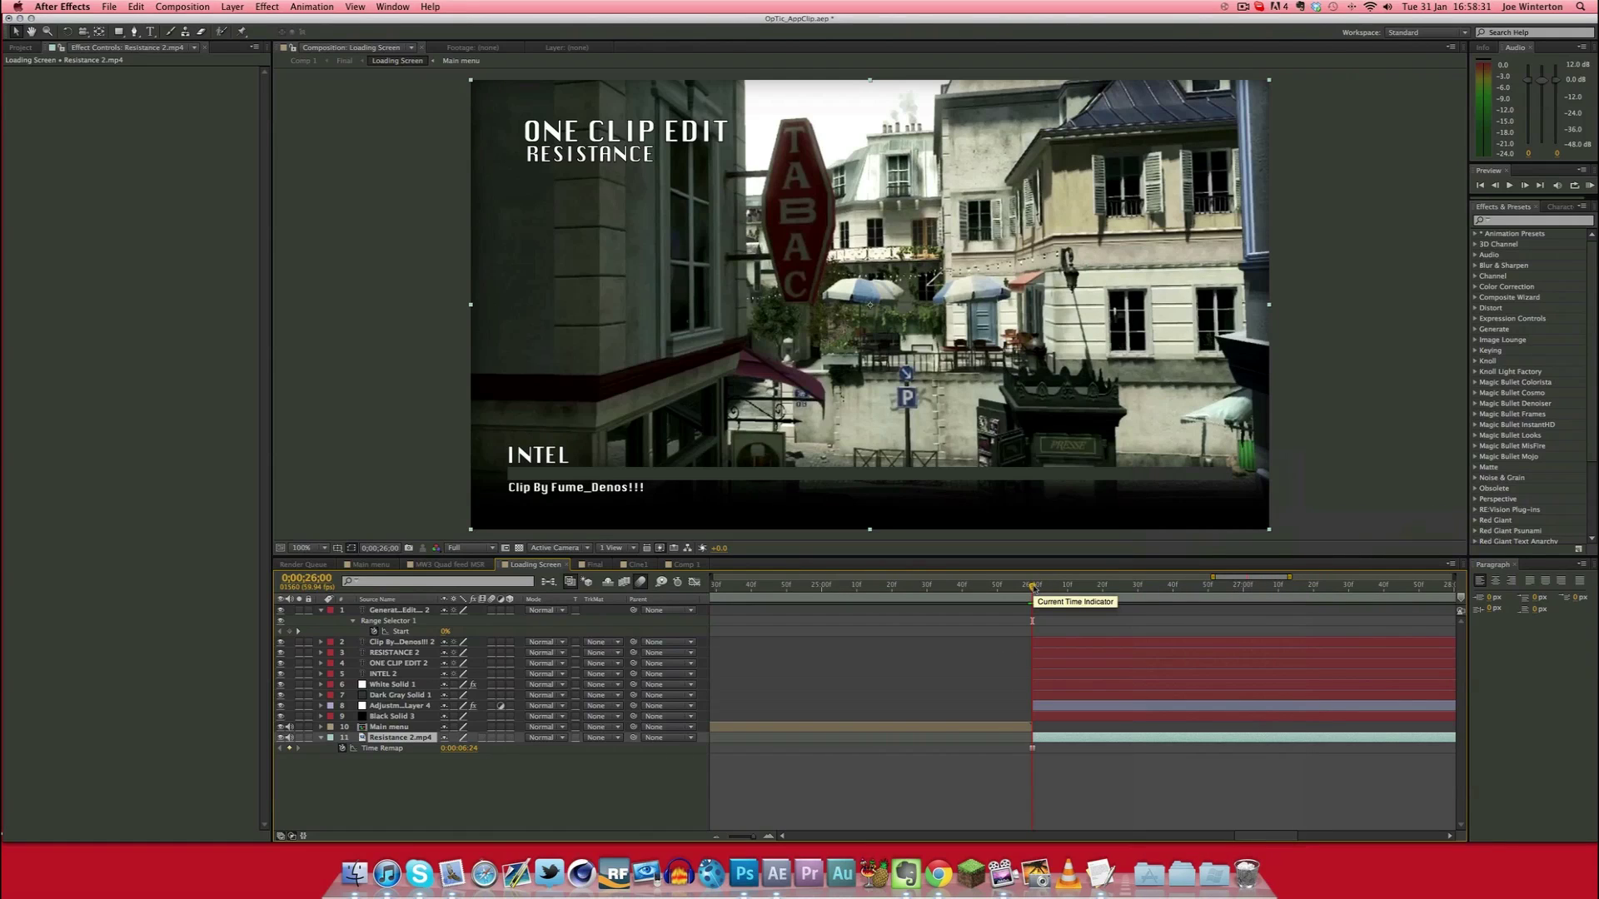
{"action": "mouse_move", "coordinate": [1032, 588]}
{"action": "left_mouse_down"}
{"action": "mouse_move", "coordinate": [1055, 588]}
{"action": "mouse_move", "coordinate": [1009, 588]}
{"action": "mouse_move", "coordinate": [1036, 589]}
{"action": "left_mouse_up"}
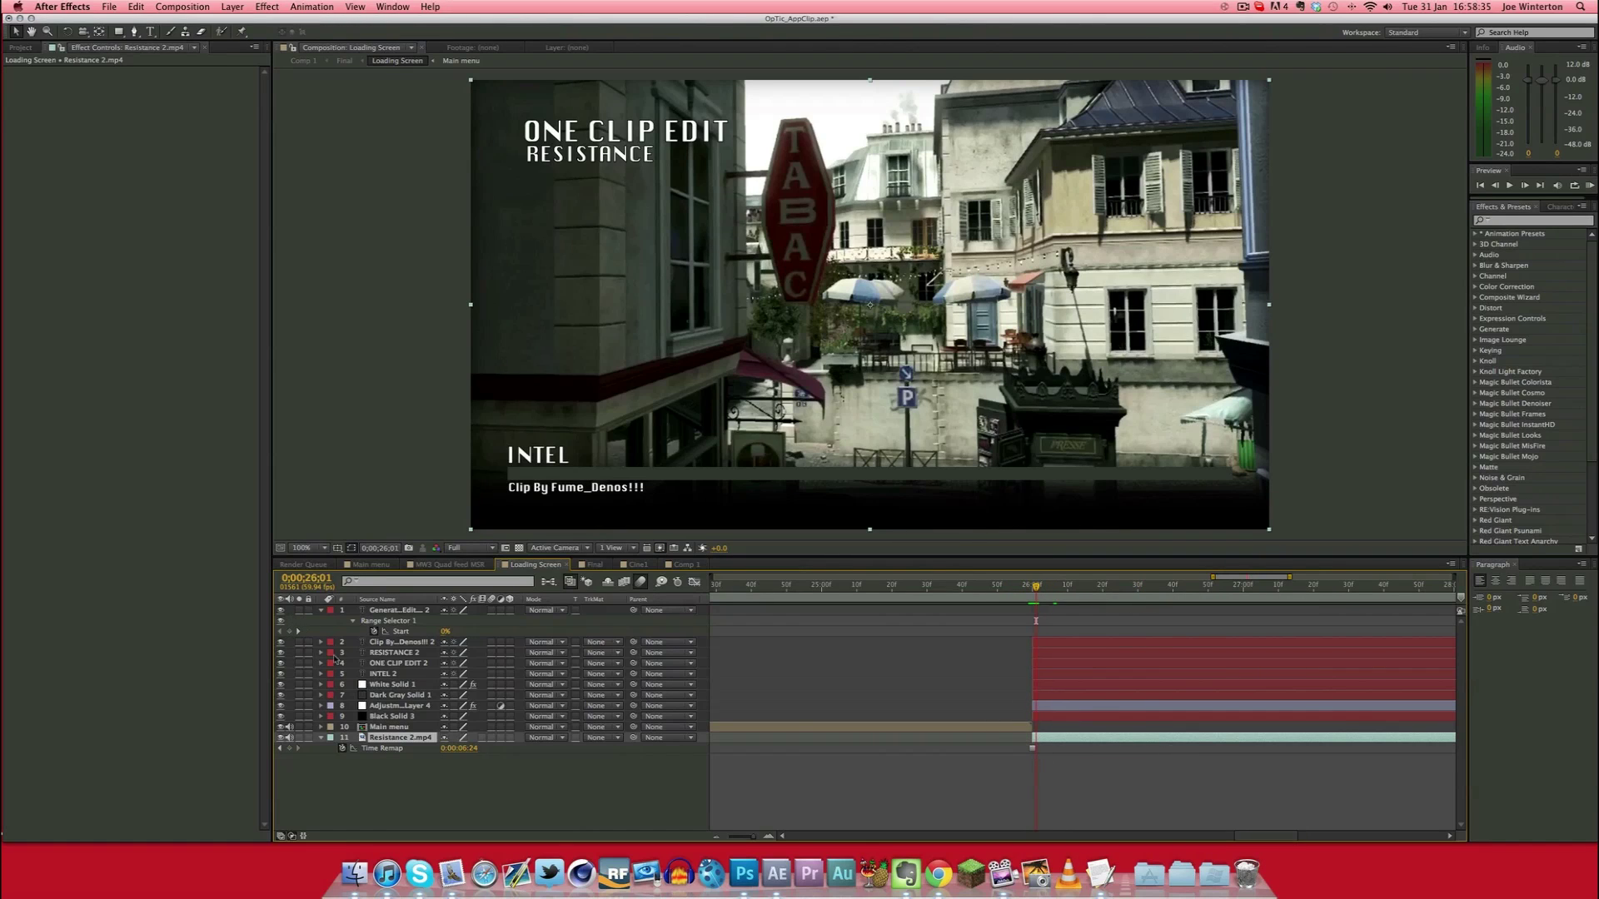
Select Adjustment Layer 4 and compare its Curves effect by switching the layer's visibility off and on twice
{"action": "left_click", "coordinate": [398, 705]}
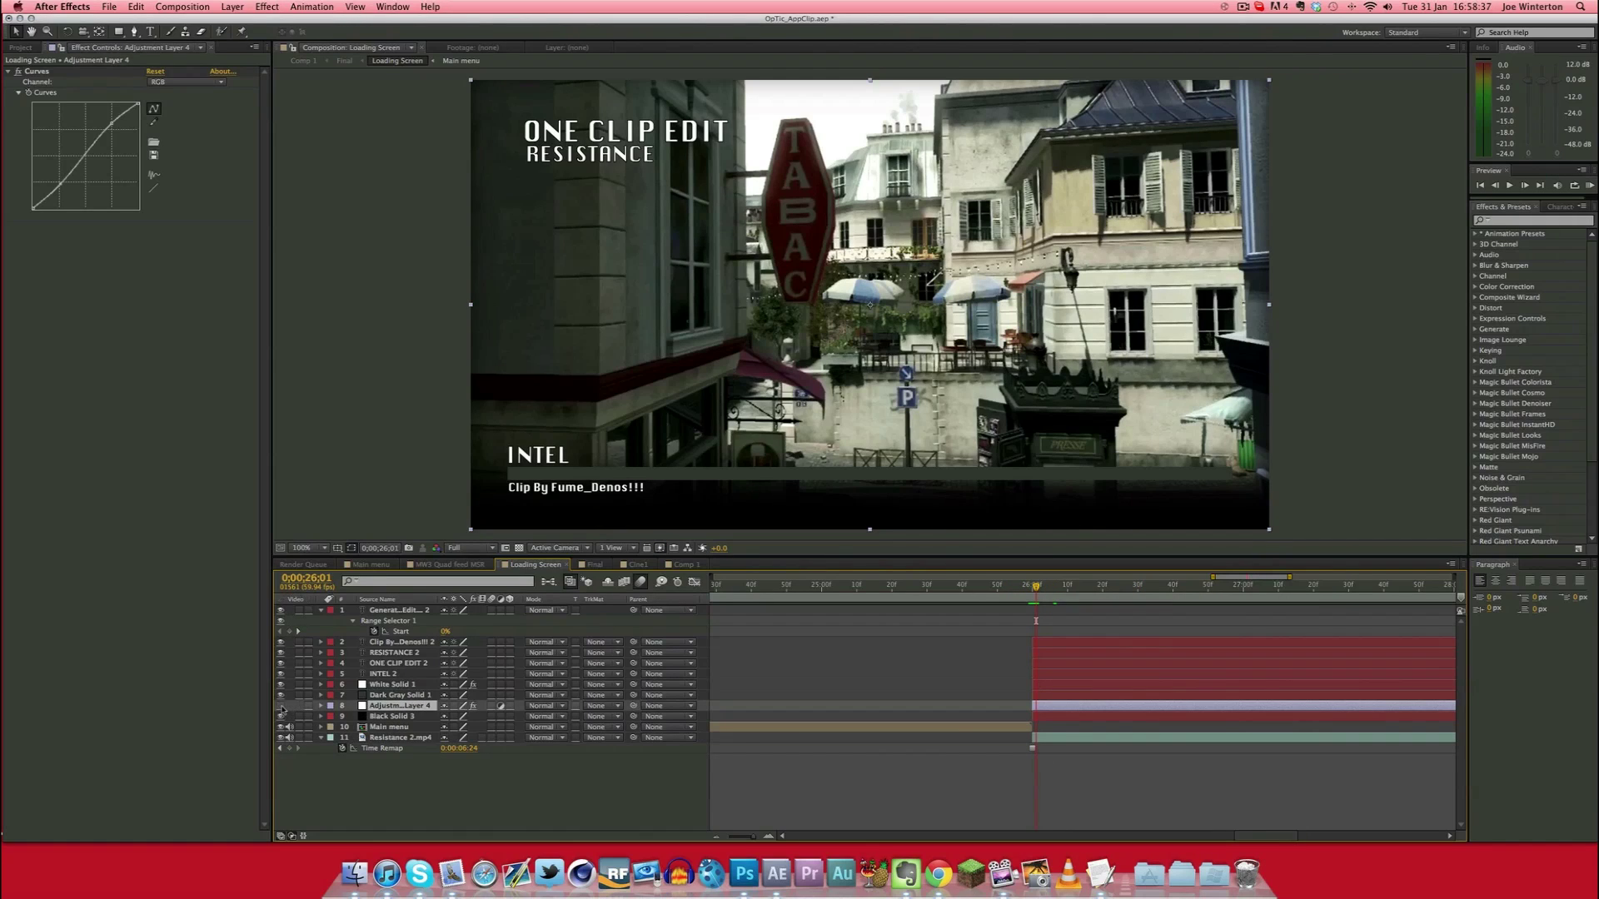
{"action": "left_click", "coordinate": [280, 706]}
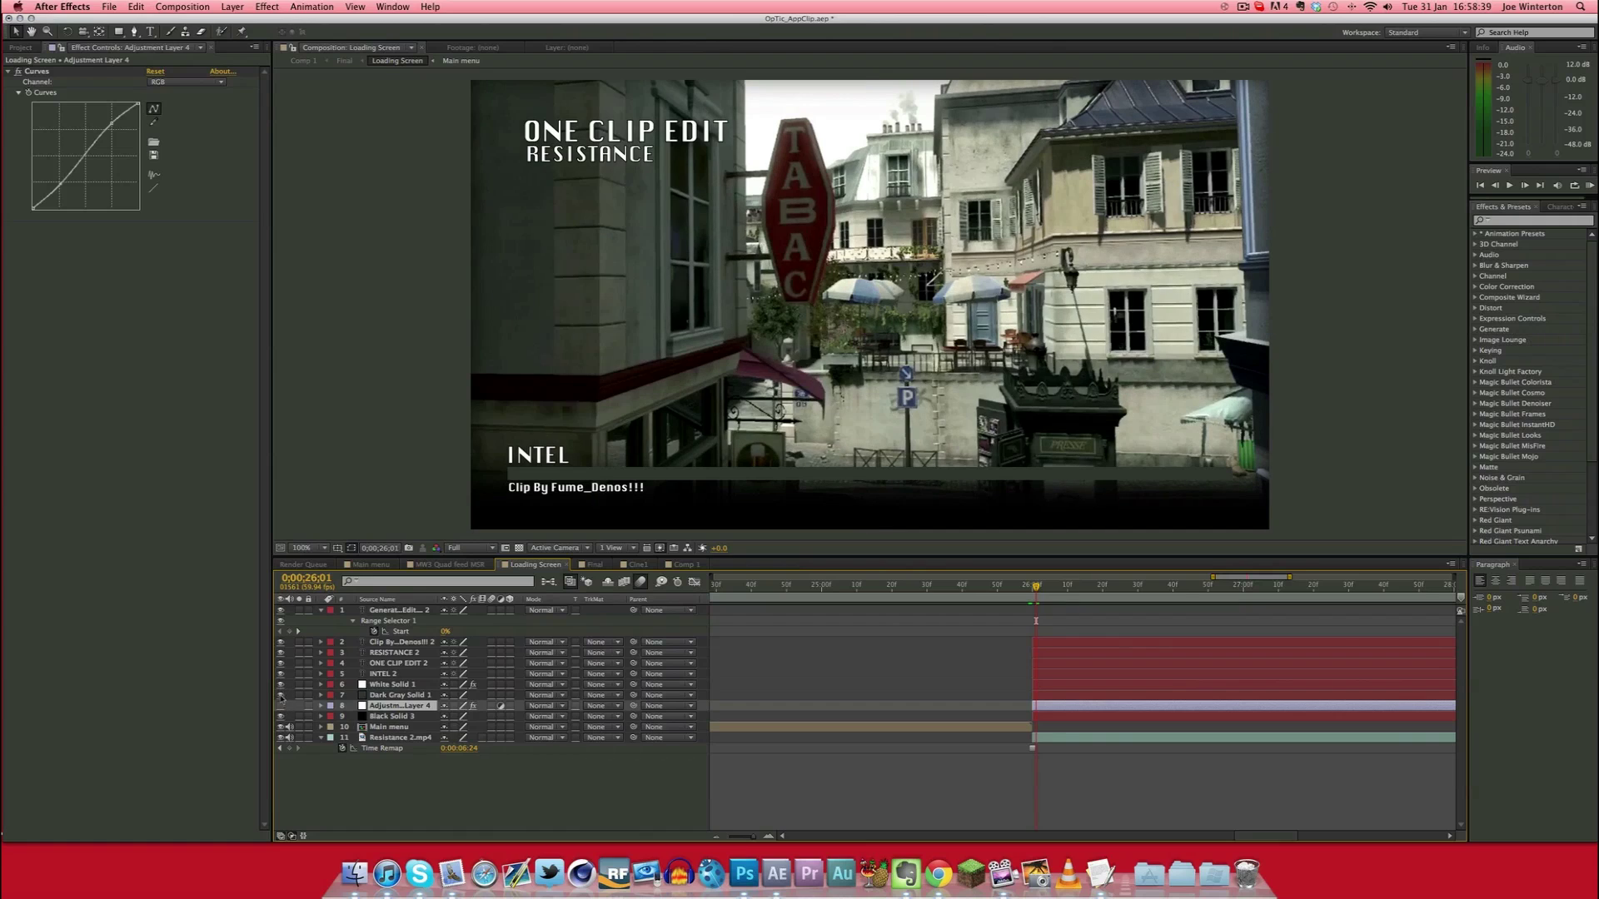
{"action": "left_click", "coordinate": [280, 706]}
{"action": "left_click", "coordinate": [280, 706]}
{"action": "left_click", "coordinate": [281, 706]}
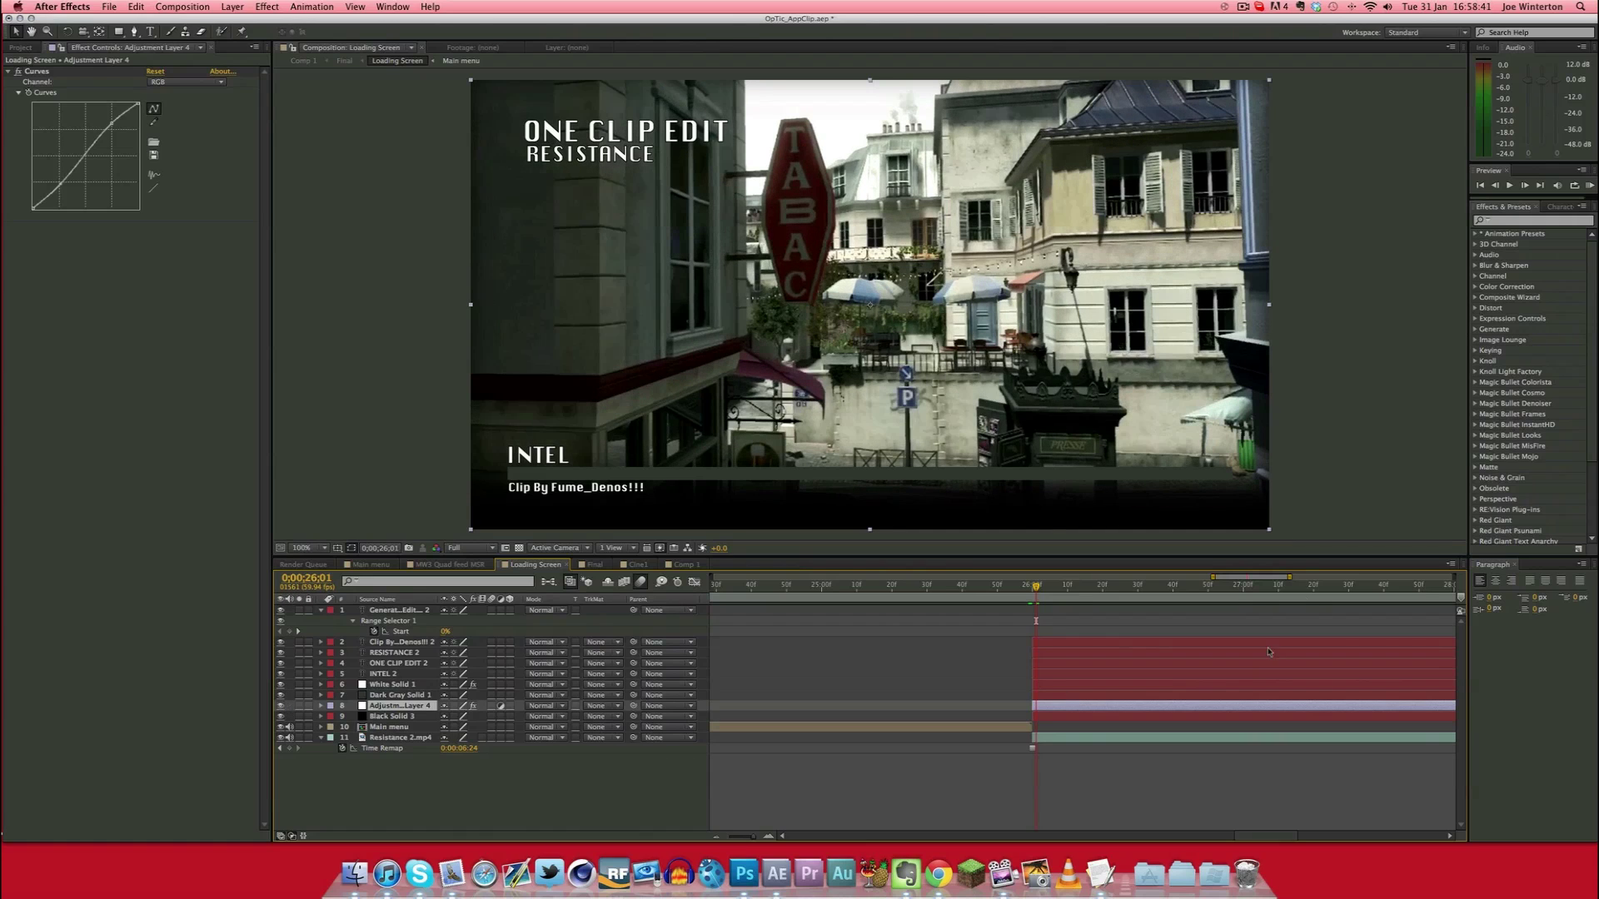
Select White Solid 1 and scrub to 0;00;28;14 to examine how its Linear Wipe animates the loading bar
{"action": "left_click_drag", "start_coordinate": [1036, 586], "coordinate": [1039, 589]}
{"action": "mouse_move", "coordinate": [1040, 588]}
{"action": "left_mouse_down"}
{"action": "mouse_move", "coordinate": [1116, 589]}
{"action": "mouse_move", "coordinate": [1049, 589]}
{"action": "left_mouse_up"}
{"action": "left_click", "coordinate": [398, 466]}
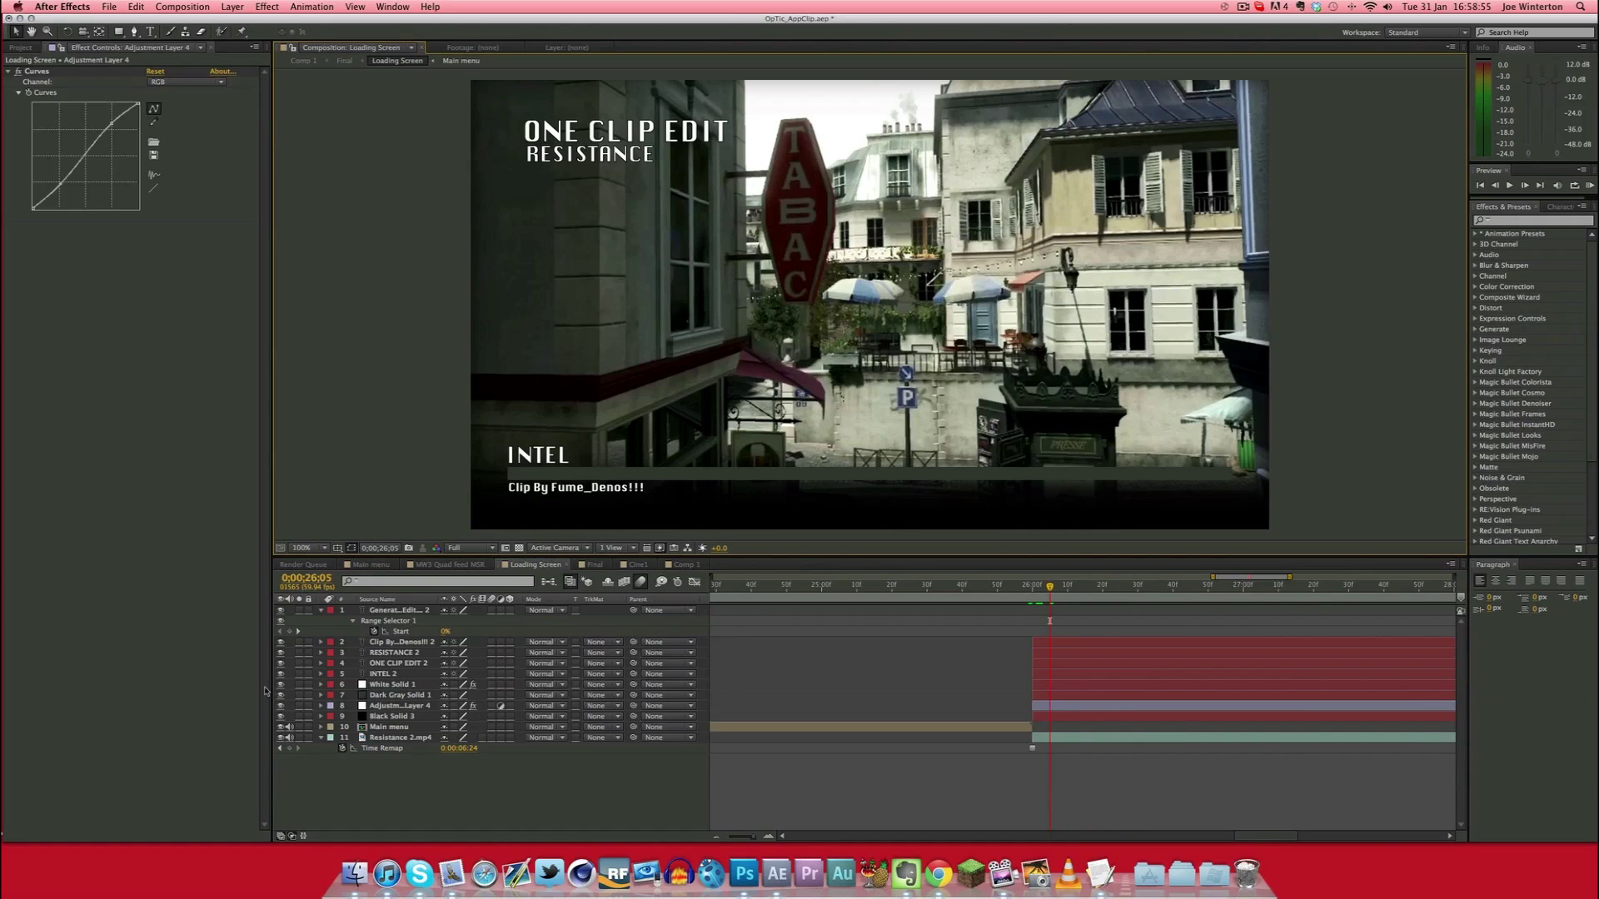
{"action": "left_click", "coordinate": [369, 685]}
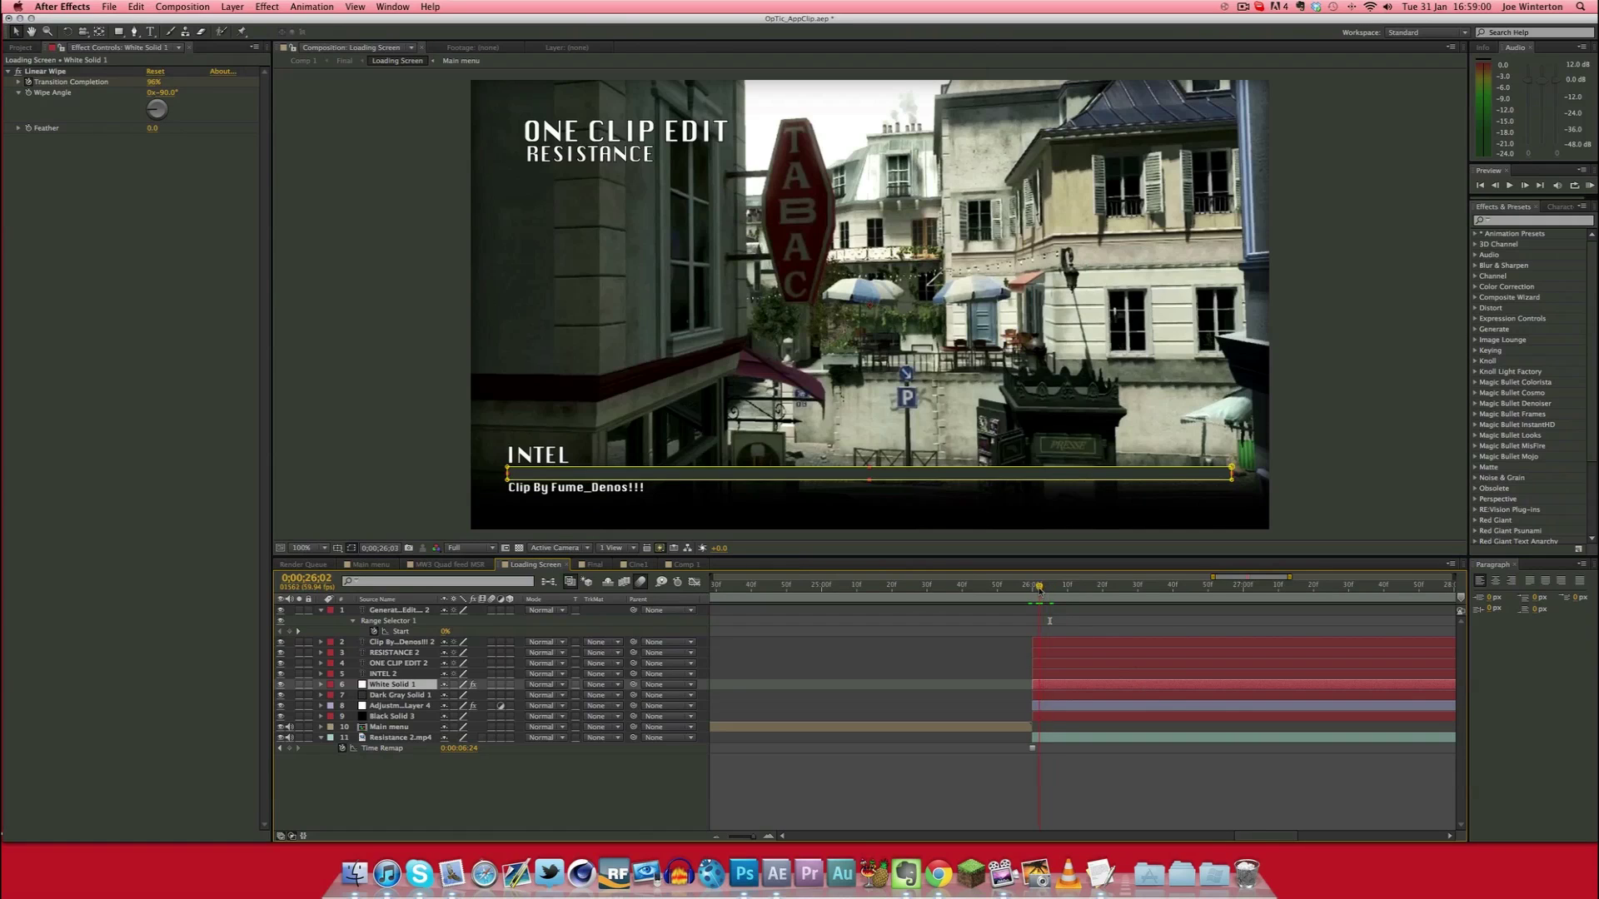
{"action": "left_click_drag", "start_coordinate": [1047, 587], "coordinate": [1033, 588]}
{"action": "left_click_drag", "start_coordinate": [1033, 589], "coordinate": [1187, 600]}
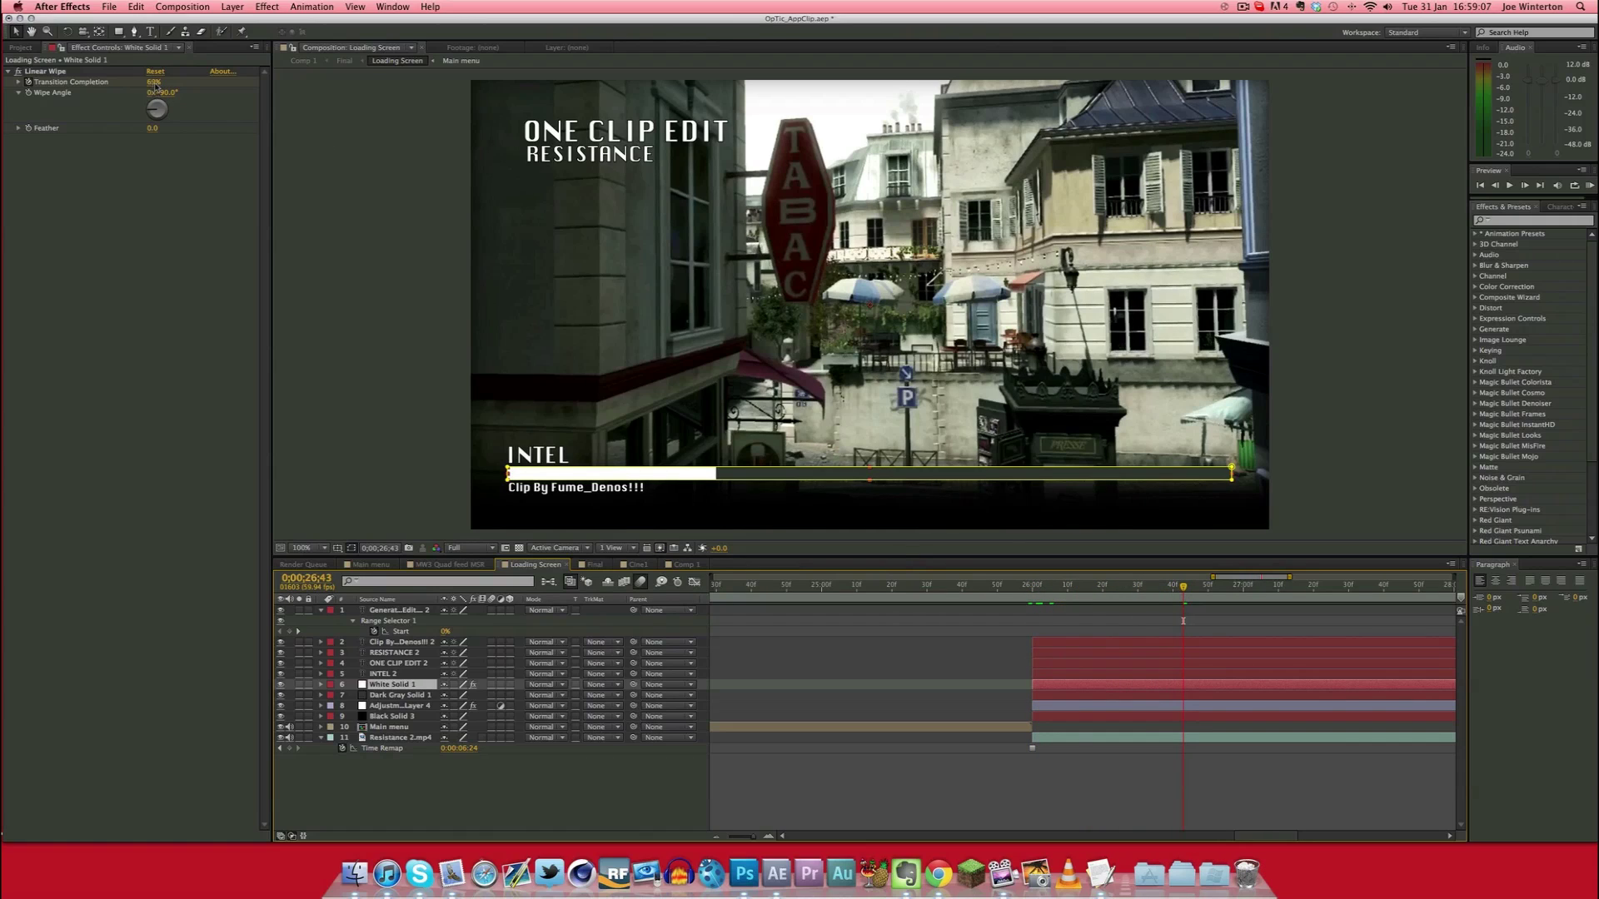
{"action": "left_click_drag", "start_coordinate": [1195, 575], "coordinate": [1253, 587]}
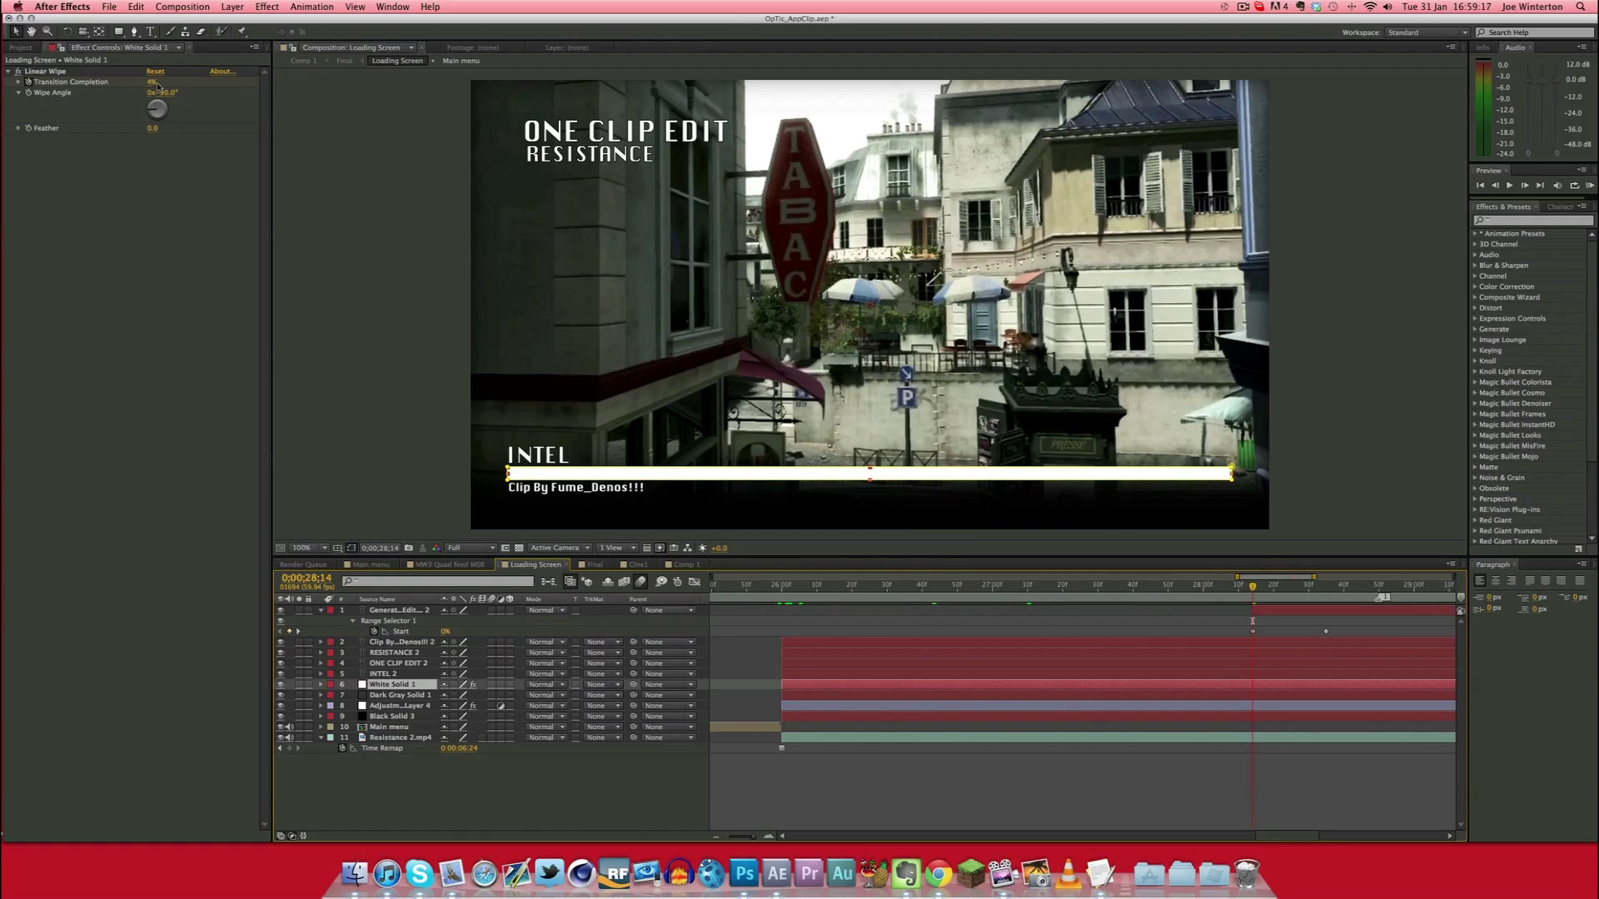
{"action": "left_click", "coordinate": [1429, 513]}
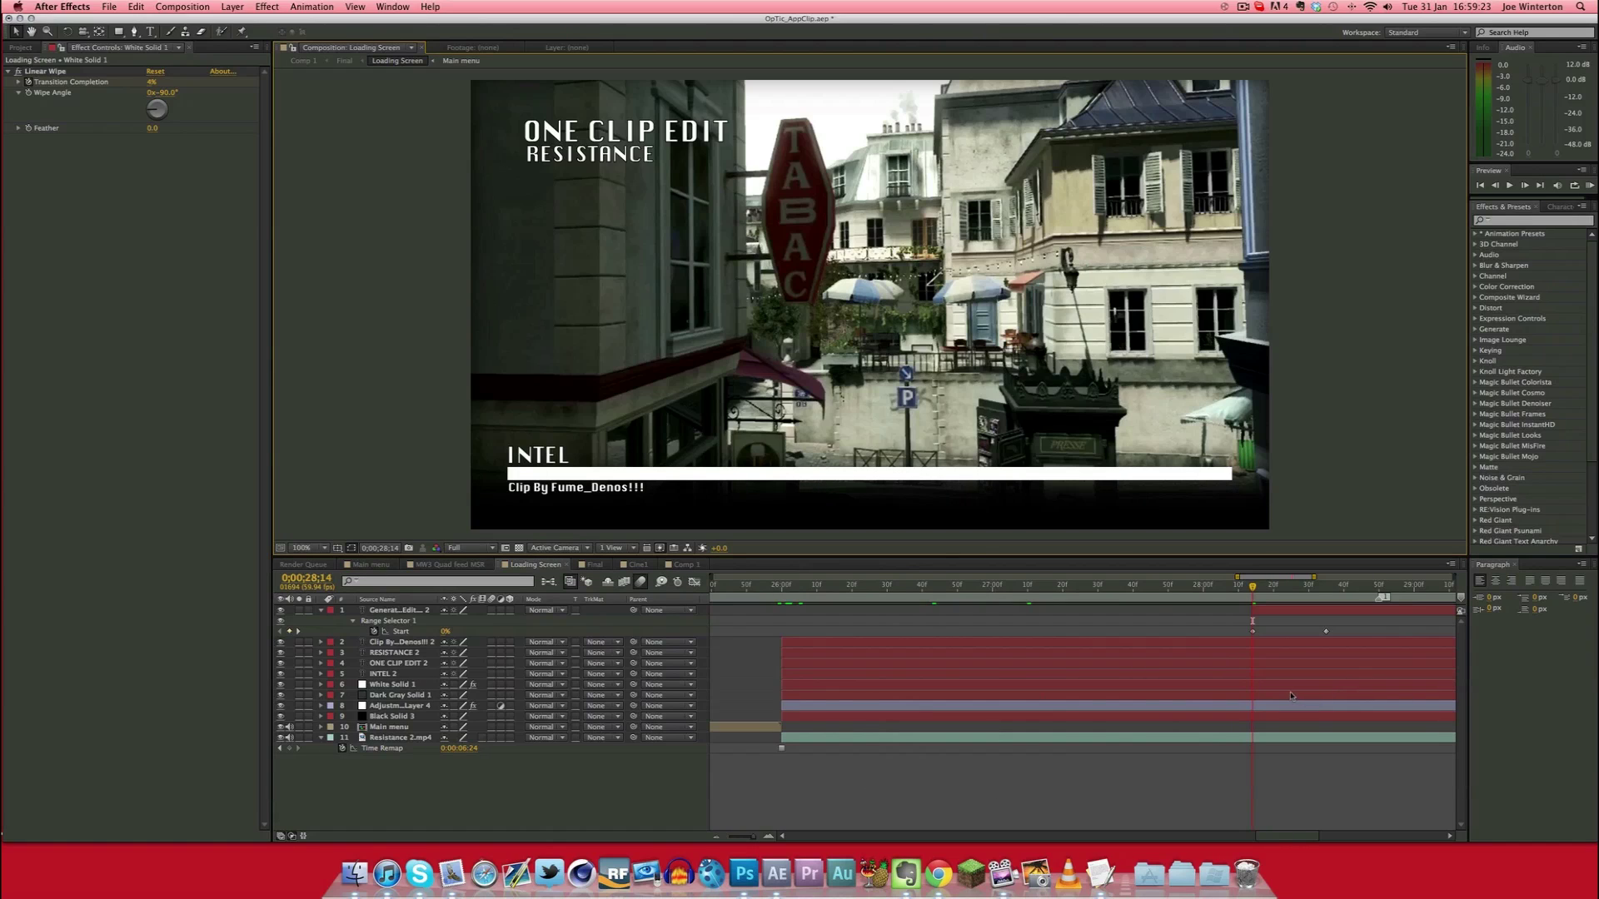
Scrub the Generating Edit text from 0;00;28;14 to 0;00;28;35 and back, and expand its Range Selector 1 to examine the reveal
{"action": "scroll", "coordinate": [1249, 749], "scroll_direction": "right", "scroll_amount": 10}
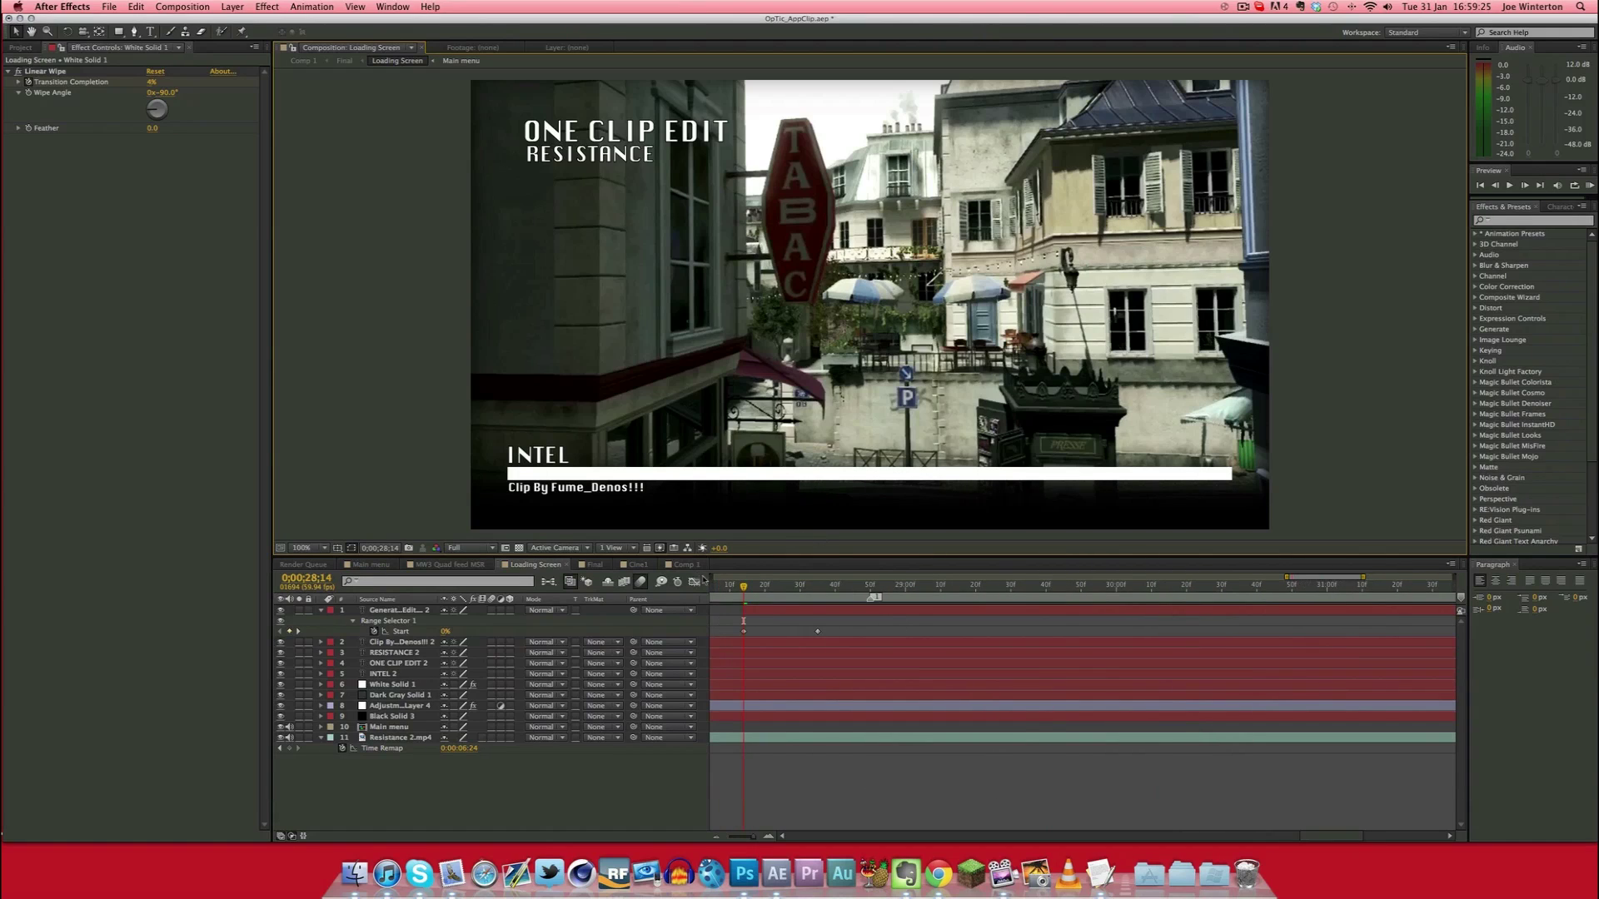
{"action": "left_click_drag", "start_coordinate": [743, 587], "coordinate": [822, 590]}
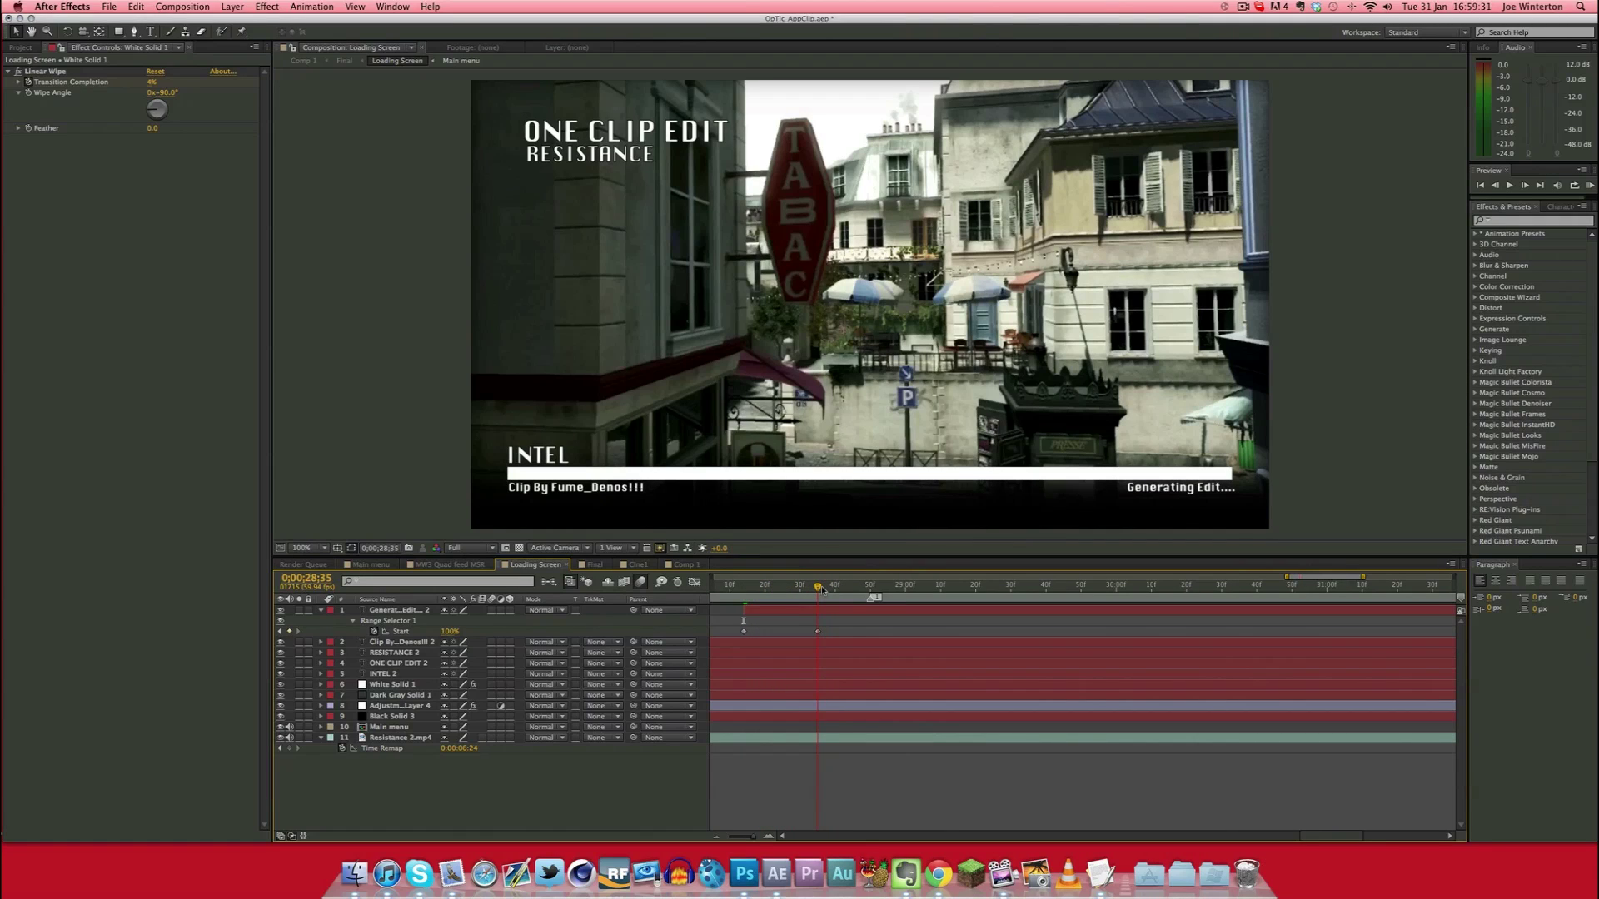
{"action": "left_click_drag", "start_coordinate": [822, 590], "coordinate": [744, 588]}
{"action": "left_click", "coordinate": [753, 609]}
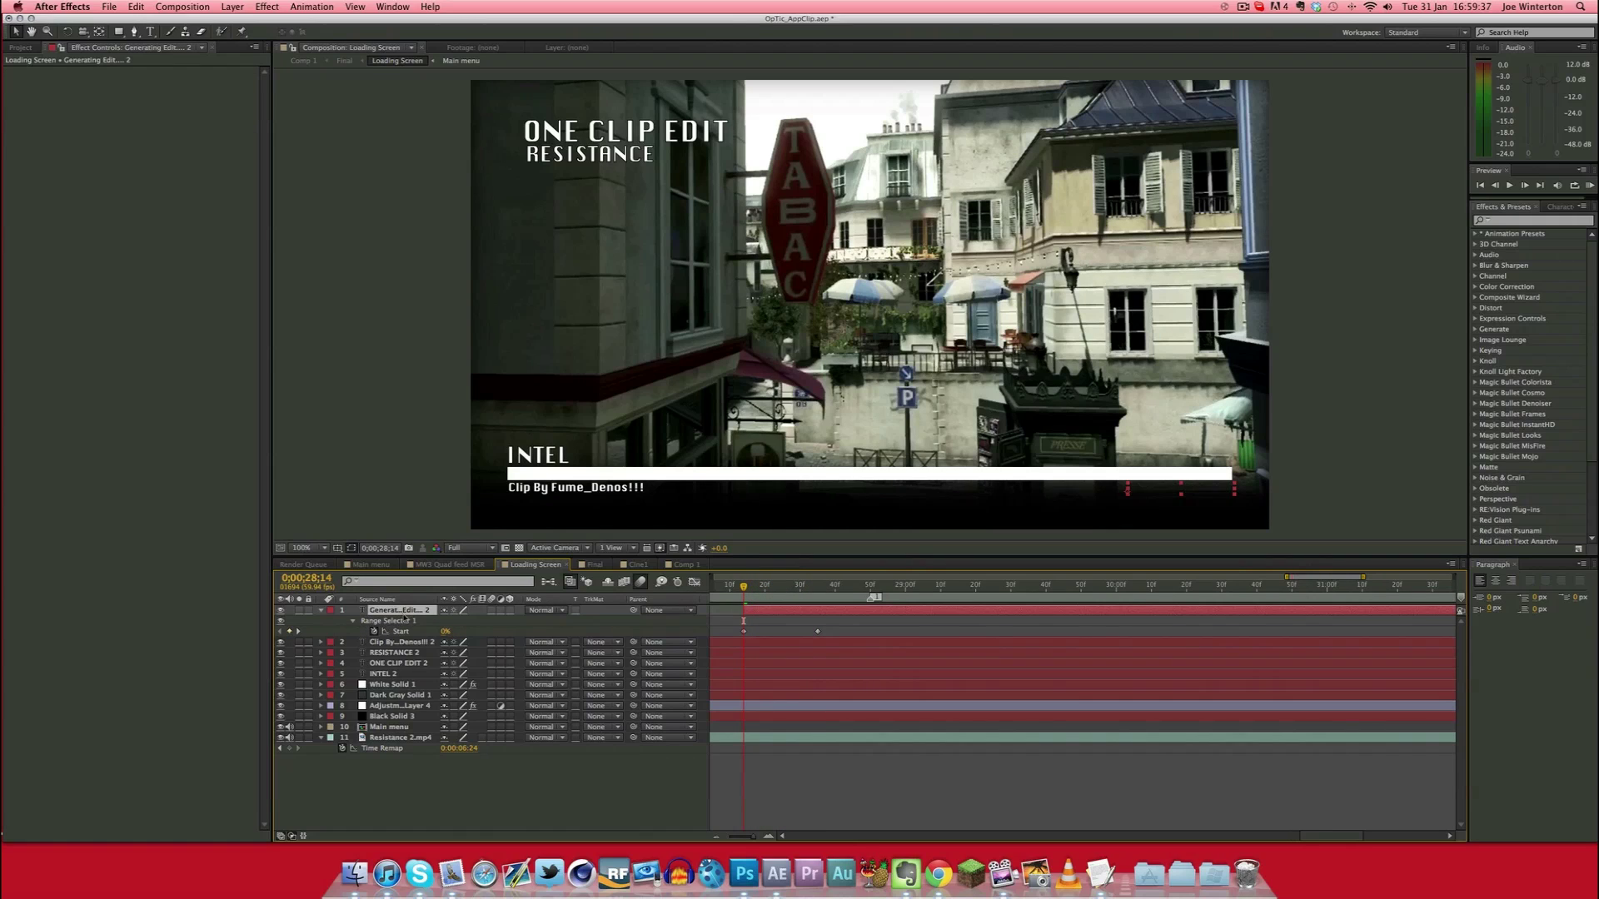
{"action": "key", "text": "u"}
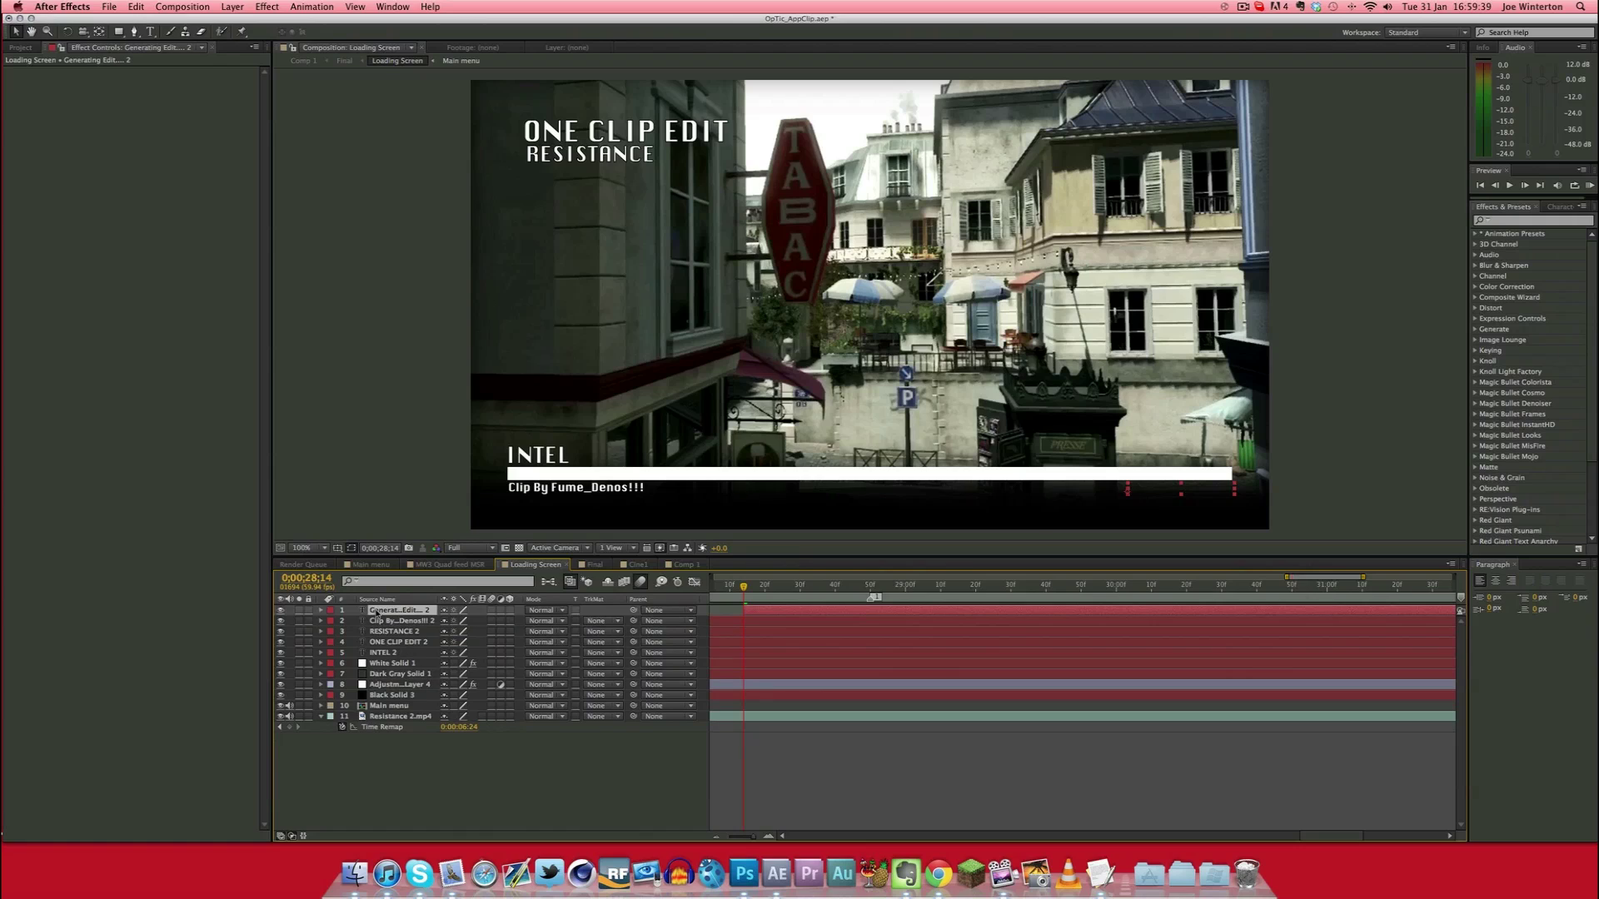
{"action": "key", "text": "u"}
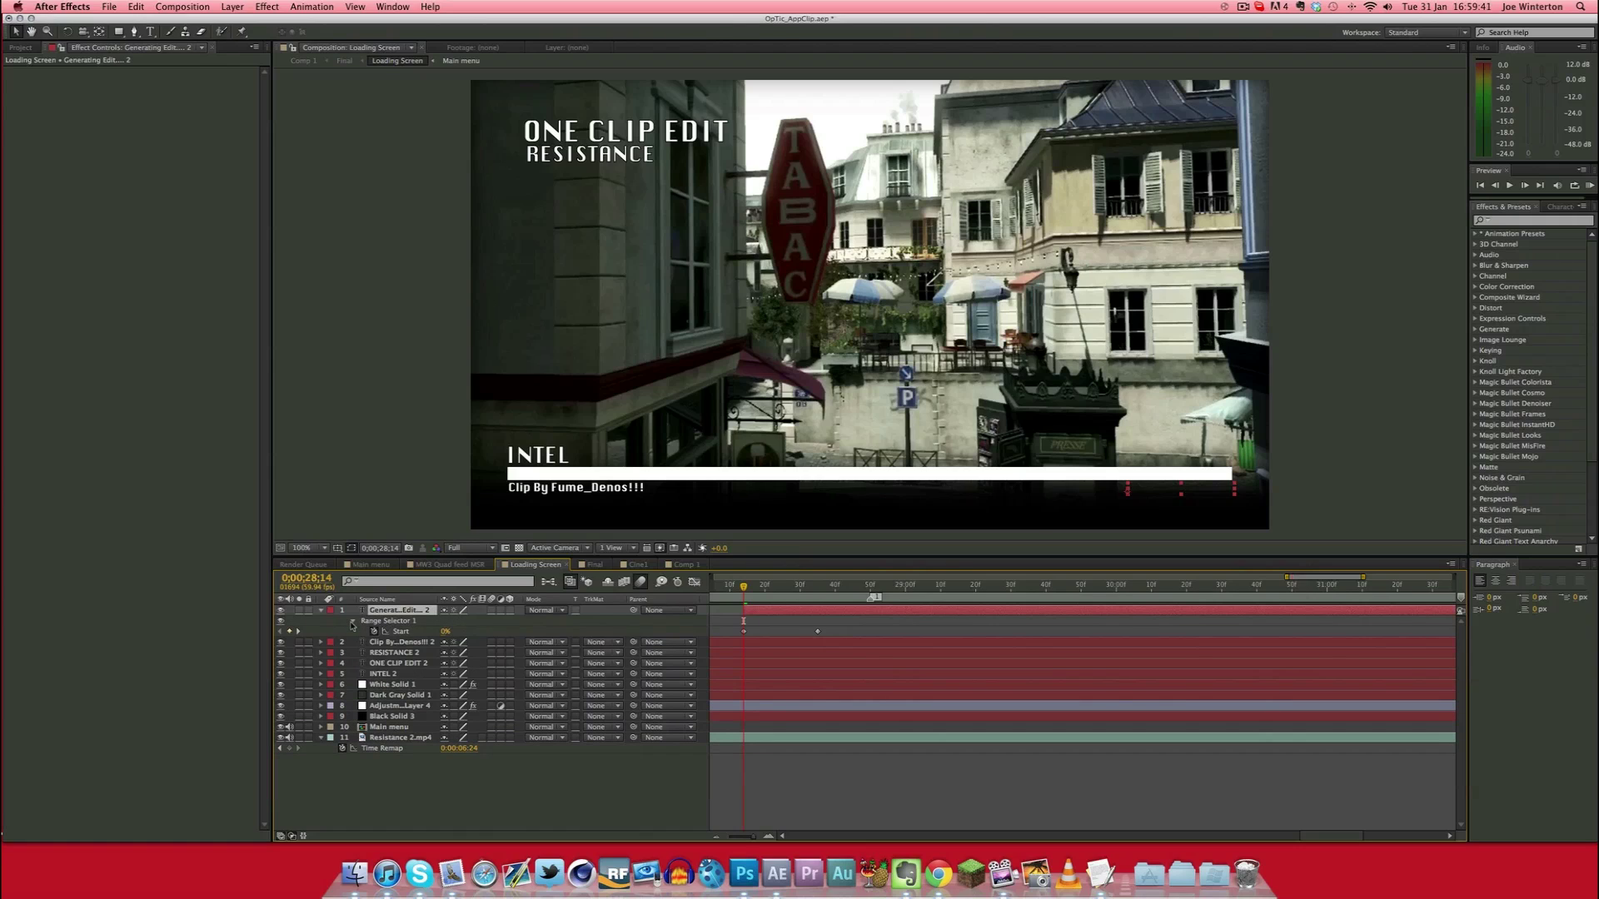
{"action": "left_click", "coordinate": [353, 621]}
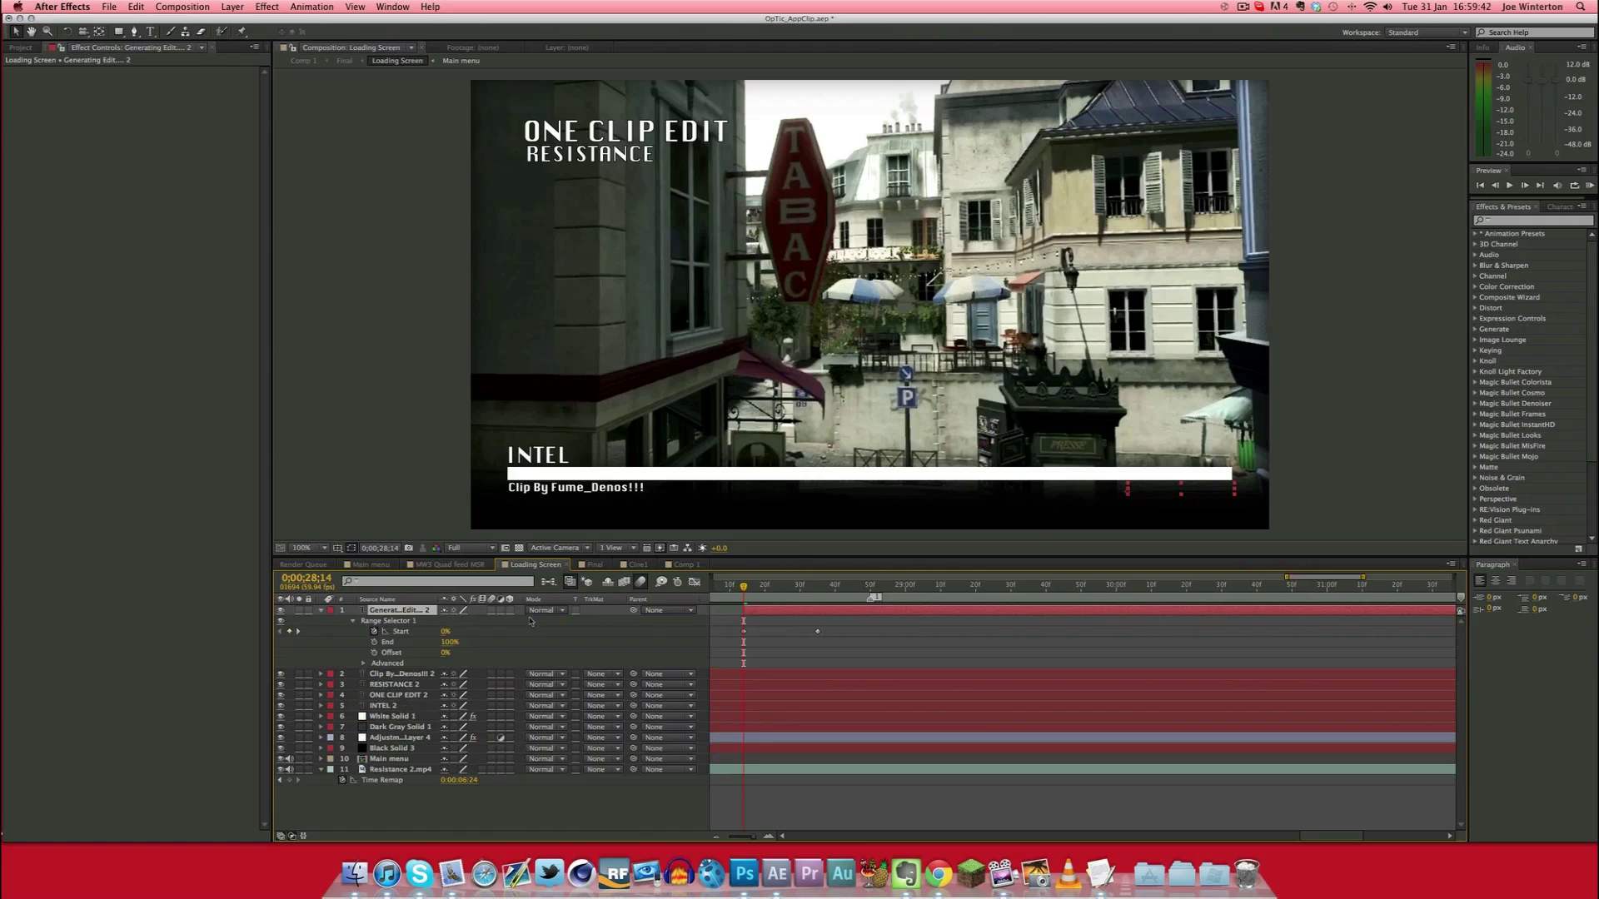
Browse the Text Animate In animation presets for text reveals such as Decoder Fade In, and collapse the preset list
{"action": "left_click", "coordinate": [1476, 236]}
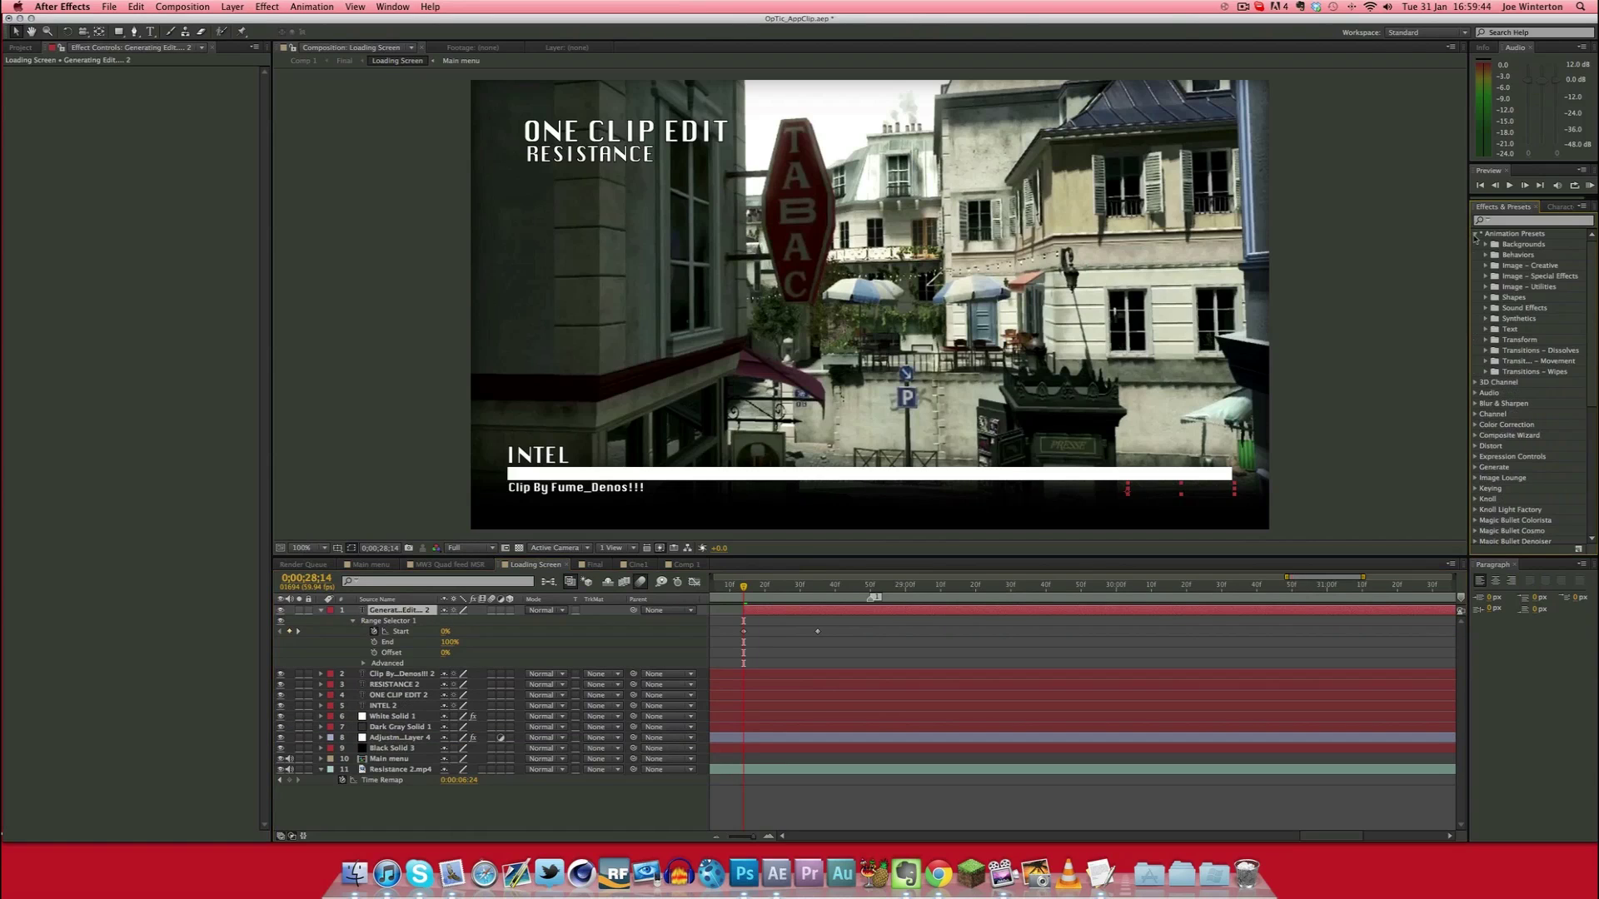
{"action": "left_click", "coordinate": [1483, 332]}
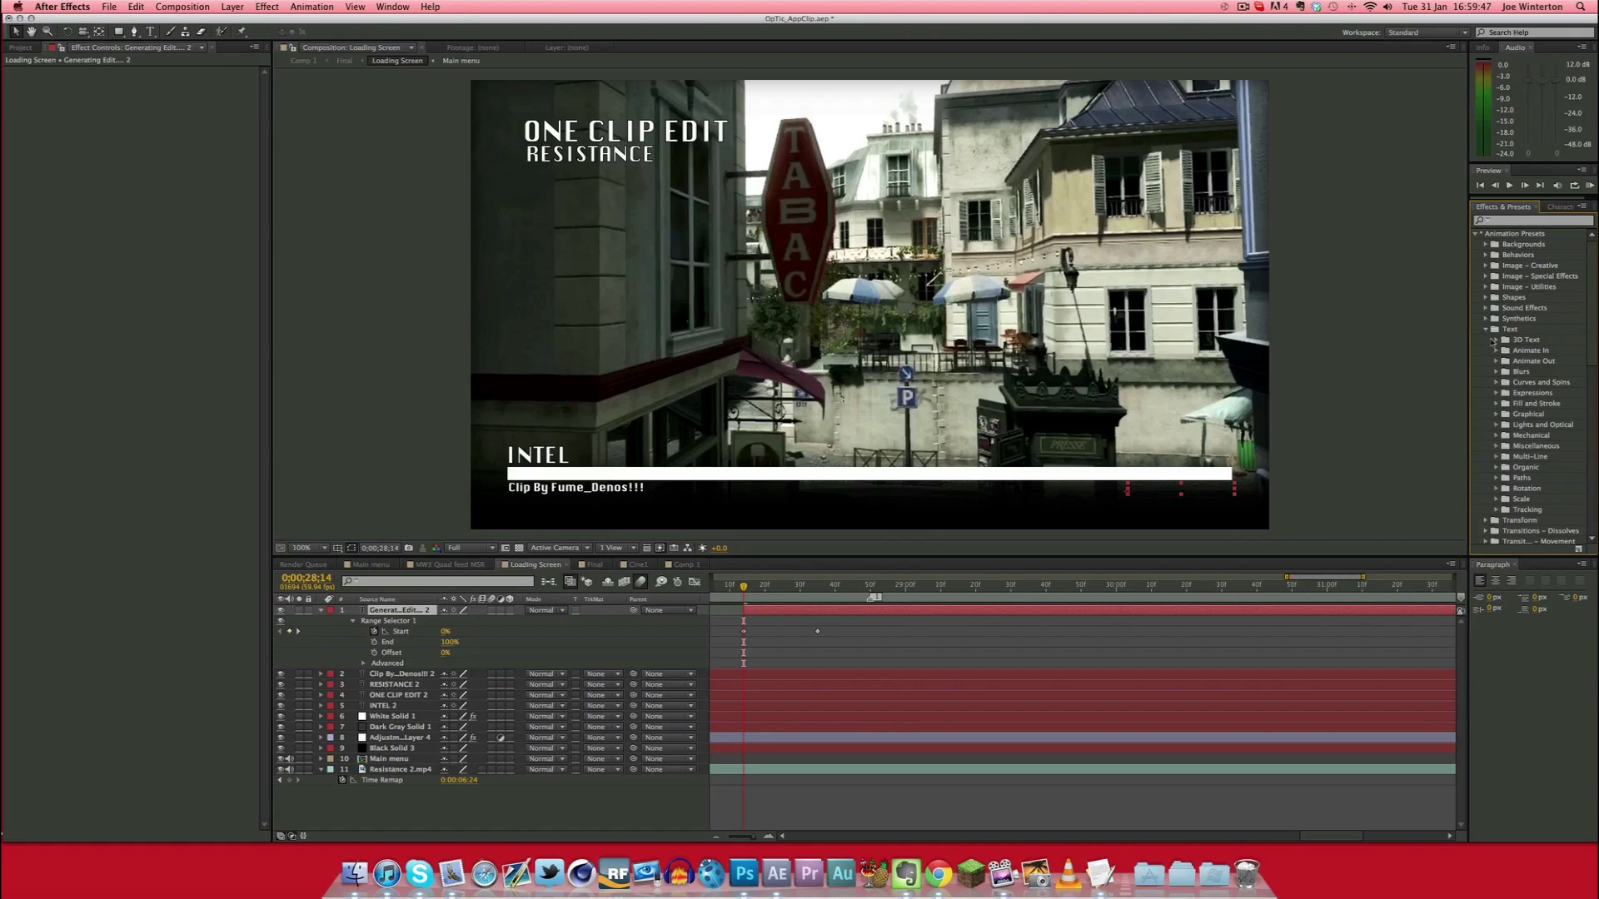
{"action": "left_click", "coordinate": [1498, 354]}
{"action": "scroll", "coordinate": [1546, 430], "scroll_direction": "down", "scroll_amount": 3}
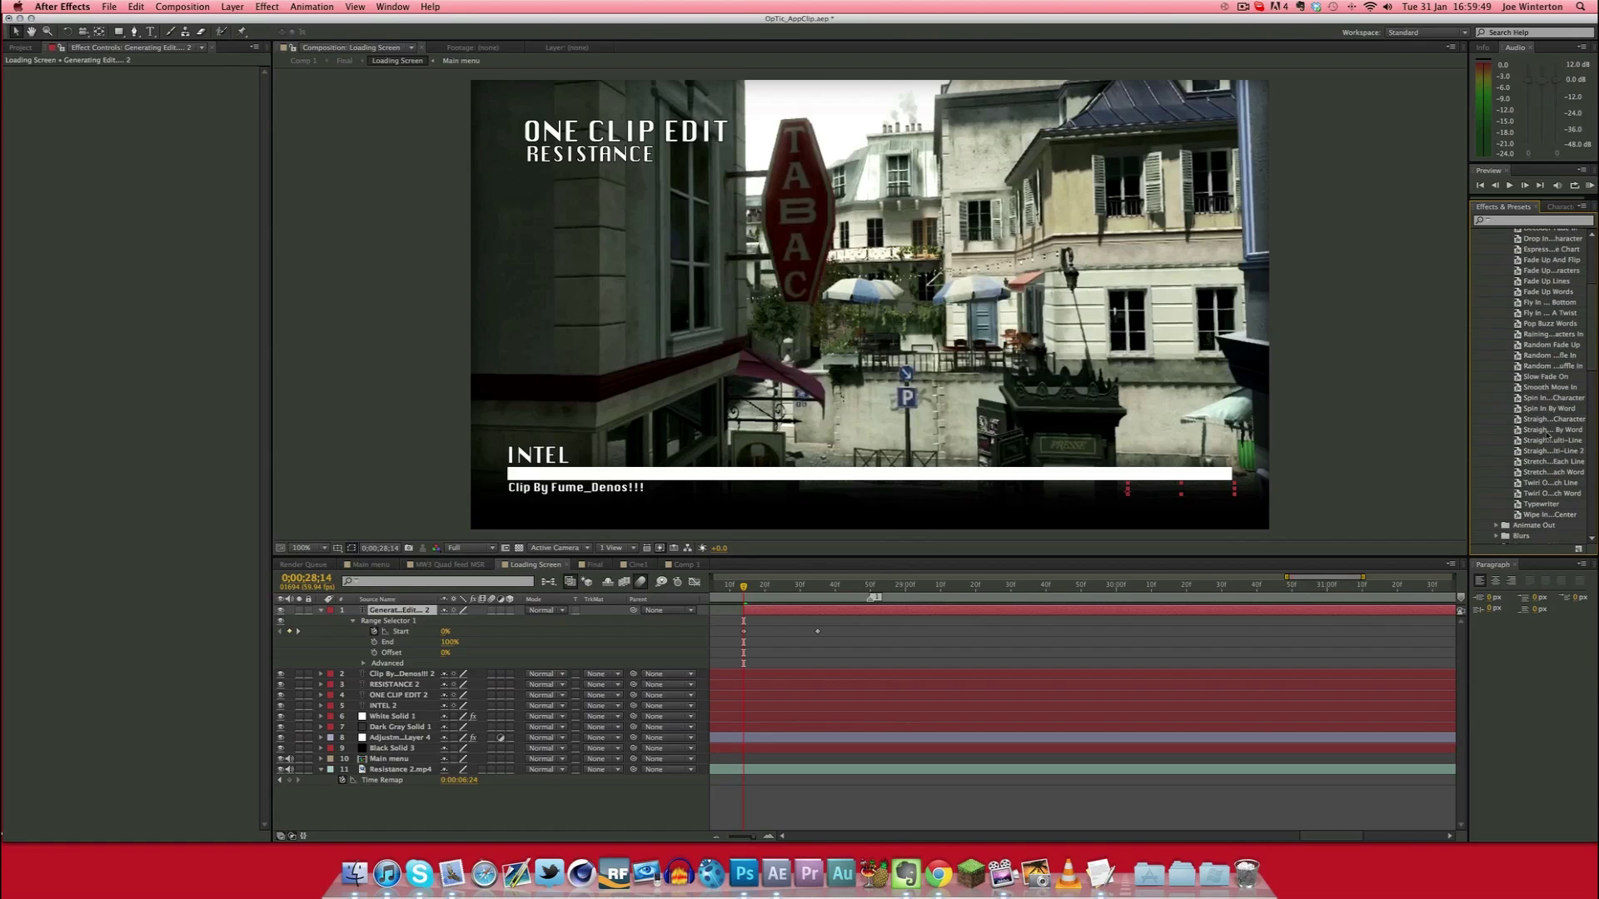
{"action": "scroll", "coordinate": [1557, 423], "scroll_direction": "up", "scroll_amount": 2}
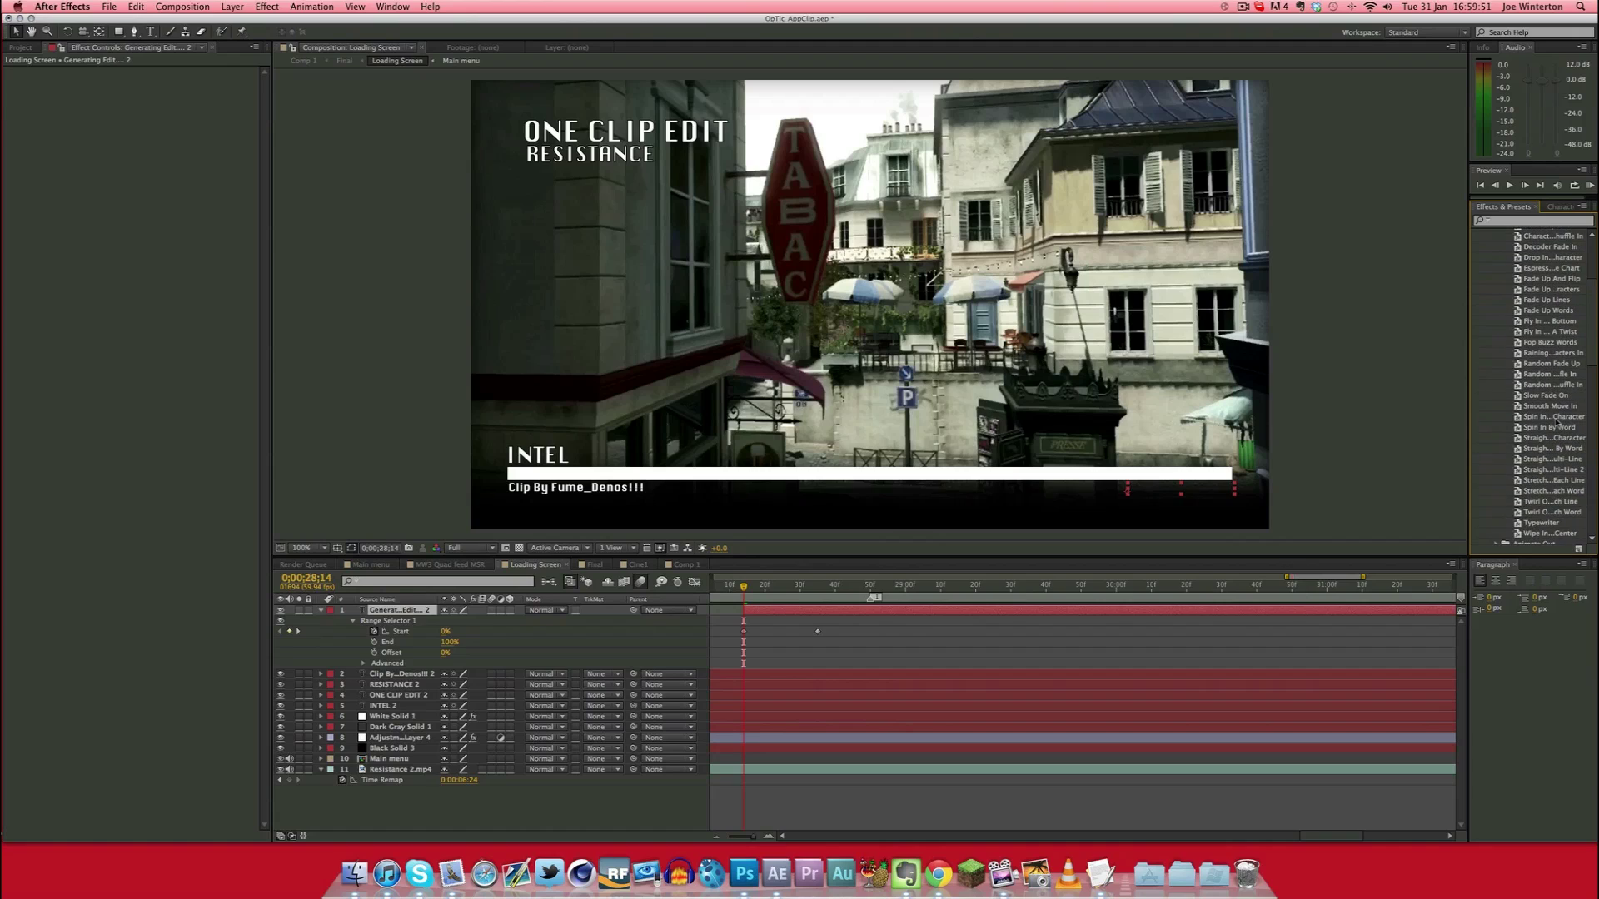
{"action": "scroll", "coordinate": [1556, 423], "scroll_direction": "up", "scroll_amount": 3}
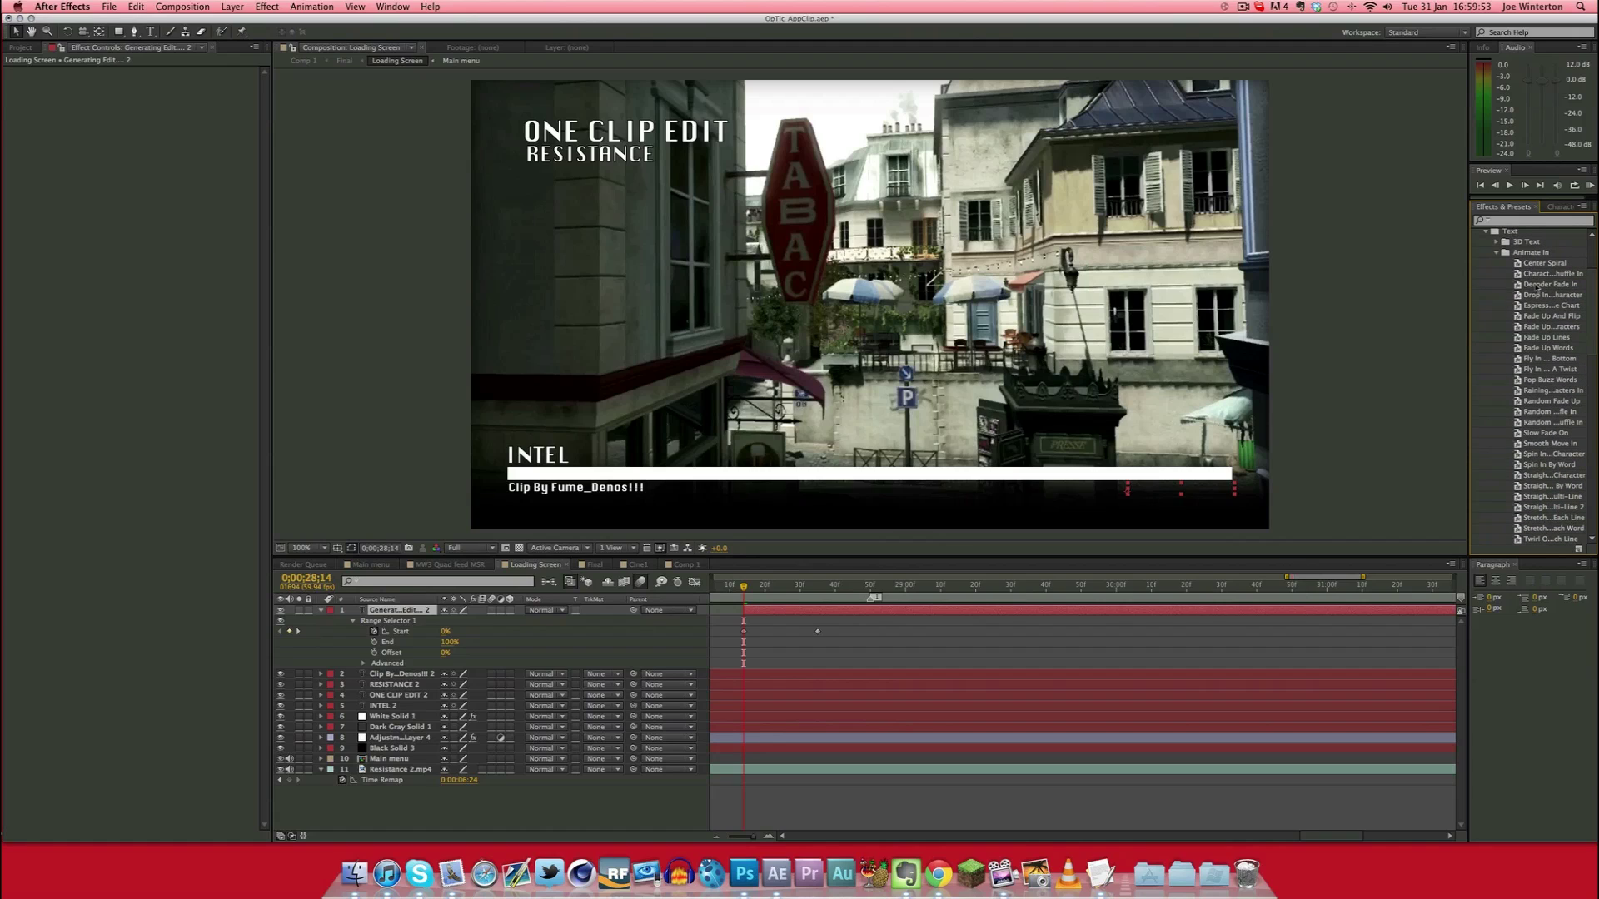
{"action": "left_click", "coordinate": [1537, 285]}
{"action": "scroll", "coordinate": [1521, 279], "scroll_direction": "up", "scroll_amount": 3}
{"action": "left_click", "coordinate": [1486, 271]}
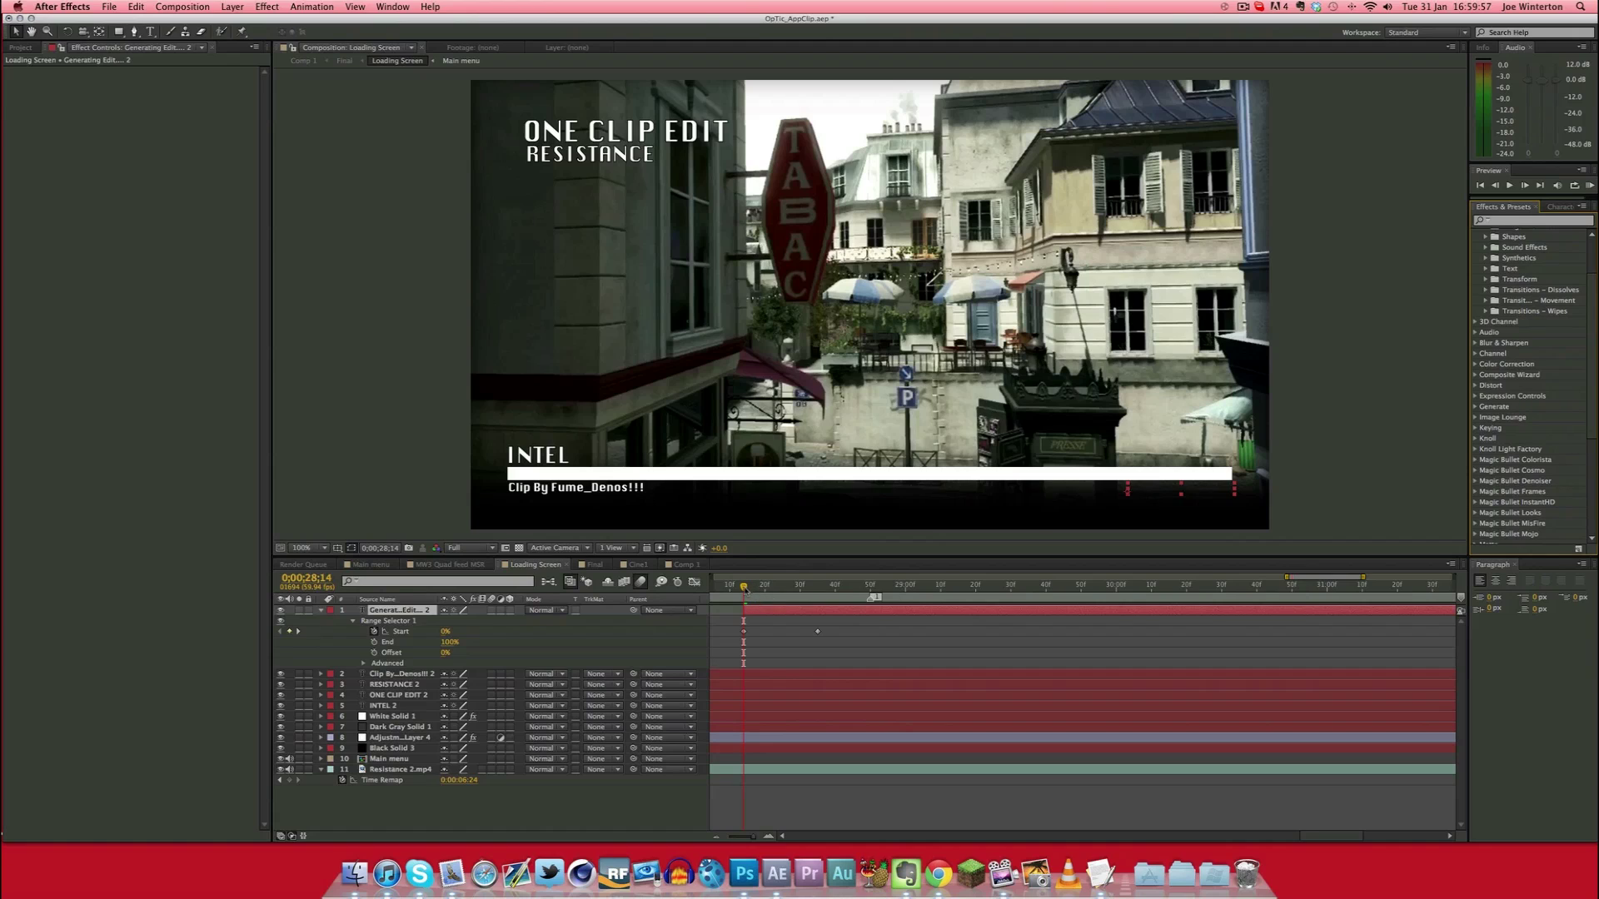
Scrub past the Generating Edit text reveal to 0;00;28;50 and show more of the Loading Screen timeline
{"action": "left_click_drag", "start_coordinate": [744, 585], "coordinate": [1084, 592]}
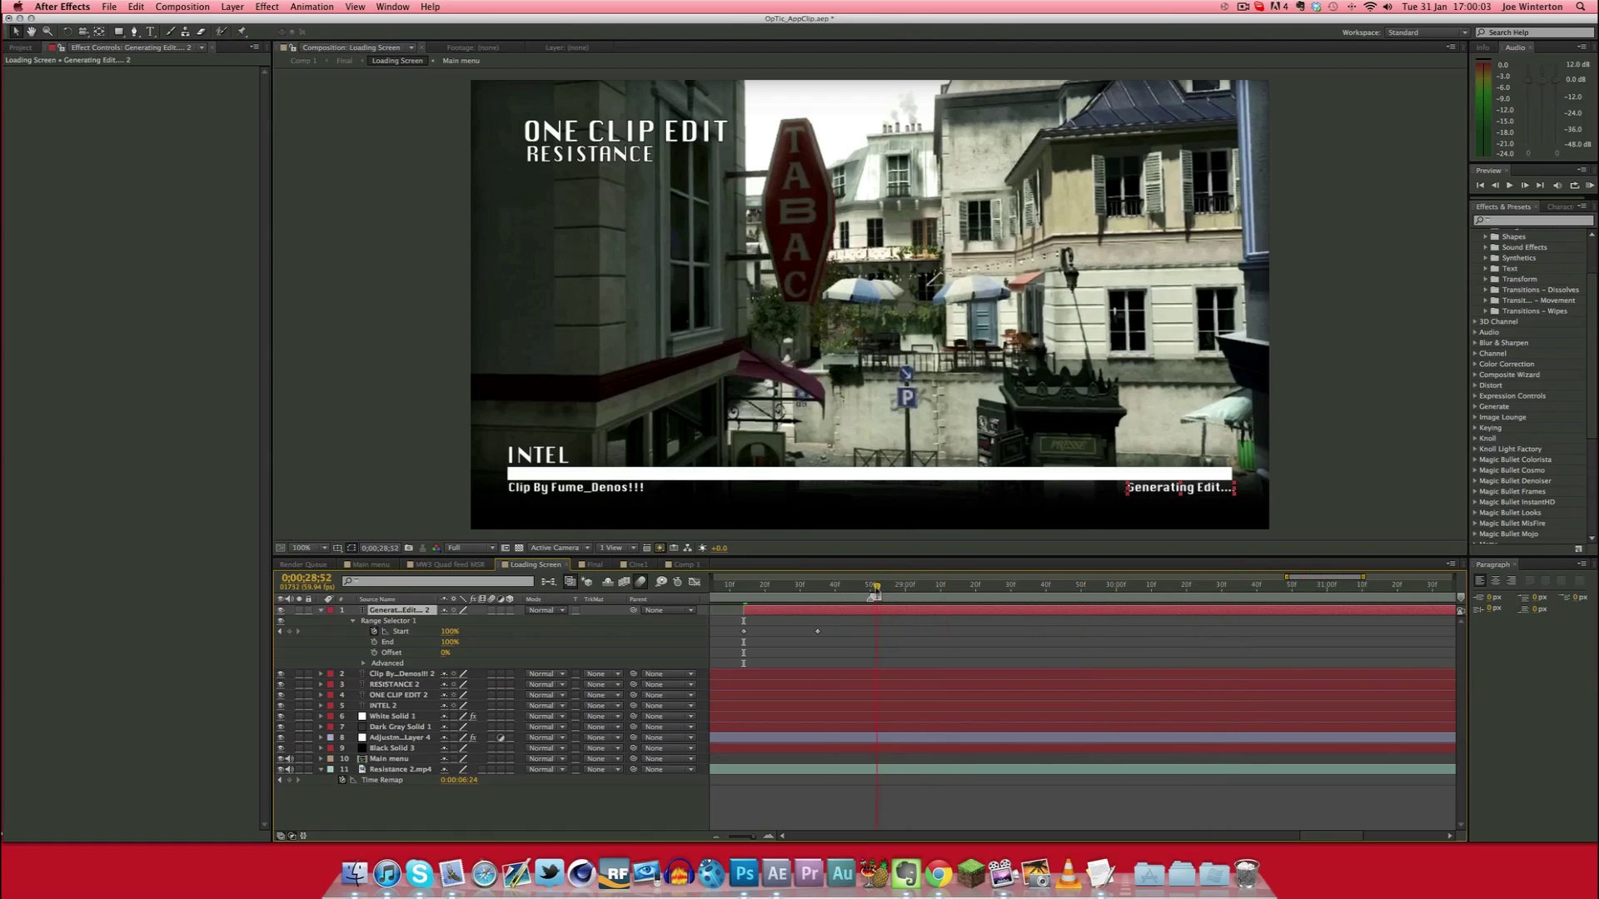
{"action": "left_click", "coordinate": [871, 586]}
{"action": "left_click", "coordinate": [717, 837]}
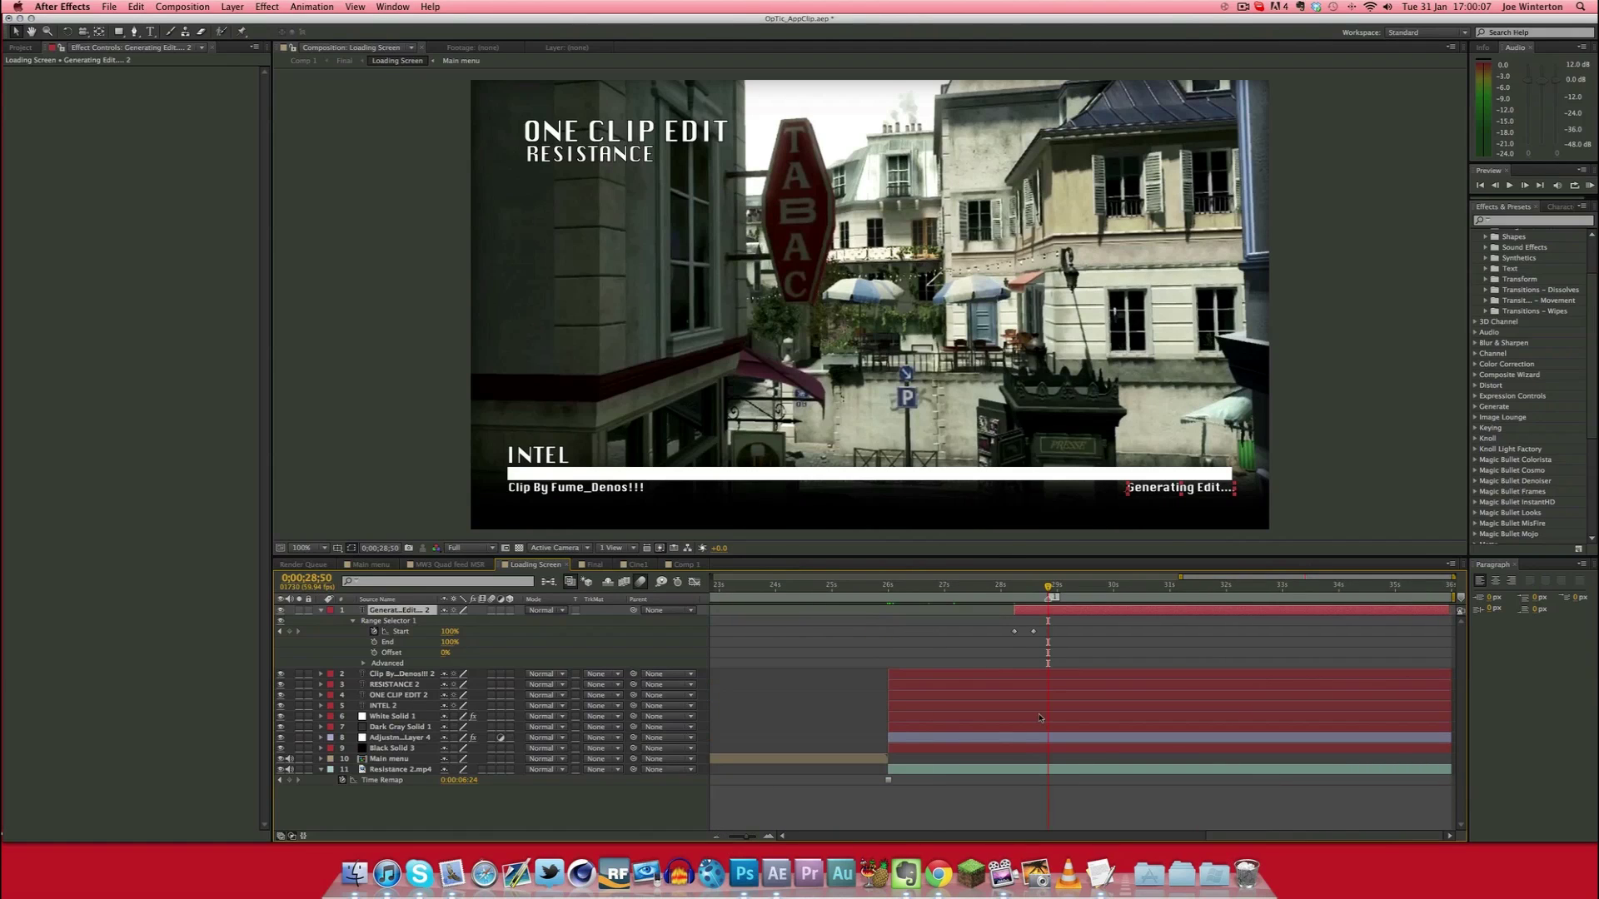
Open Cine1 and Comp 1 and scrub Comp 1 from 0;00;29;58 to 0;00;36;19 to review the title shot and transition
{"action": "left_click", "coordinate": [625, 565]}
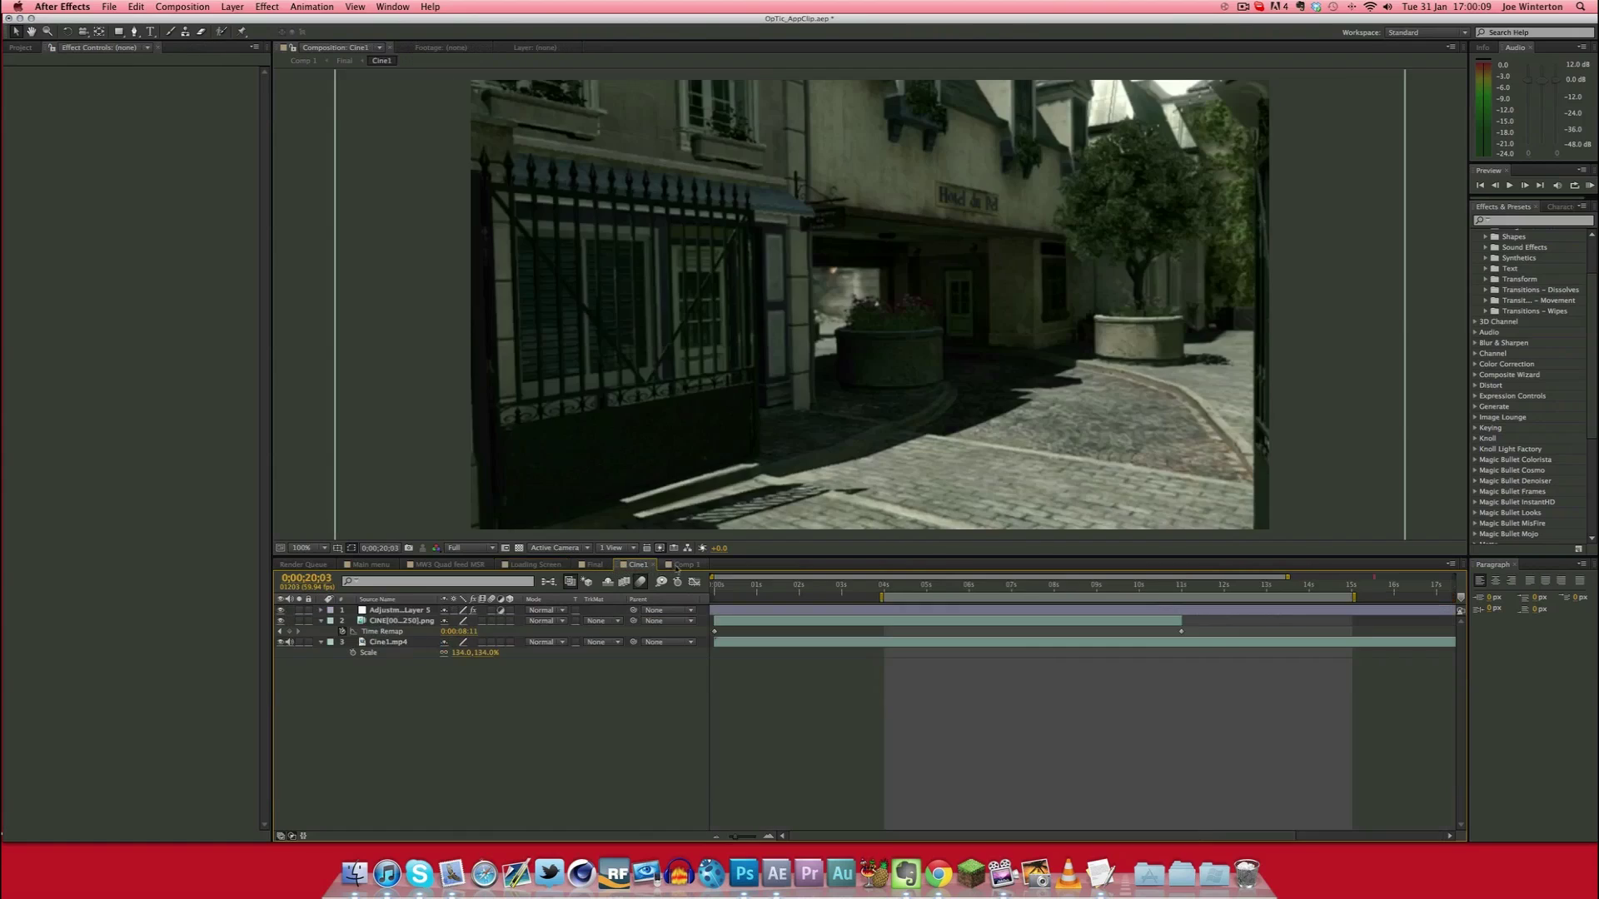
{"action": "left_click", "coordinate": [686, 566]}
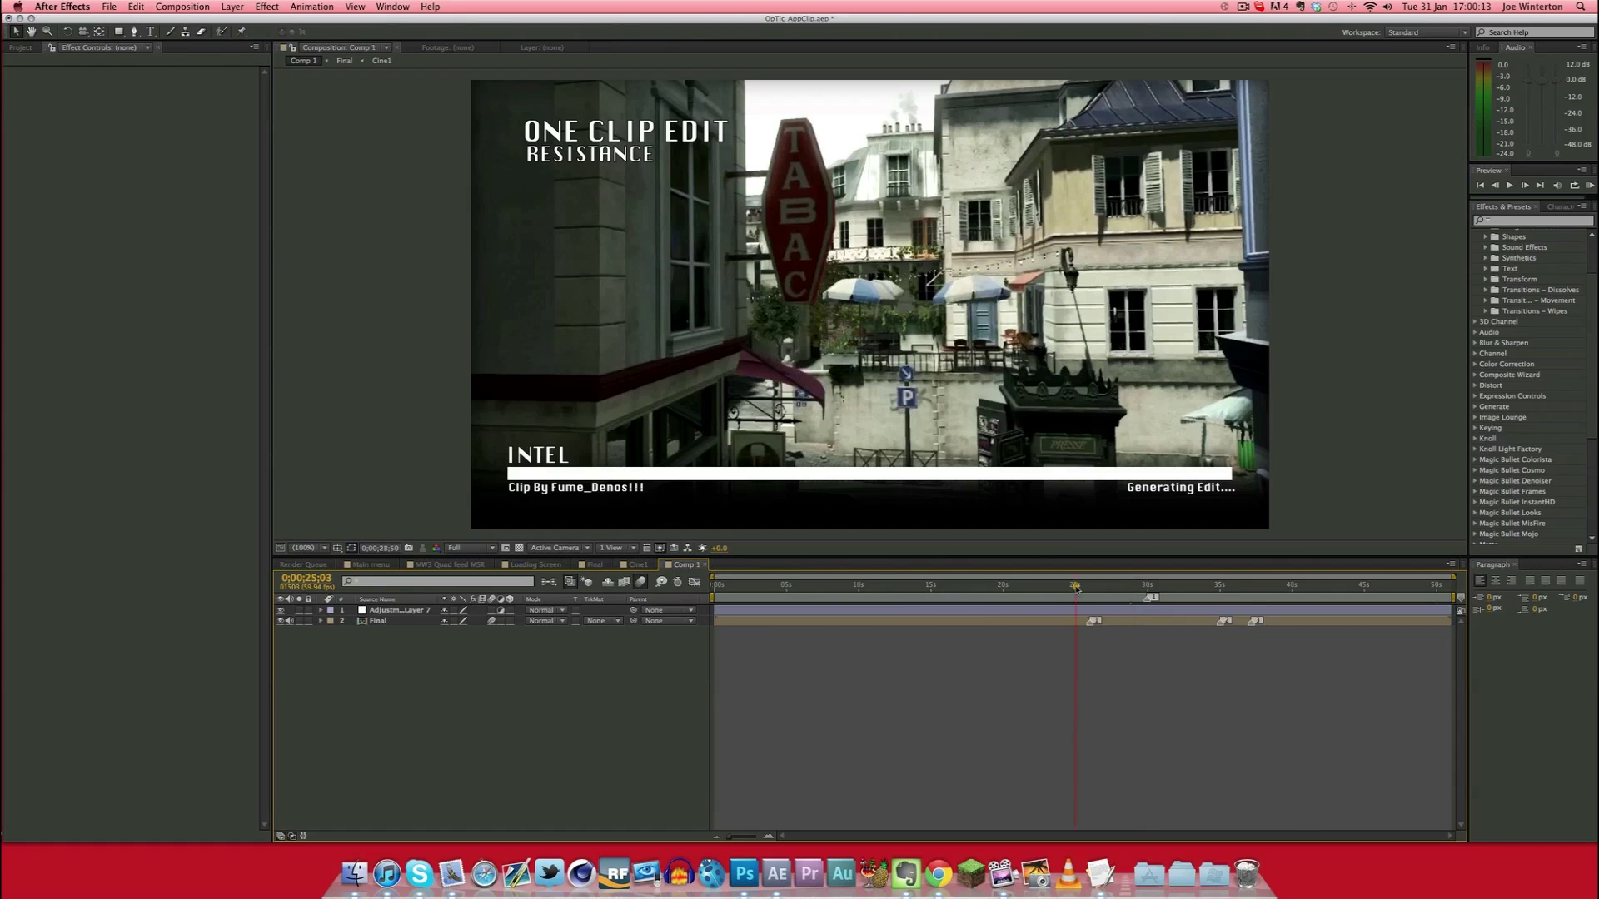
{"action": "left_click", "coordinate": [1161, 585]}
{"action": "left_click_drag", "start_coordinate": [1162, 584], "coordinate": [1147, 585]}
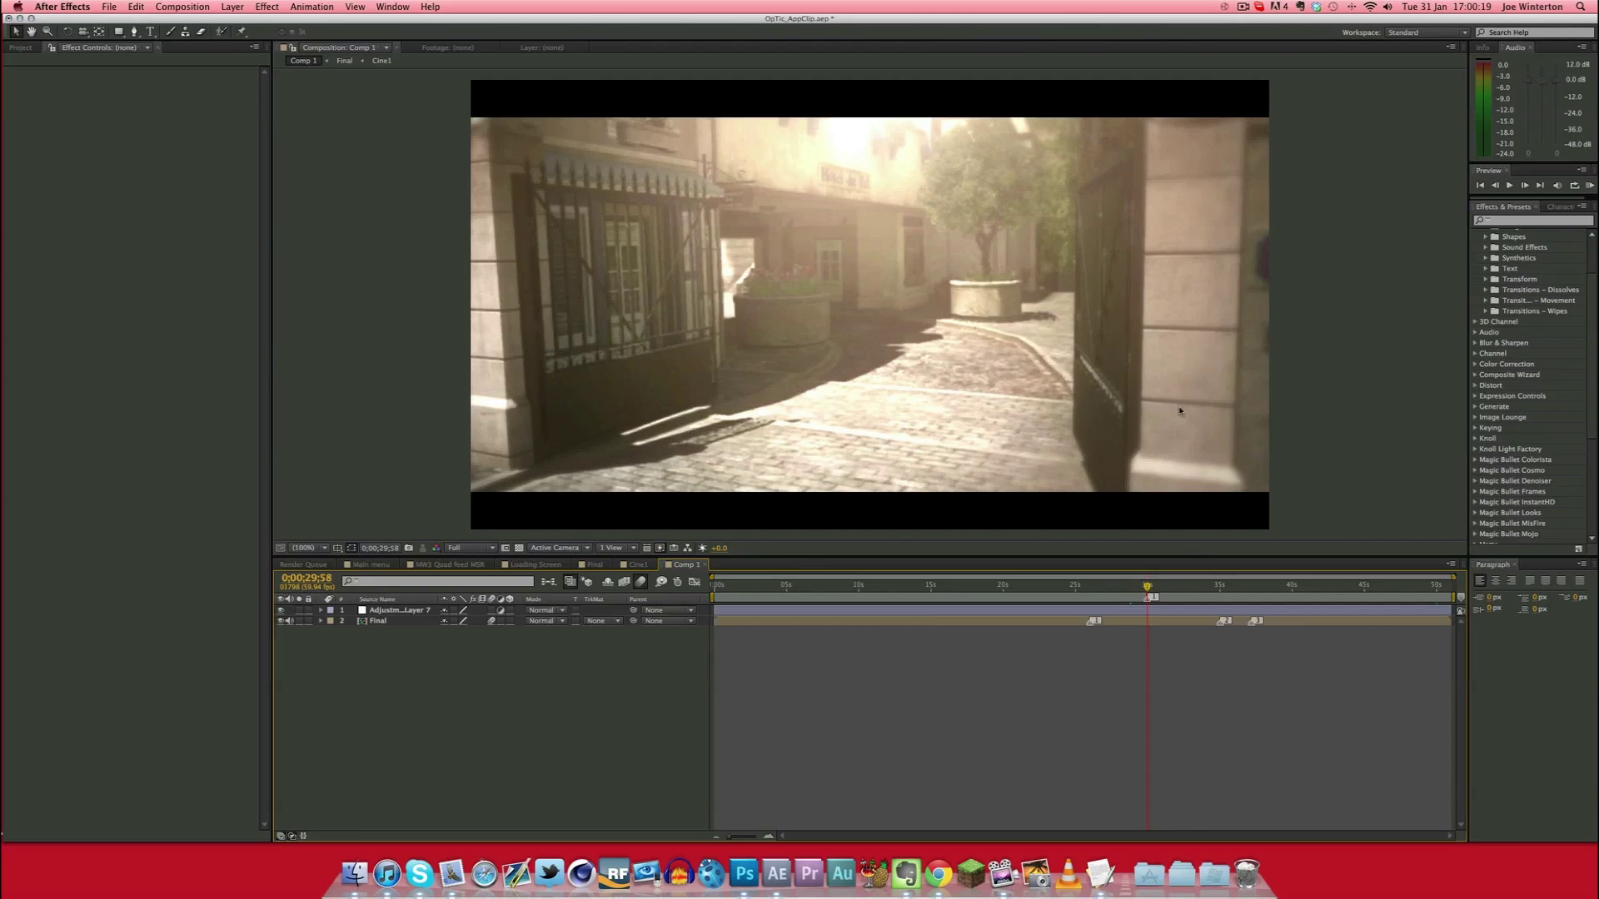
{"action": "left_click_drag", "start_coordinate": [1148, 585], "coordinate": [1234, 588]}
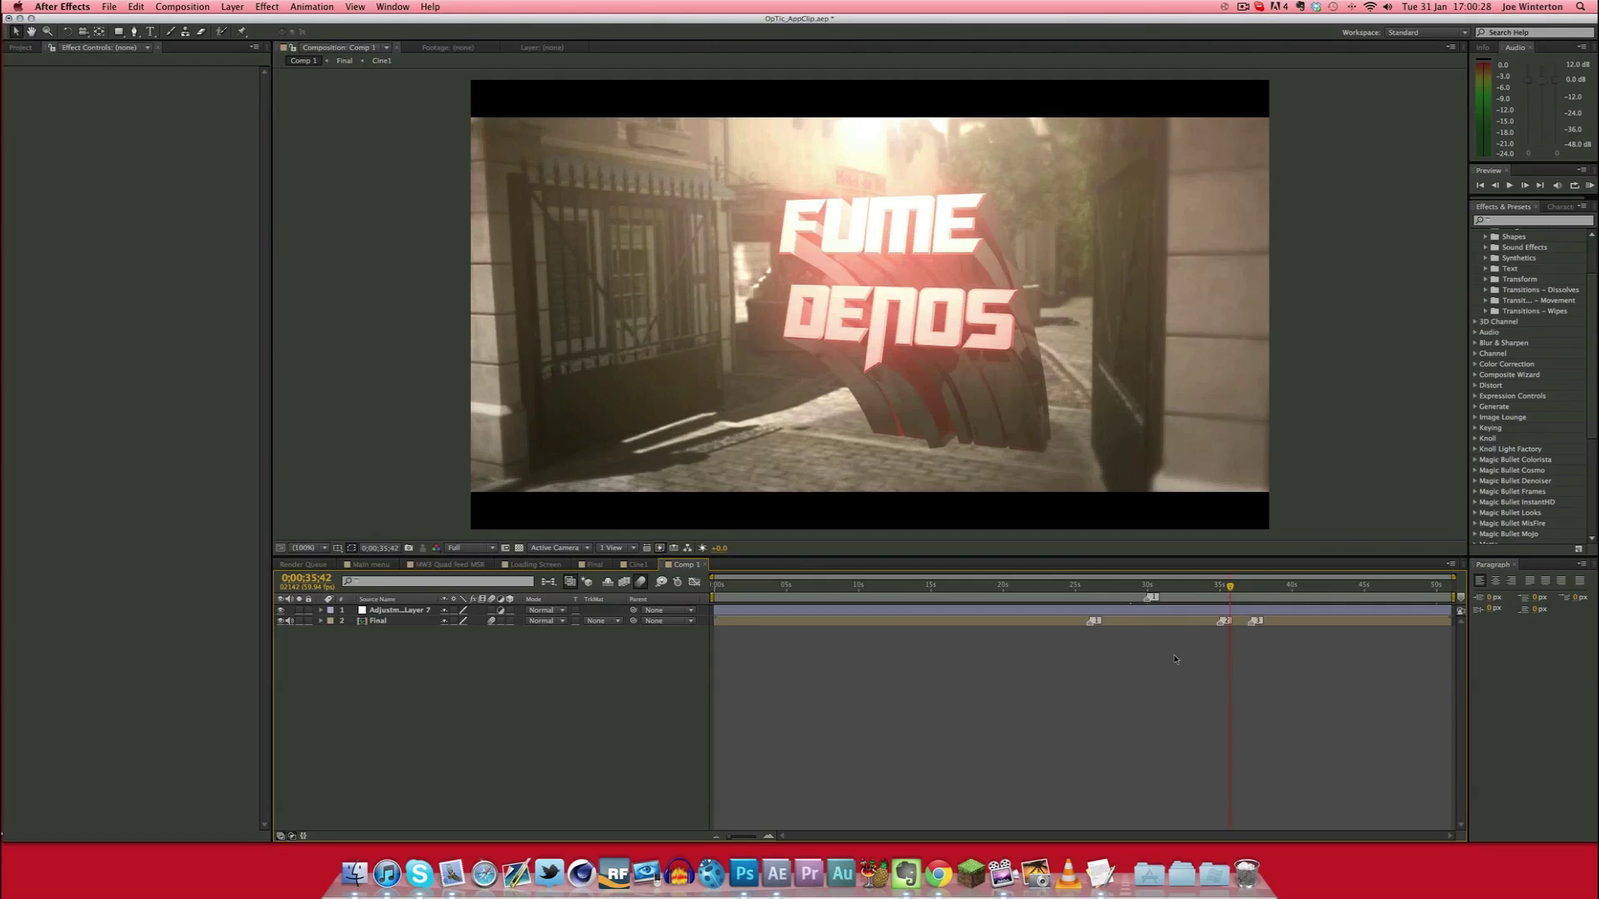
{"action": "left_click", "coordinate": [1196, 587]}
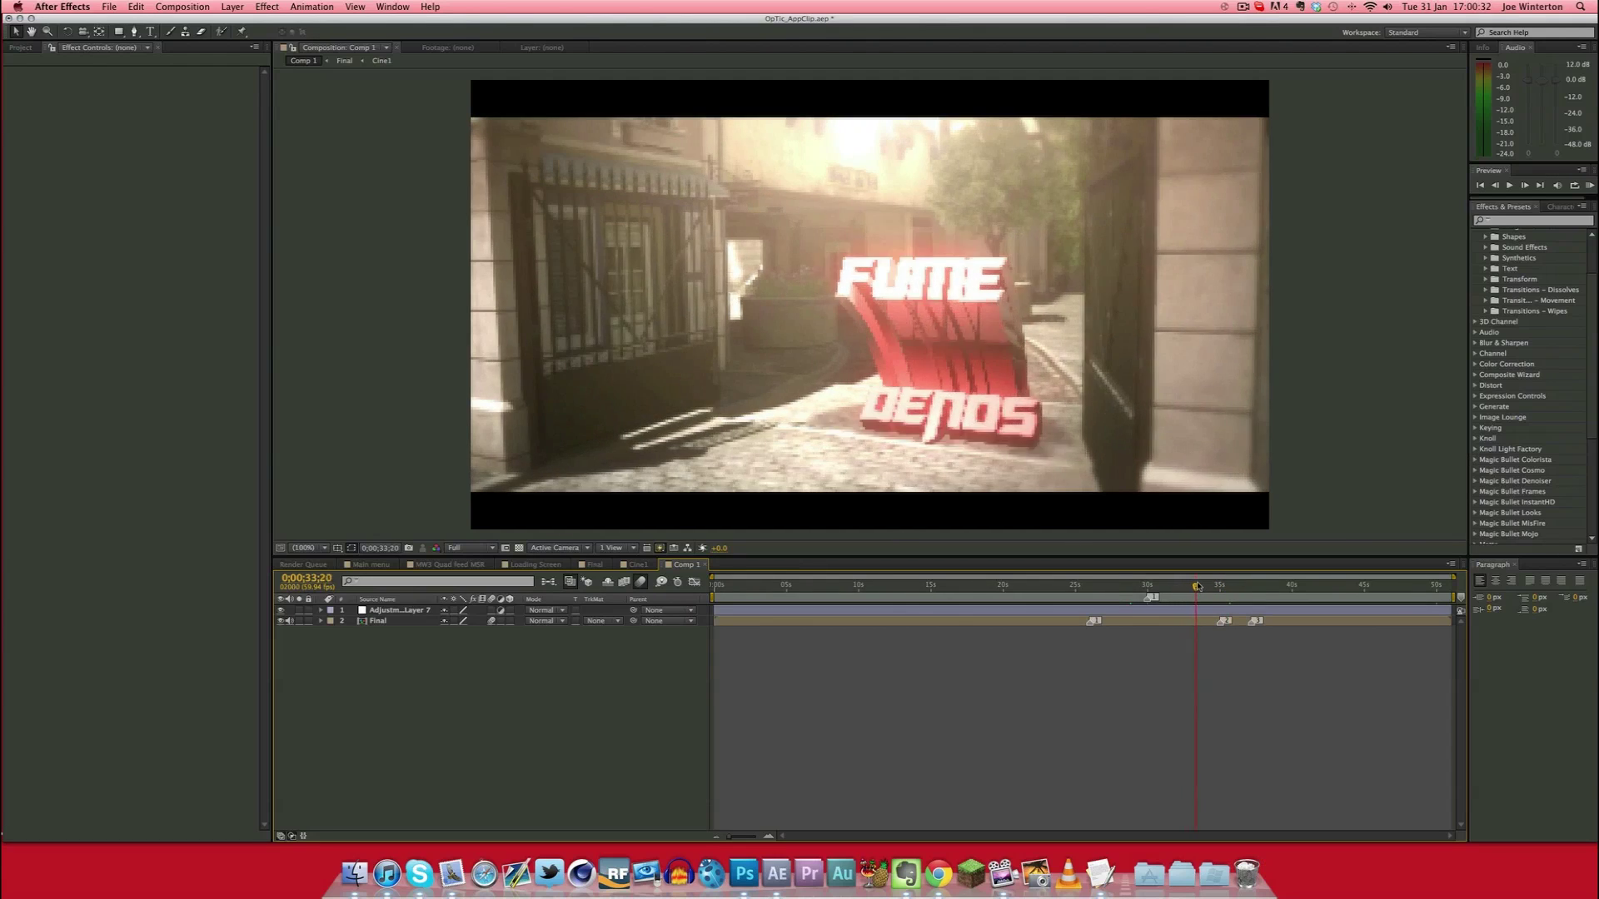
{"action": "left_click_drag", "start_coordinate": [1196, 588], "coordinate": [1239, 586]}
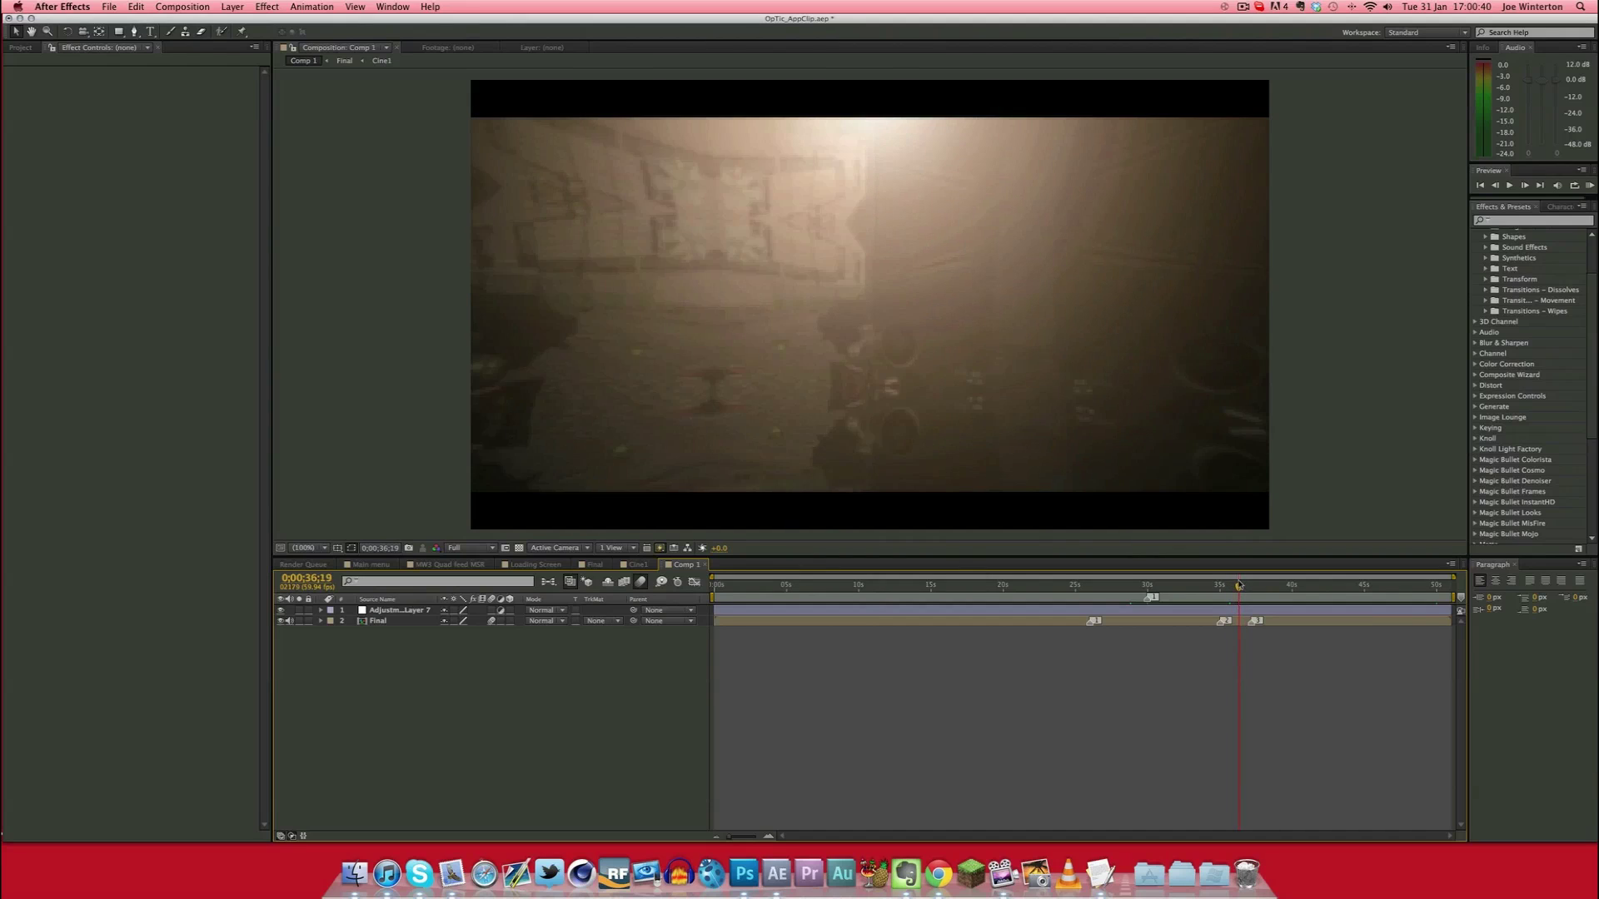
Open the MW3 Quad feed MSR composition, go to 0;00;00;00, and show the gameplay clip's effects and Scale keyframes
{"action": "left_click", "coordinate": [475, 564]}
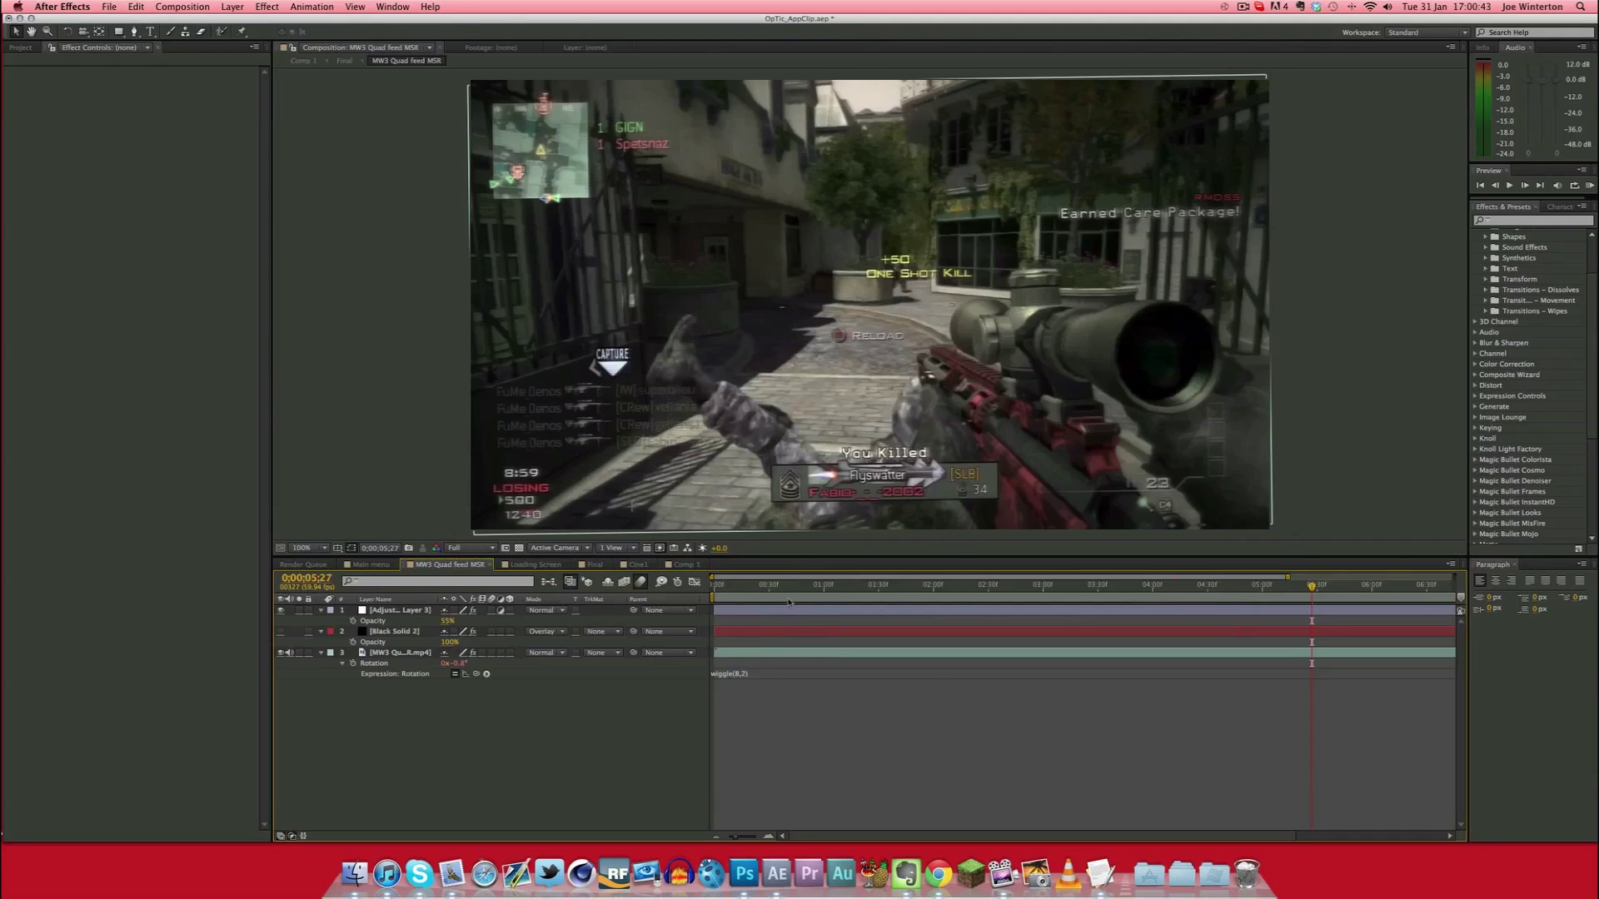
{"action": "left_click", "coordinate": [789, 586]}
{"action": "left_click_drag", "start_coordinate": [740, 836], "coordinate": [730, 839]}
{"action": "left_click", "coordinate": [726, 586]}
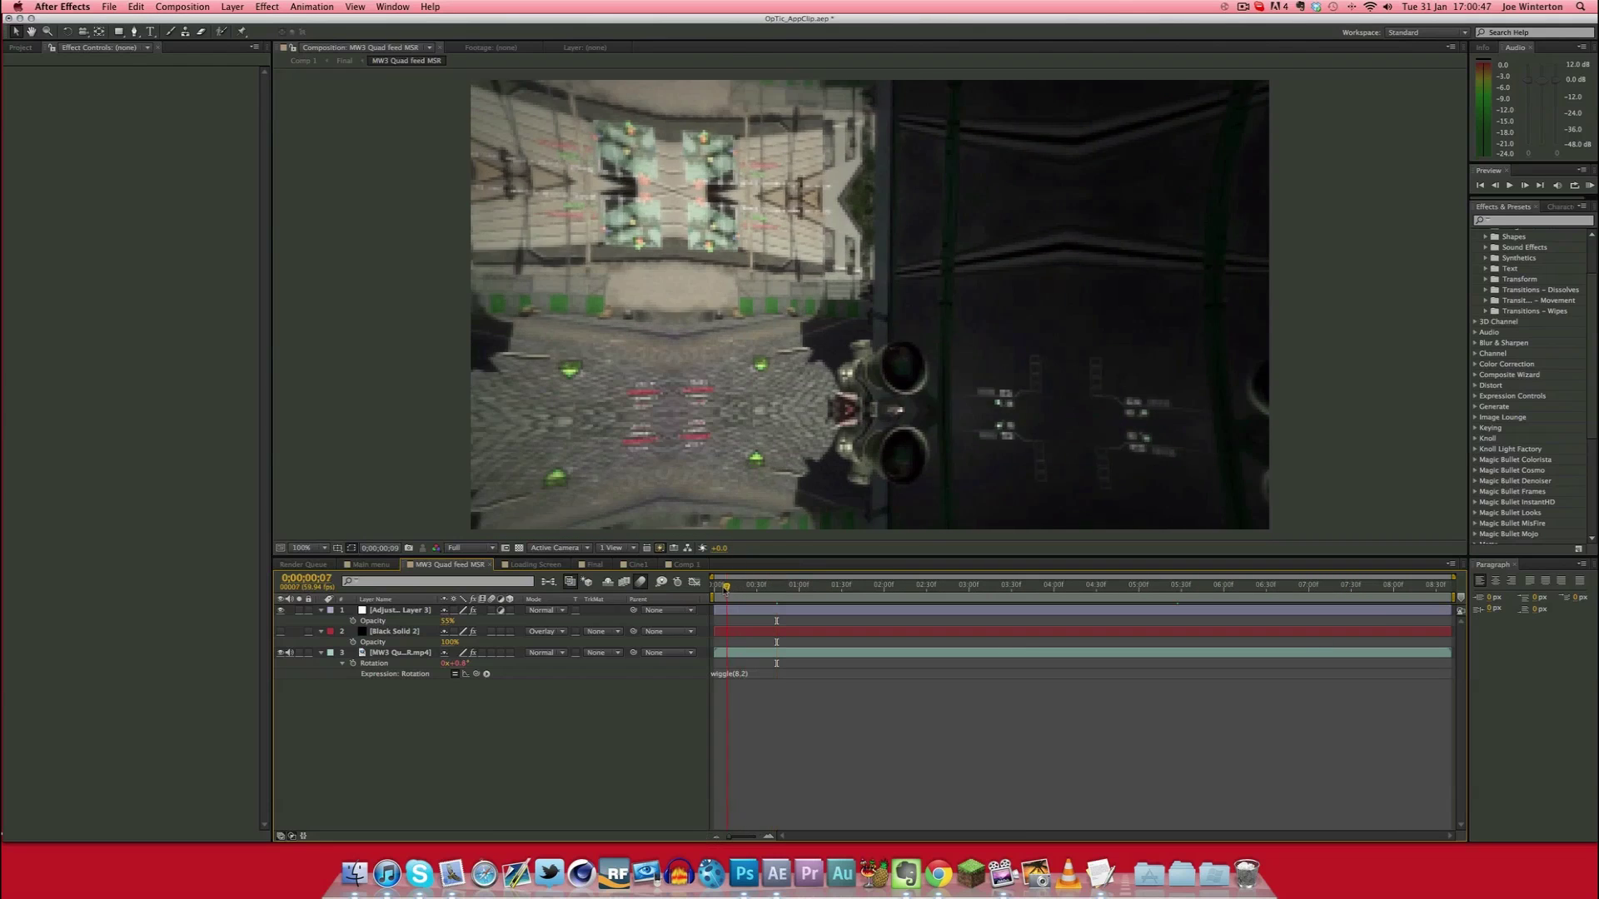
{"action": "left_click_drag", "start_coordinate": [726, 586], "coordinate": [714, 586]}
{"action": "left_click", "coordinate": [413, 654]}
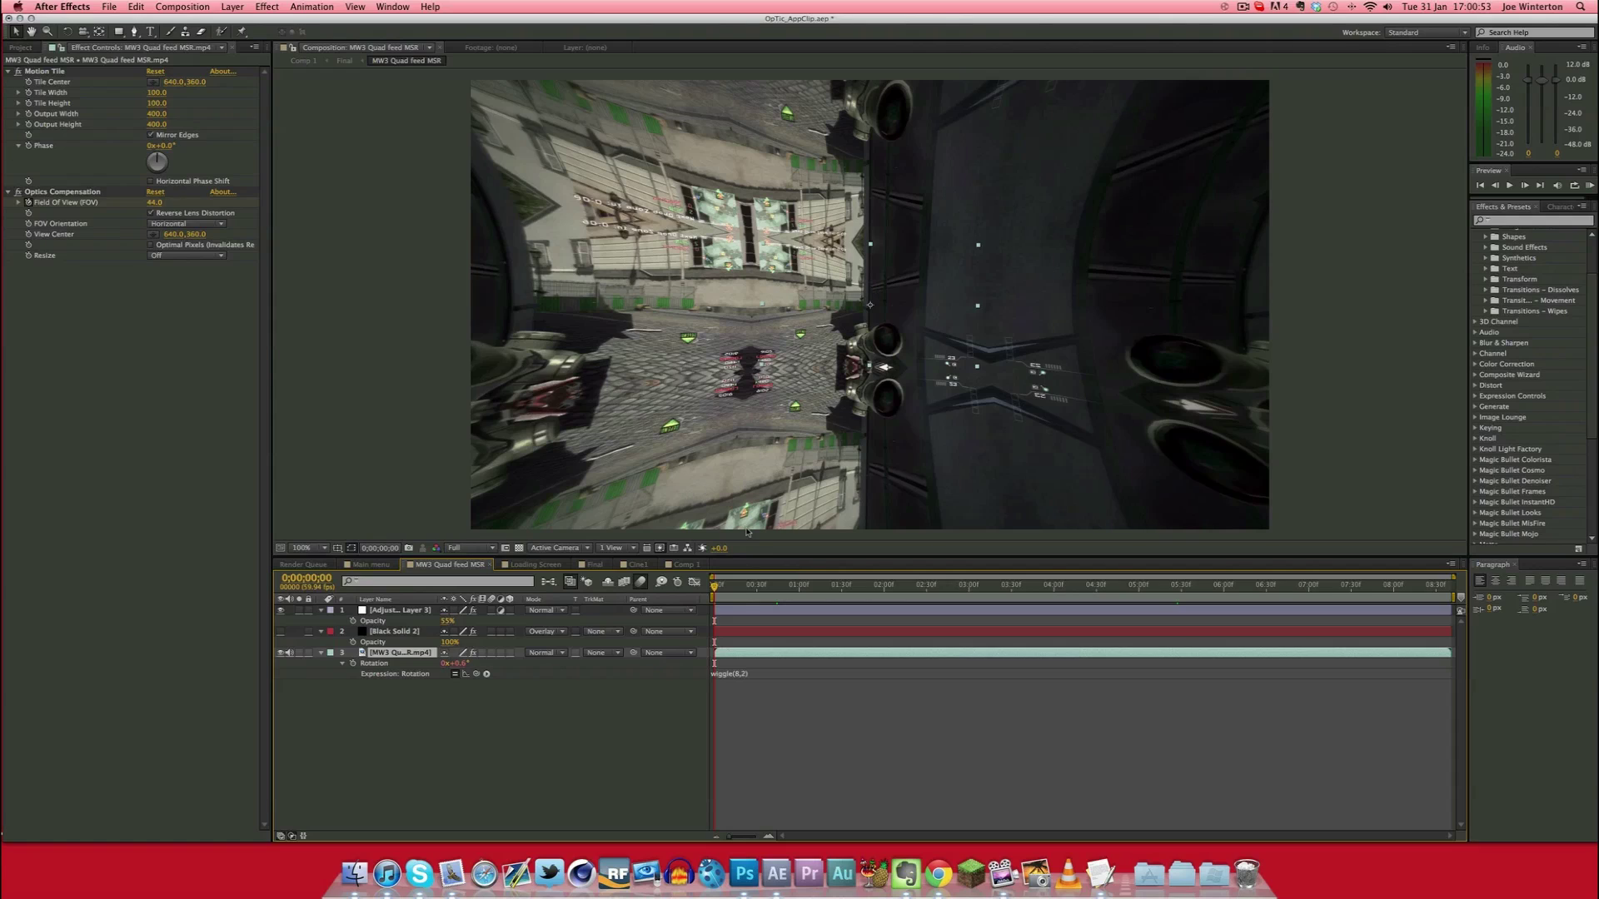
{"action": "key", "text": "s"}
Disable Optics Compensation on the gameplay clip, scrub its scale animation back to 0;00;00;00, and re-enable the effect
{"action": "left_click", "coordinate": [18, 192]}
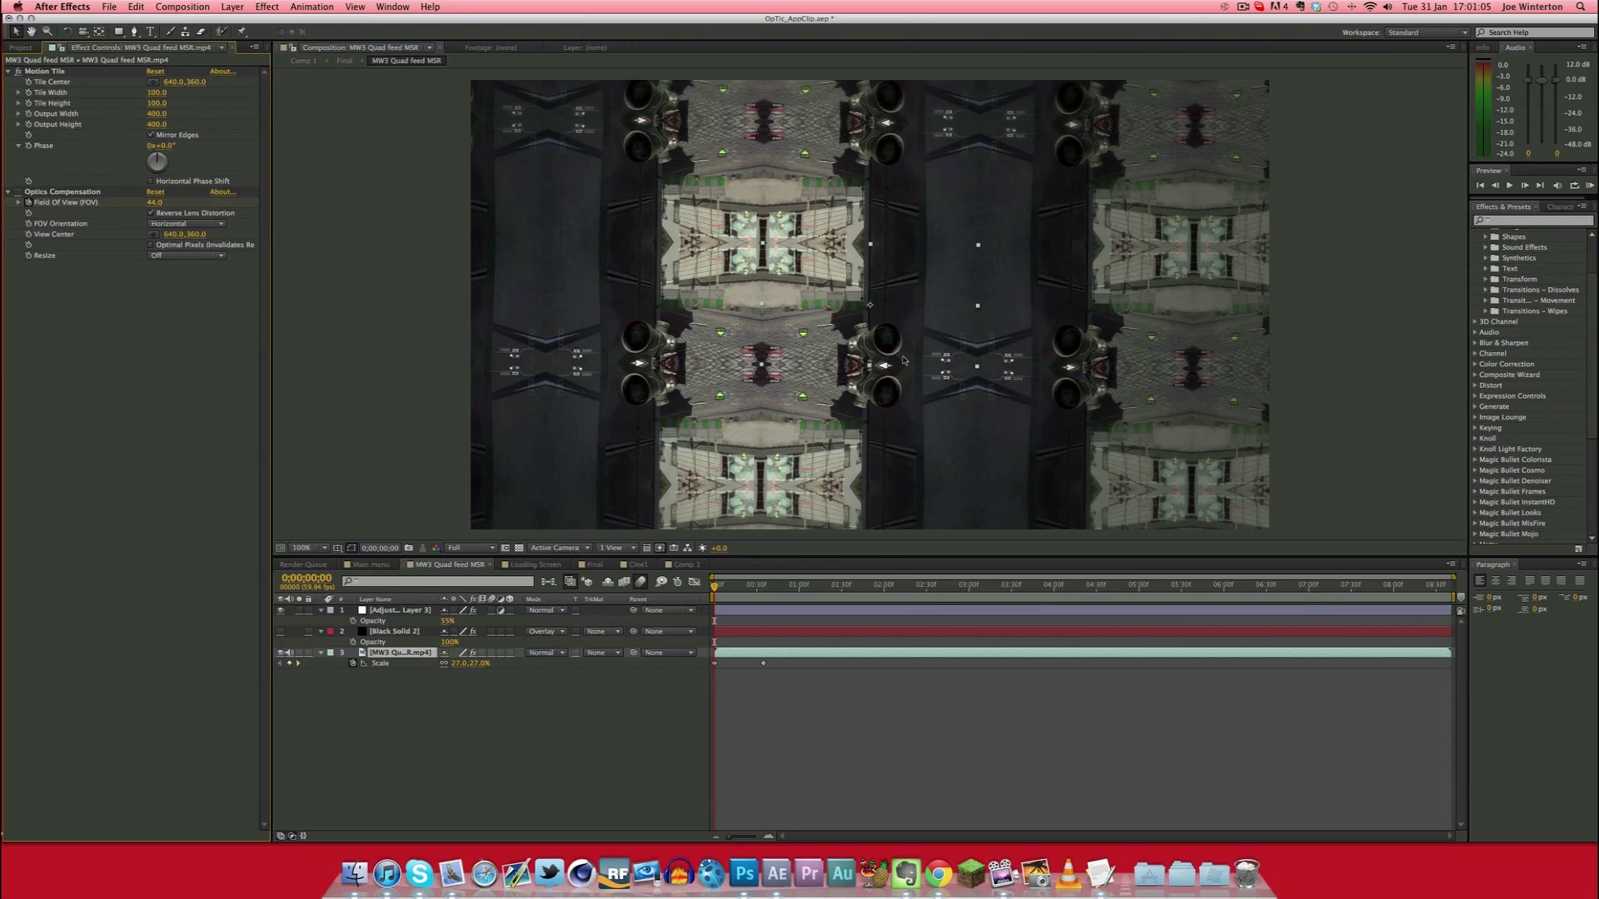
{"action": "left_click", "coordinate": [737, 586]}
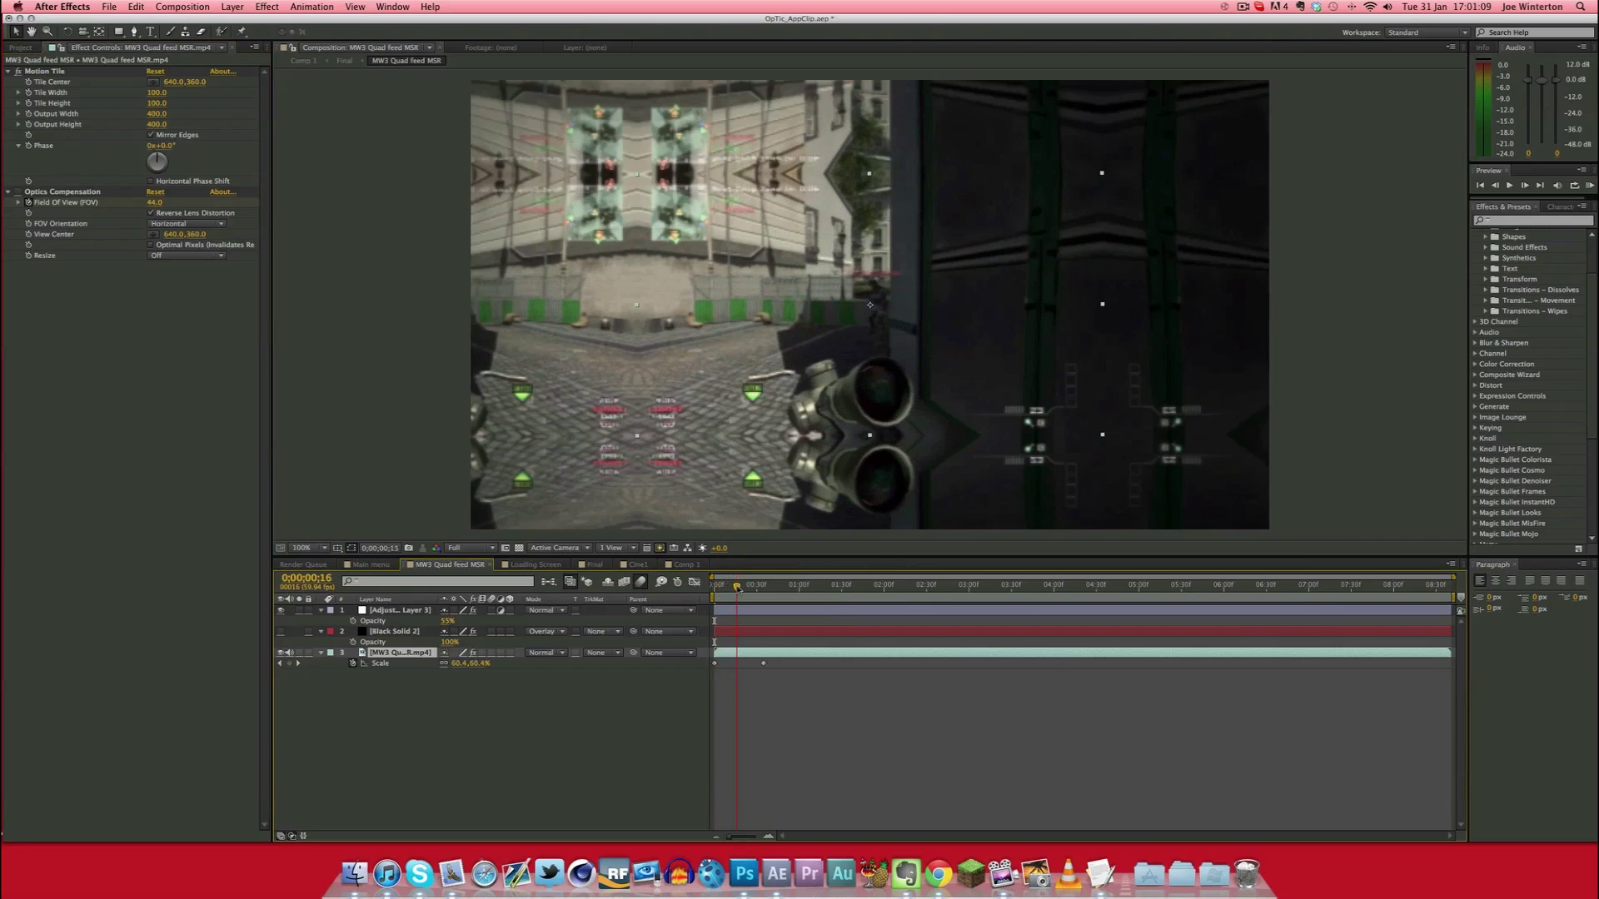
{"action": "left_click_drag", "start_coordinate": [737, 586], "coordinate": [668, 592]}
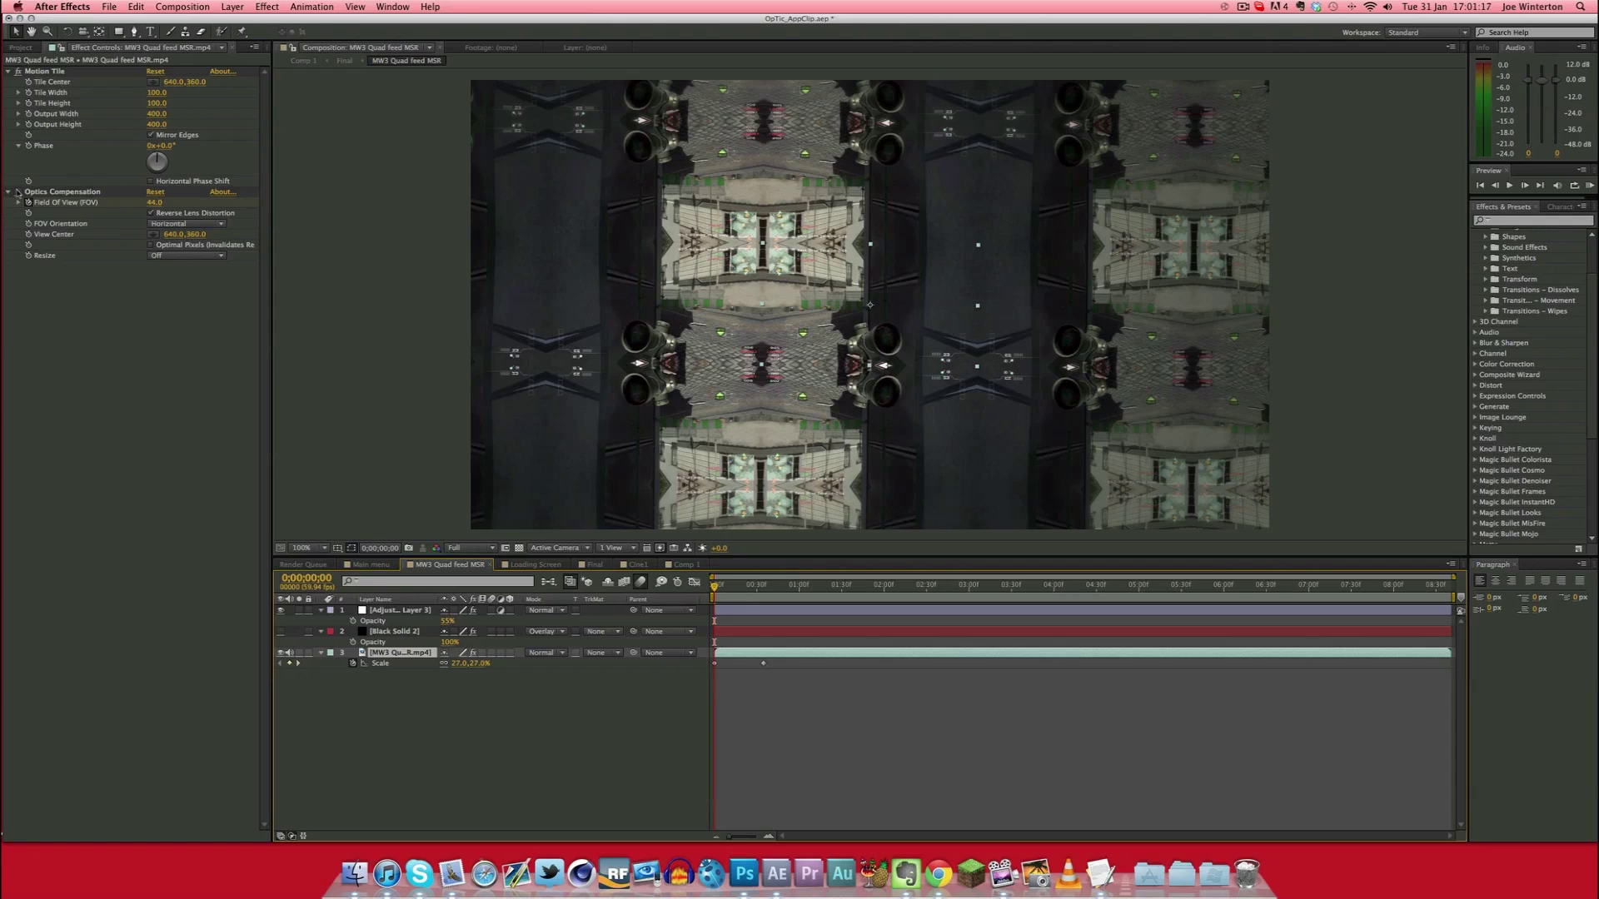
{"action": "key", "text": "space"}
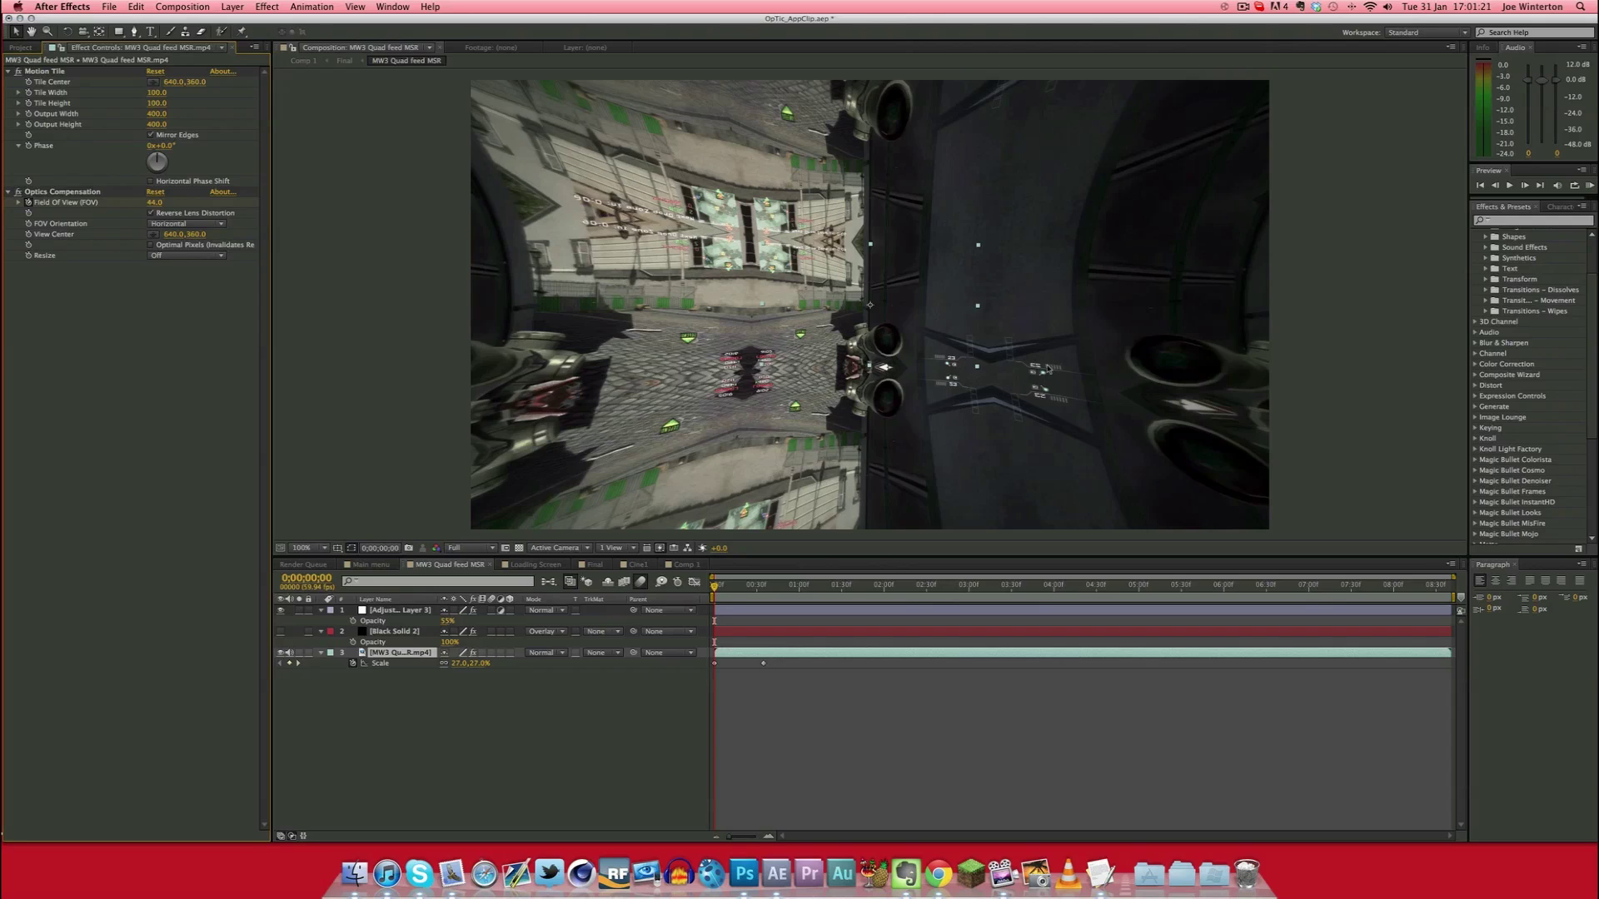
{"action": "left_click", "coordinate": [1240, 8]}
{"action": "left_click", "coordinate": [1098, 66]}
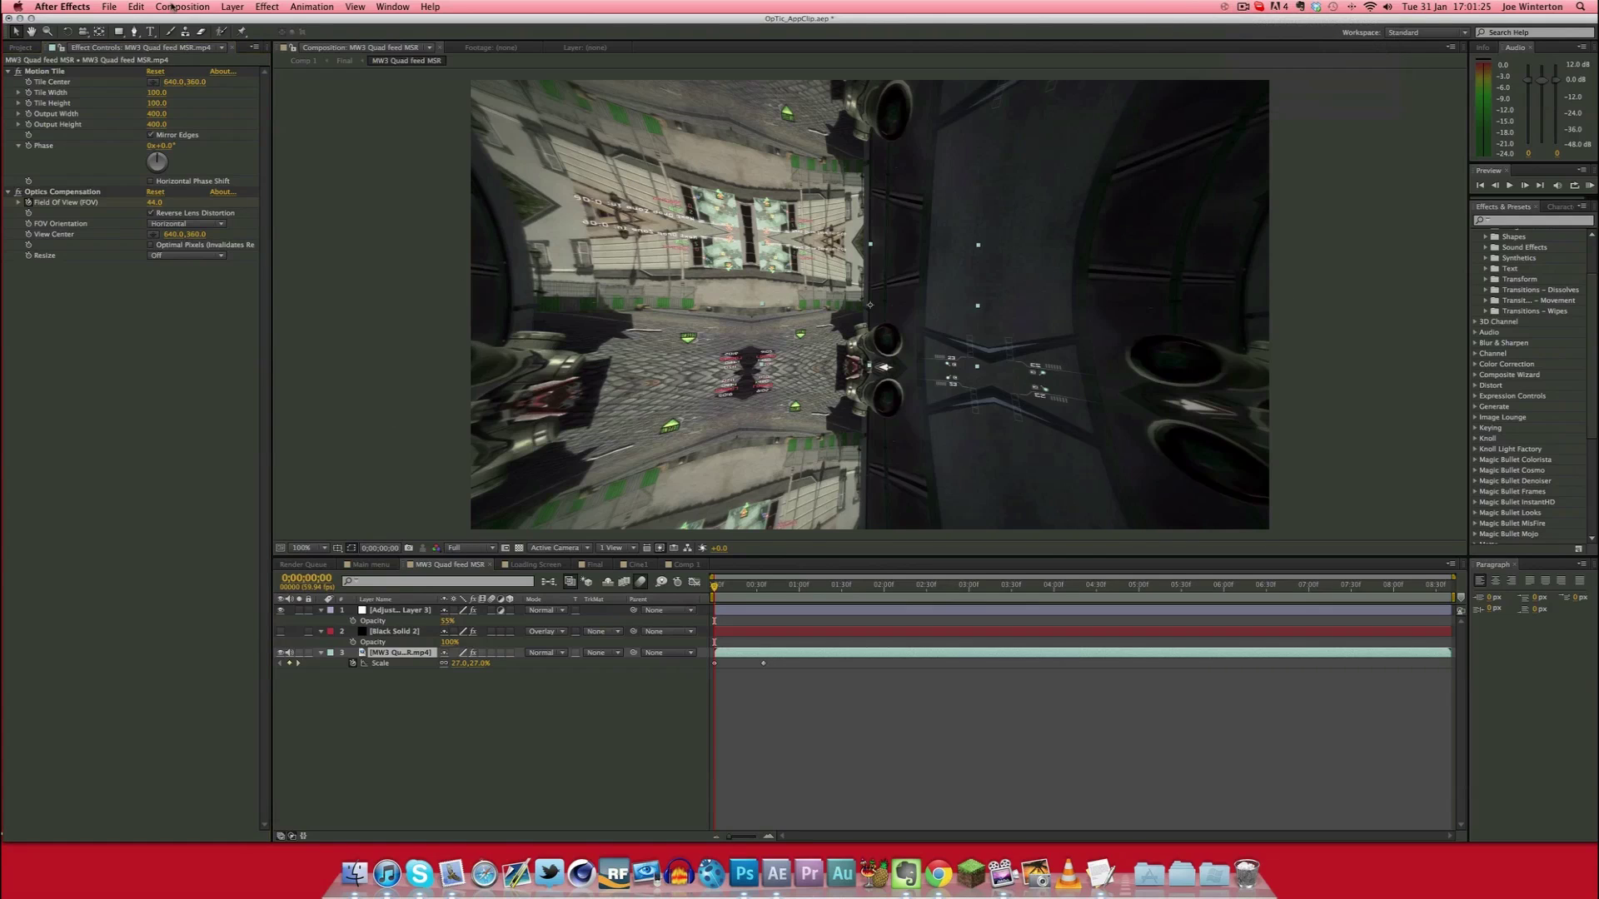
Compare Optics Compensation with Reverse Lens Distortion off and on, and scrub to the end of the zoom at 0;00;00;35
{"action": "left_click", "coordinate": [151, 214]}
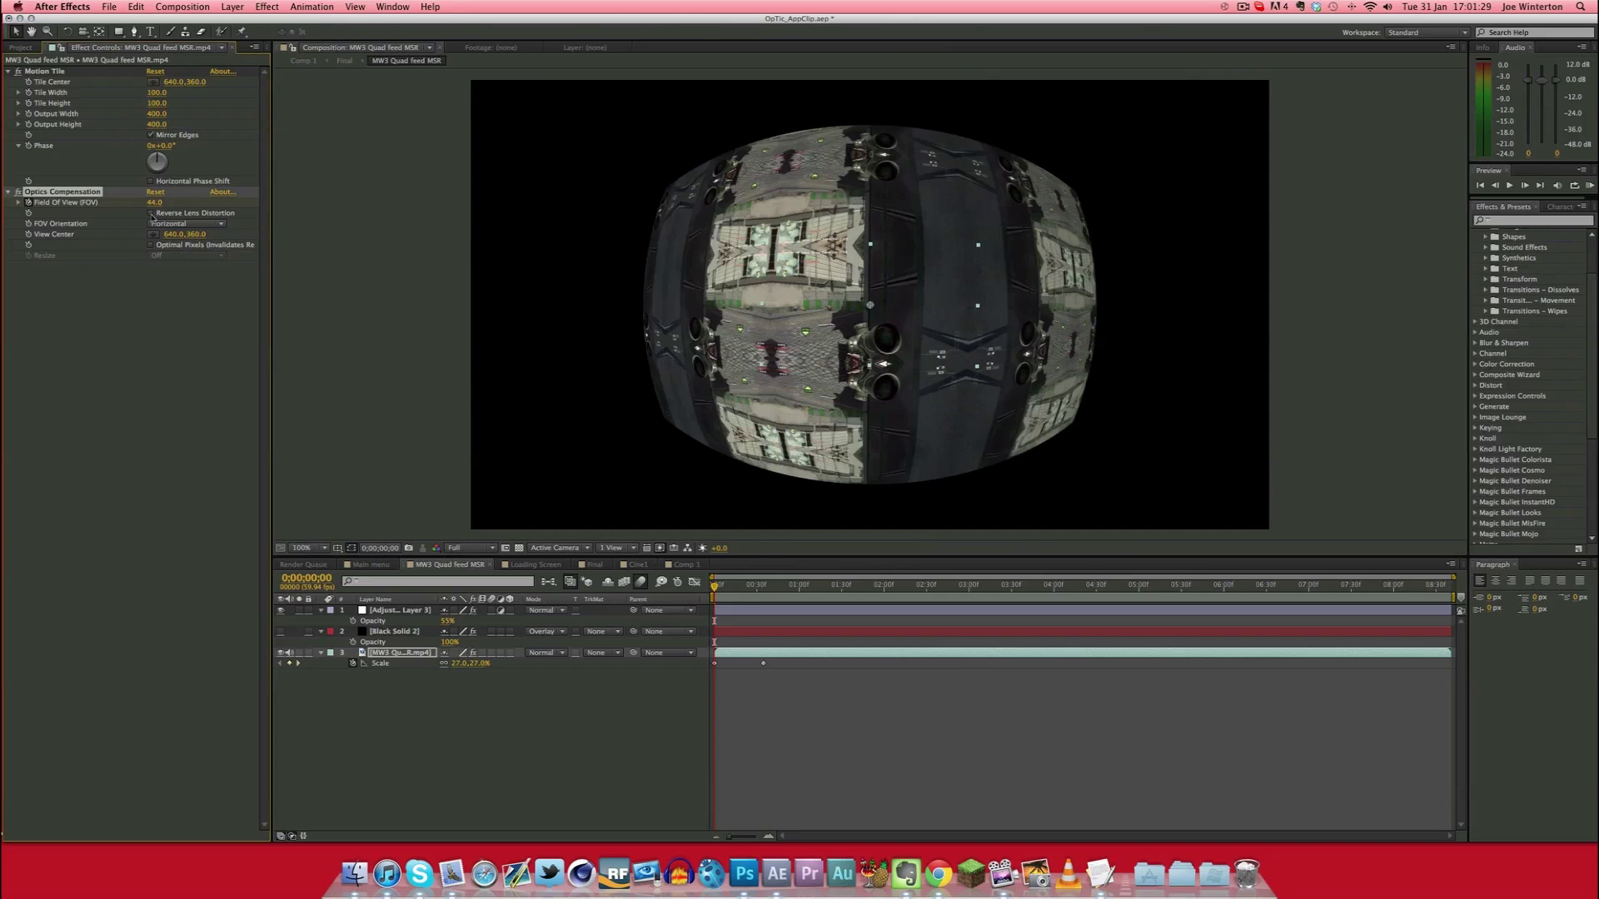
{"action": "left_click", "coordinate": [151, 214]}
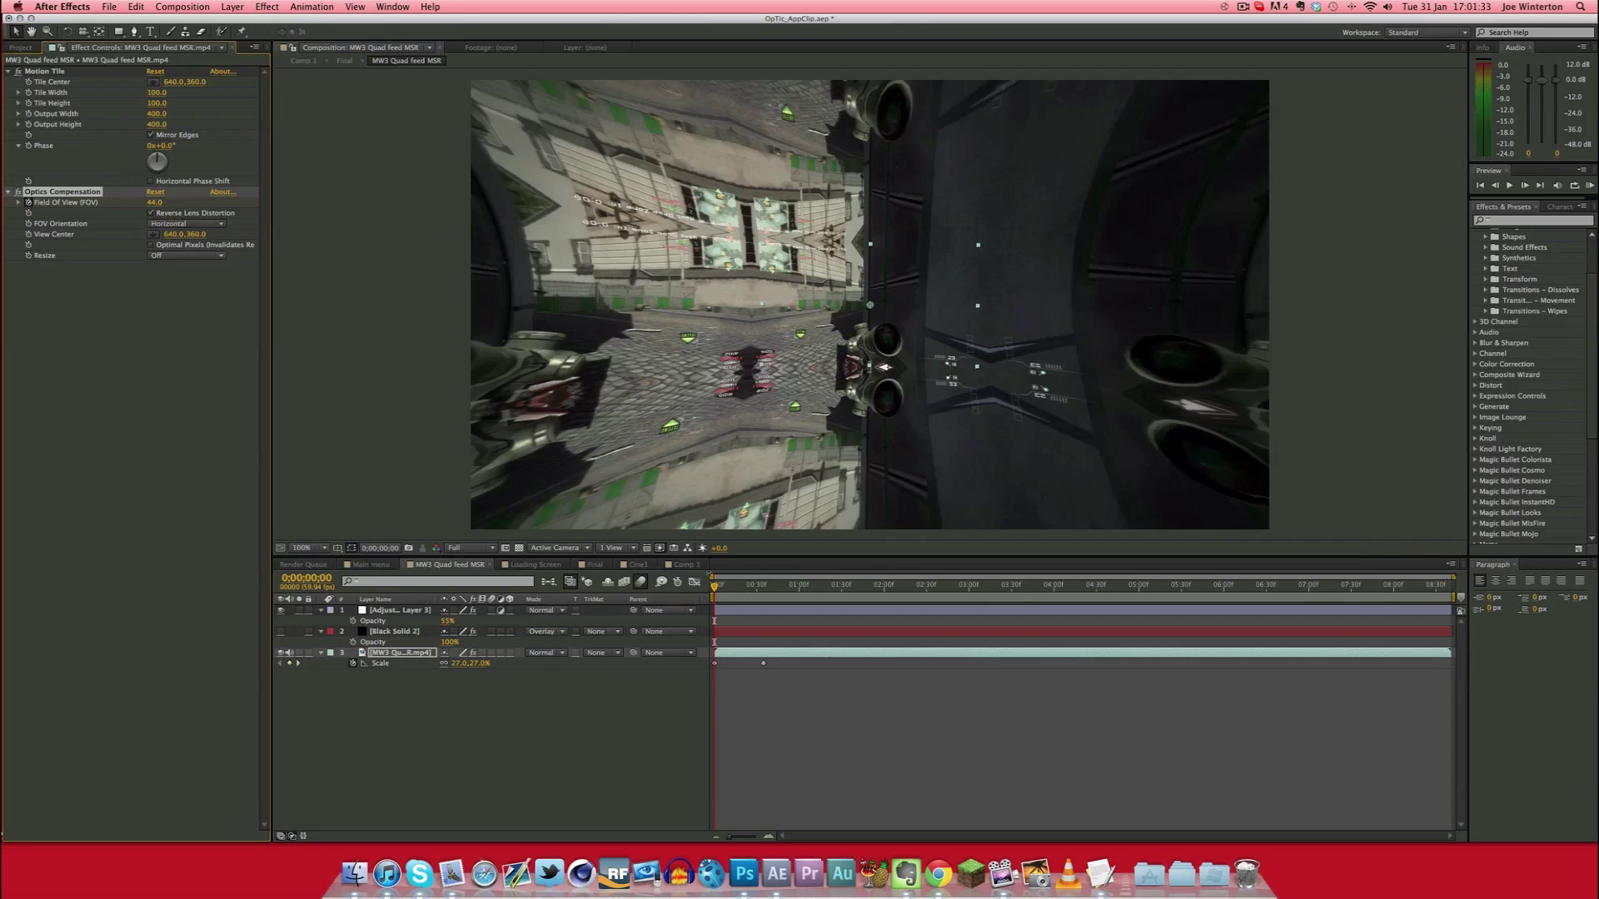
{"action": "left_click_drag", "start_coordinate": [722, 588], "coordinate": [763, 588]}
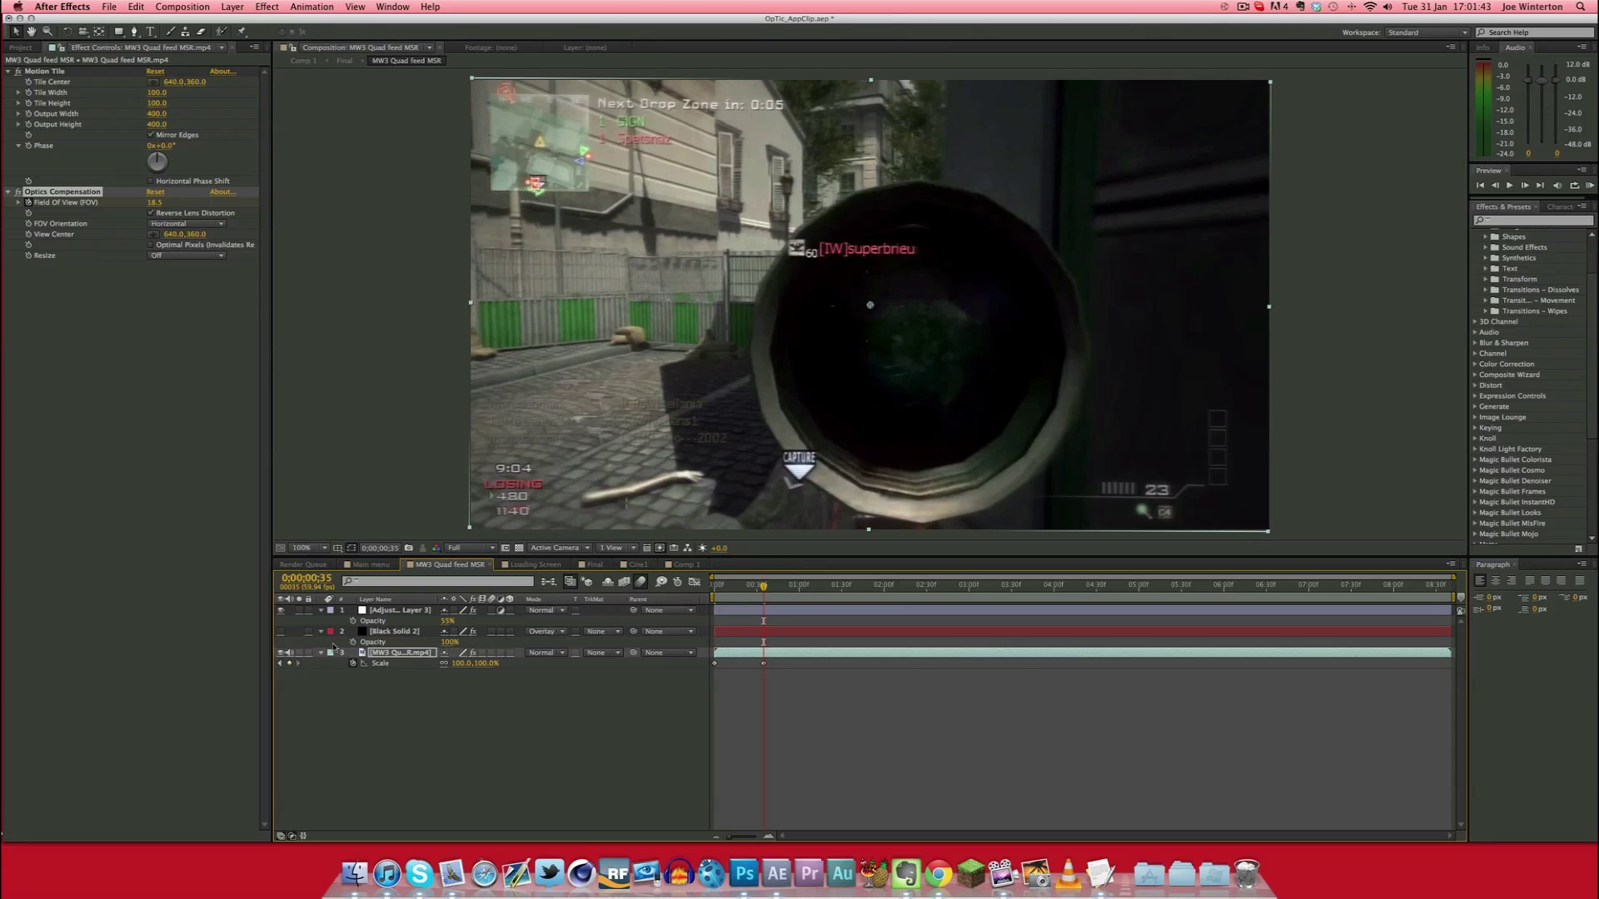
Show the gameplay clip's Rotation property and open its wiggle expression to examine it, leaving the expression as is
{"action": "key", "text": "r"}
{"action": "left_click", "coordinate": [344, 663]}
{"action": "left_click", "coordinate": [722, 674]}
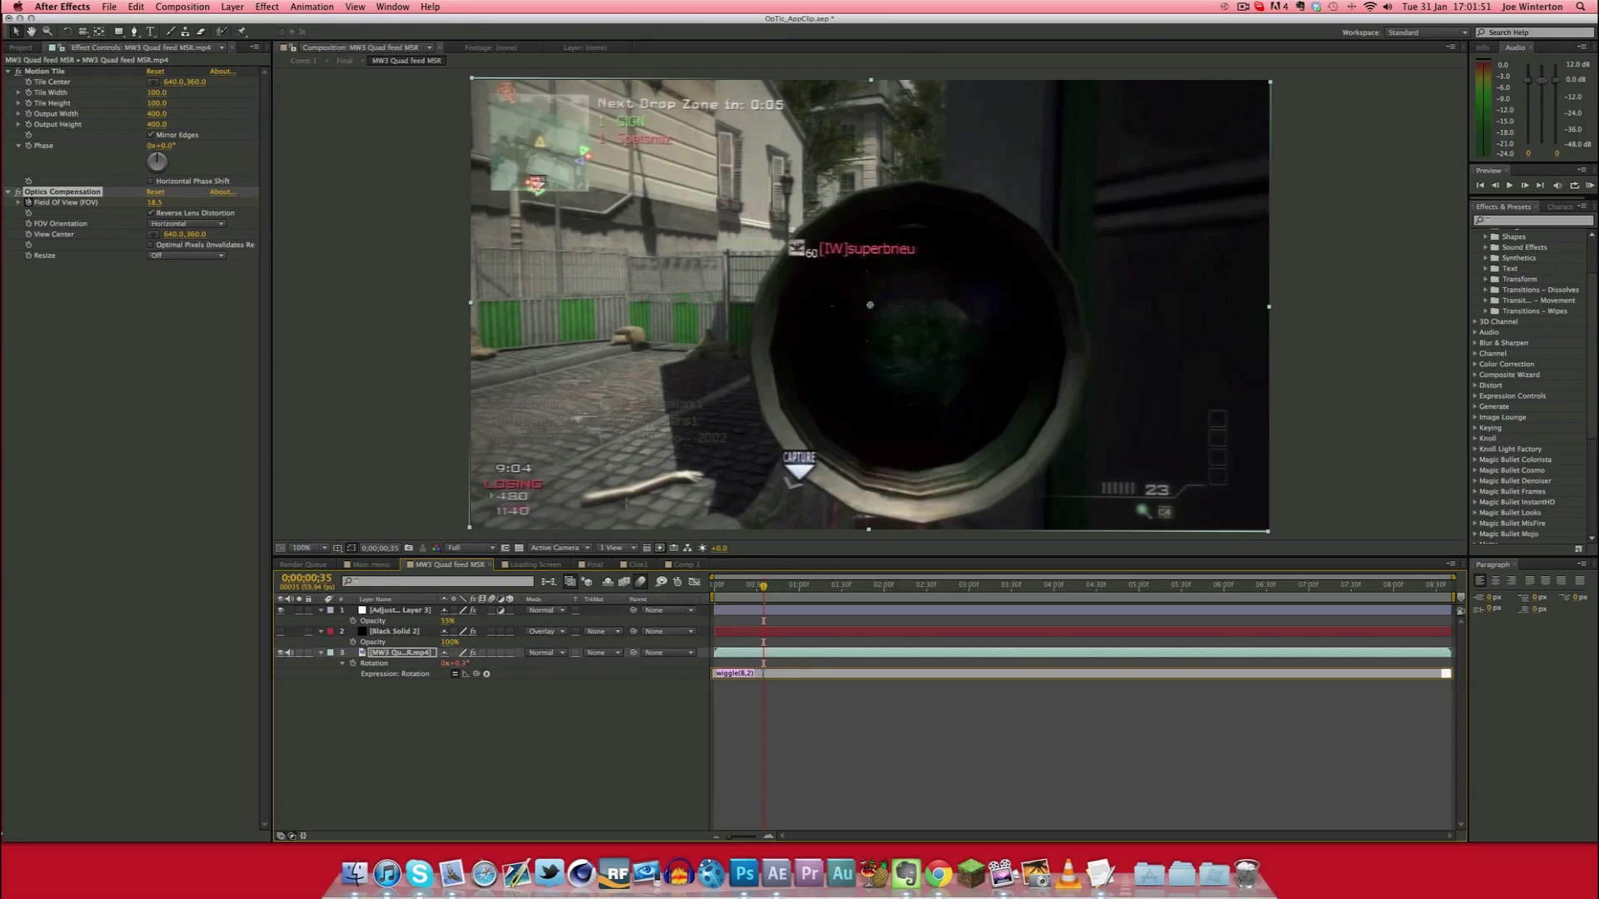
{"action": "left_click", "coordinate": [742, 674]}
{"action": "left_click", "coordinate": [947, 823]}
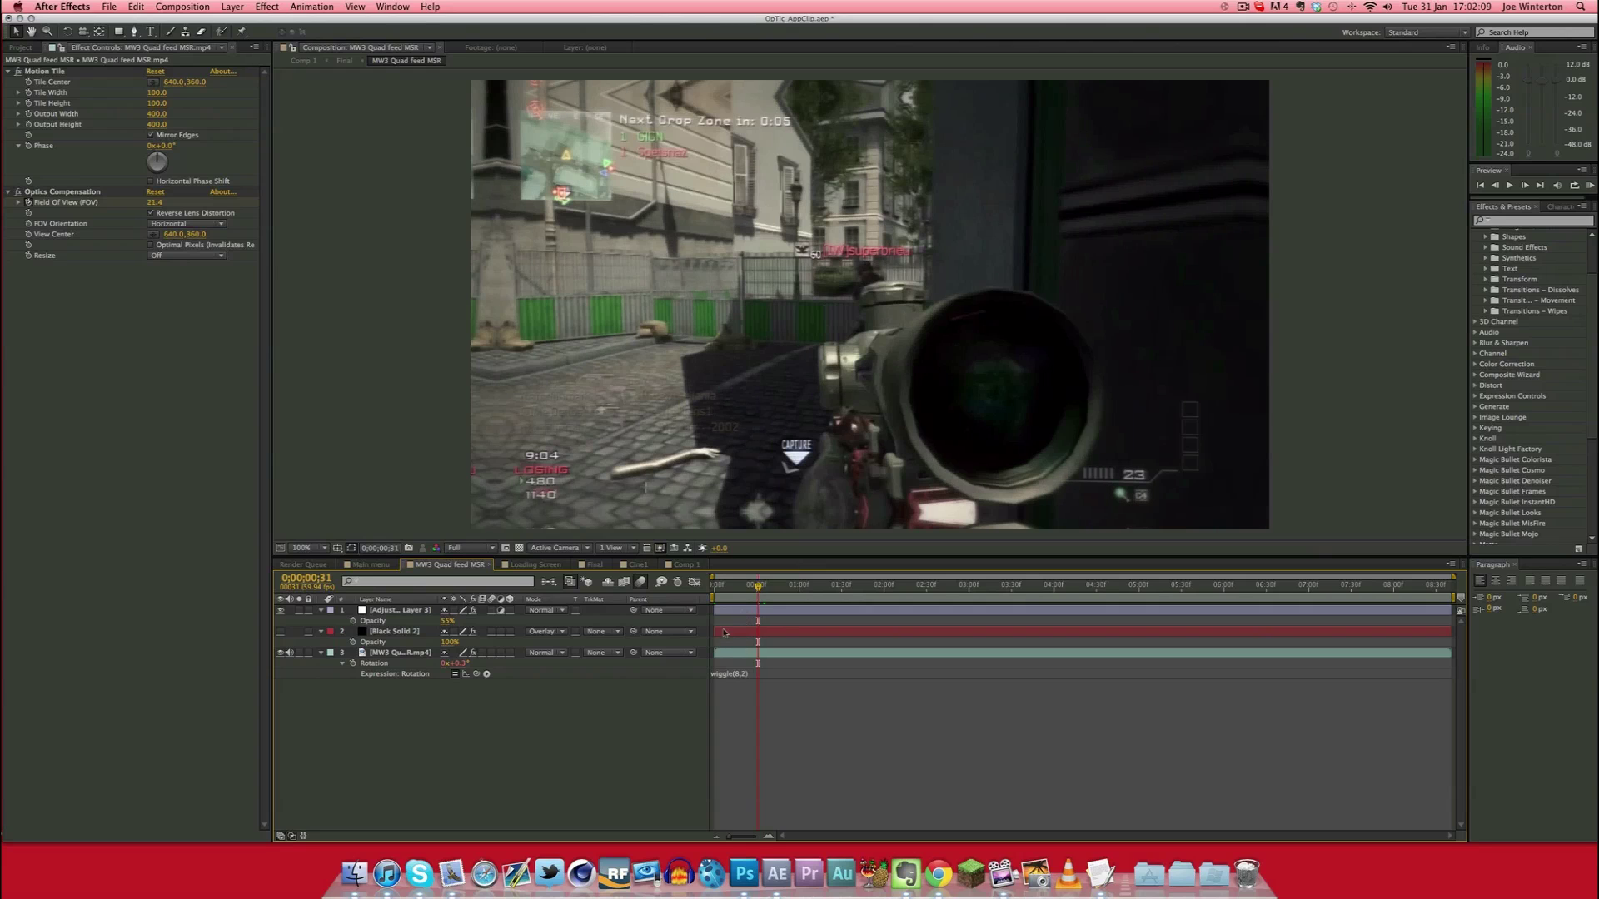
Look through the Comp 1 and Cine1 compositions and open the Final composition
{"action": "left_click", "coordinate": [685, 564]}
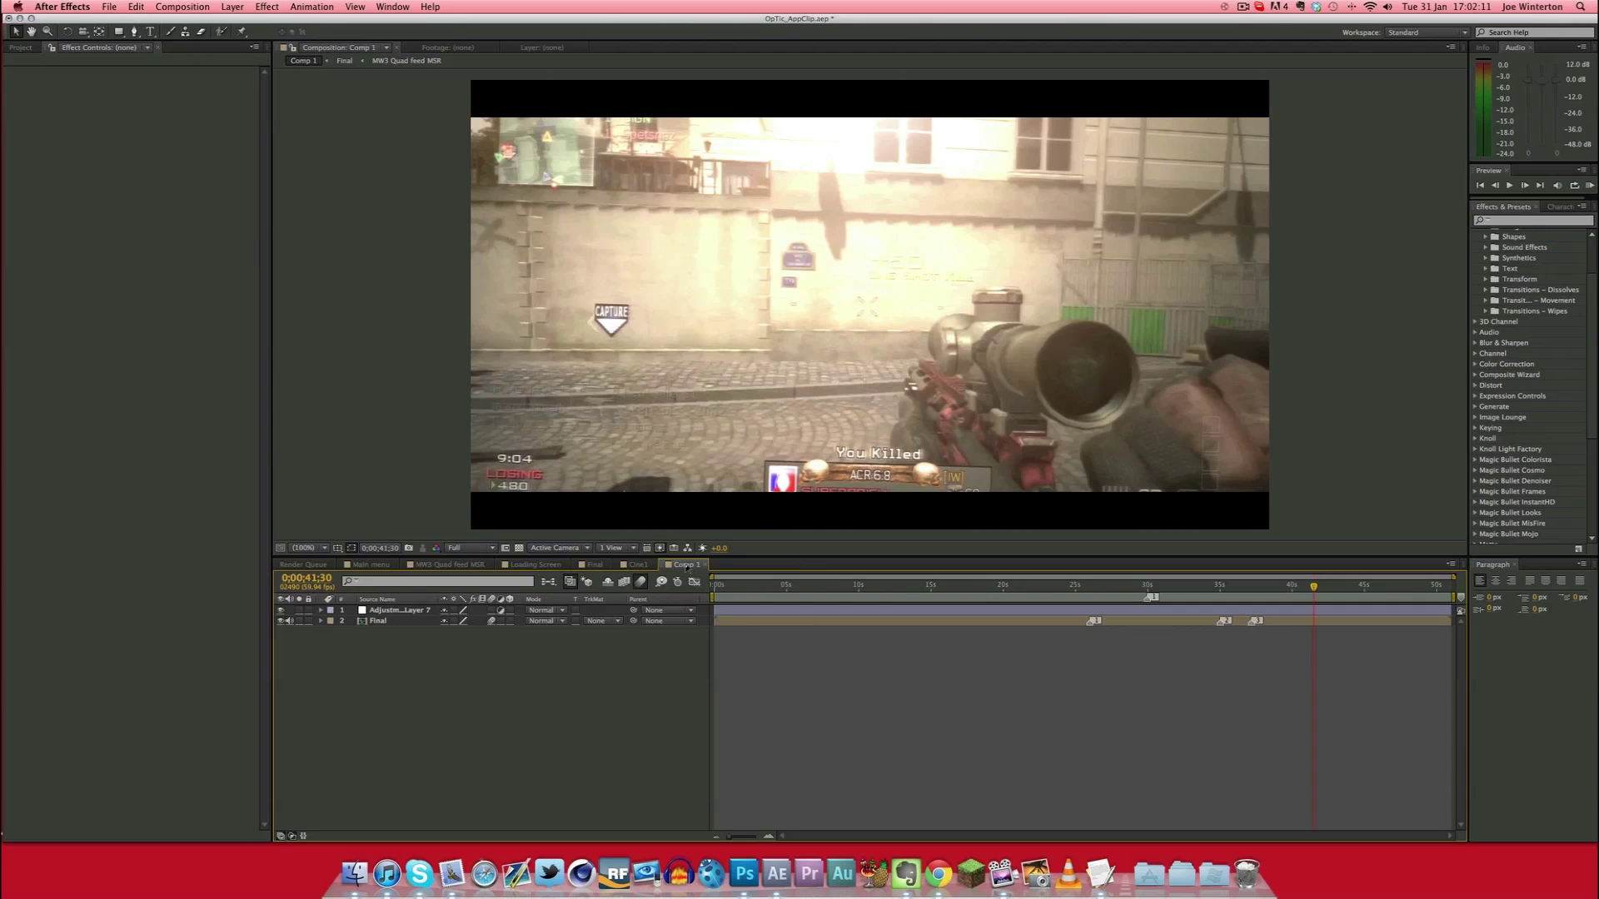
{"action": "left_click", "coordinate": [637, 564]}
{"action": "left_click", "coordinate": [594, 564]}
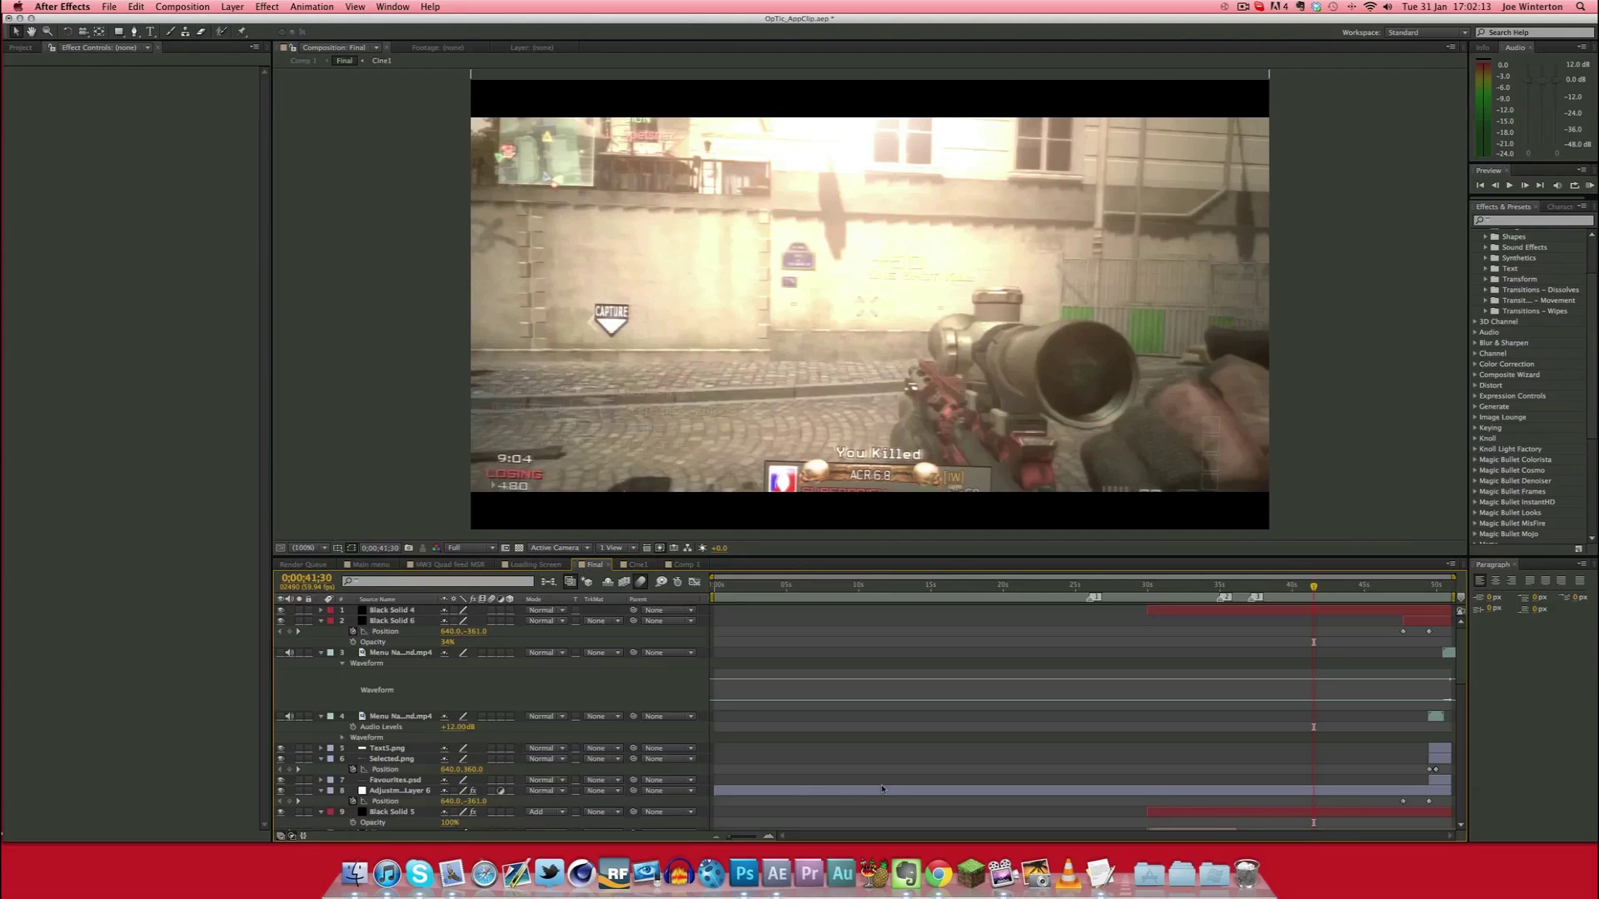
Look through the Final composition's layers, select the layer 19 gameplay clip, and enlarge the timeline around 0;00;41;30
{"action": "scroll", "coordinate": [882, 788], "scroll_direction": "down", "scroll_amount": 15}
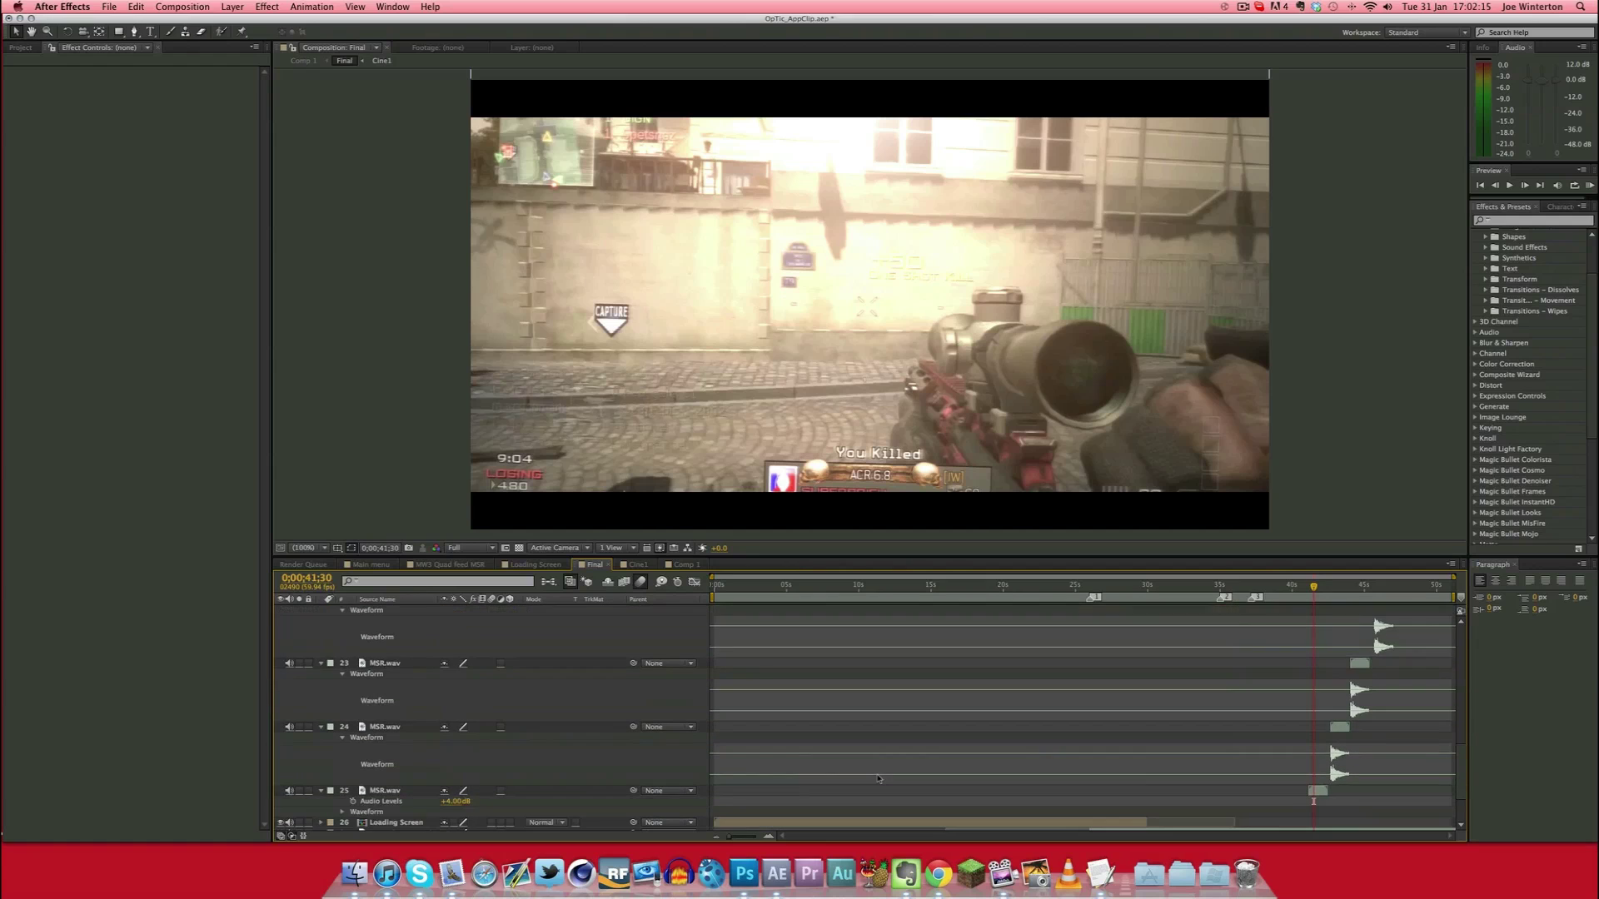
{"action": "scroll", "coordinate": [878, 779], "scroll_direction": "down", "scroll_amount": 3}
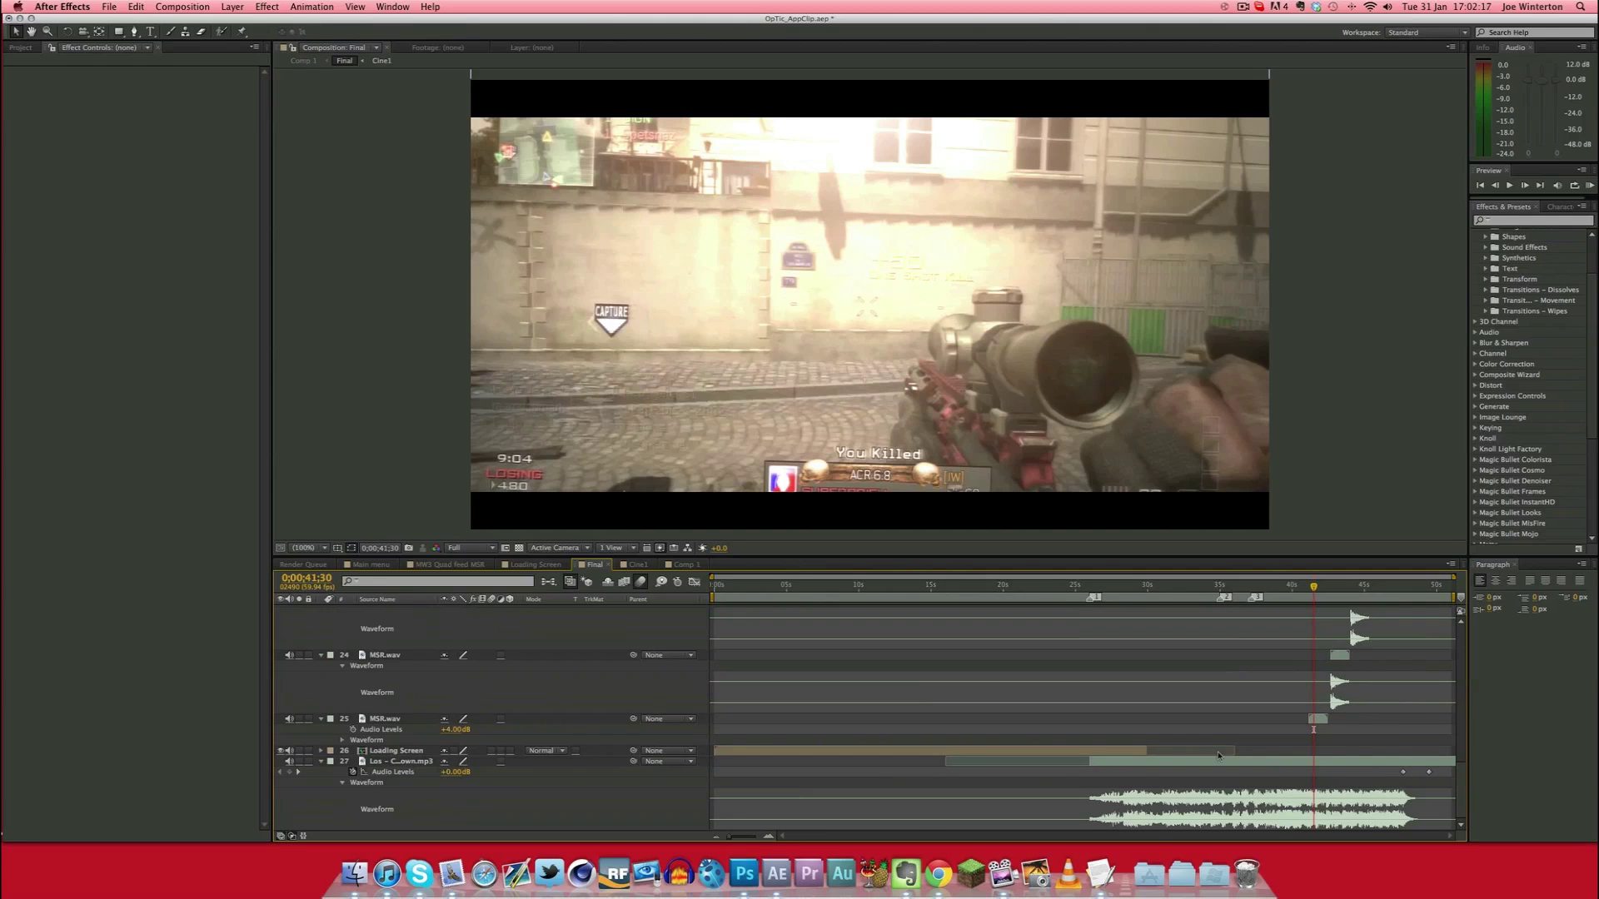
{"action": "scroll", "coordinate": [1282, 728], "scroll_direction": "up", "scroll_amount": 10}
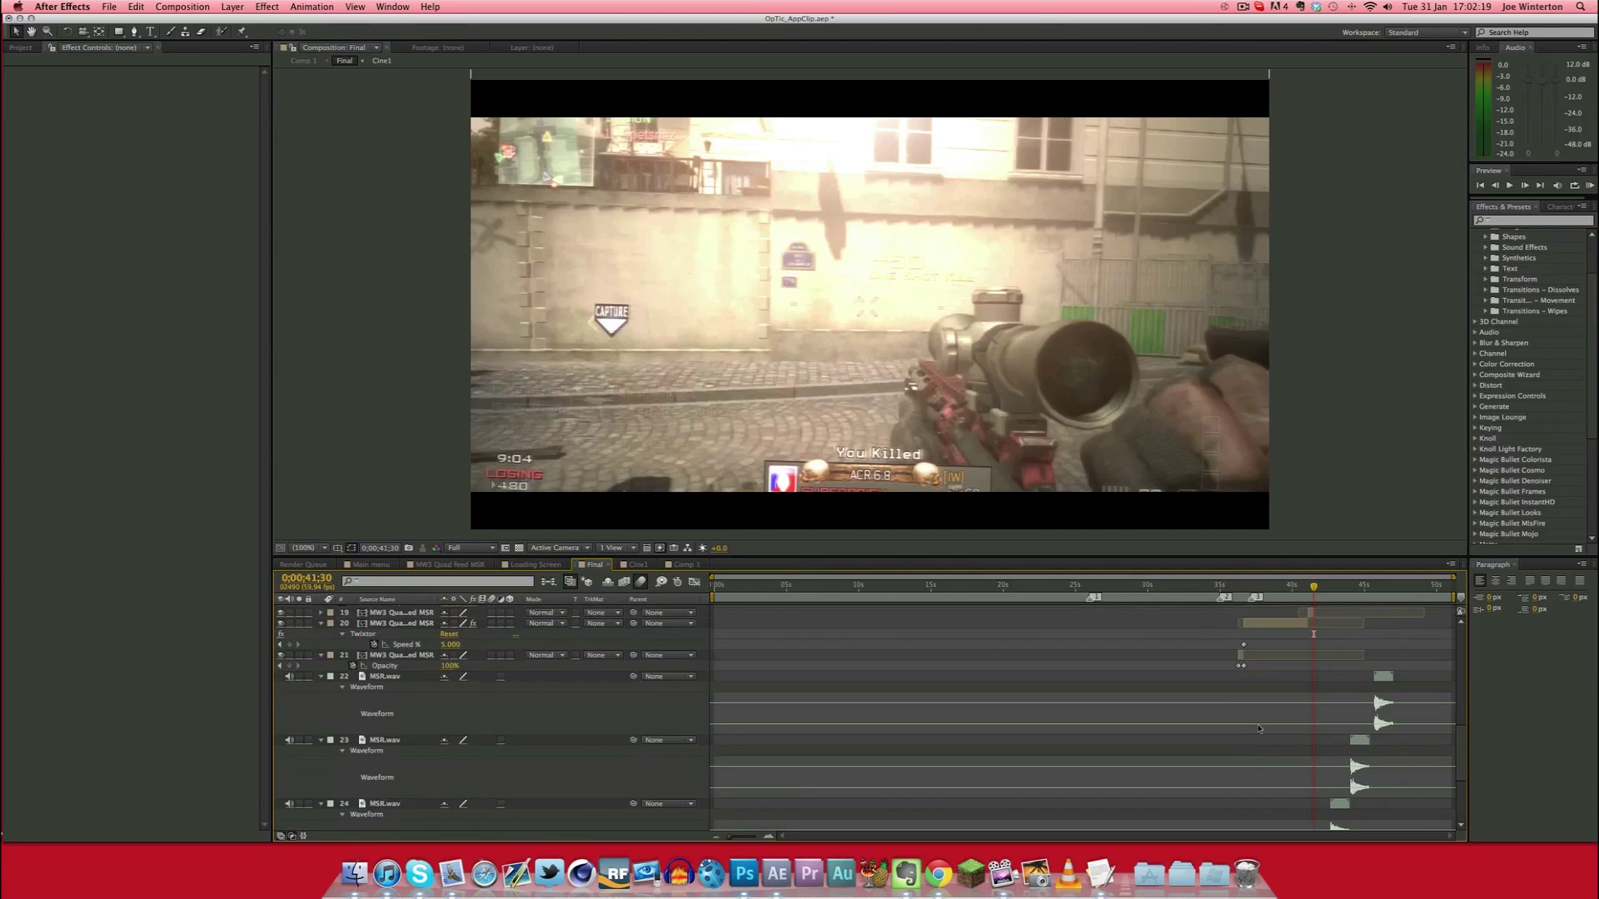
{"action": "left_click", "coordinate": [1311, 645]}
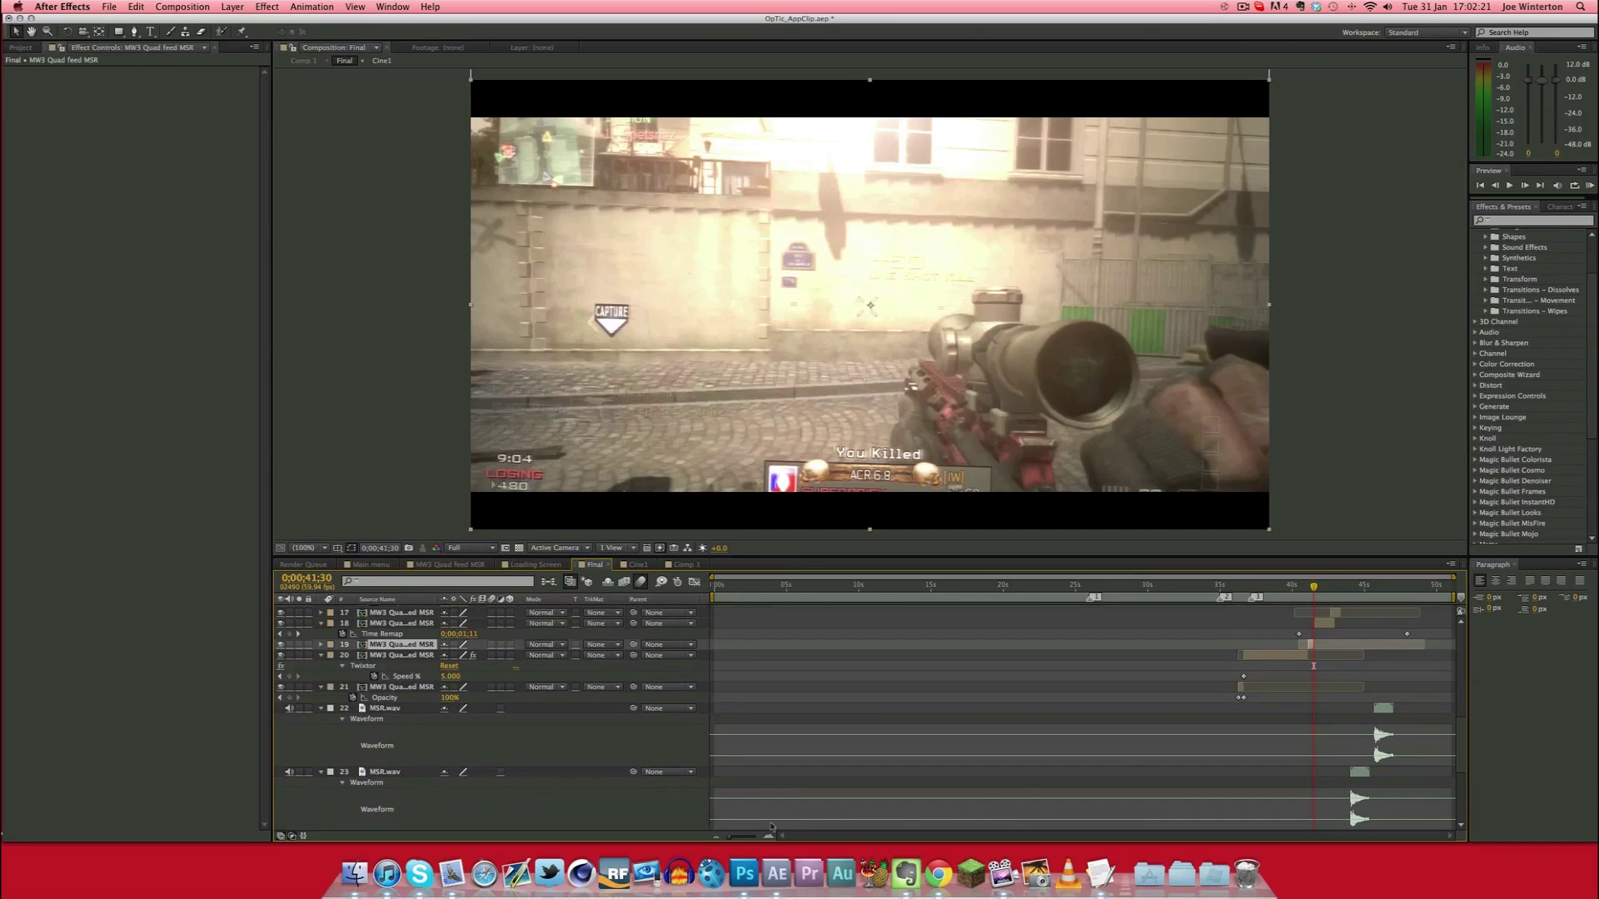
{"action": "left_click_drag", "start_coordinate": [772, 837], "coordinate": [1249, 840]}
{"action": "scroll", "coordinate": [943, 663], "scroll_direction": "up", "scroll_amount": 6}
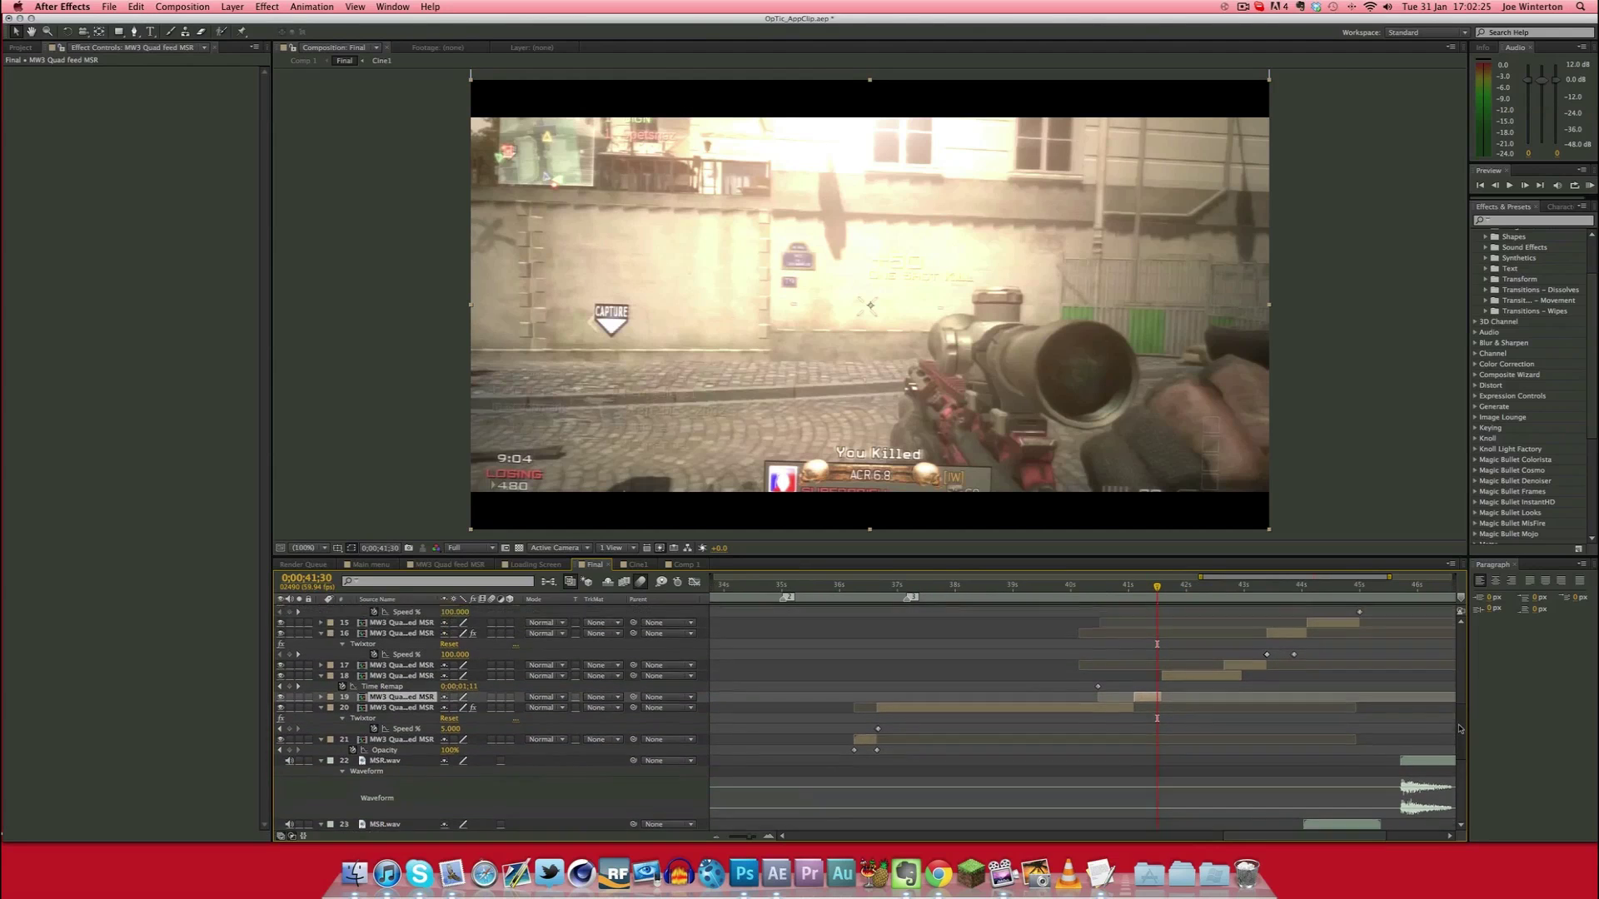
Scrub through the cut and retimed MW3 Quad feed clips from 0;00;40;31 to 0;00;47;38
{"action": "left_click_drag", "start_coordinate": [845, 598], "coordinate": [1100, 589]}
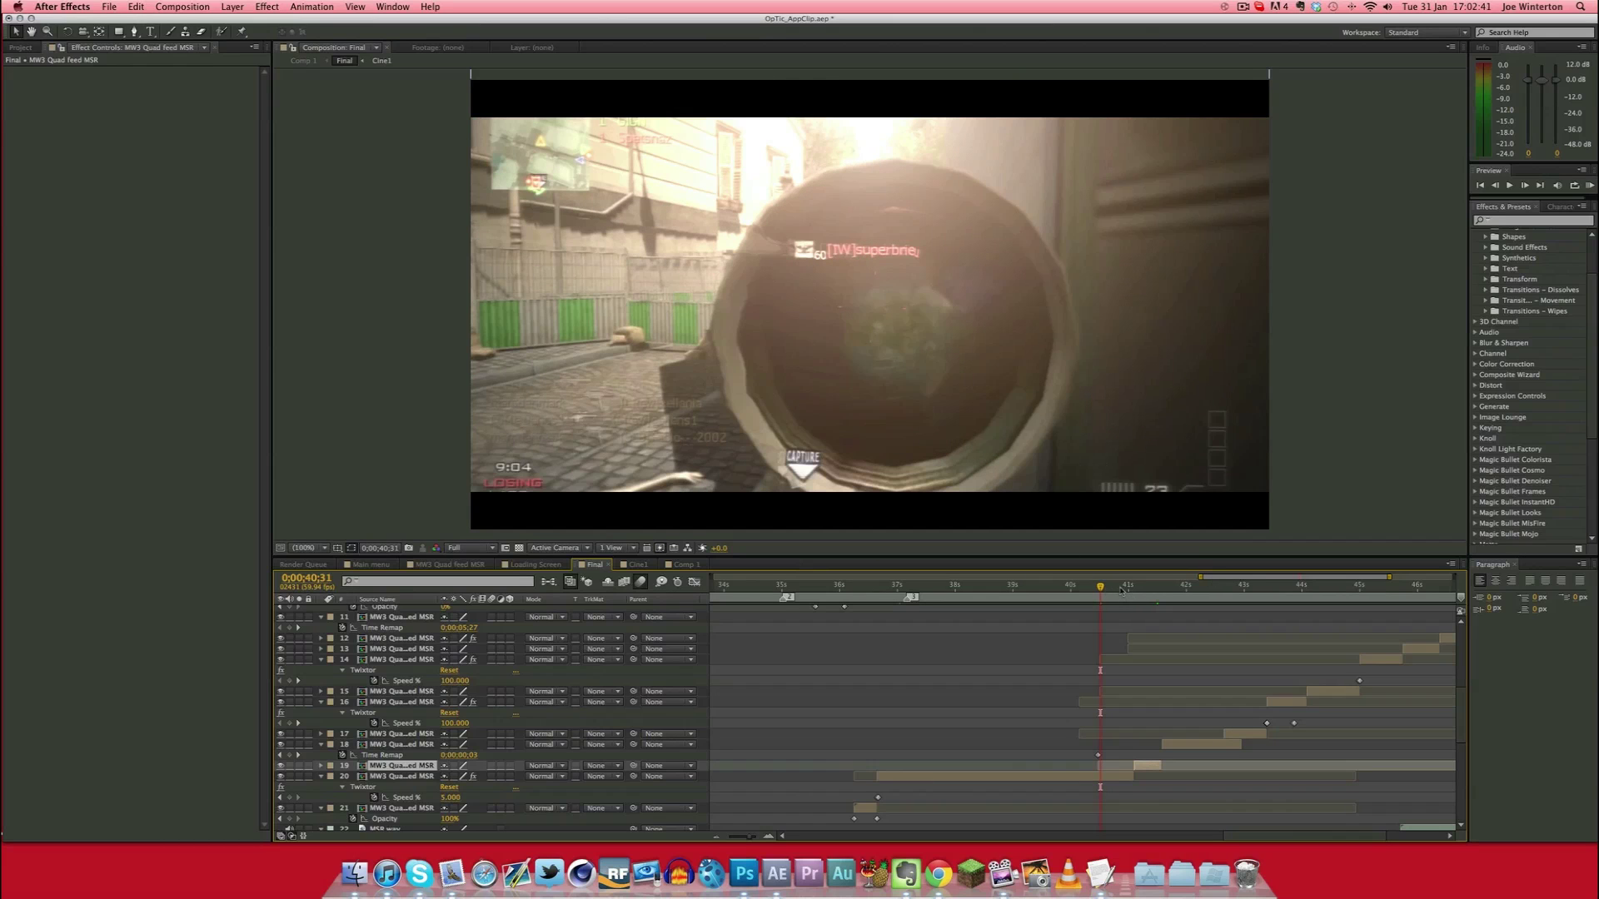
{"action": "left_click_drag", "start_coordinate": [1123, 590], "coordinate": [1294, 593]}
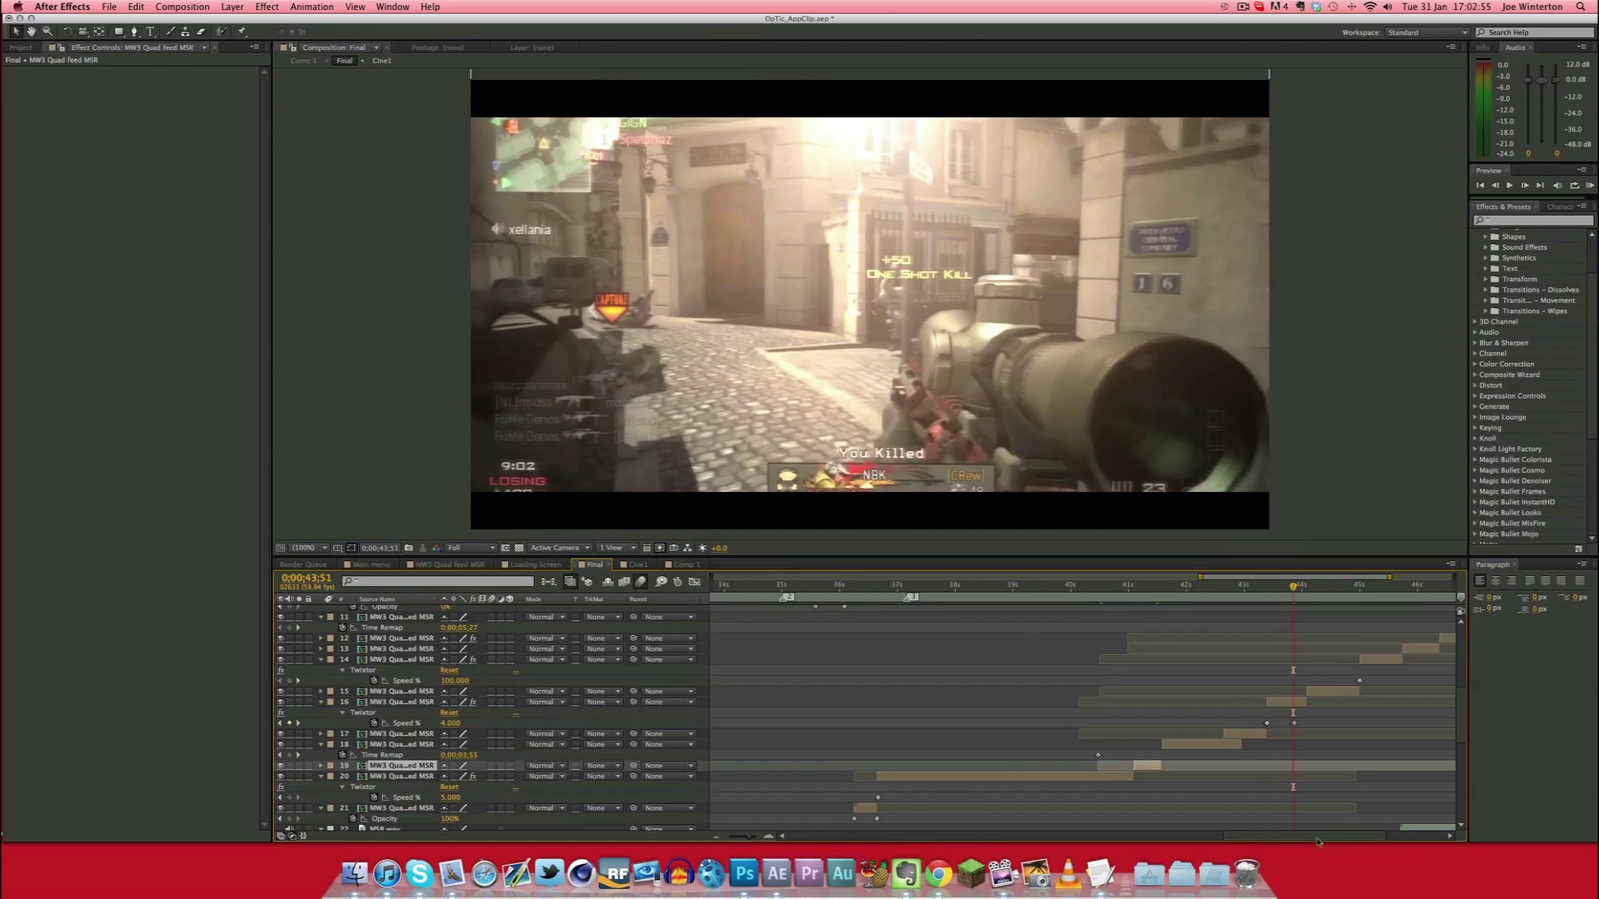
{"action": "scroll", "coordinate": [1242, 776], "scroll_direction": "right", "scroll_amount": 5}
{"action": "left_click_drag", "start_coordinate": [1120, 590], "coordinate": [1167, 590]}
{"action": "key", "text": "space"}
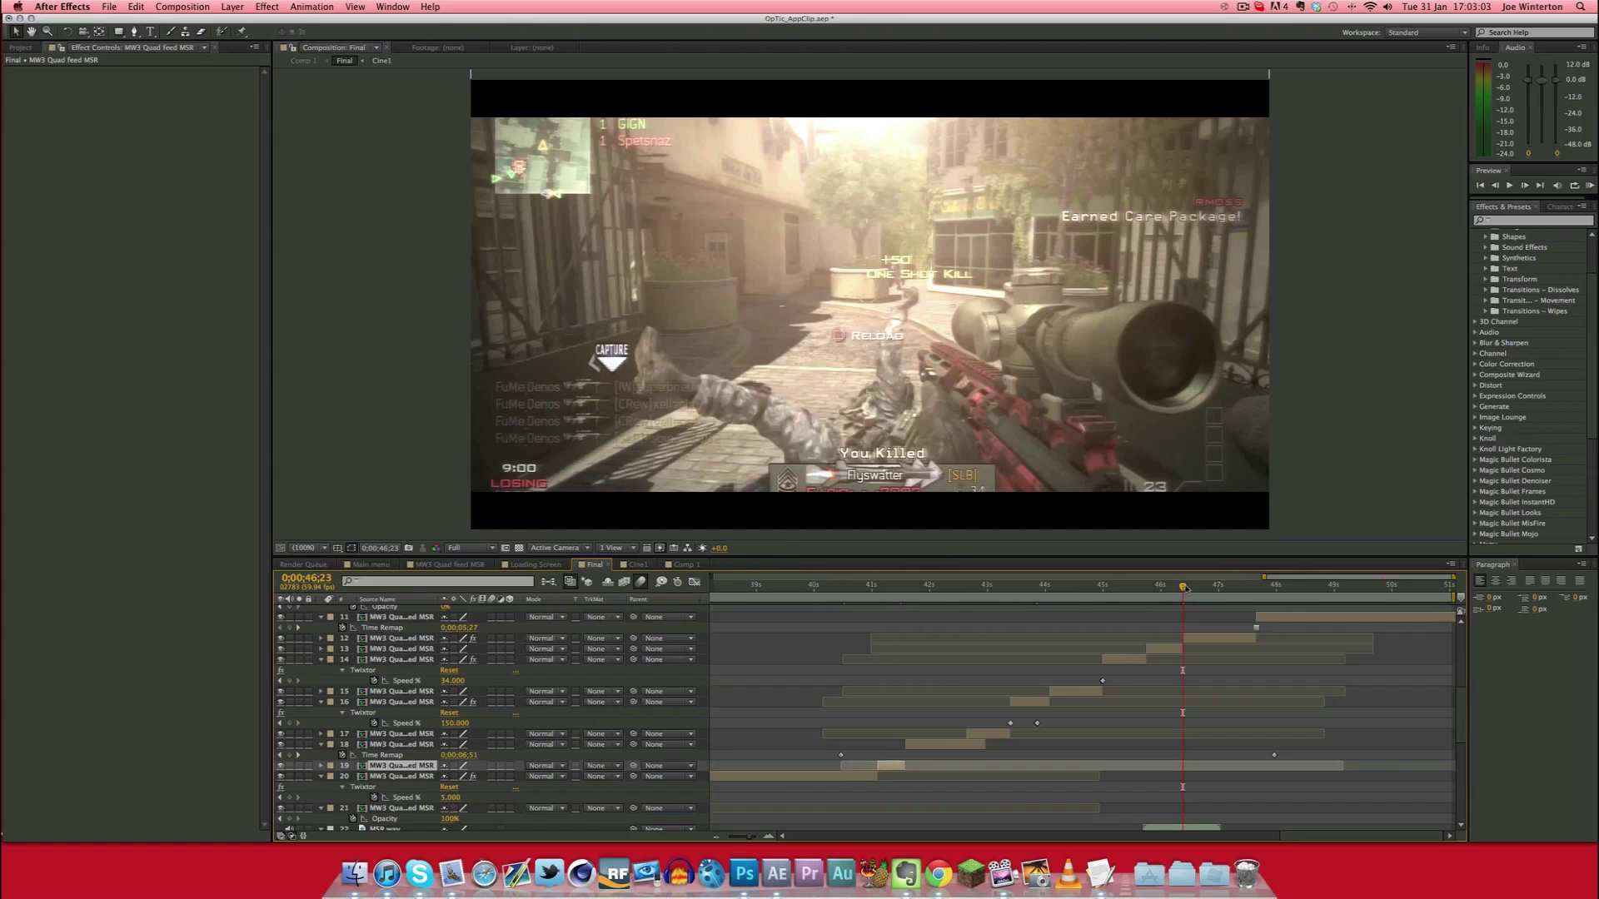
{"action": "left_click_drag", "start_coordinate": [1184, 588], "coordinate": [1256, 588]}
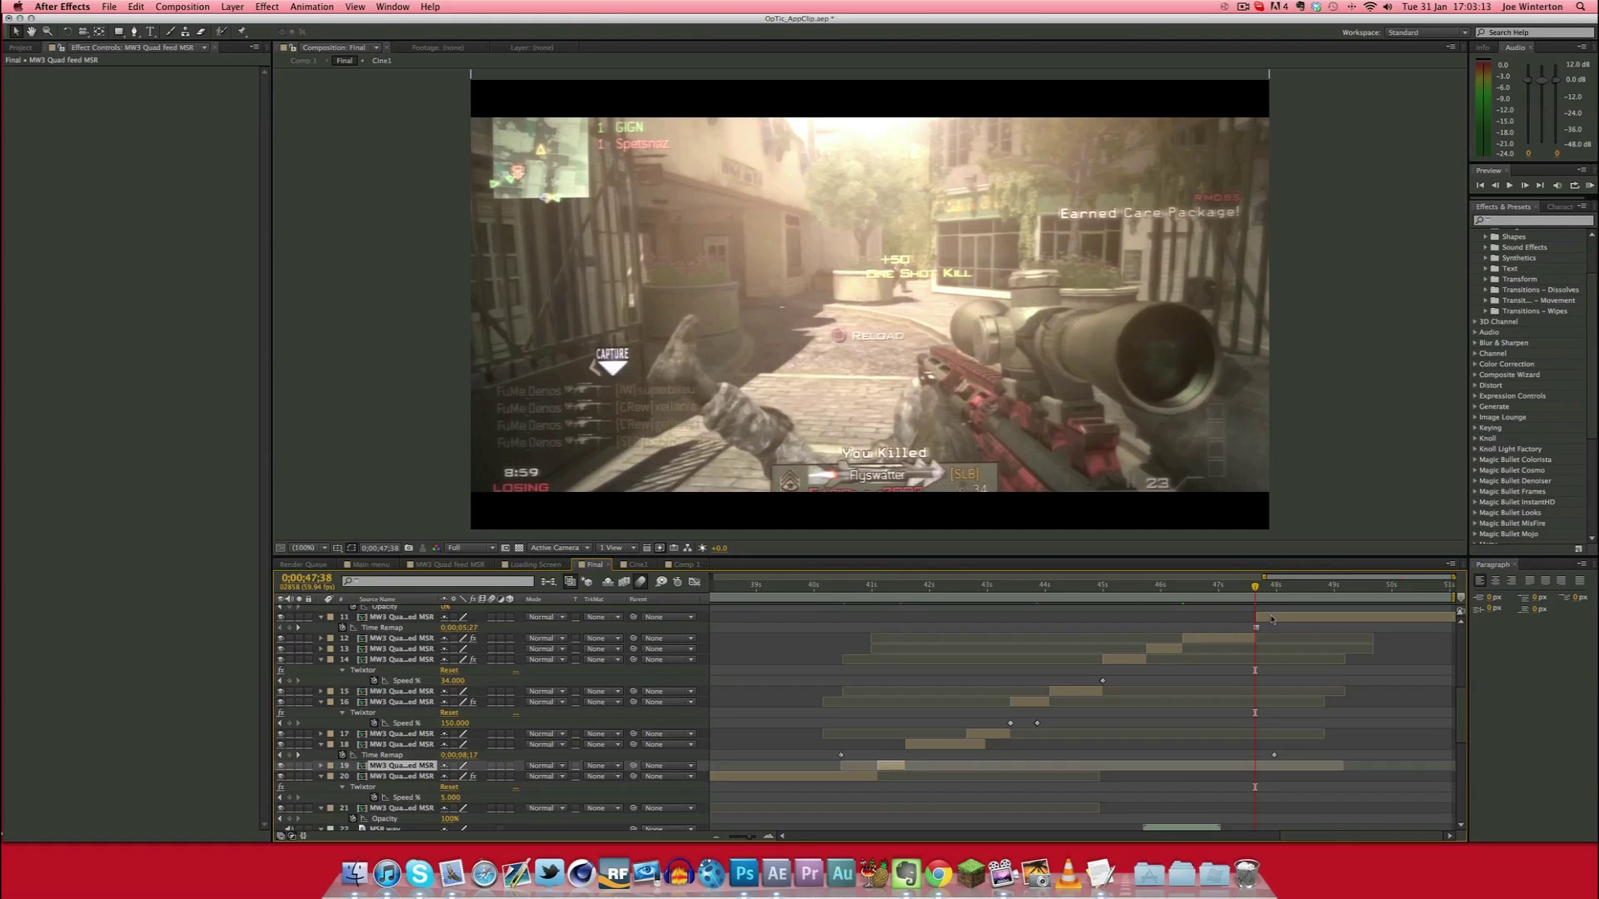
Select the layer 11 gameplay clip, examine its Time commands, and scrub across the clip's start at 0;00;47;39
{"action": "left_click", "coordinate": [1270, 620]}
{"action": "right_click", "coordinate": [1268, 619]}
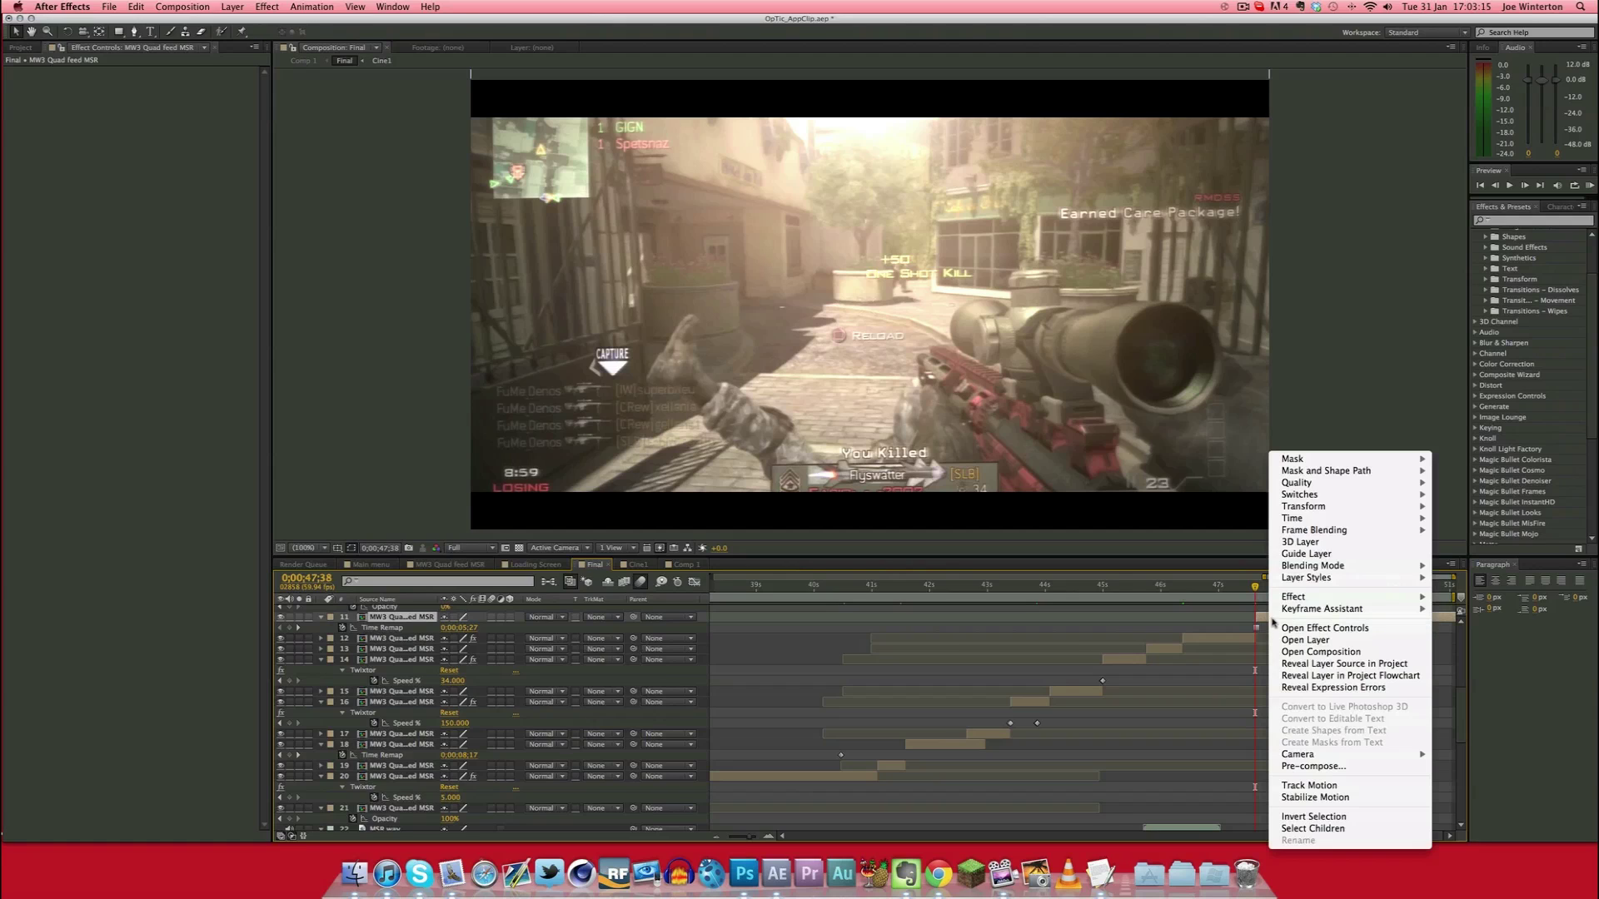
{"action": "mouse_move", "coordinate": [1366, 518]}
{"action": "left_click", "coordinate": [1496, 542]}
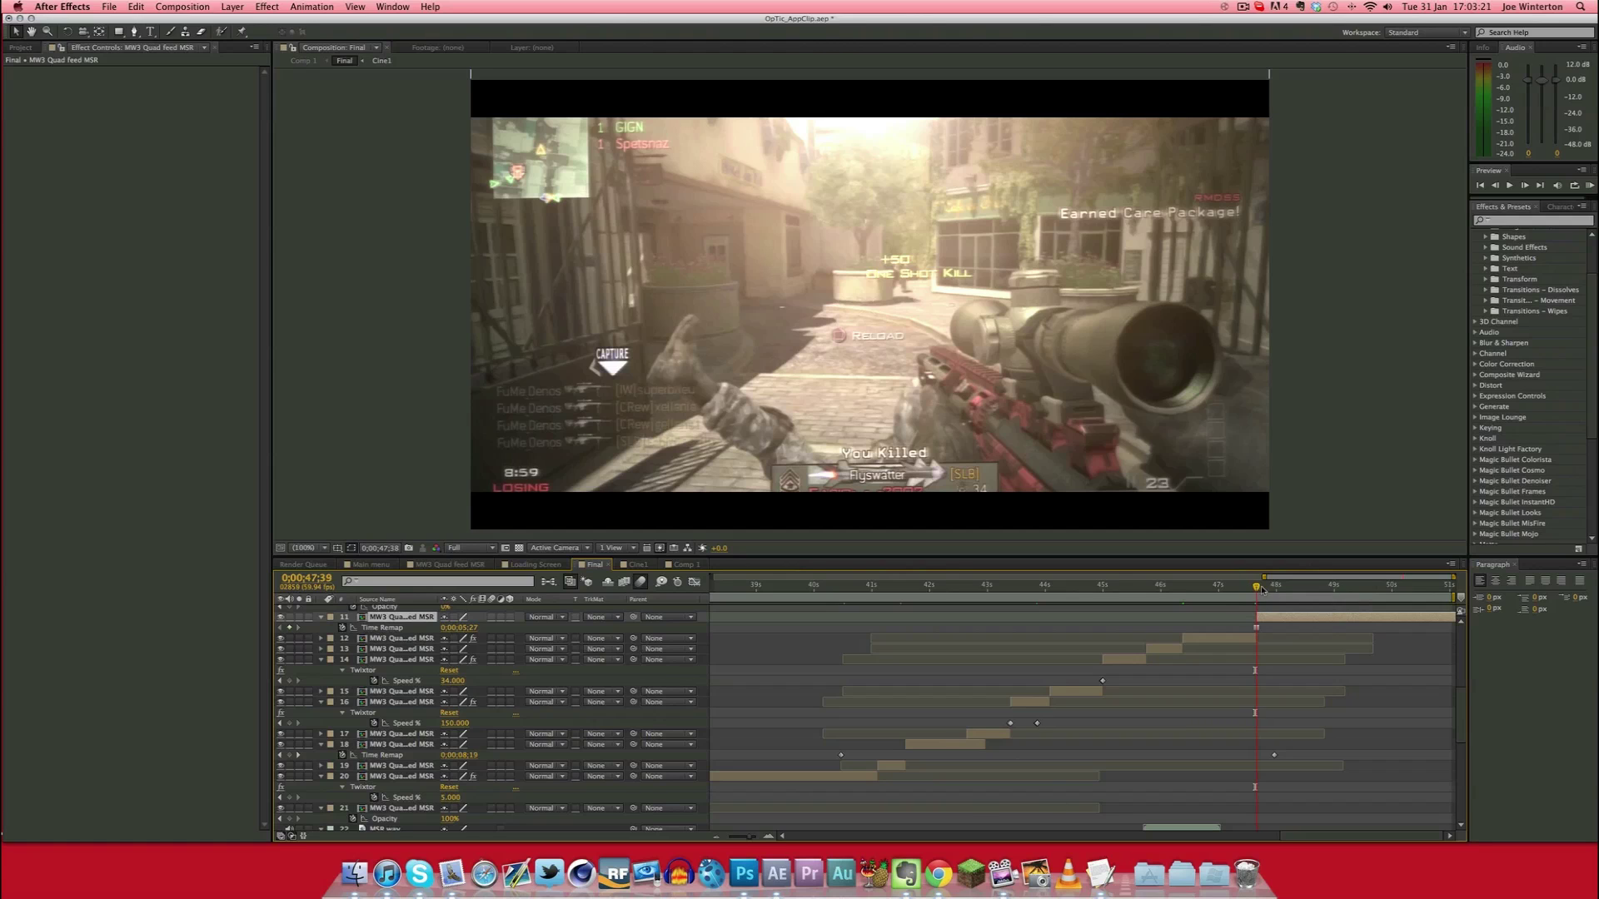
{"action": "mouse_move", "coordinate": [1241, 593]}
{"action": "left_mouse_down"}
{"action": "mouse_move", "coordinate": [1274, 588]}
{"action": "mouse_move", "coordinate": [1256, 588]}
{"action": "left_mouse_up"}
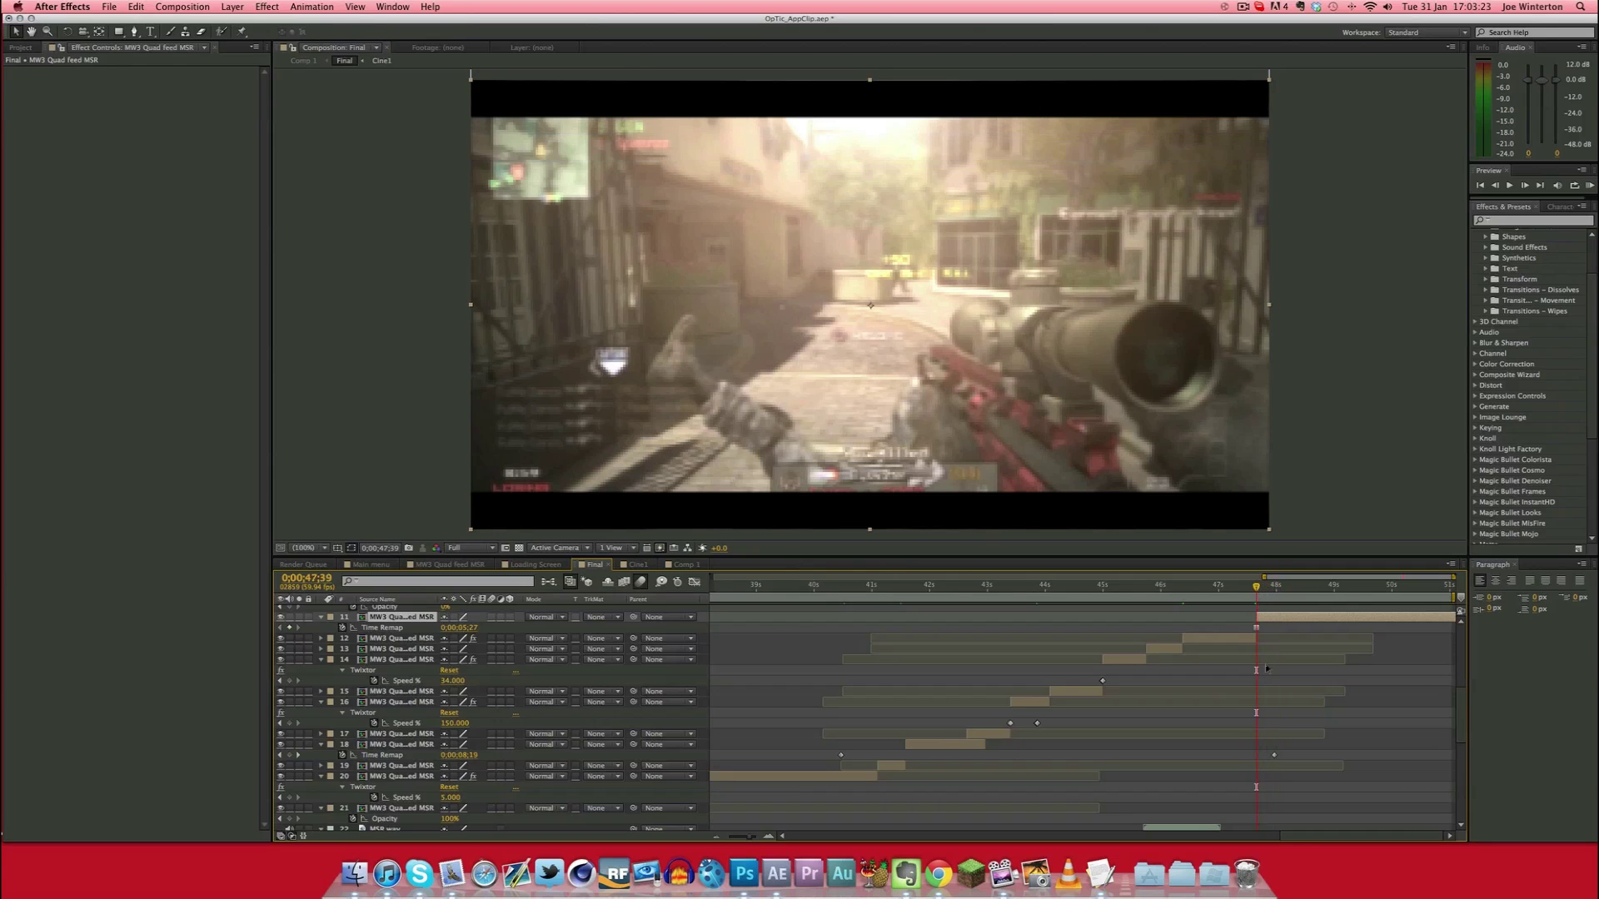
Select Adjustment Layer 6 to examine its Black & White effect, and scrub its Position animation to 0;00;49;31
{"action": "scroll", "coordinate": [1286, 702], "scroll_direction": "up", "scroll_amount": 5}
{"action": "left_click", "coordinate": [1286, 713]}
{"action": "left_click", "coordinate": [1289, 692]}
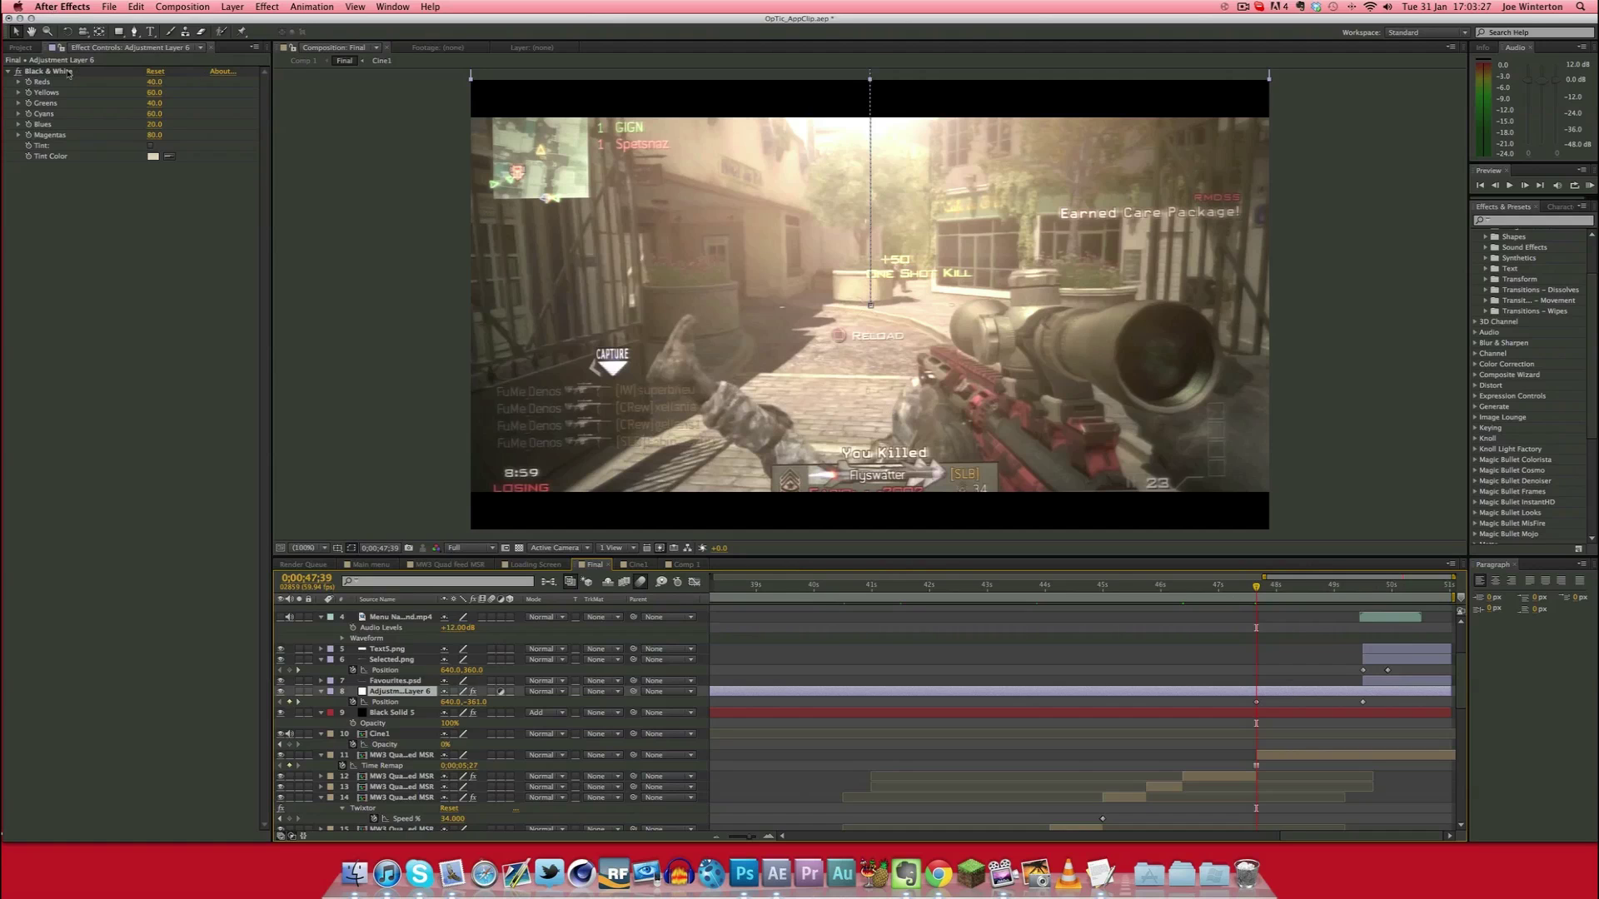
{"action": "left_click_drag", "start_coordinate": [1262, 591], "coordinate": [1364, 596]}
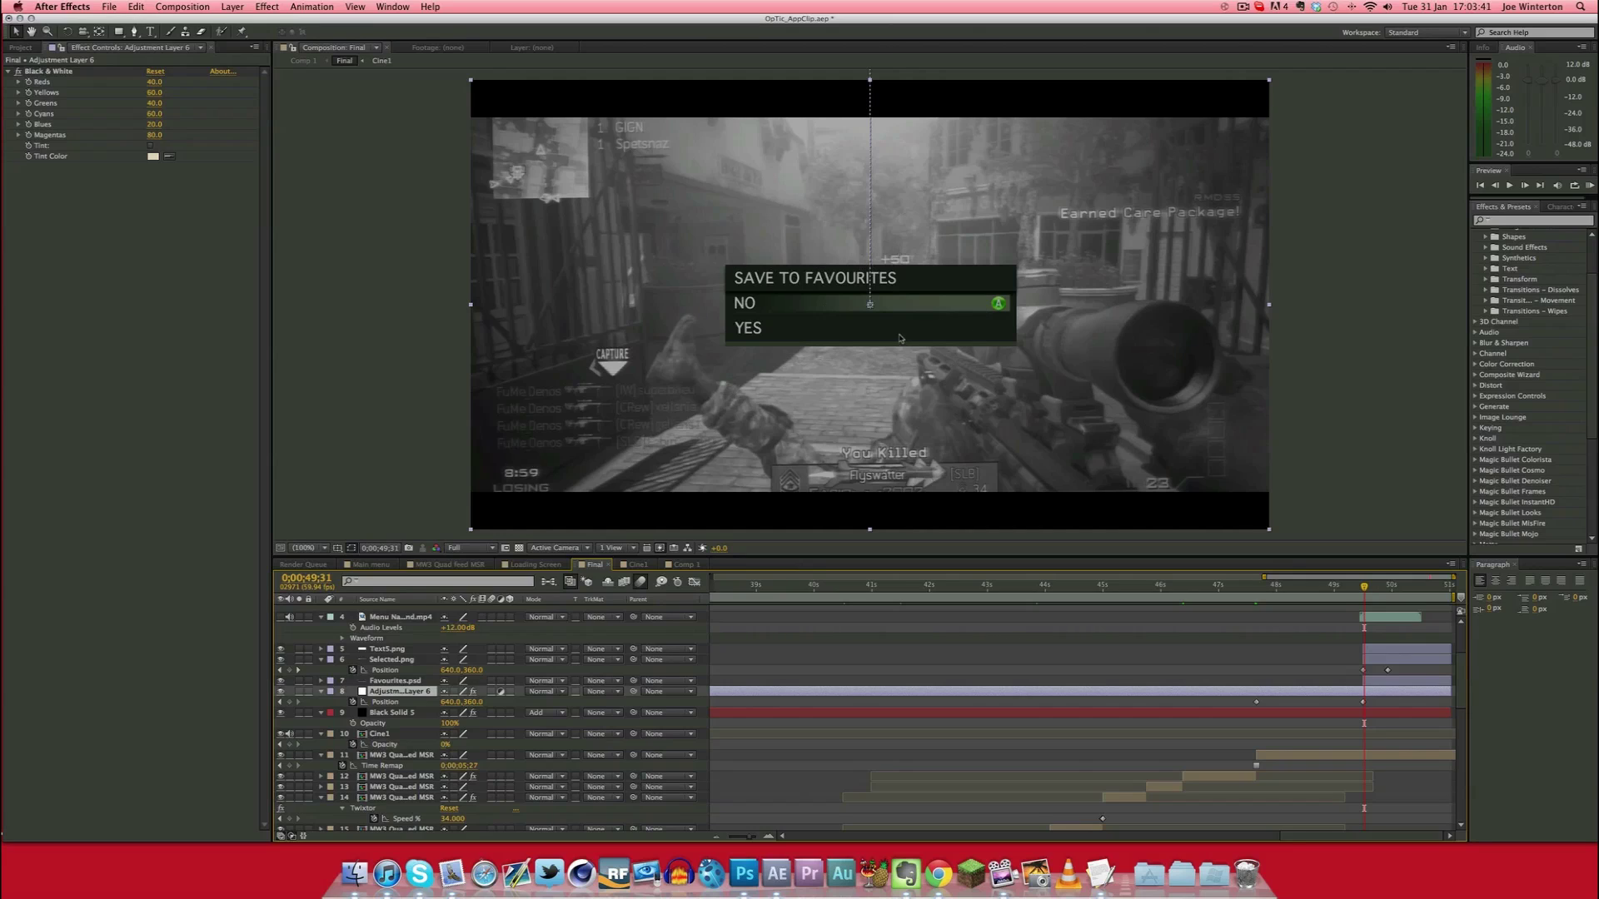
Scrub back to 0;00;41;36, show the full timeline again, and look through the whole layer stack
{"action": "left_click_drag", "start_coordinate": [1369, 589], "coordinate": [905, 588]}
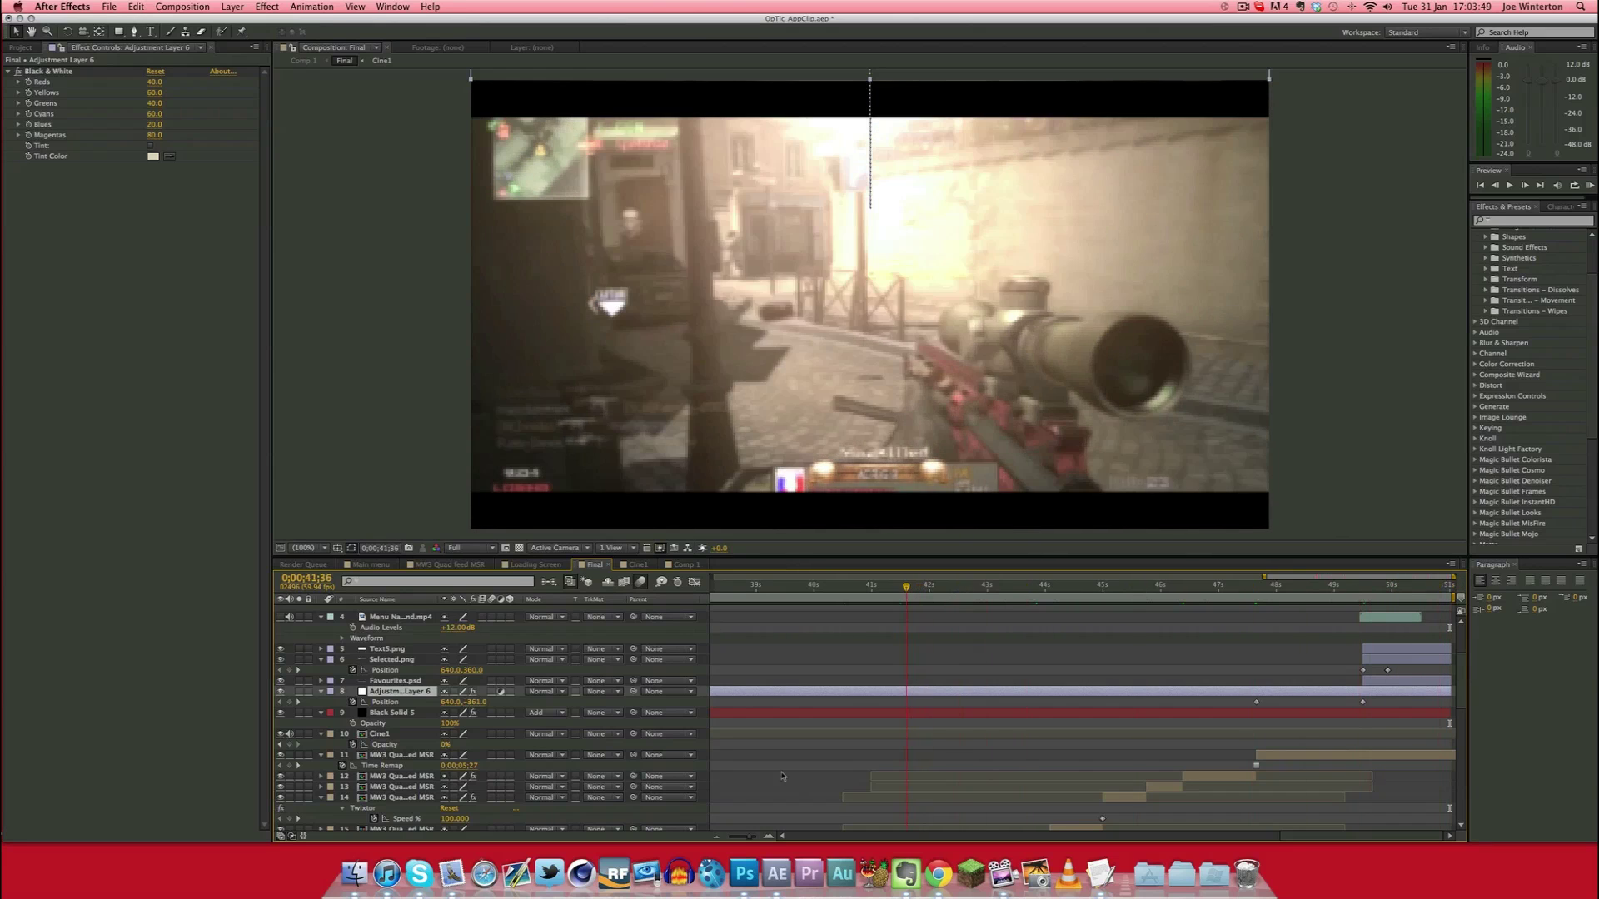
{"action": "left_click", "coordinate": [716, 836]}
{"action": "left_click", "coordinate": [716, 836]}
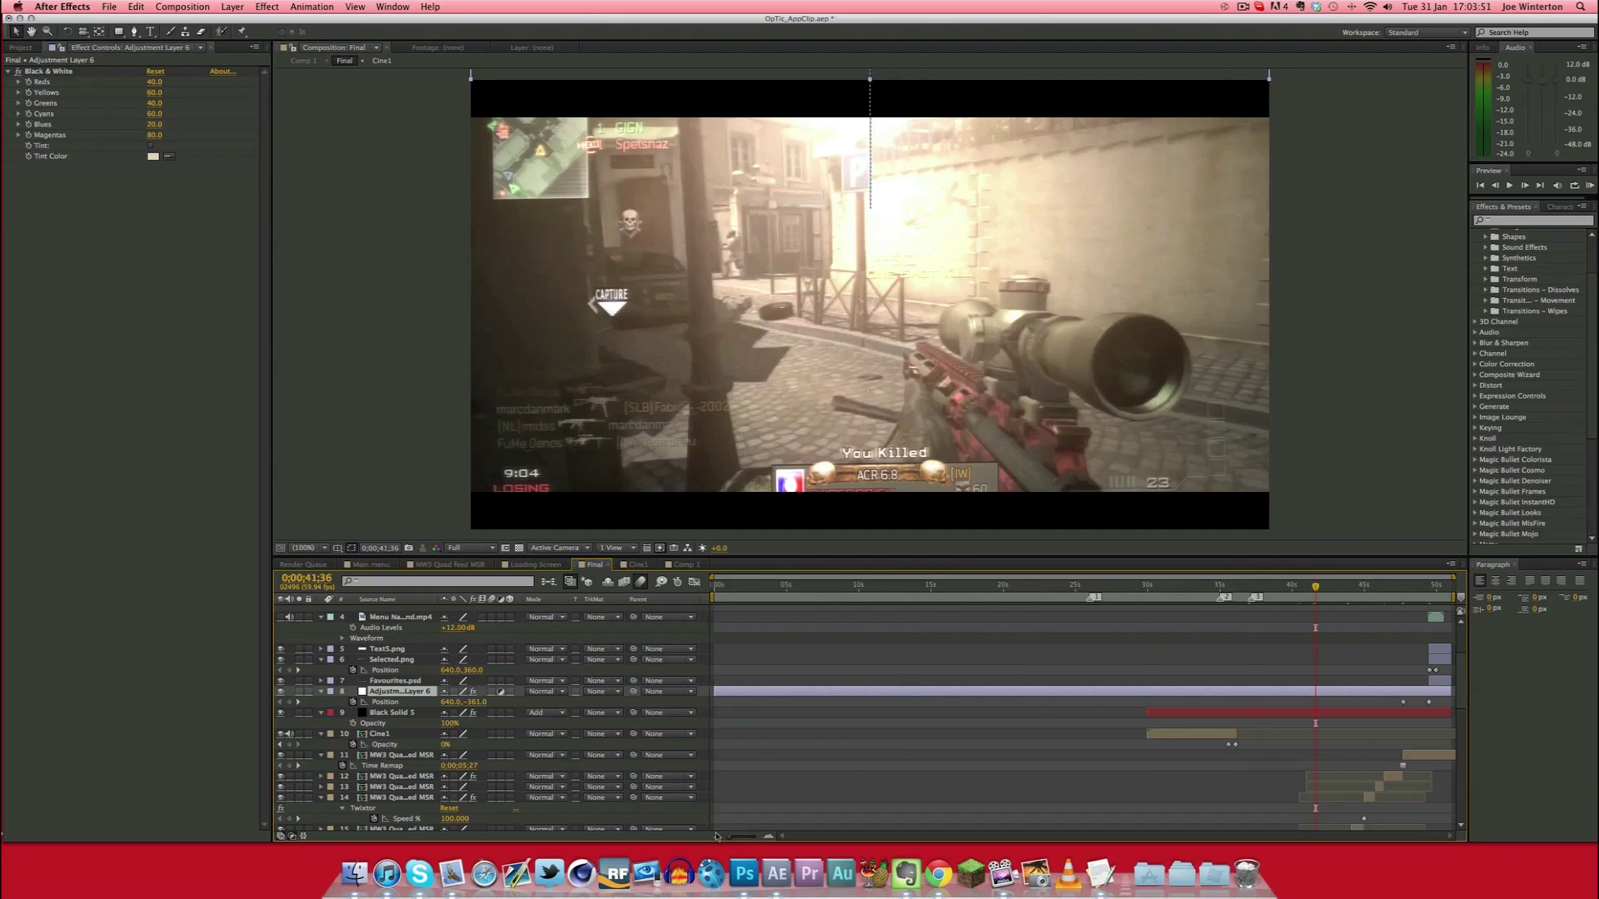
{"action": "scroll", "coordinate": [1293, 685], "scroll_direction": "down", "scroll_amount": 12}
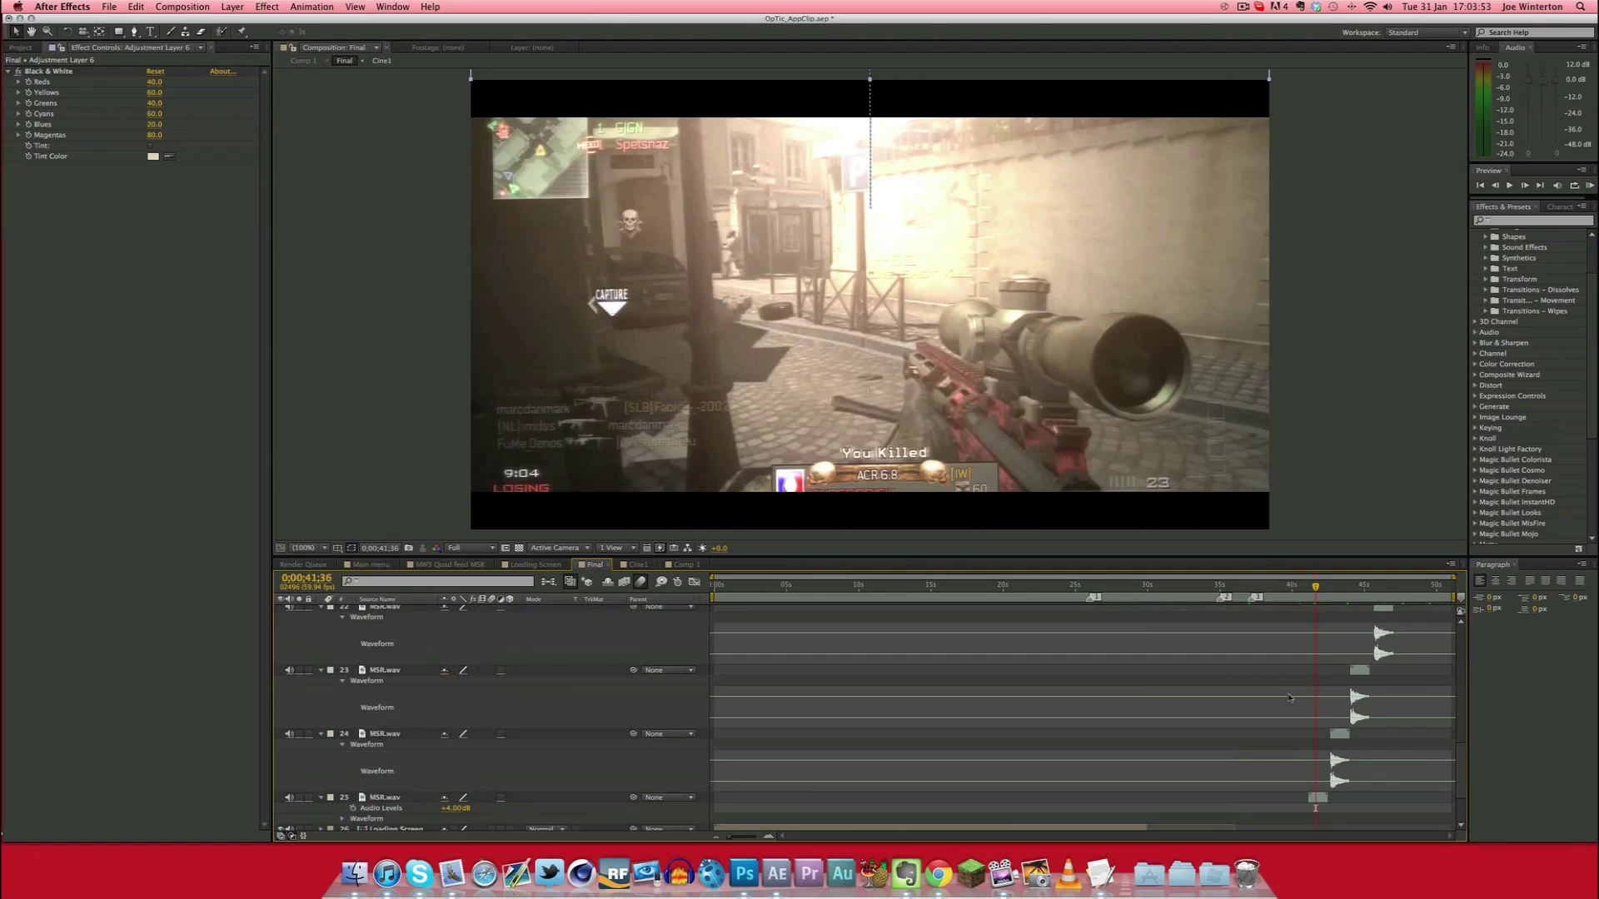
{"action": "scroll", "coordinate": [1272, 712], "scroll_direction": "up", "scroll_amount": 15}
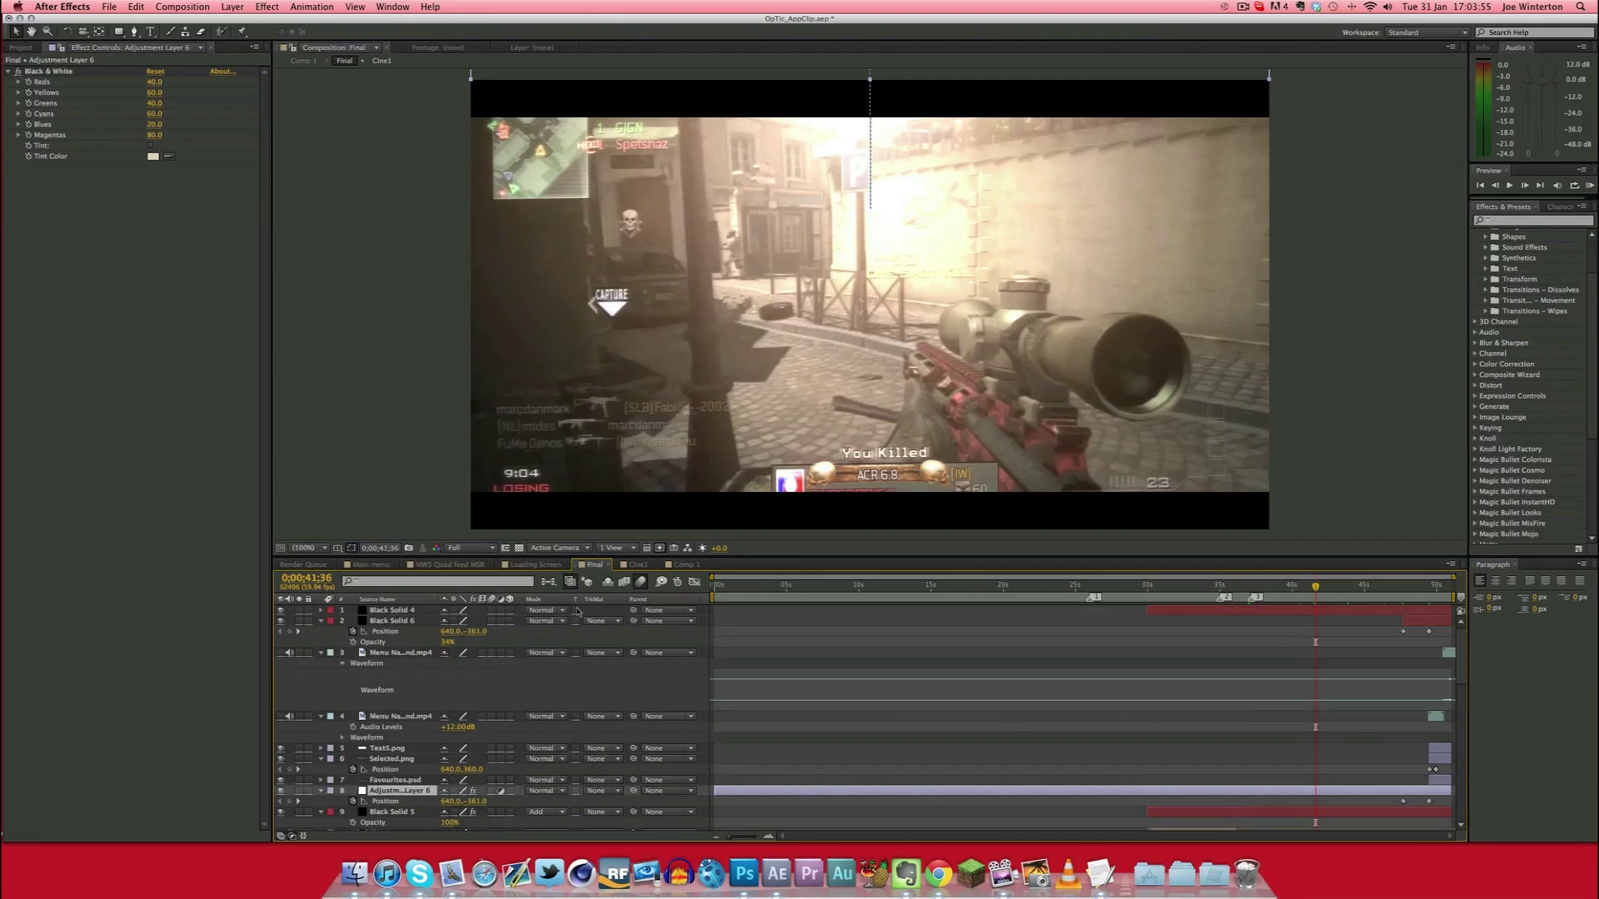
Review the Final composition from the colour correction menu at 0;00;02;15 through to the gameplay at 0;00;38;41
{"action": "mouse_move", "coordinate": [726, 586]}
{"action": "left_mouse_down"}
{"action": "mouse_move", "coordinate": [837, 586]}
{"action": "mouse_move", "coordinate": [706, 588]}
{"action": "mouse_move", "coordinate": [746, 585]}
{"action": "left_mouse_up"}
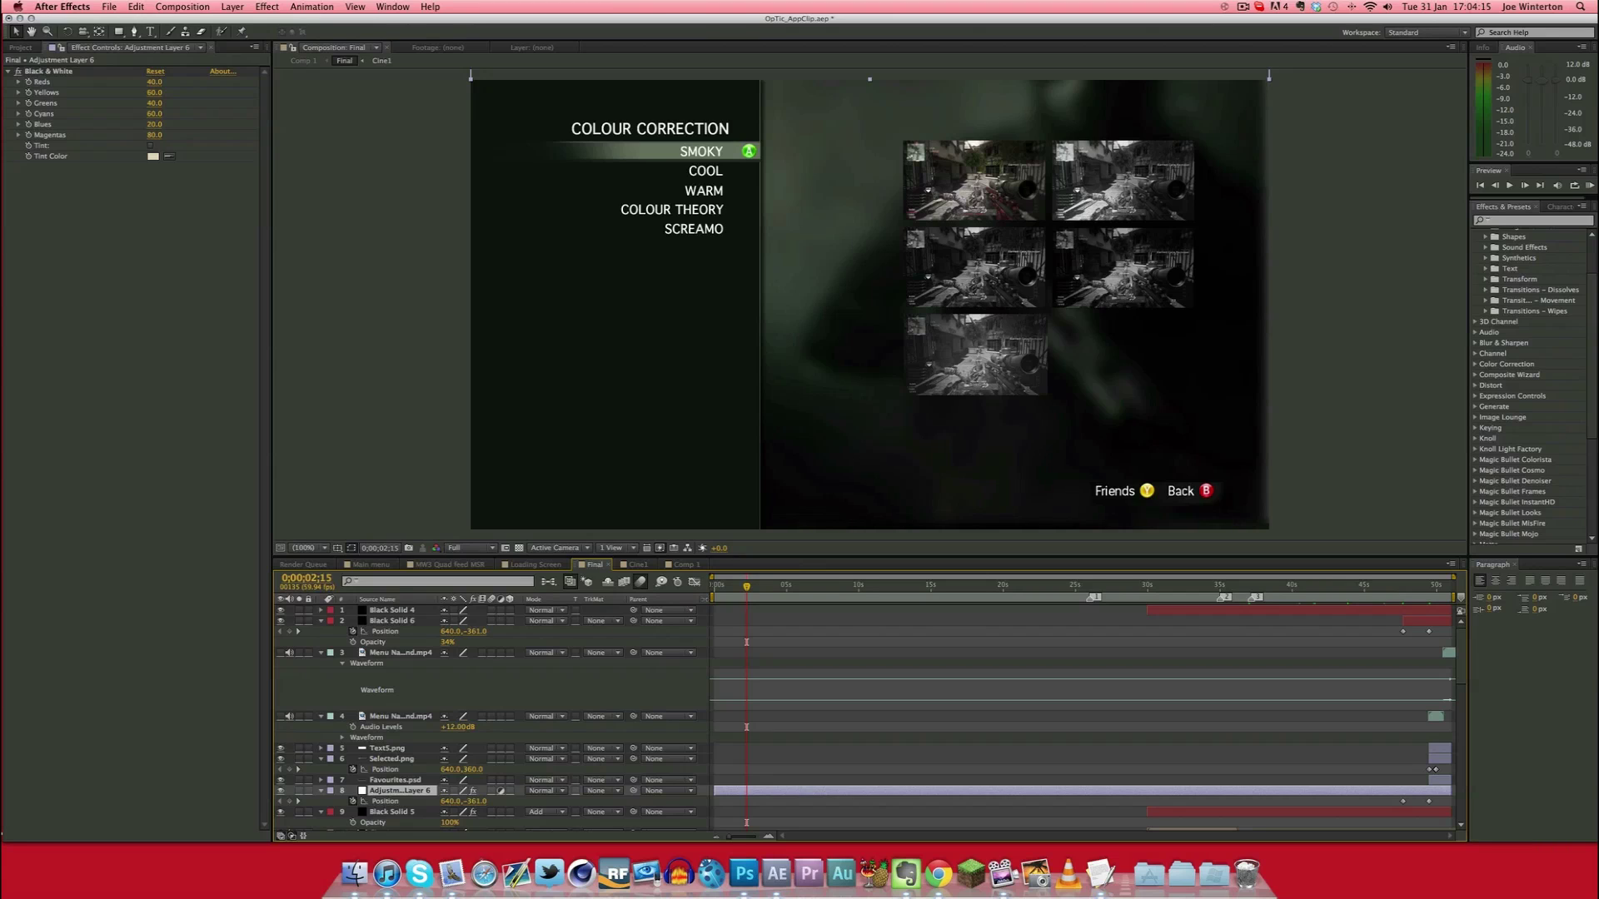
{"action": "left_click_drag", "start_coordinate": [733, 590], "coordinate": [1037, 589]}
{"action": "left_click_drag", "start_coordinate": [1045, 593], "coordinate": [1148, 587]}
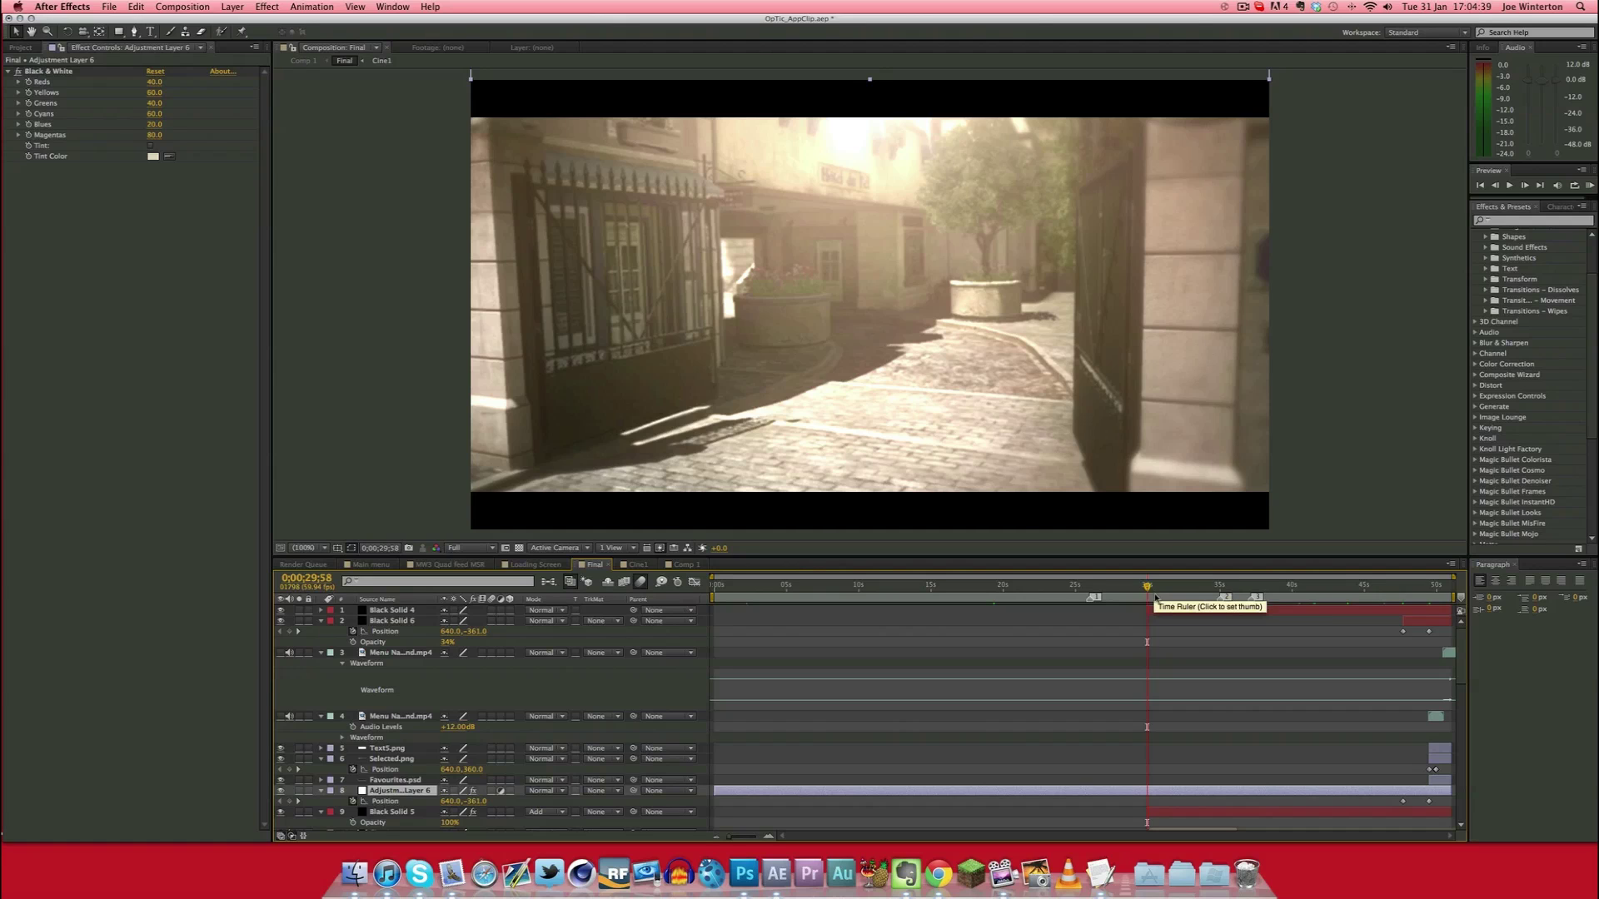
{"action": "left_click_drag", "start_coordinate": [1149, 589], "coordinate": [1272, 588]}
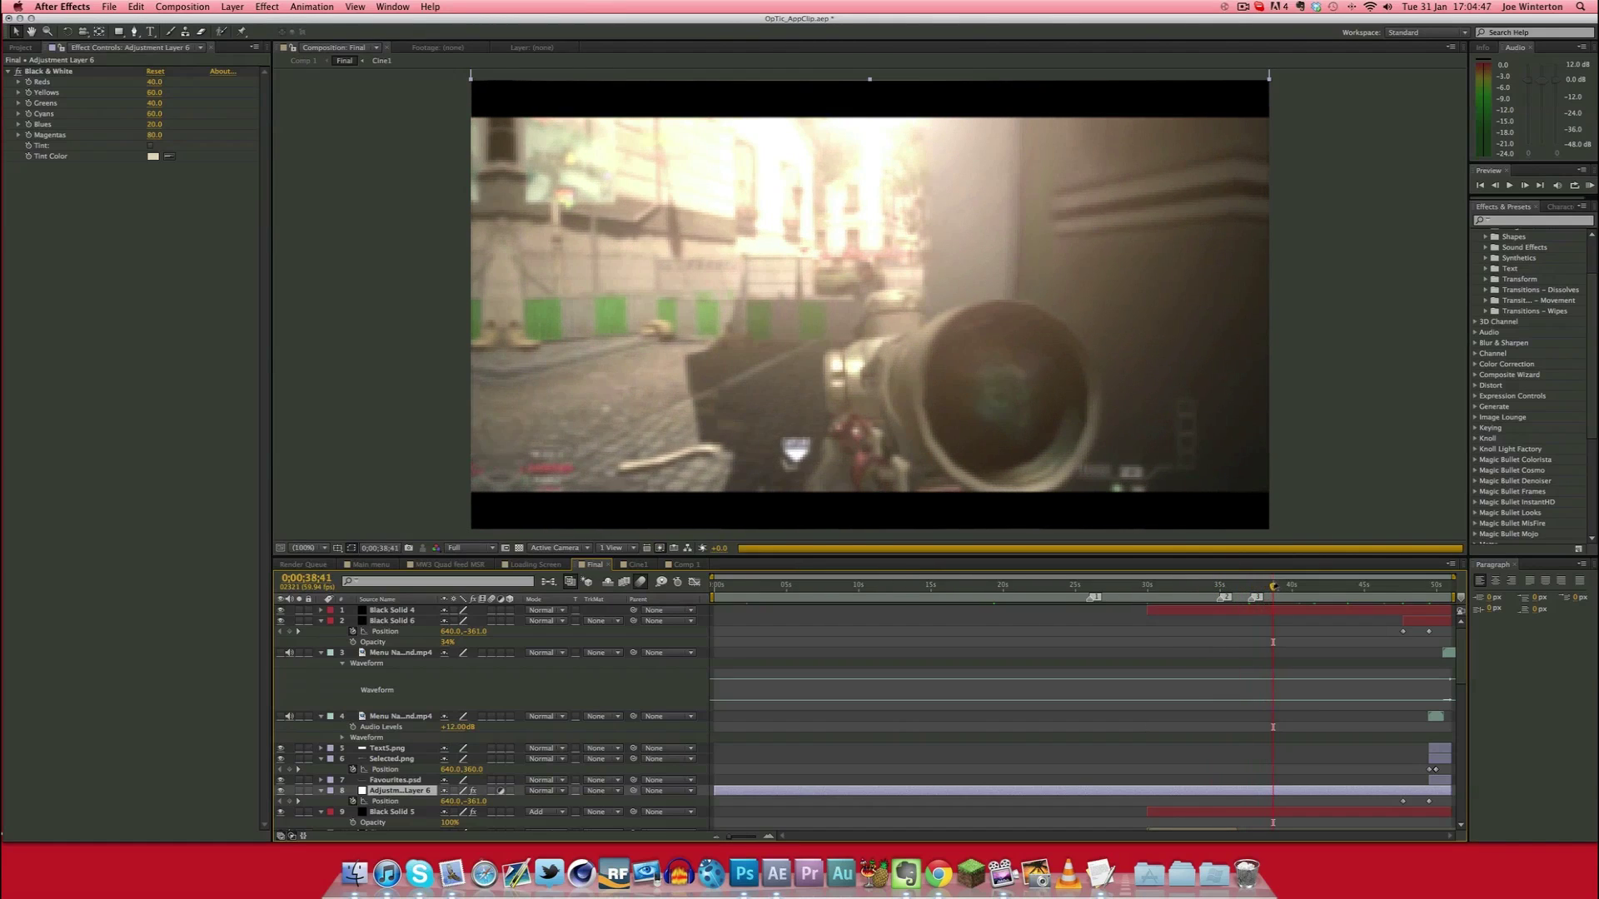